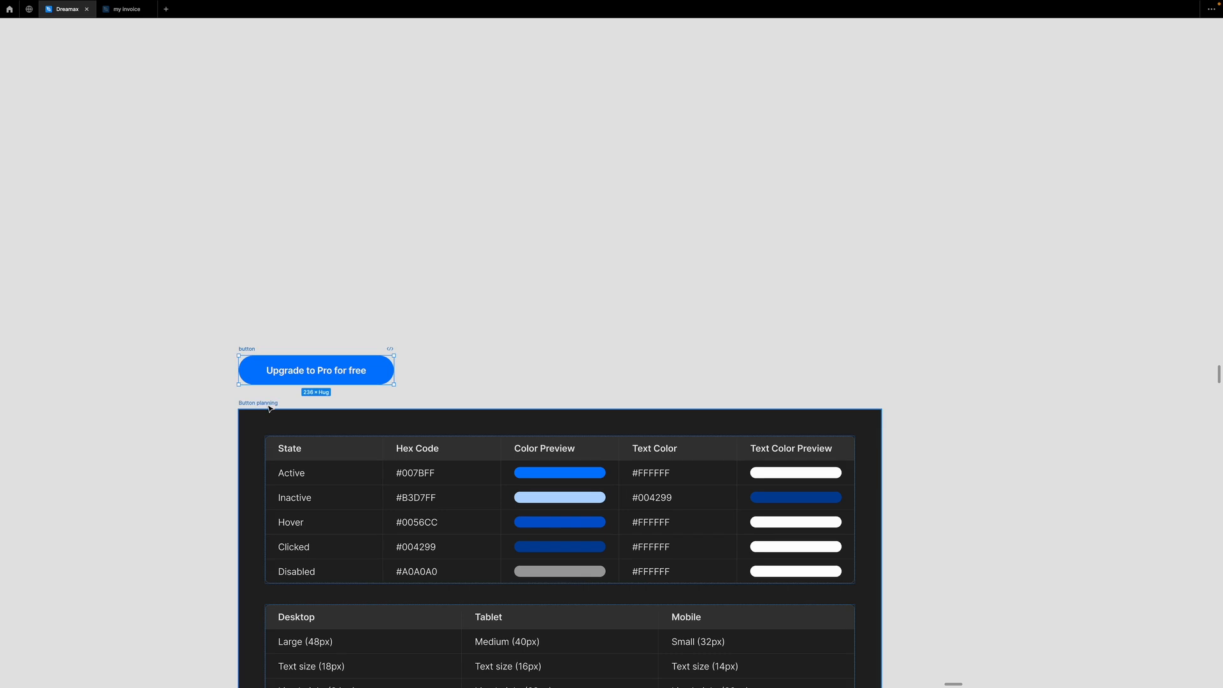
Examine the button and its planning tables, including the state names, hex codes, colour previews and the sizes for desktop, tablet and mobile
shift+click(261, 403)
key(shift+2)
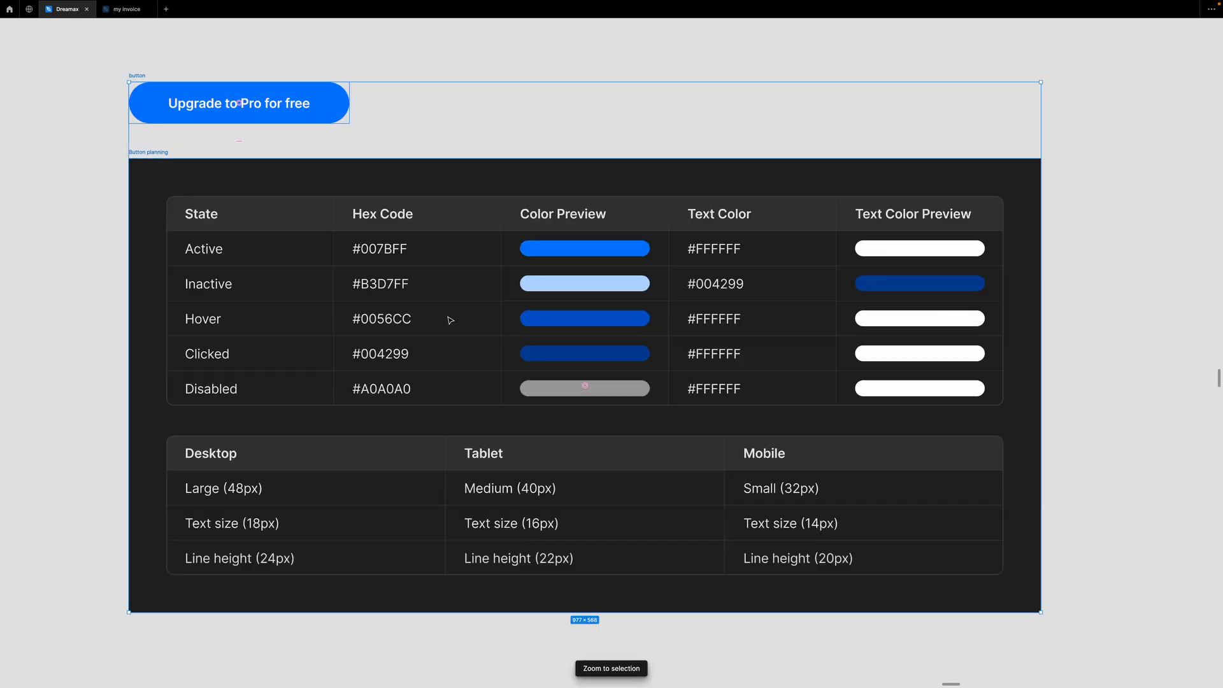
key(Escape)
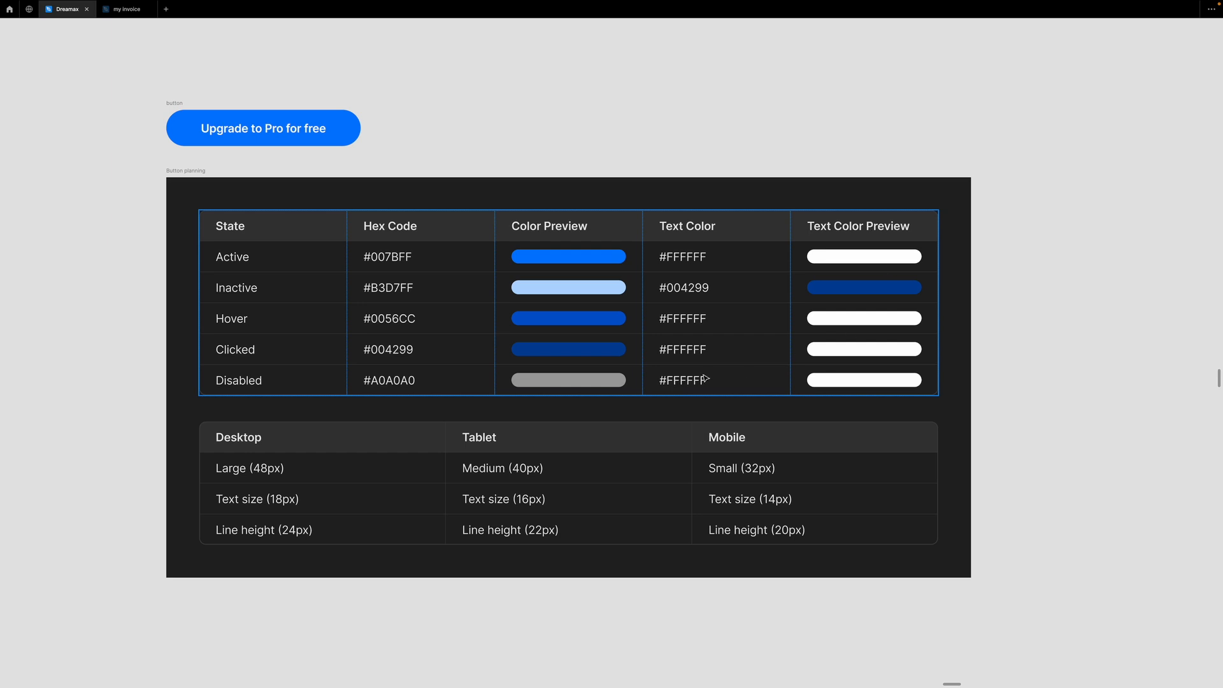
click(231, 263)
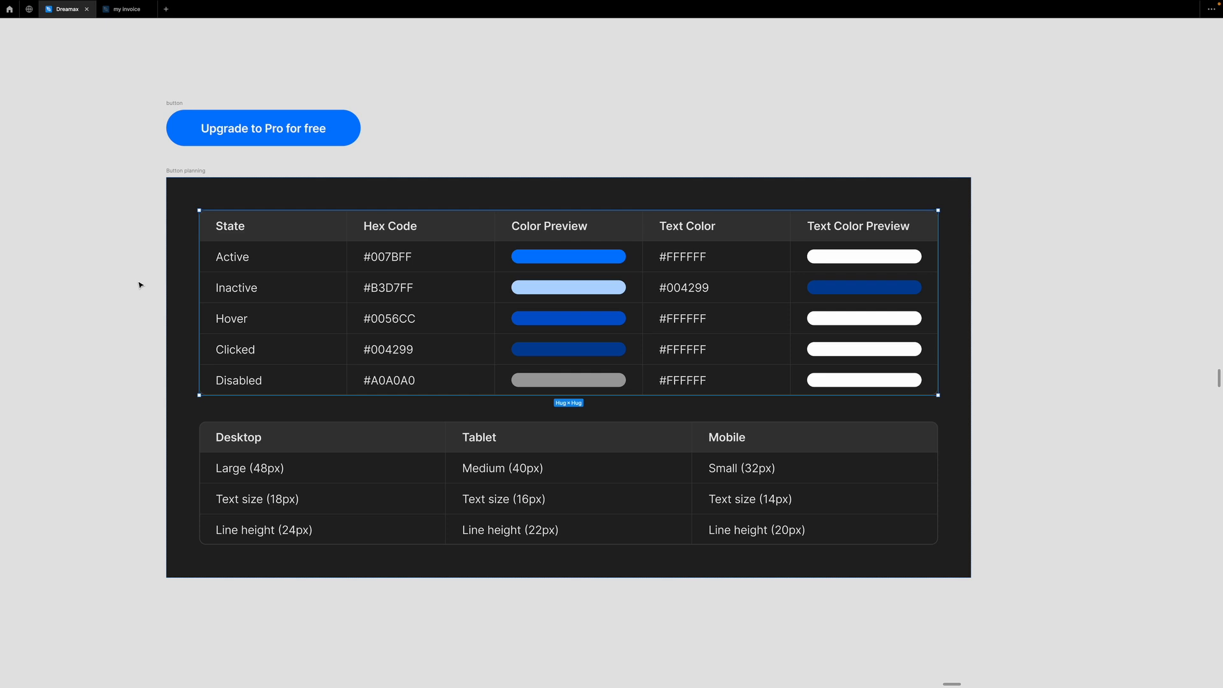
click(229, 285)
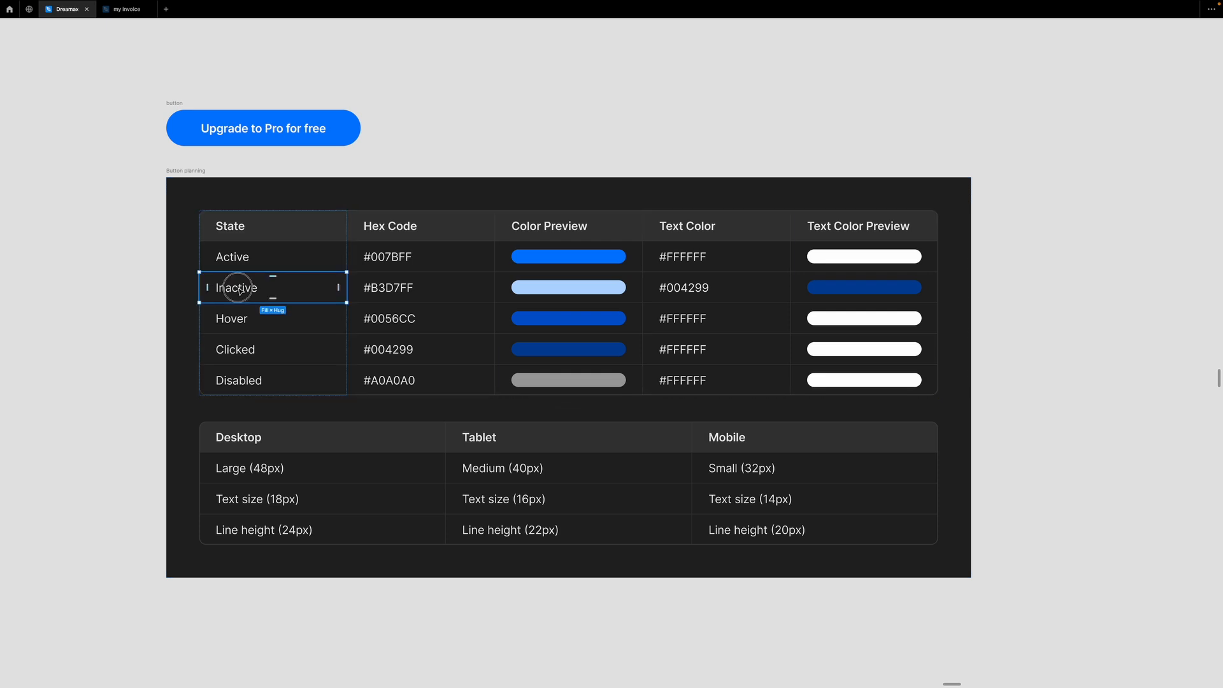
click(233, 287)
click(362, 263)
click(373, 258)
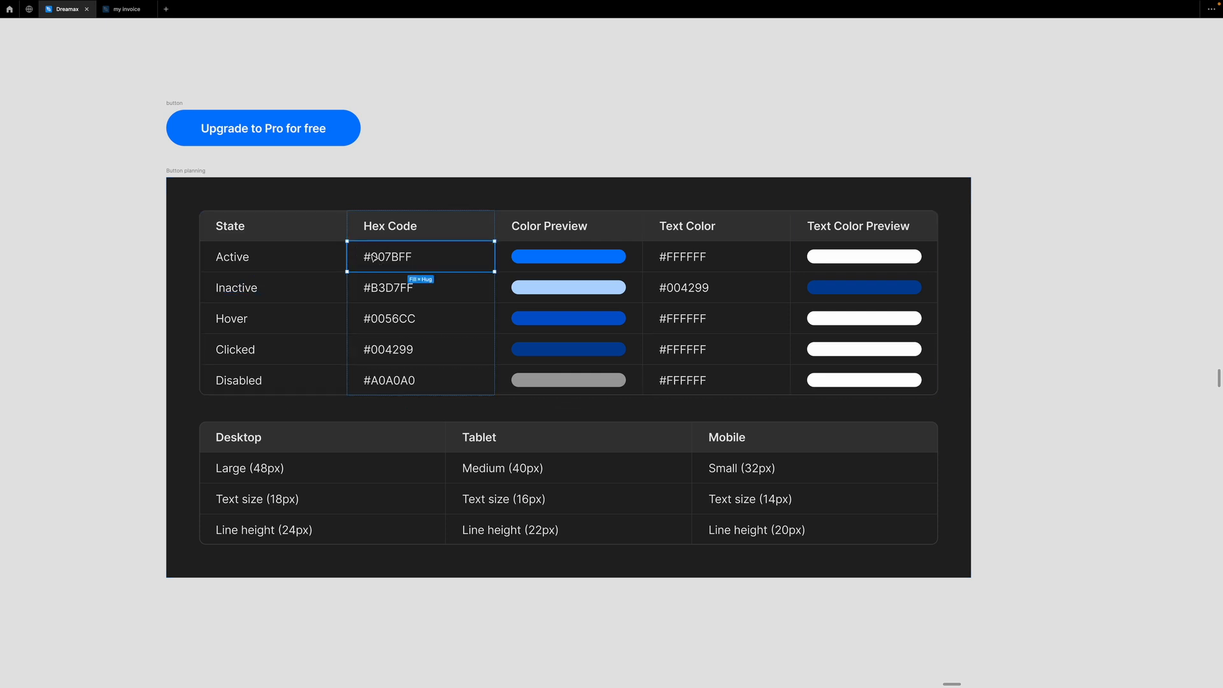
click(110, 245)
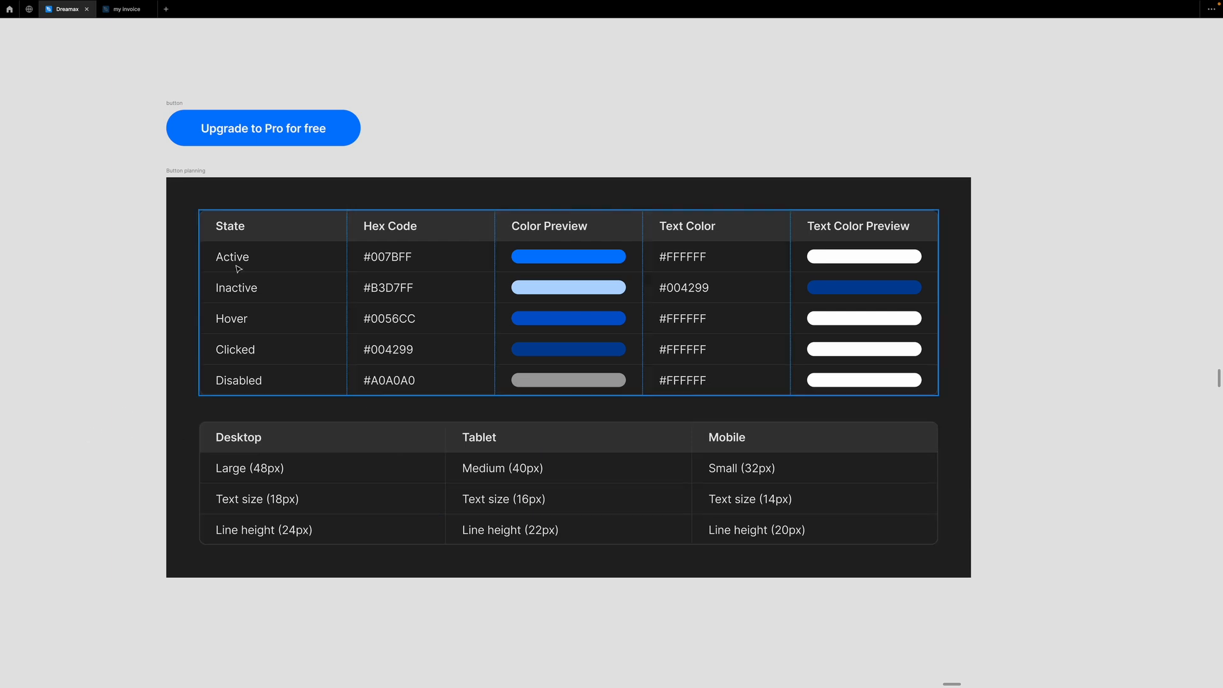
click(263, 129)
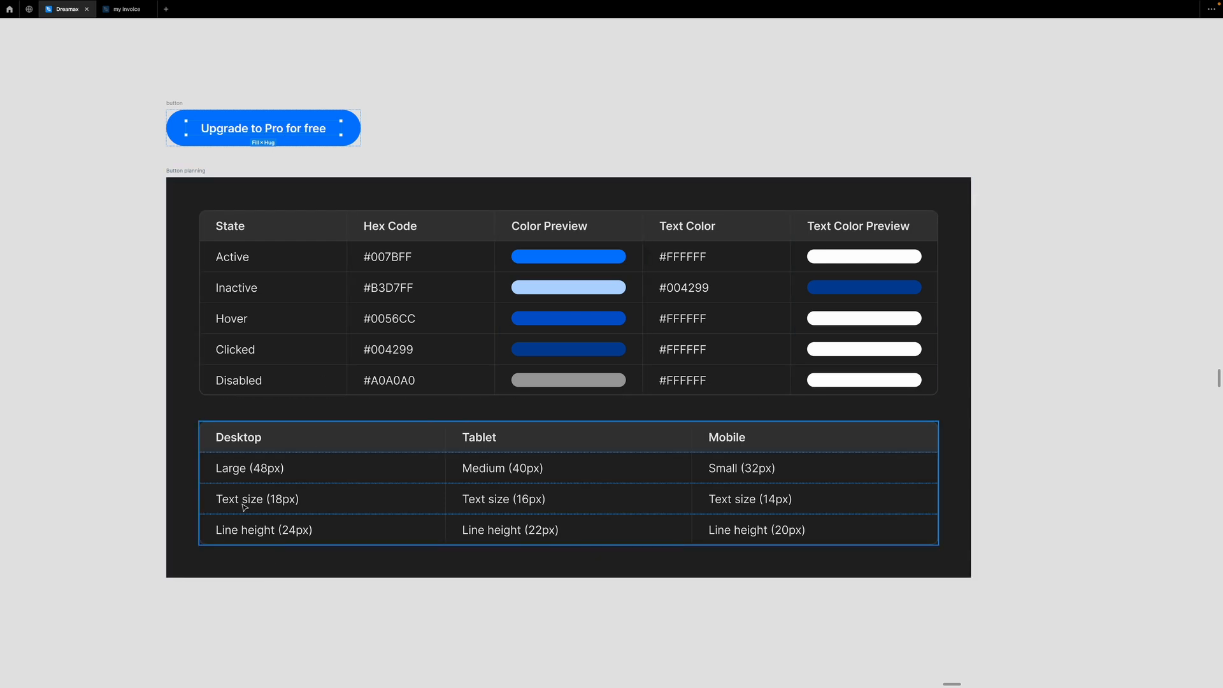
click(418, 137)
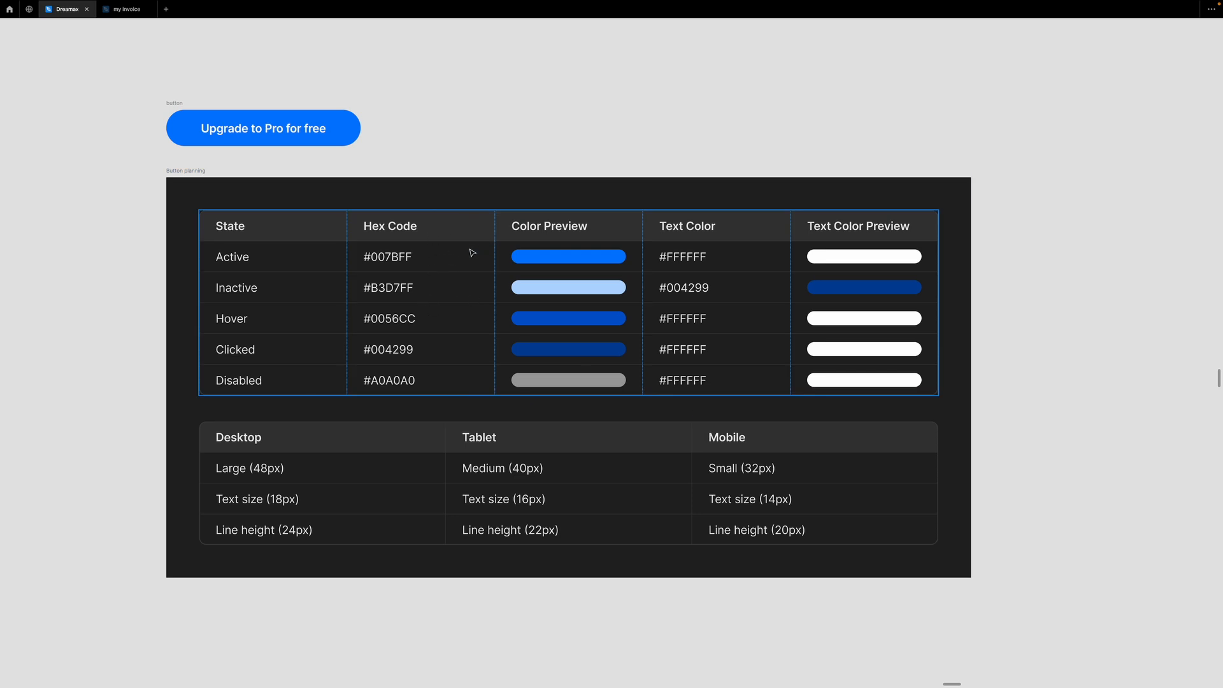
Move the button slightly up and fill it with the blue sampled from the Active row's colour preview
click(180, 104)
drag(180, 104, 181, 81)
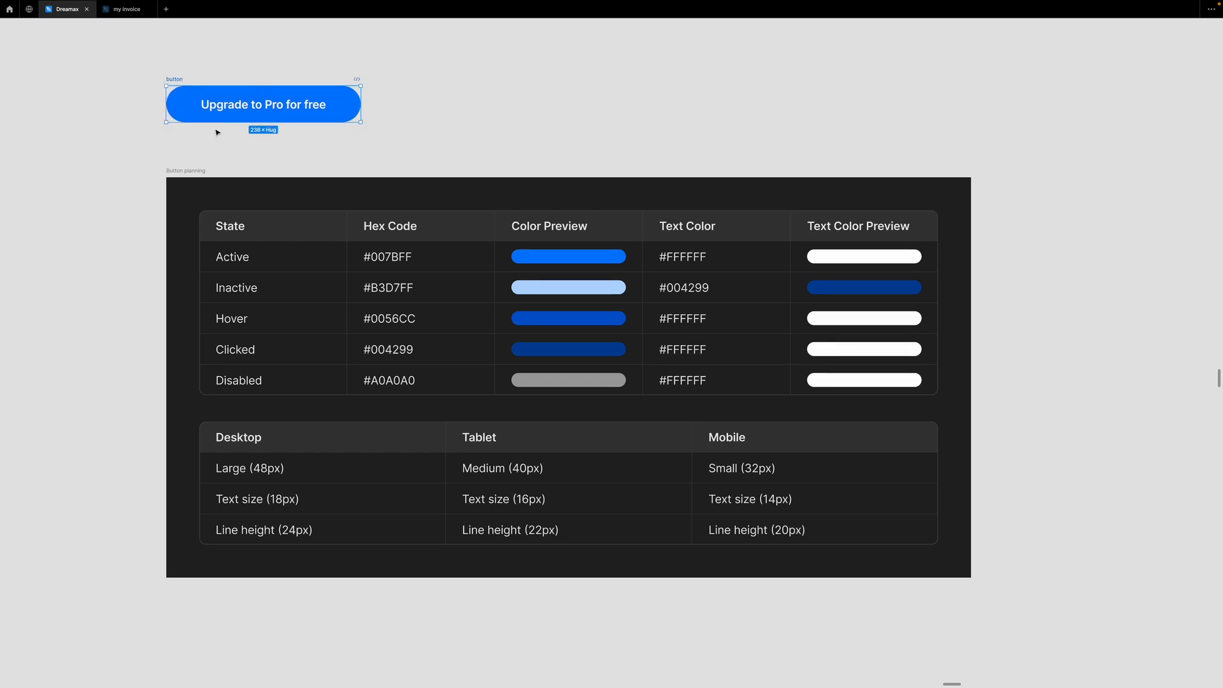
scroll(229, 139, up, 1)
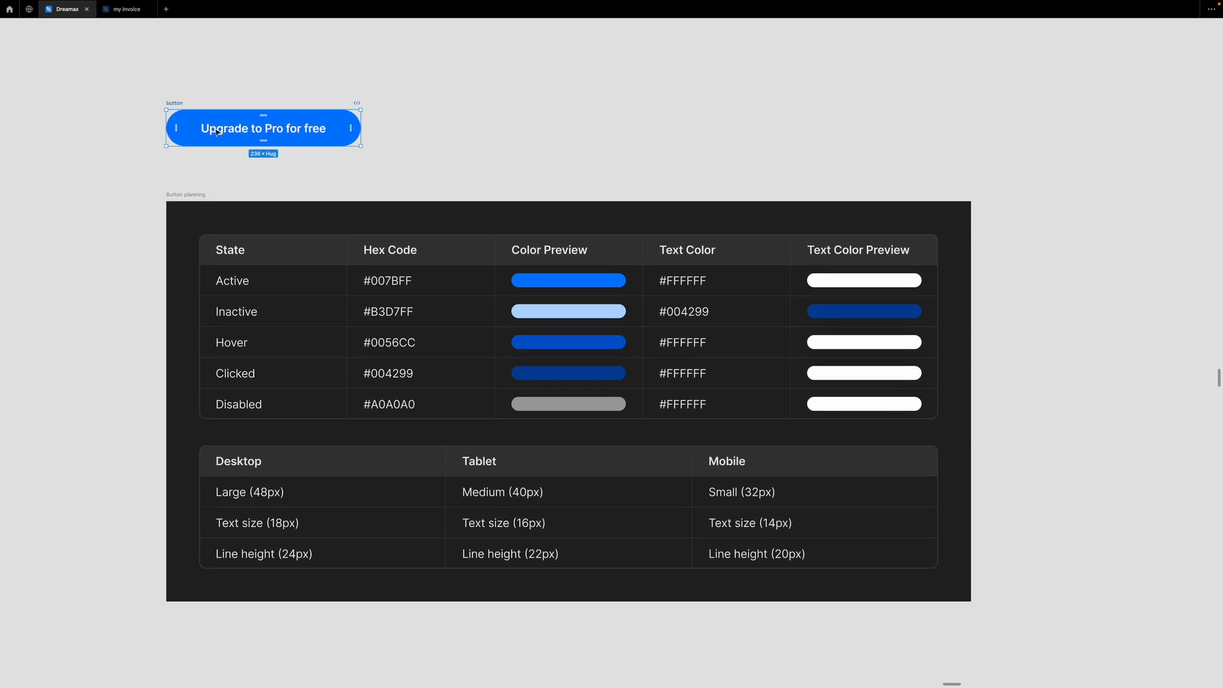
key(i)
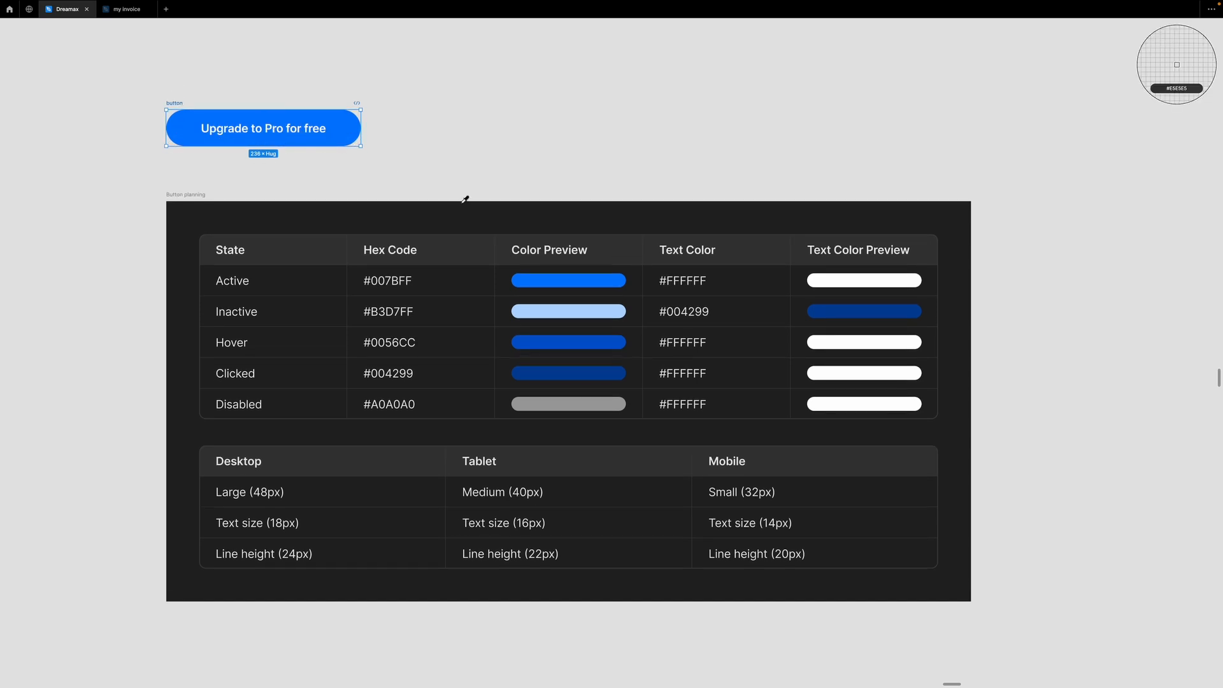
click(573, 280)
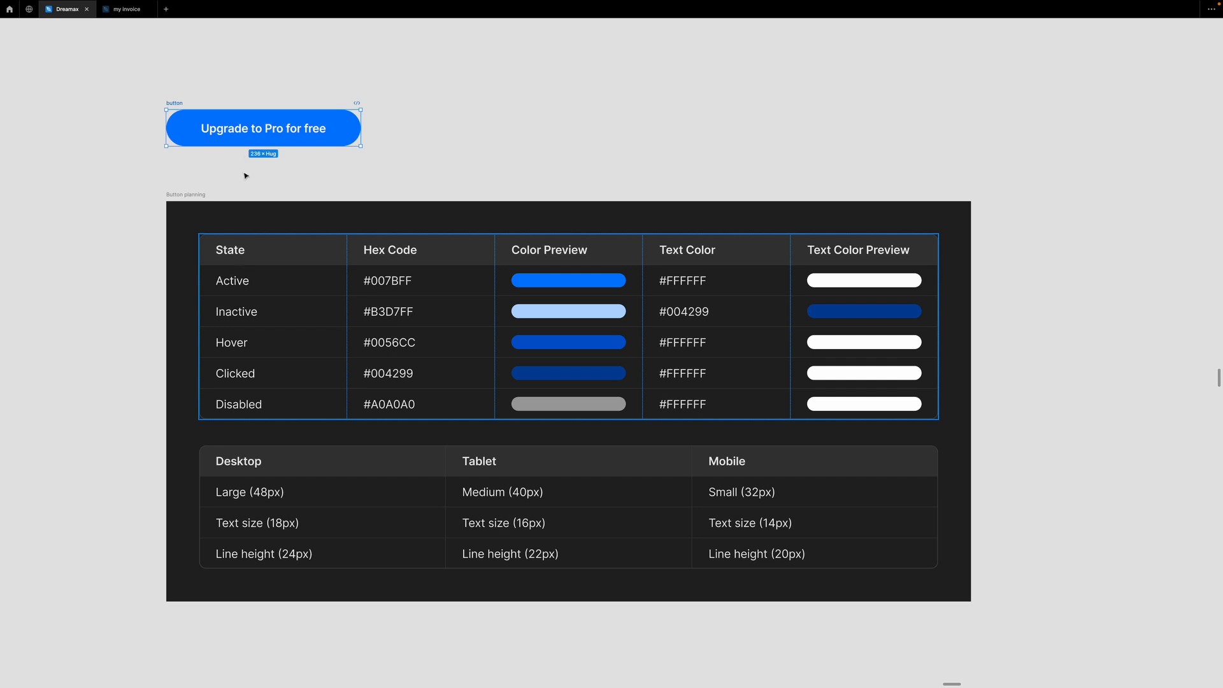
Widen the empty space between the button and the Button planning frame by moving the button up and the frame down
drag(263, 137, 262, 118)
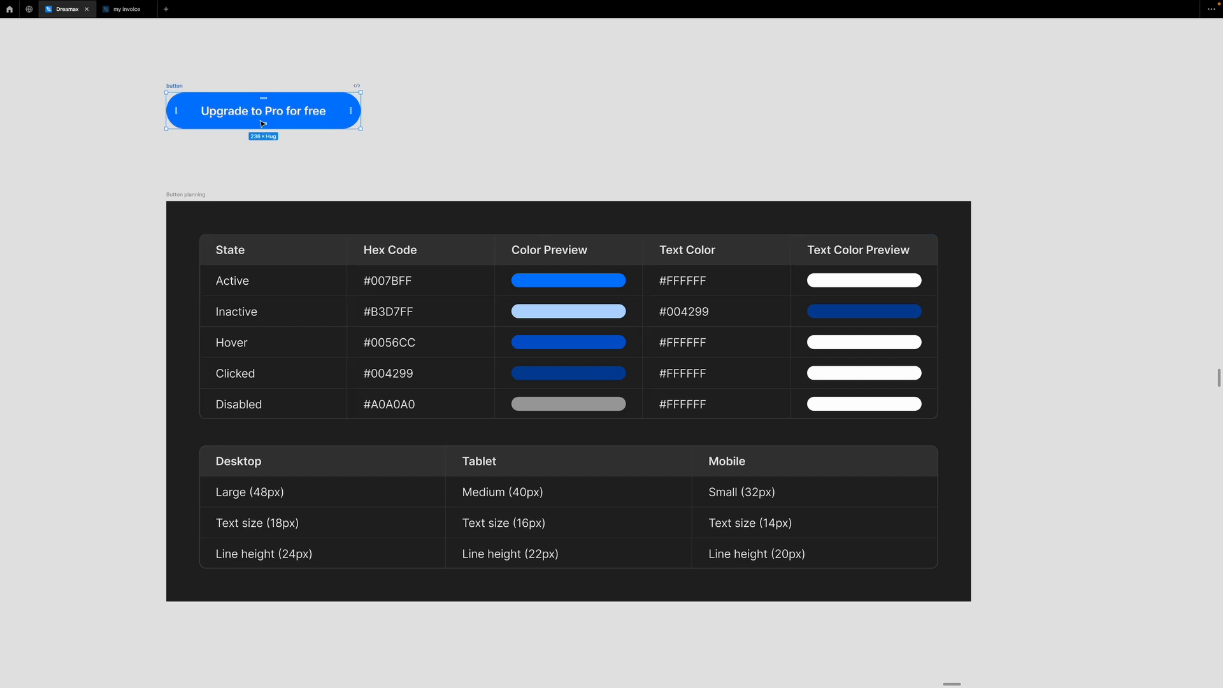
scroll(276, 163, down, 2)
drag(227, 186, 235, 310)
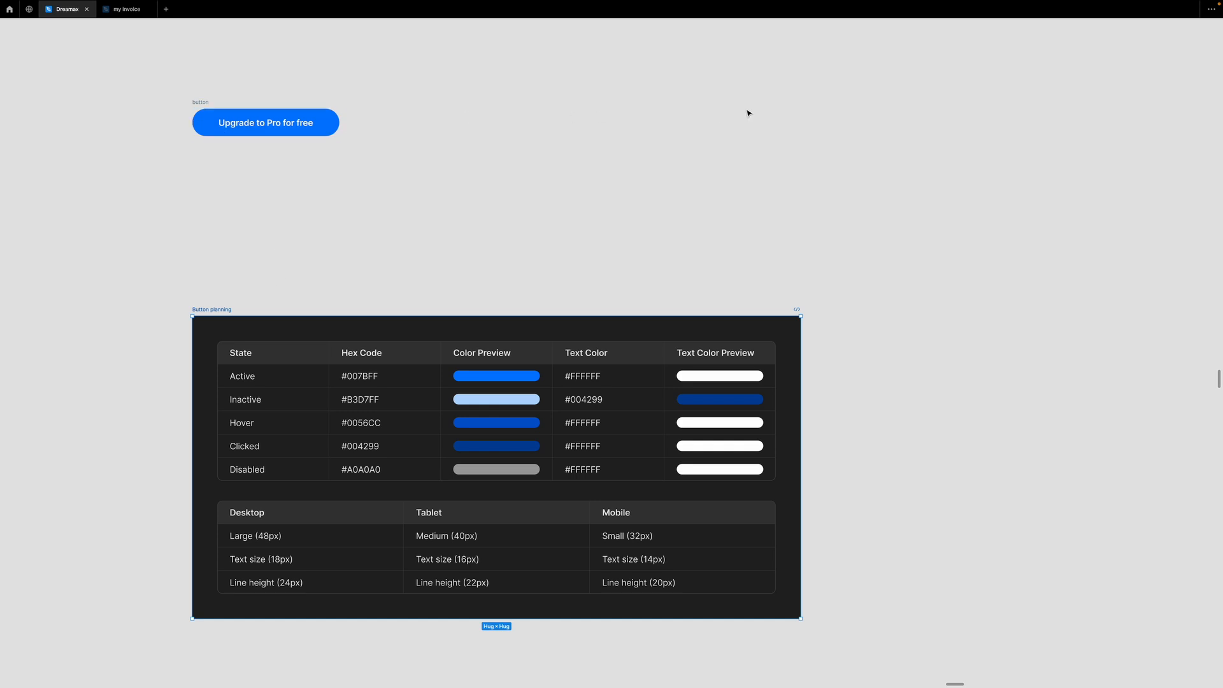
click(462, 116)
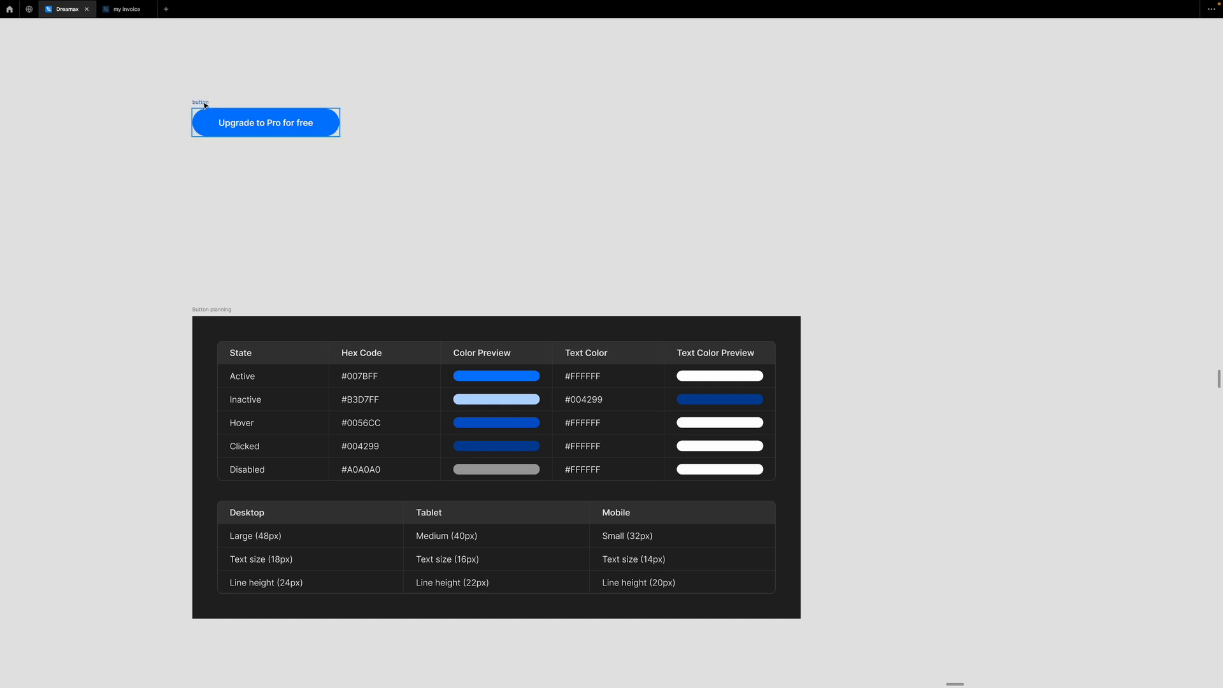
Duplicate the Upgrade to Pro for free button and place the copy directly beneath the original, aligned with it
click(240, 124)
key(alt)
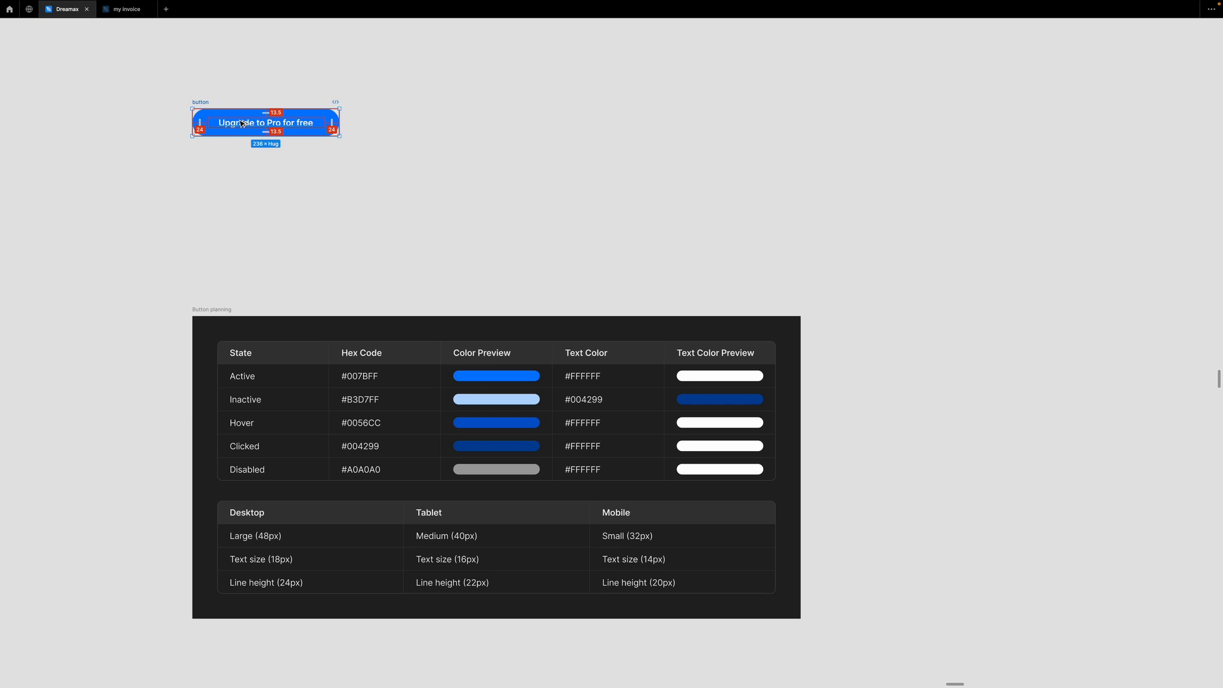
drag(241, 124, 237, 163)
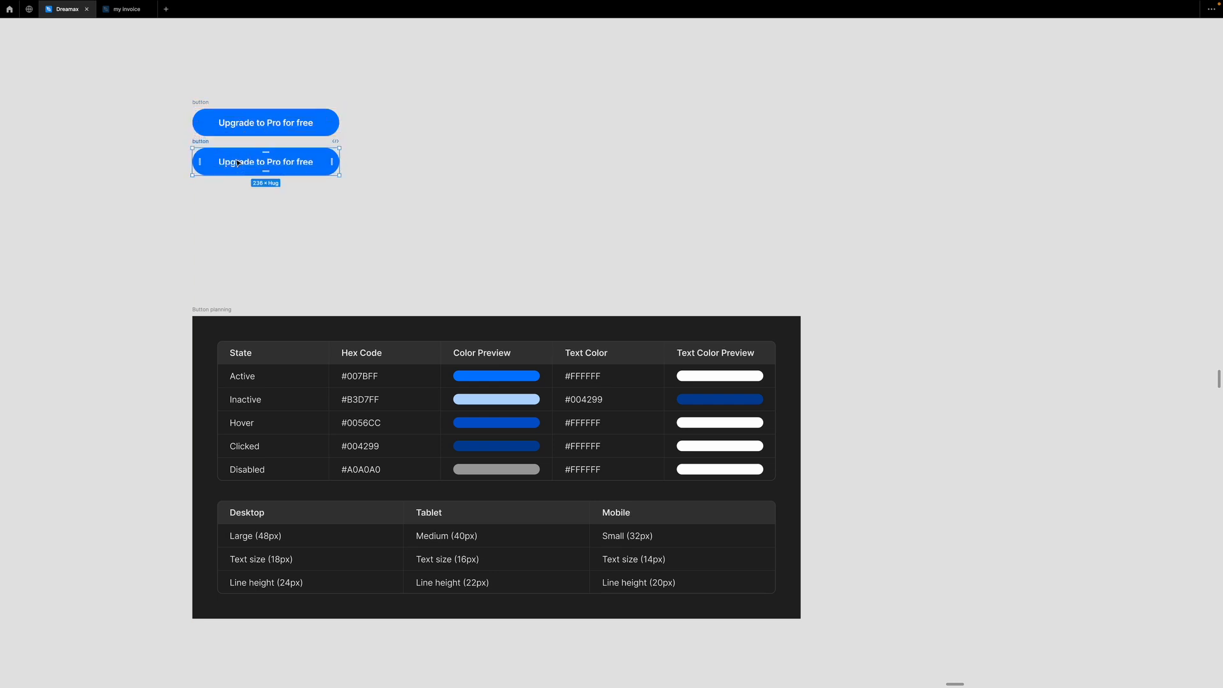
scroll(241, 163, up, 5)
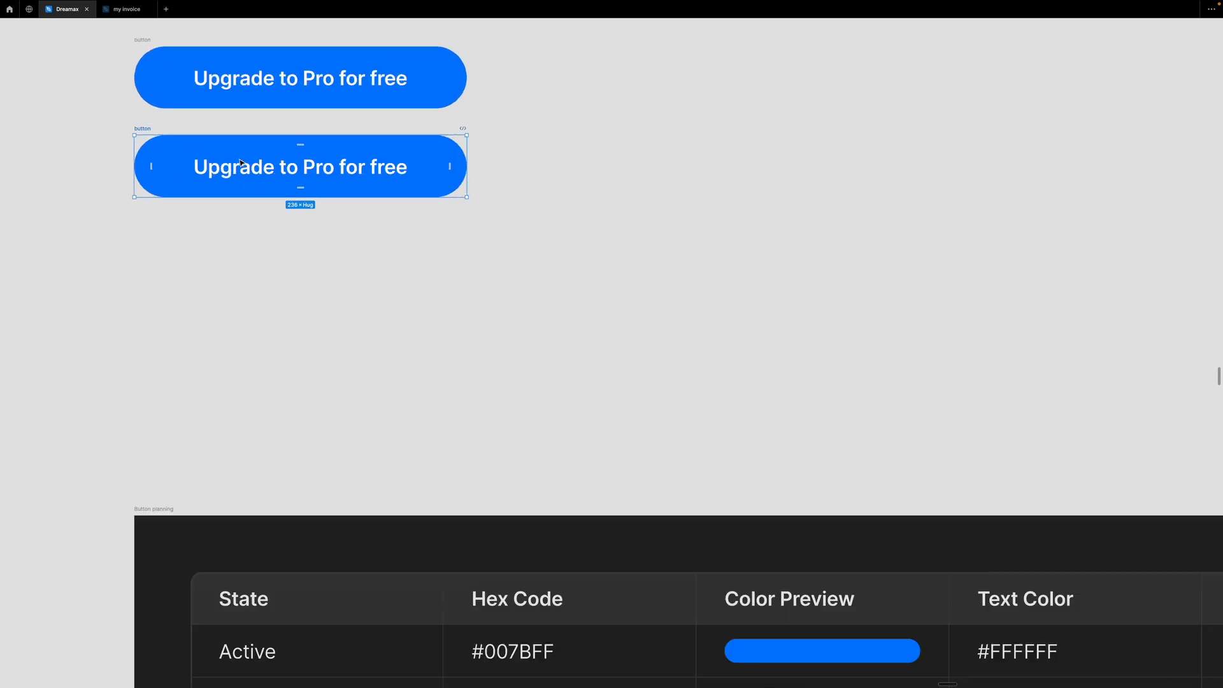
scroll(240, 162, down, 2)
scroll(241, 161, down, 5)
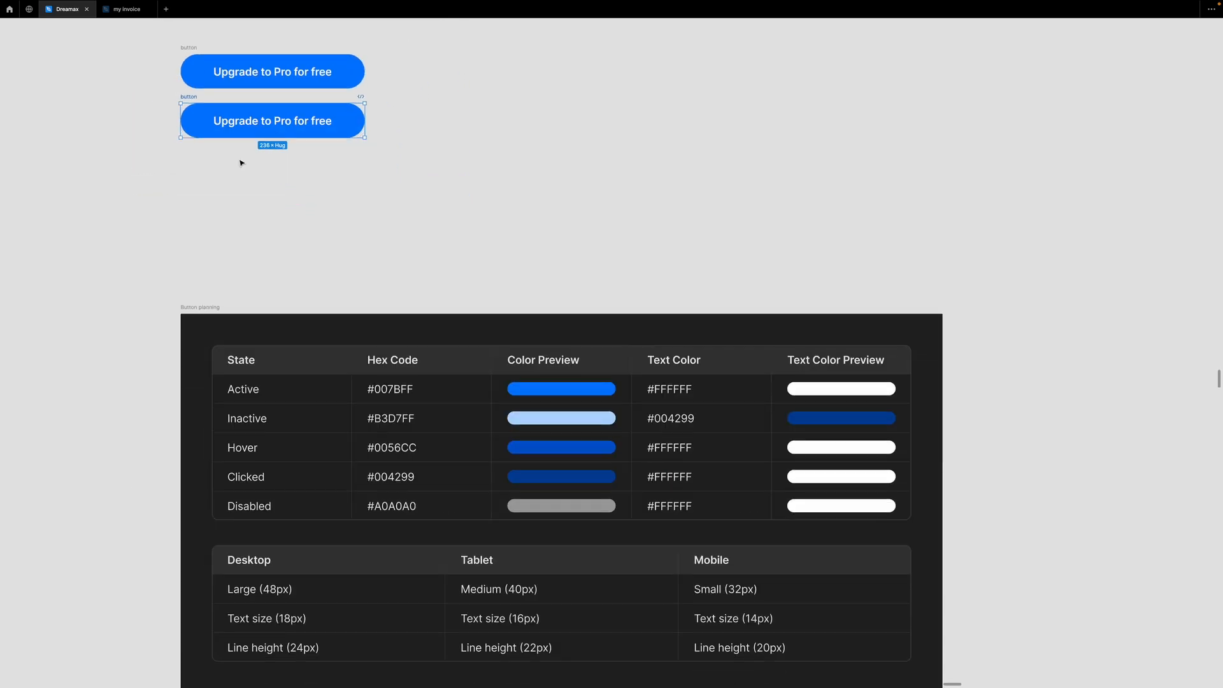
Add a text layer reading "Upgrade" on the empty canvas between the buttons and the Button planning frame
click(334, 162)
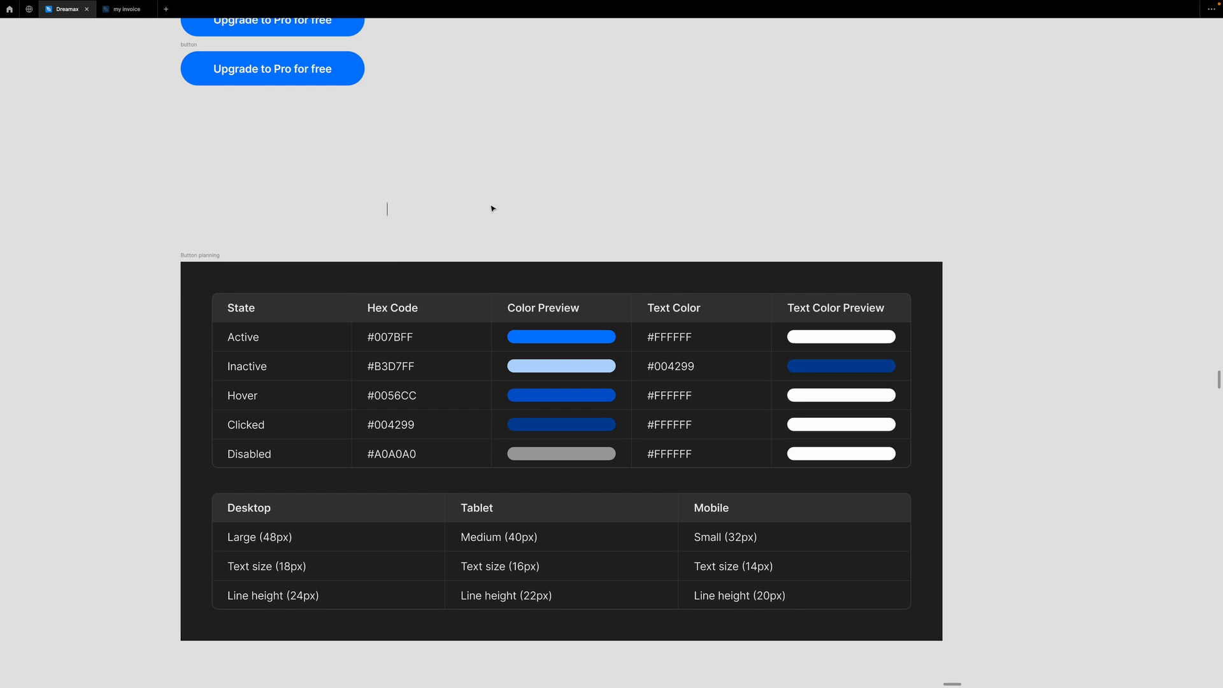
text(Upgrader)
key(BackSpace)
key(Escape)
Show the hidden editor interface and set the Upgrade text's line height to 20
key(ctrl+backslash)
key(ctrl+shift+backslash)
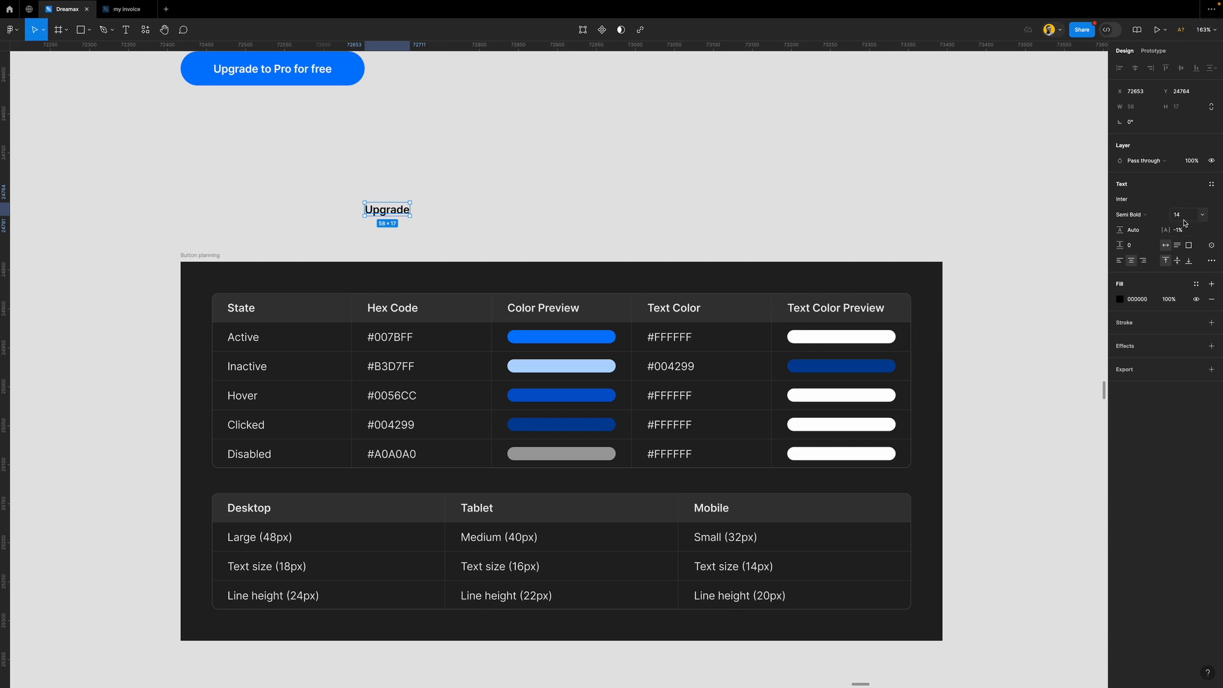
click(1138, 235)
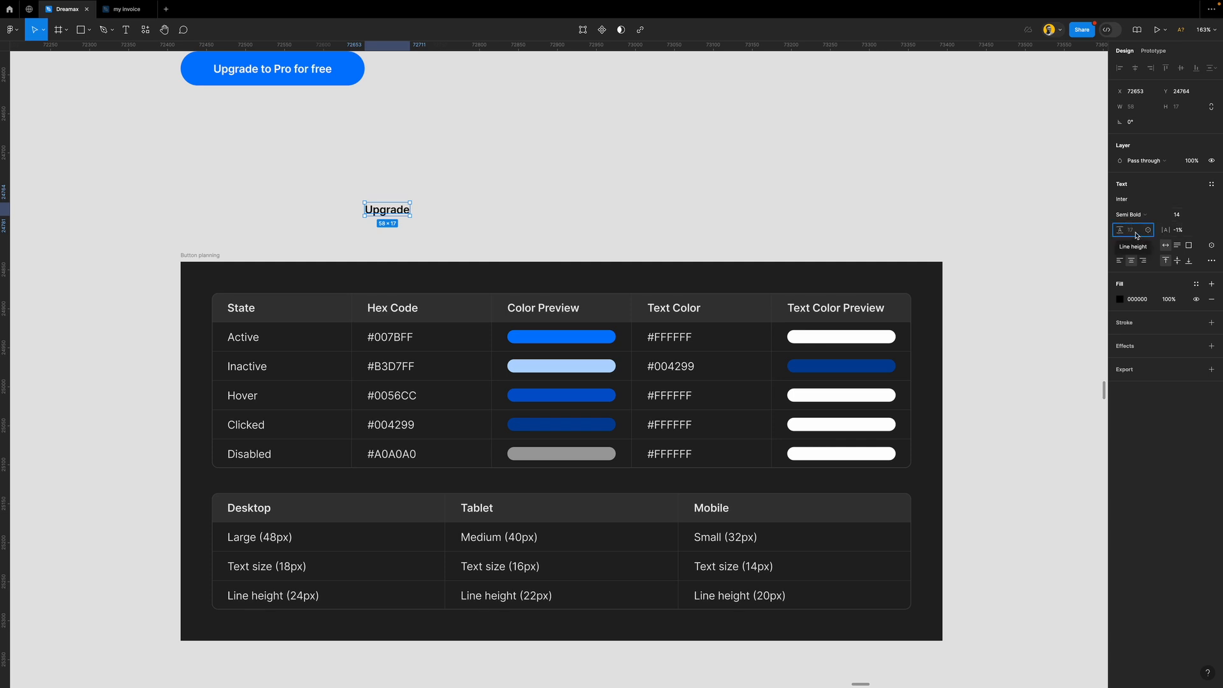
text(20)
key(Return)
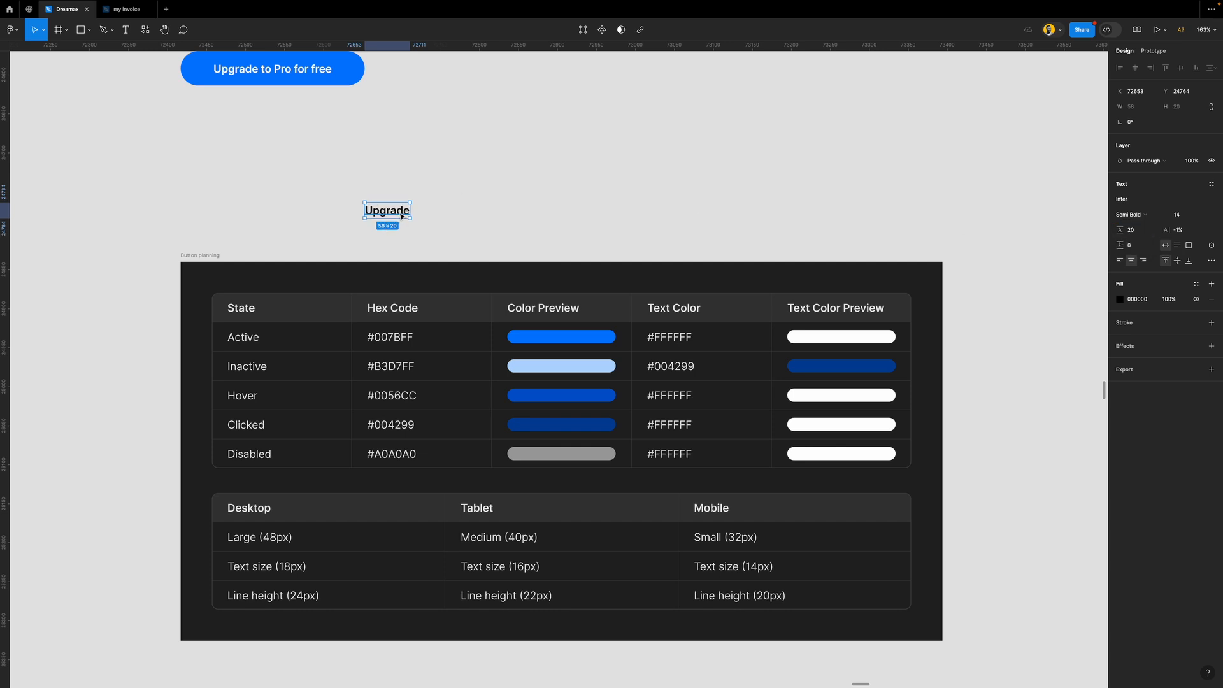
Wrap the Upgrade text in an auto layout frame, shifted slightly right on the canvas, and give it a white FFFFFF fill
scroll(402, 217, up, 5)
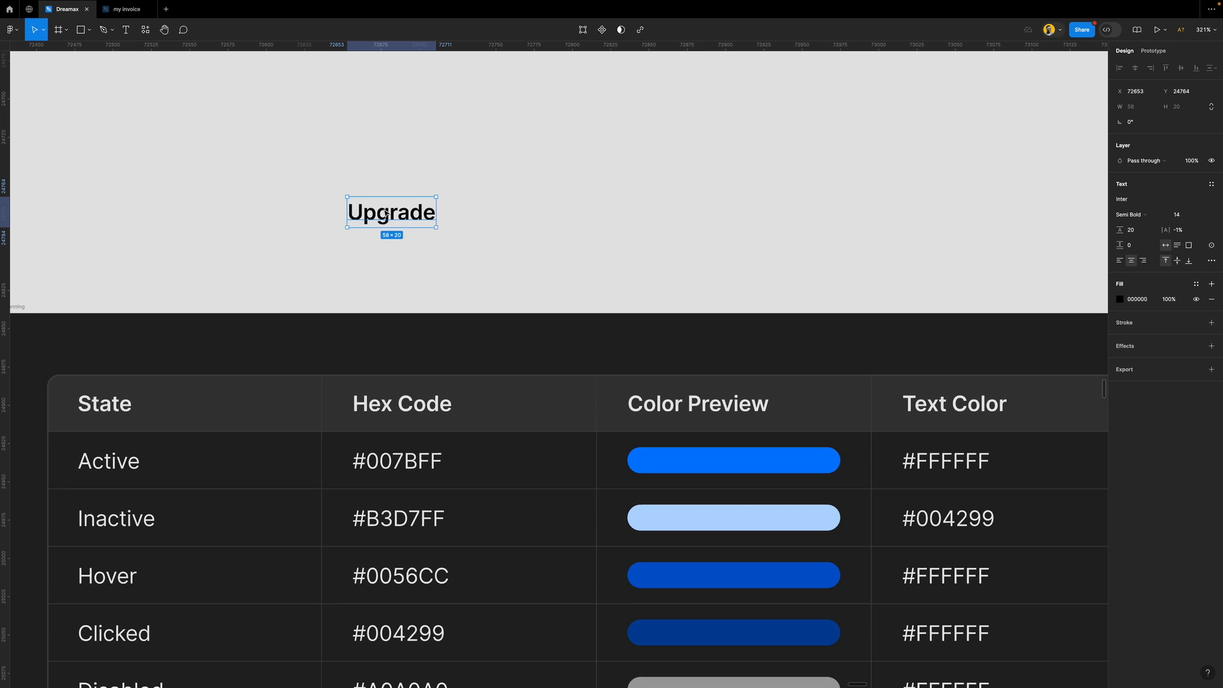
key(shift+a)
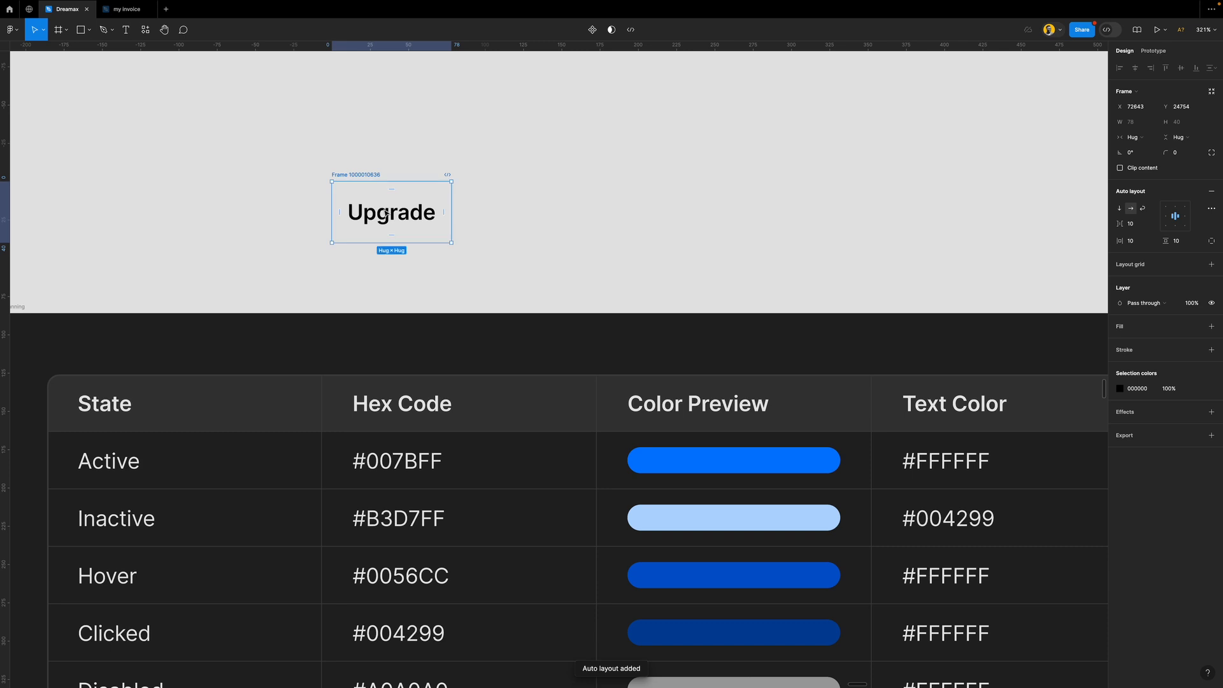
drag(386, 215, 489, 205)
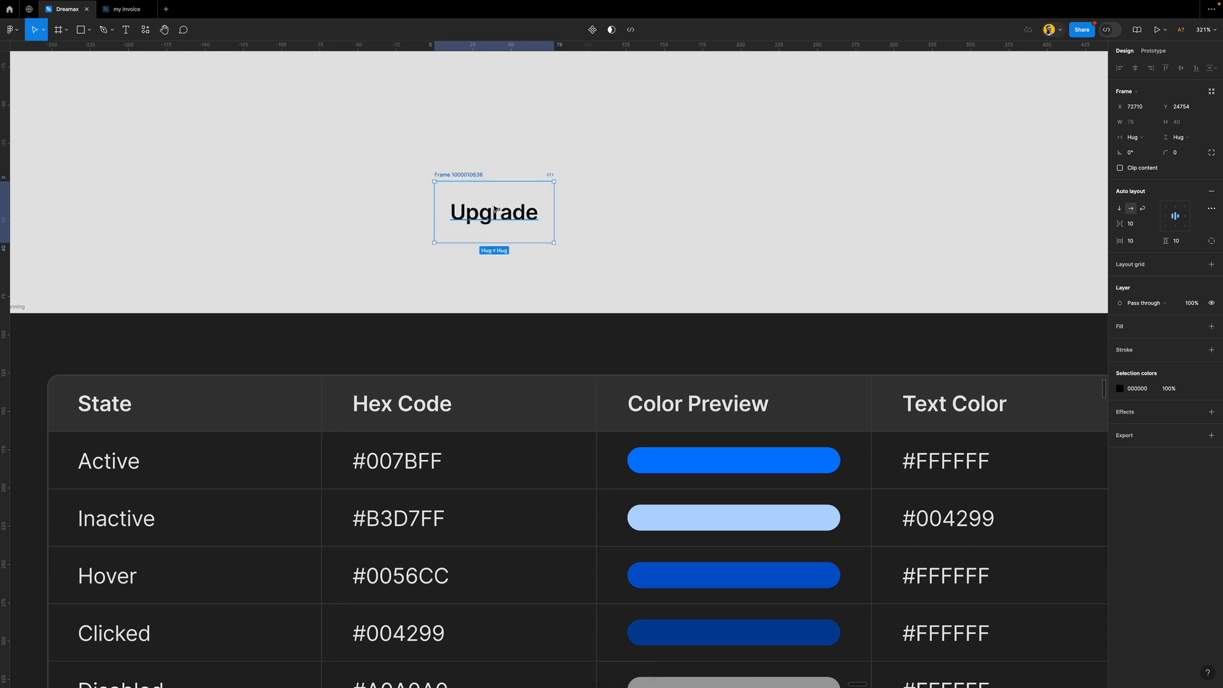
click(1145, 330)
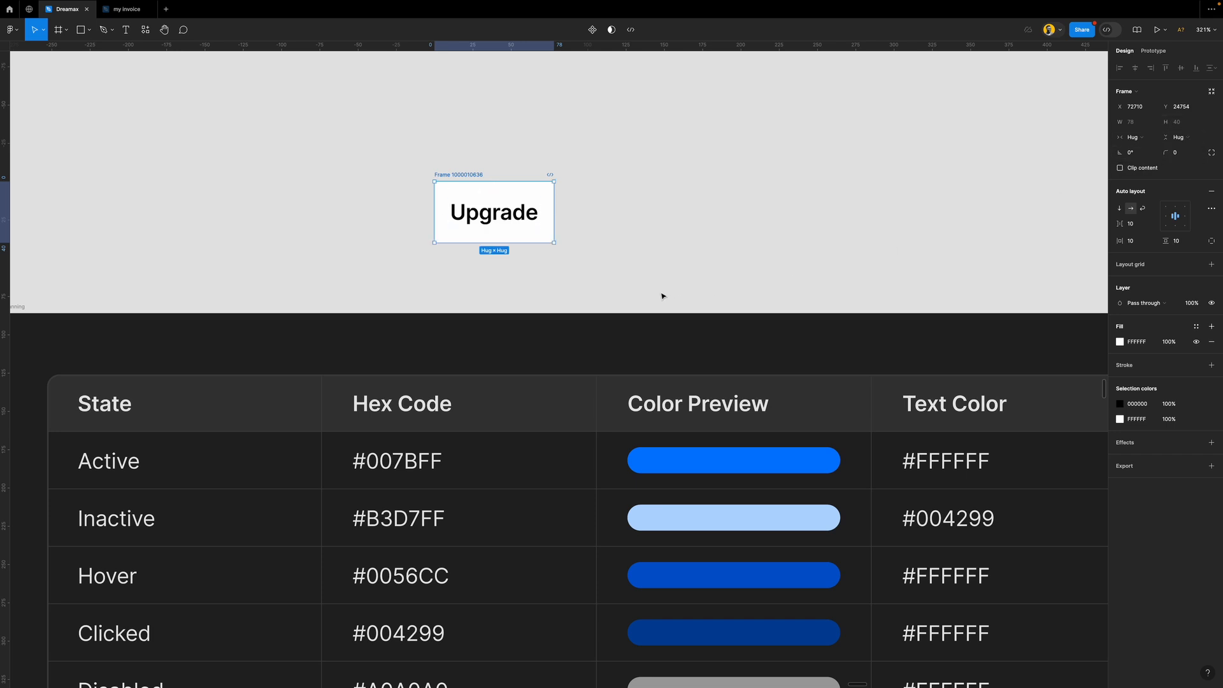
Set the Upgrade frame's vertical padding to 6 to match the Small (32px) mobile height in the planning table
scroll(663, 295, down, 5)
scroll(828, 538, up, 5)
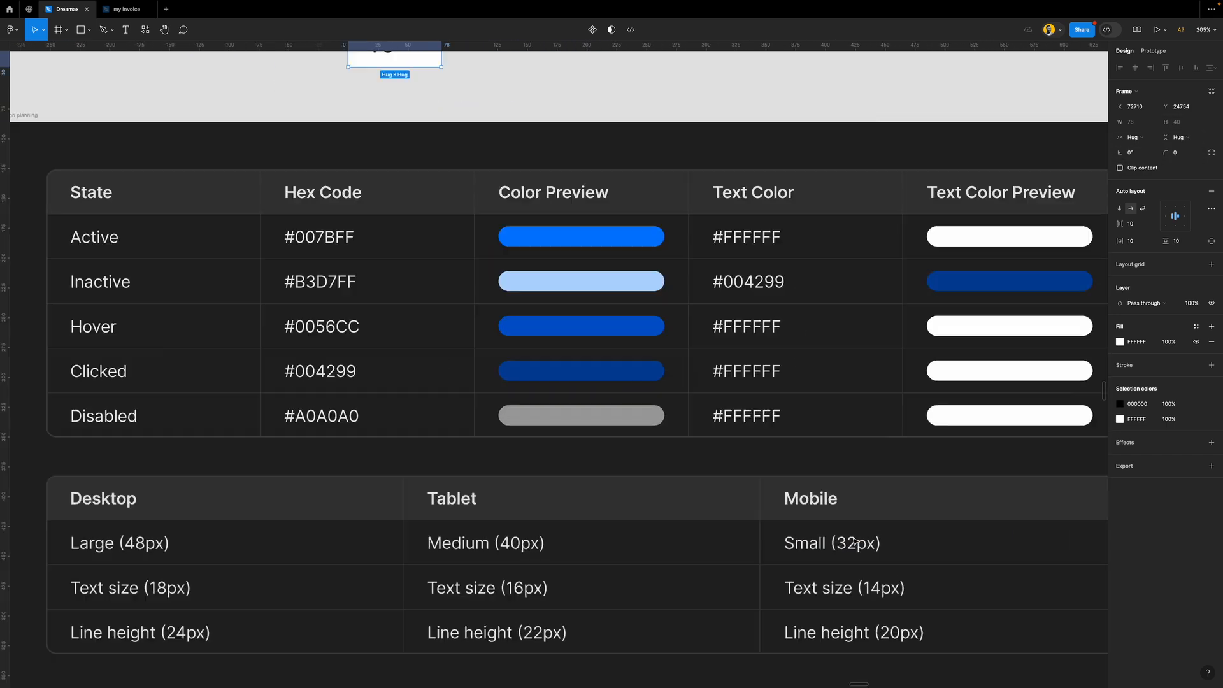
scroll(548, 450, down, 3)
scroll(446, 369, up, 3)
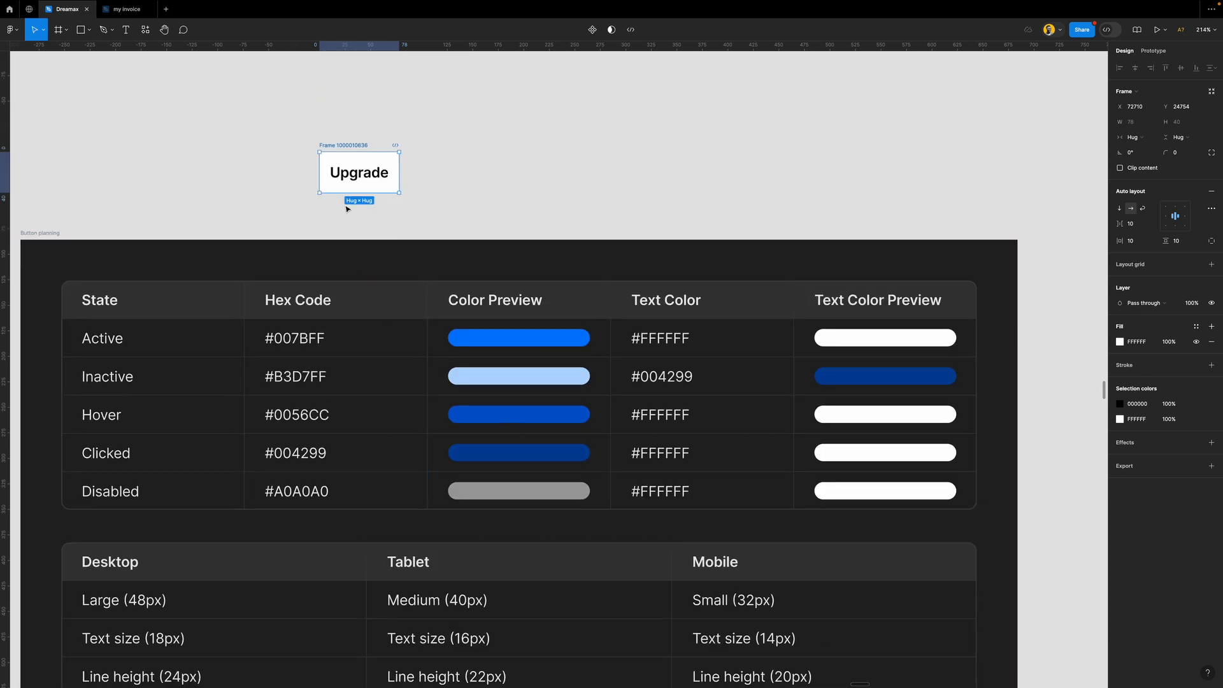
scroll(338, 195, up, 2)
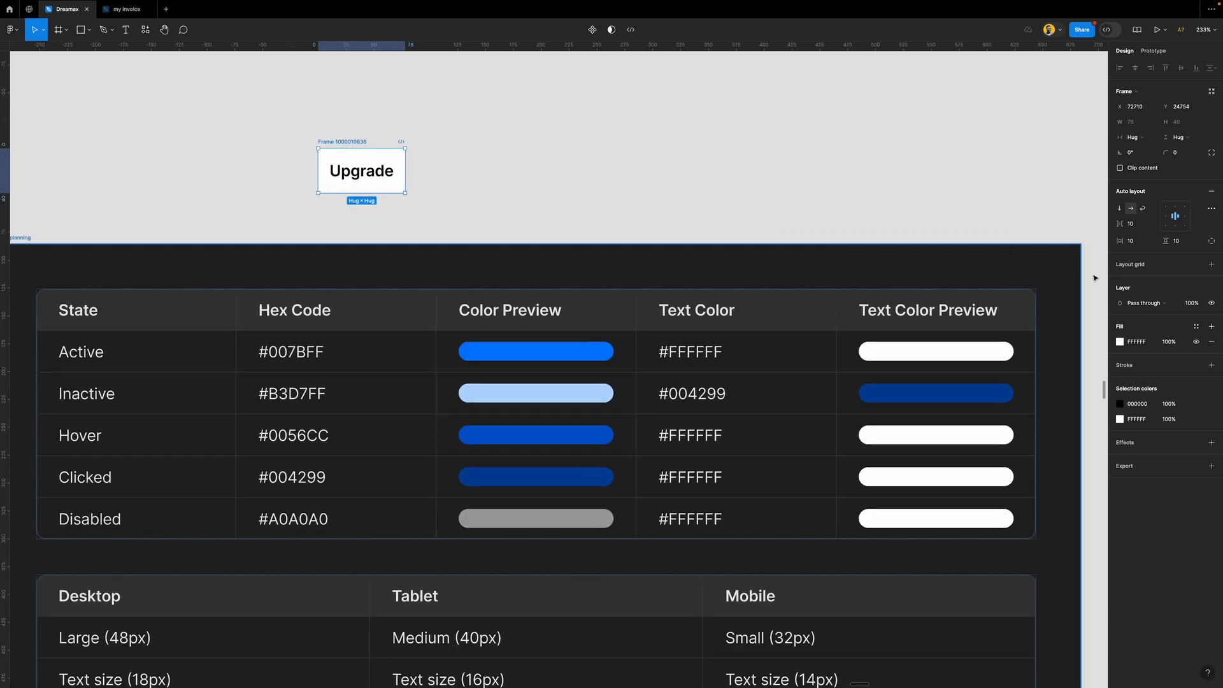
click(1187, 243)
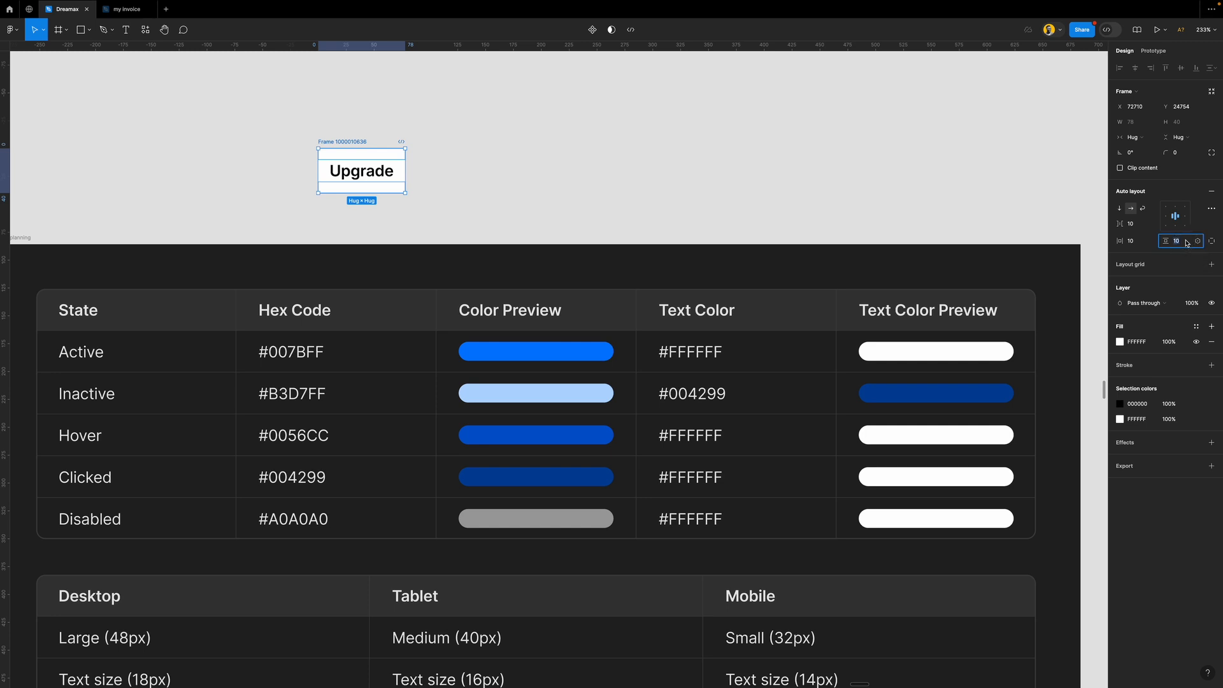
text(6)
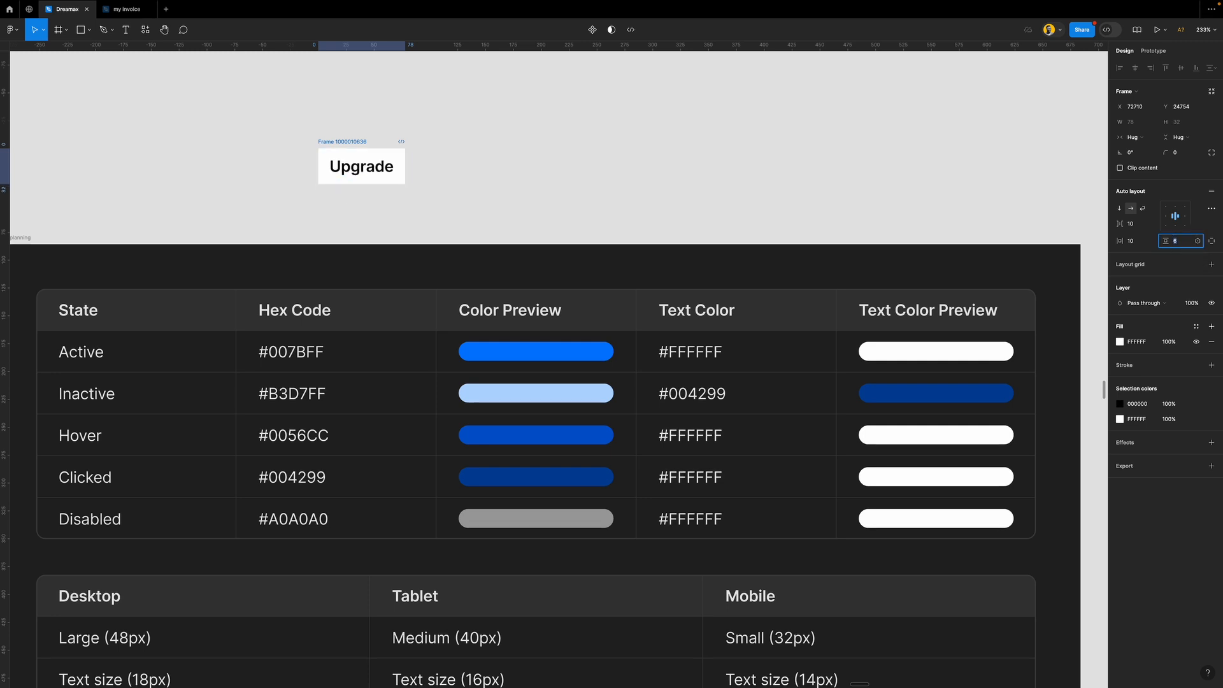
click(1182, 255)
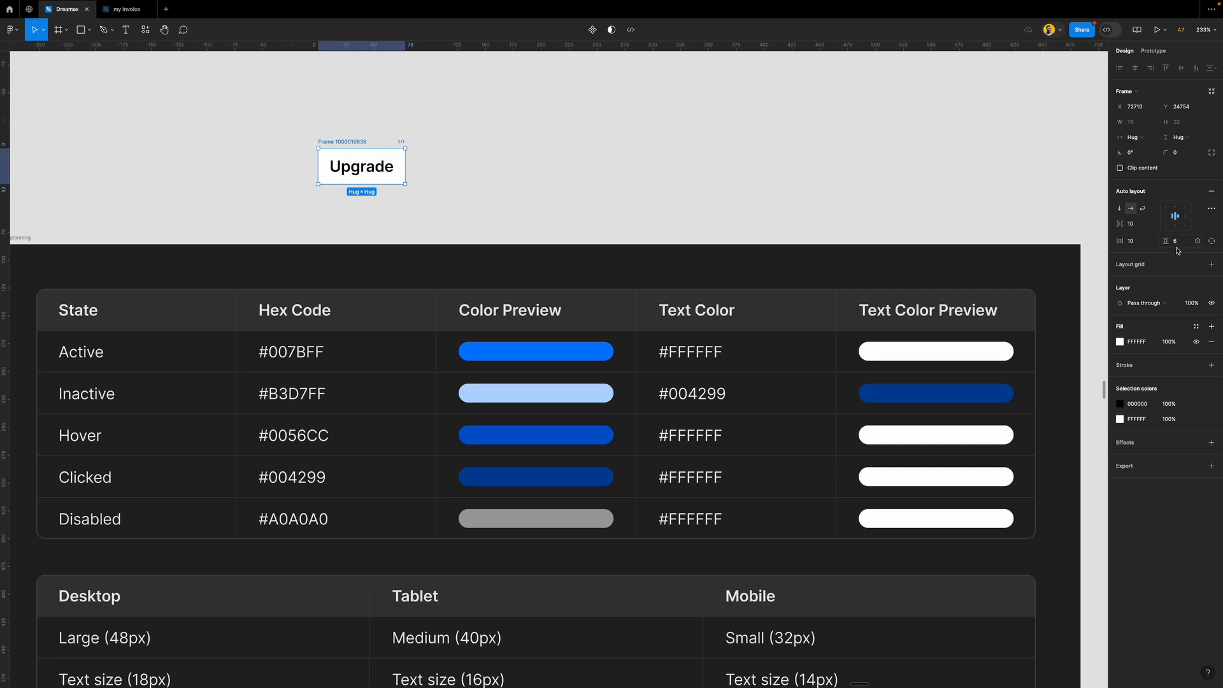
Try 12 for the Upgrade frame's horizontal padding and settle on 18
click(1131, 242)
text(12)
key(Return)
click(1131, 241)
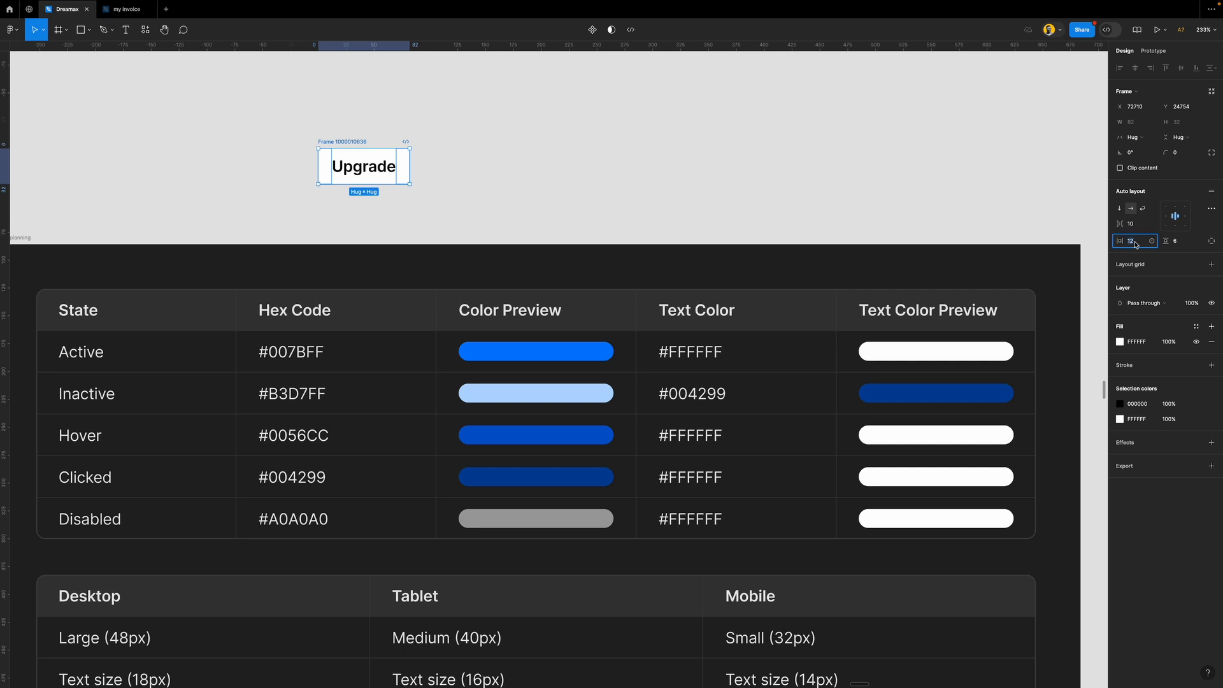
text(18)
key(Return)
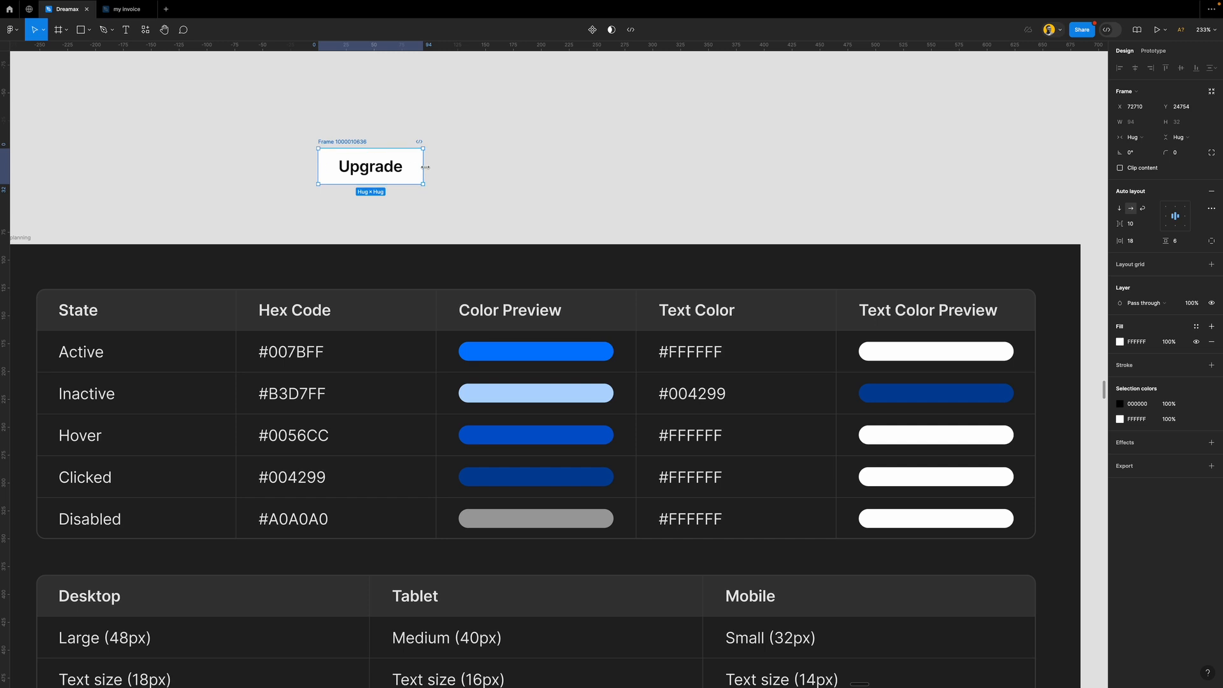
Try stretching the Upgrade frame to a fixed width of 316 and return it to hugging its contents
drag(423, 167, 671, 167)
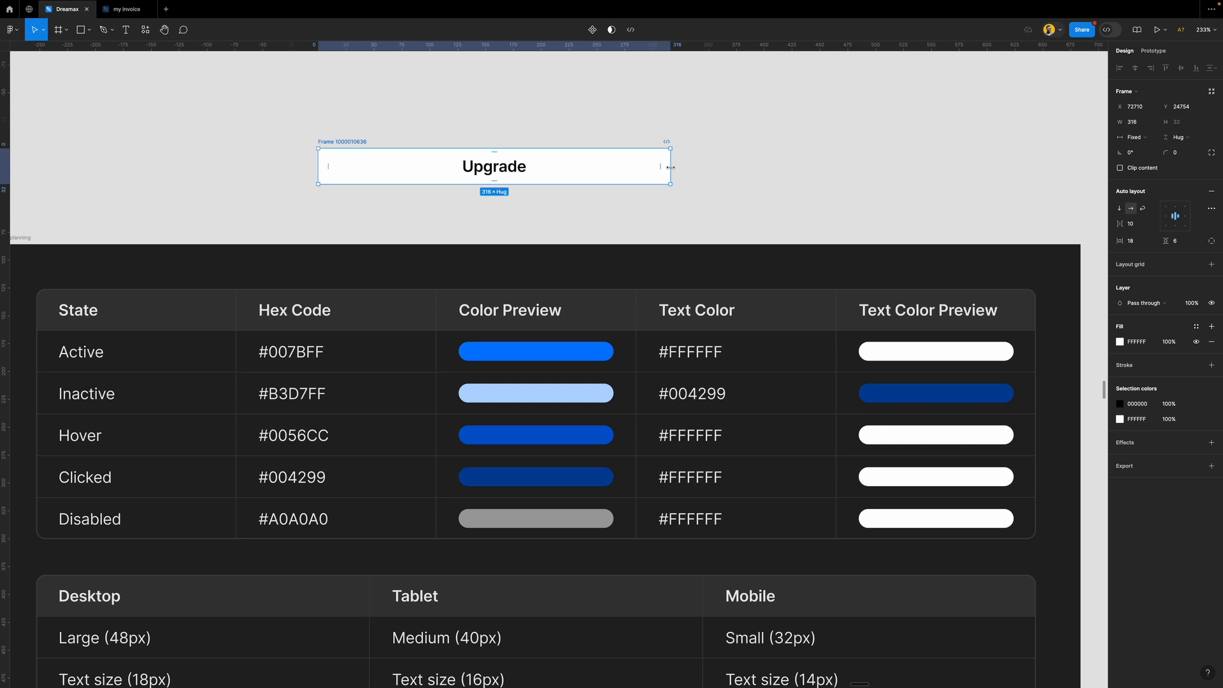
double_click(670, 167)
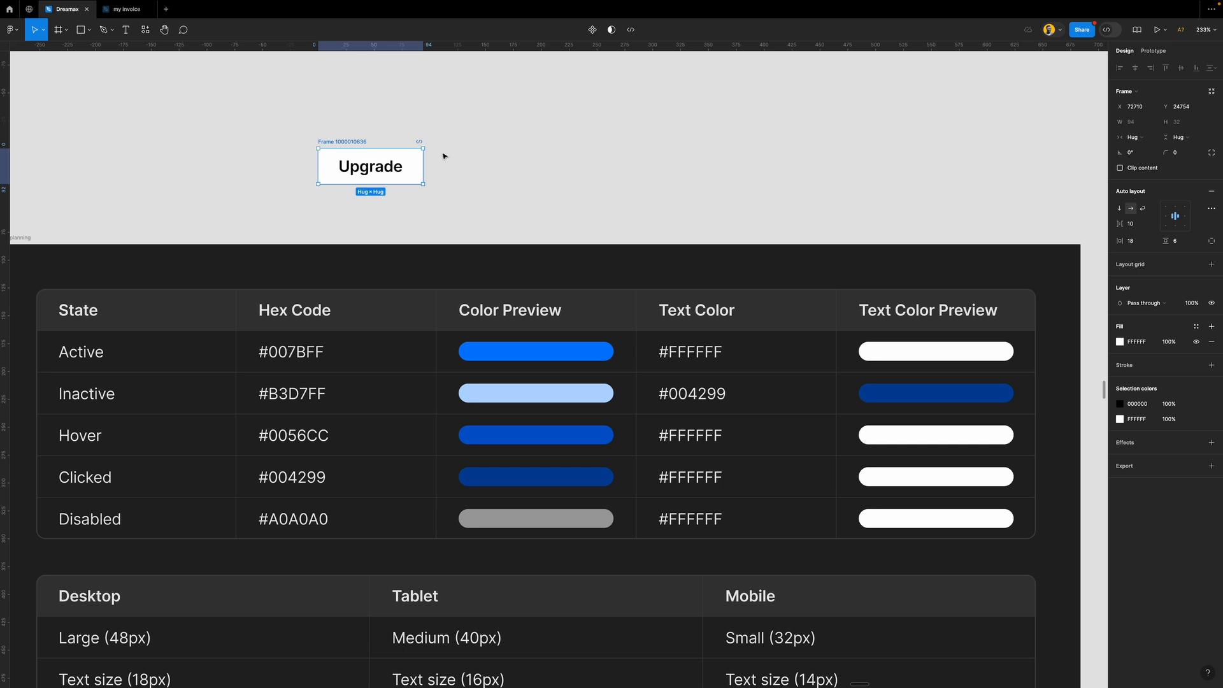
click(483, 185)
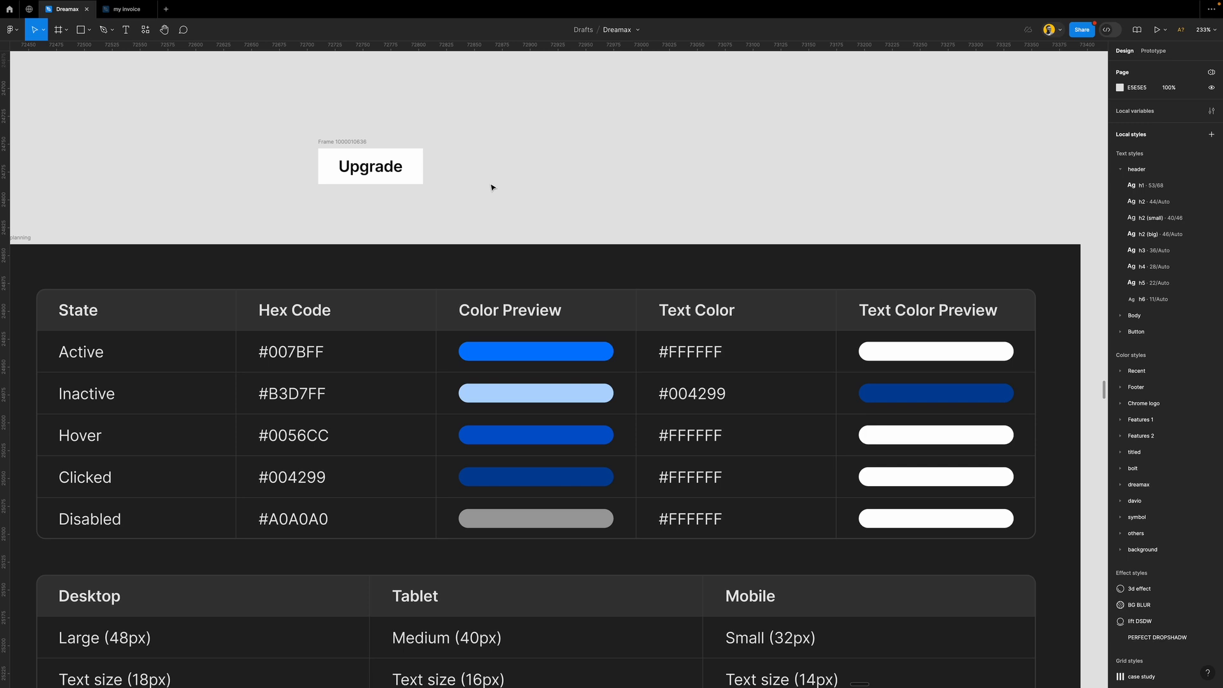
Duplicate the Upgrade frame twice sideways to make a row of three frames spaced 40 apart
click(351, 141)
scroll(352, 164, up, 5)
scroll(352, 163, up, 3)
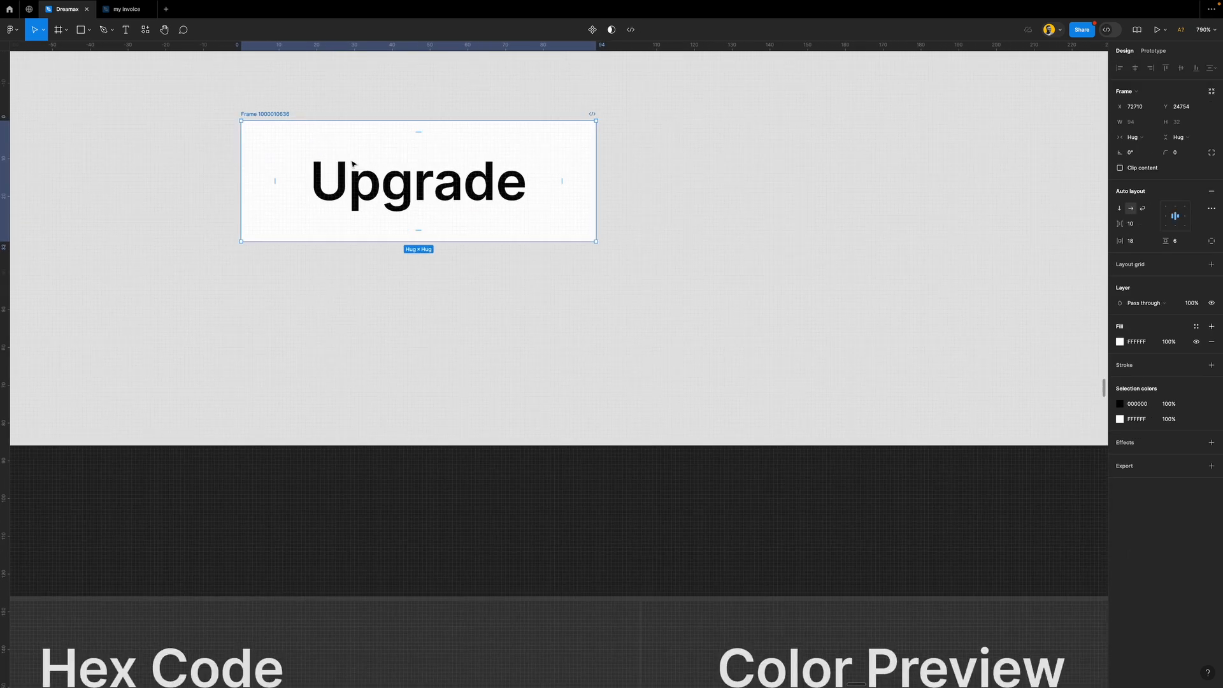
scroll(349, 189, up, 2)
scroll(350, 189, down, 1)
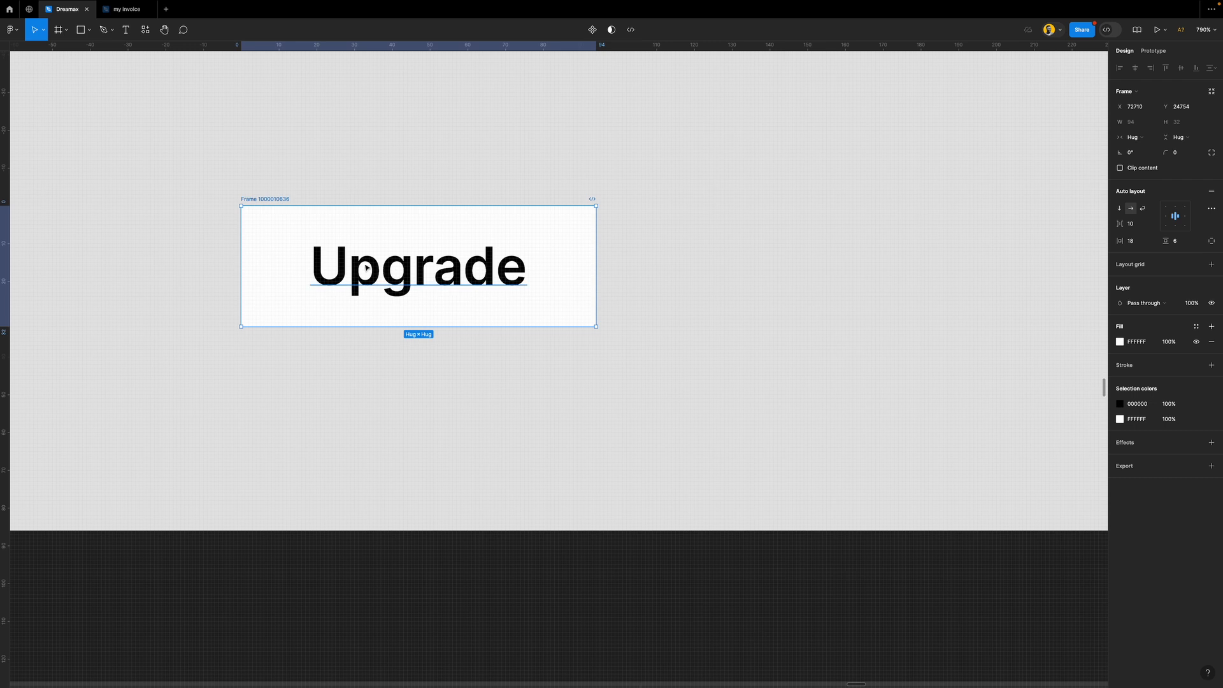
key(ctrl+d)
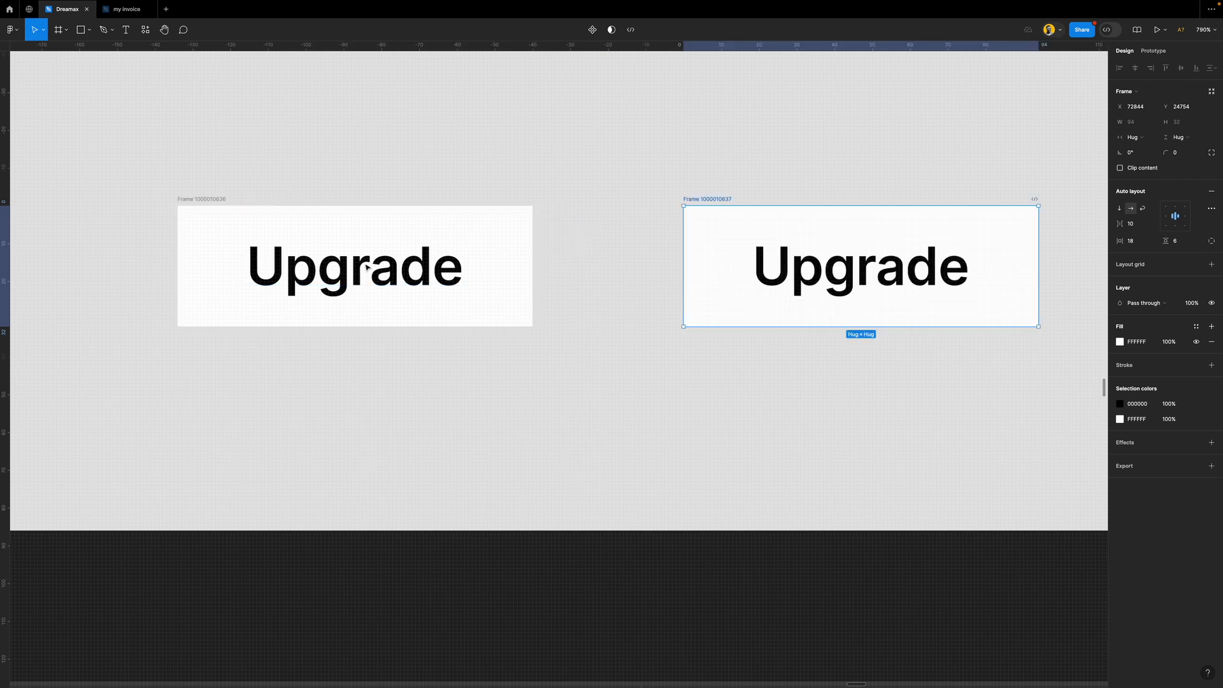
key(ctrl+d)
scroll(513, 277, down, 5)
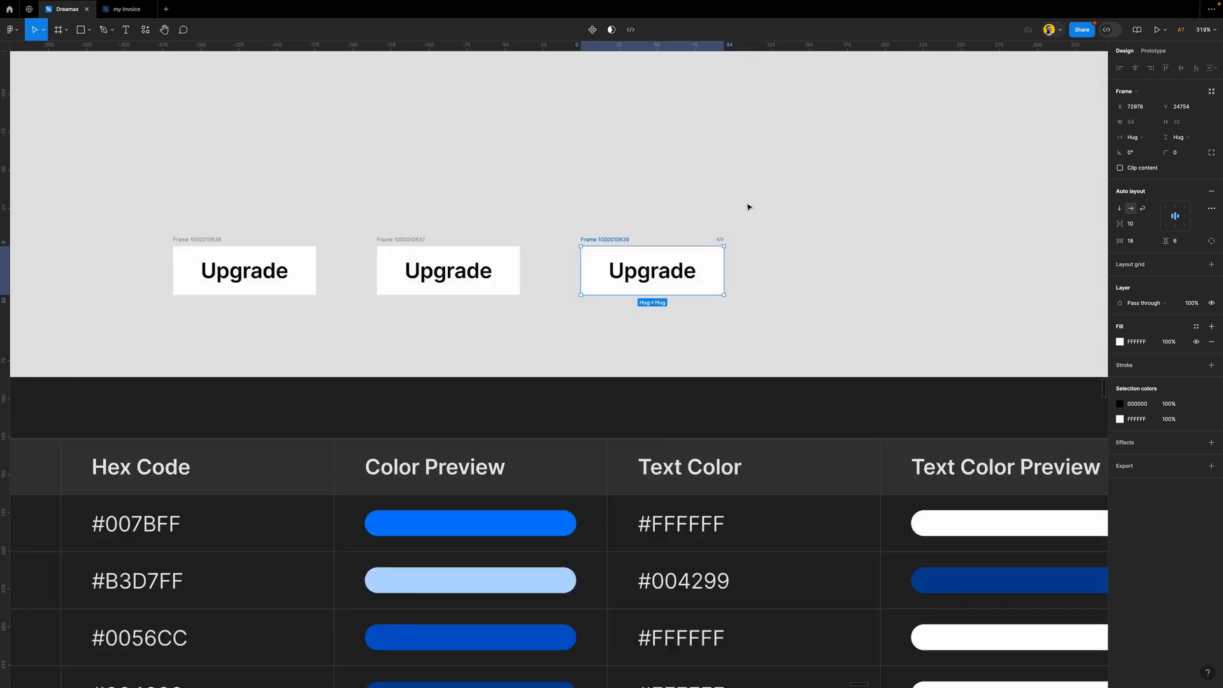
Fill all three Upgrade frames with the Active state's sampled colour 007BFF and recolour their black text to white FFFFFF
drag(777, 215, 208, 305)
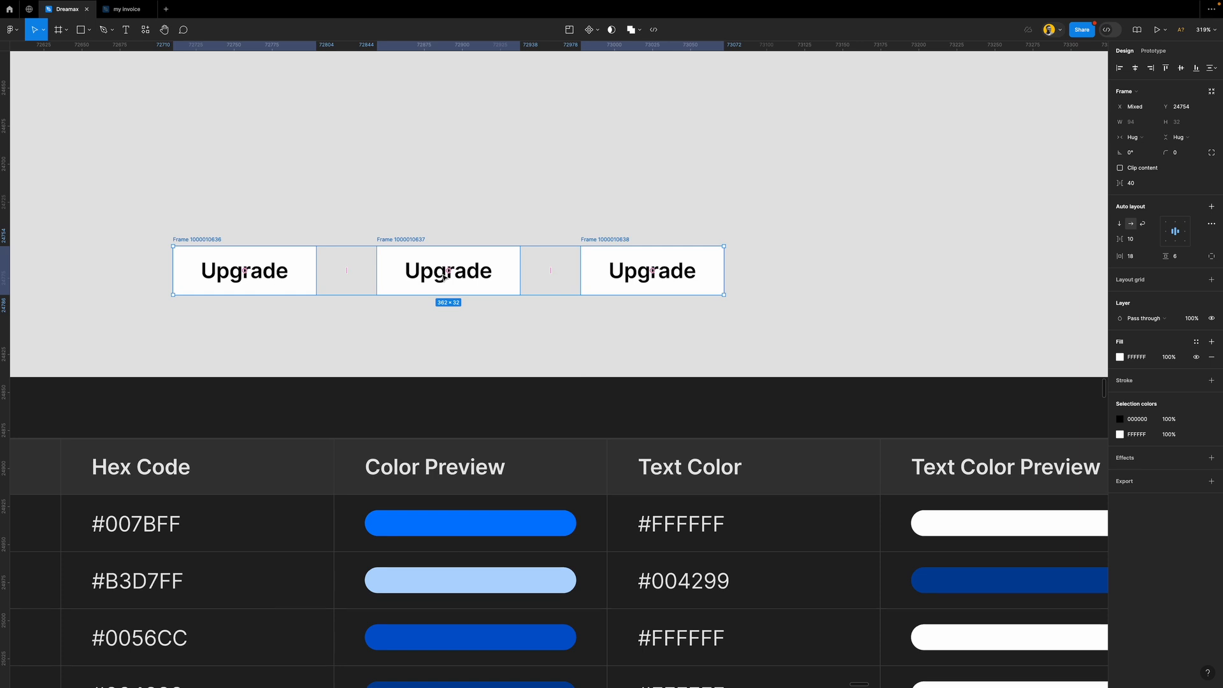
key(i)
click(541, 525)
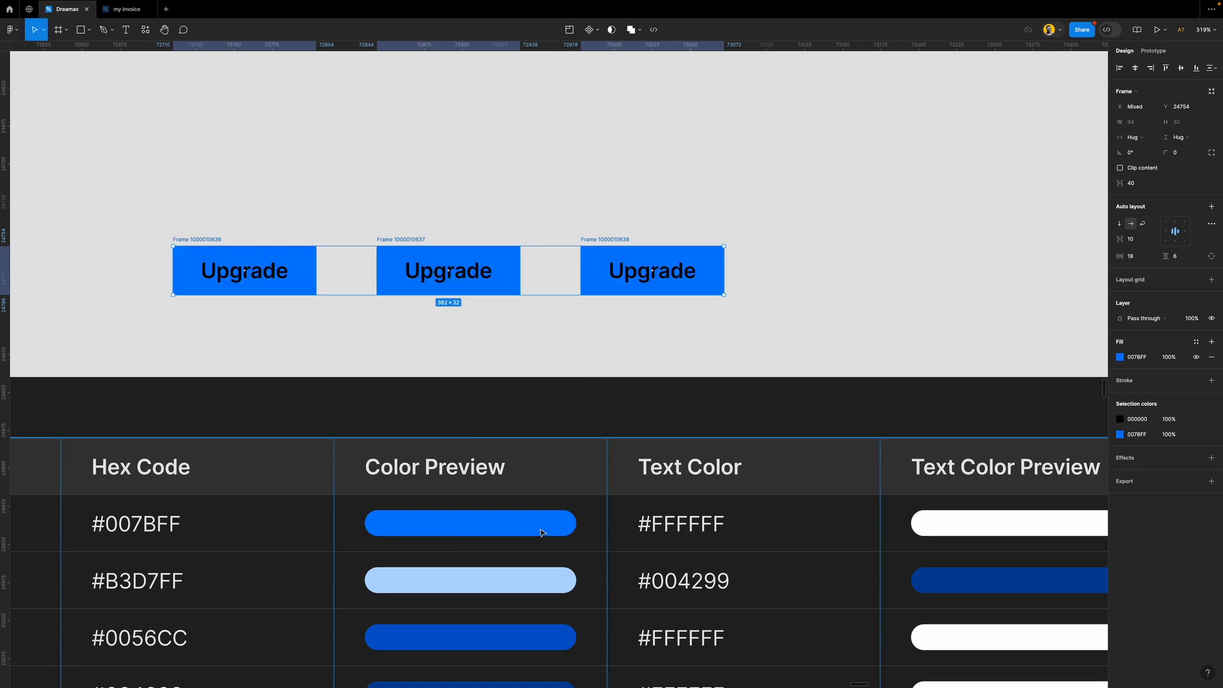
click(1121, 420)
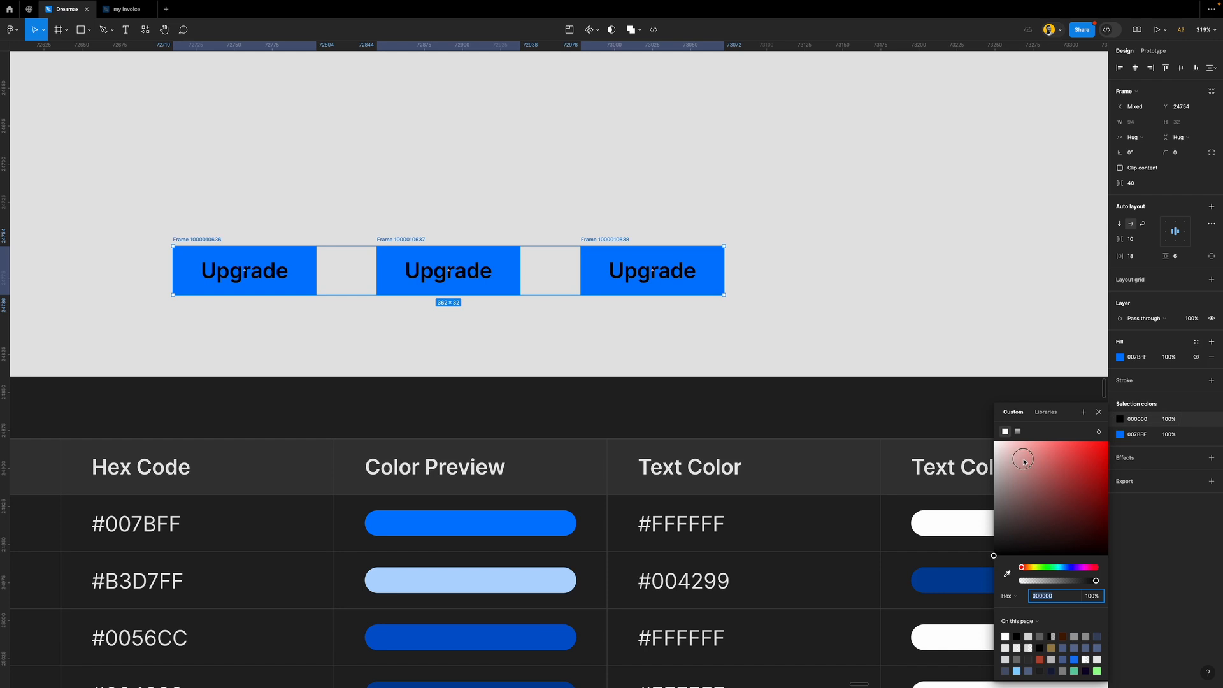
drag(1023, 458, 943, 312)
click(943, 313)
Rename the first Upgrade frame in the row as sharp
scroll(237, 251, up, 5)
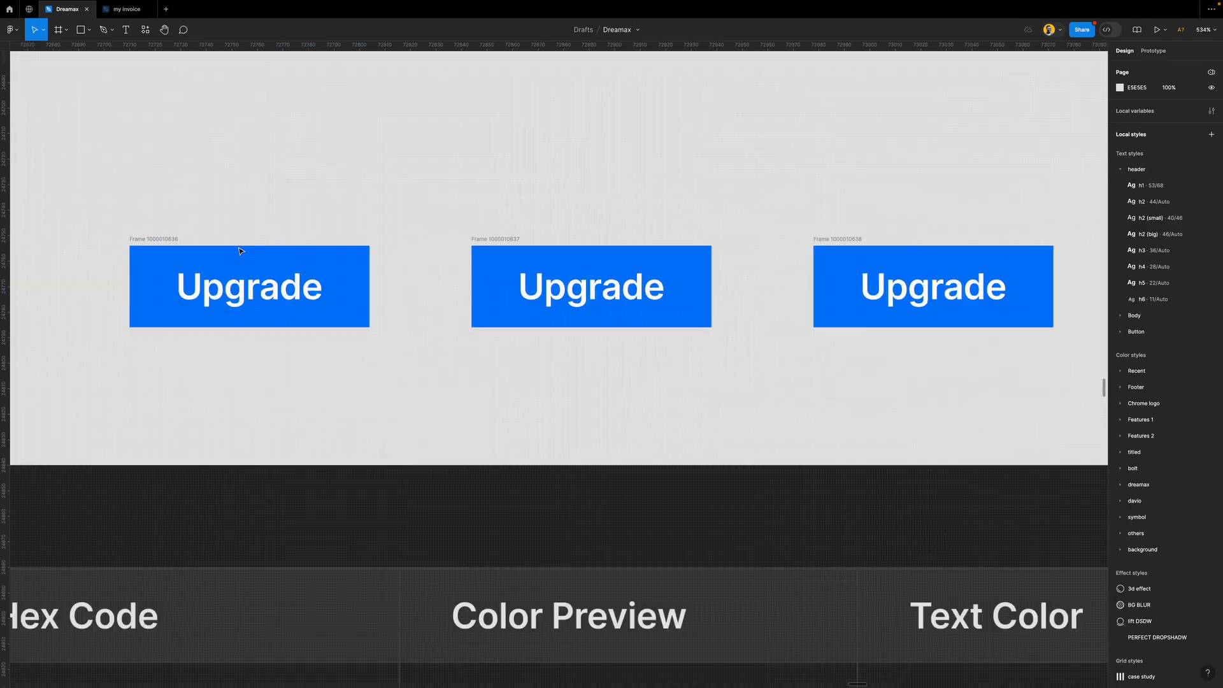
scroll(442, 276, down, 1)
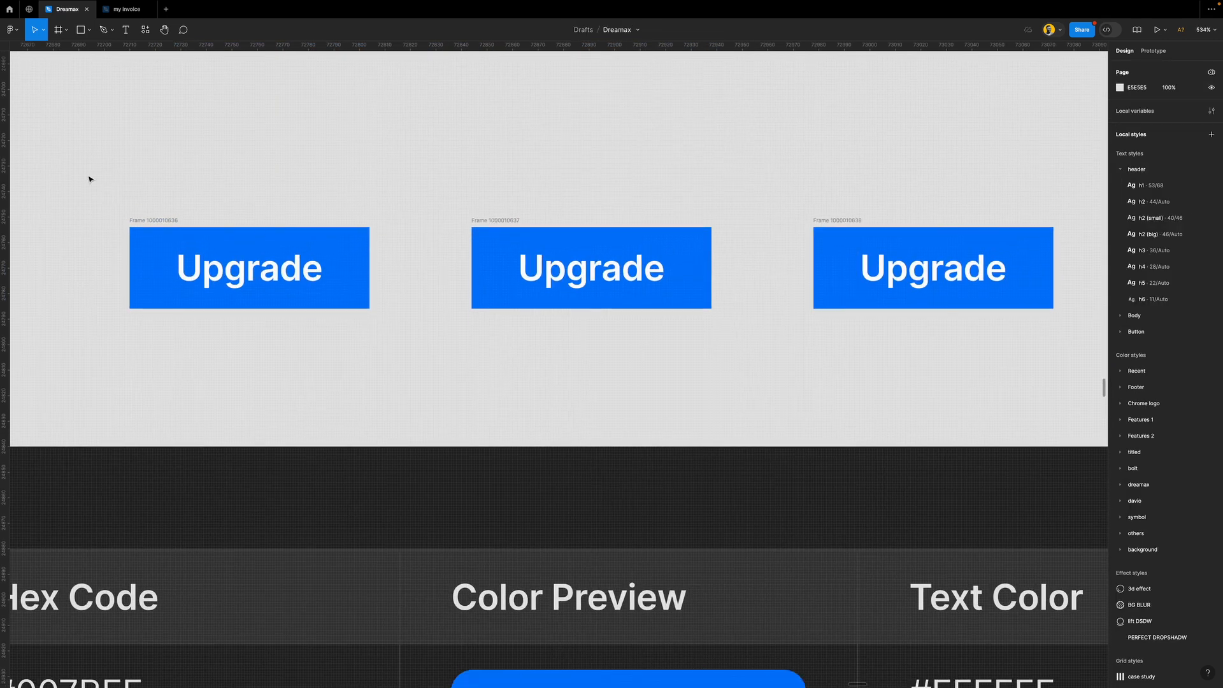
double_click(161, 221)
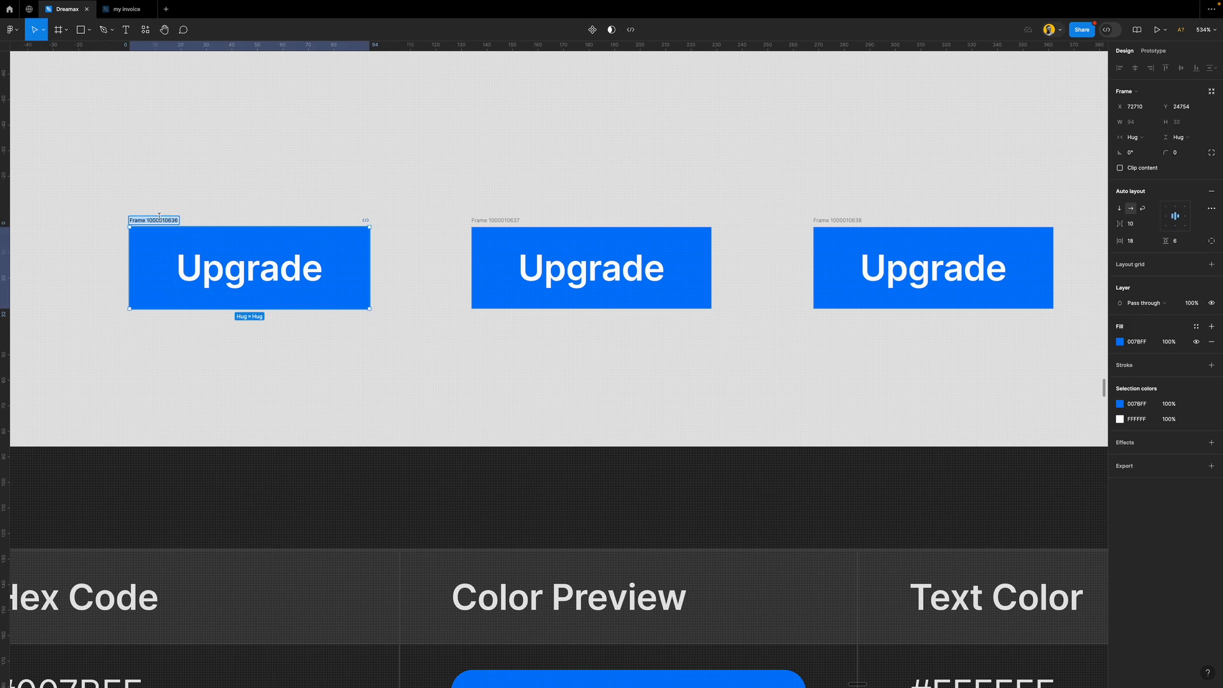
text(sharp)
key(Return)
Rename the middle Upgrade frame as square and set its corner radius to 8
double_click(513, 220)
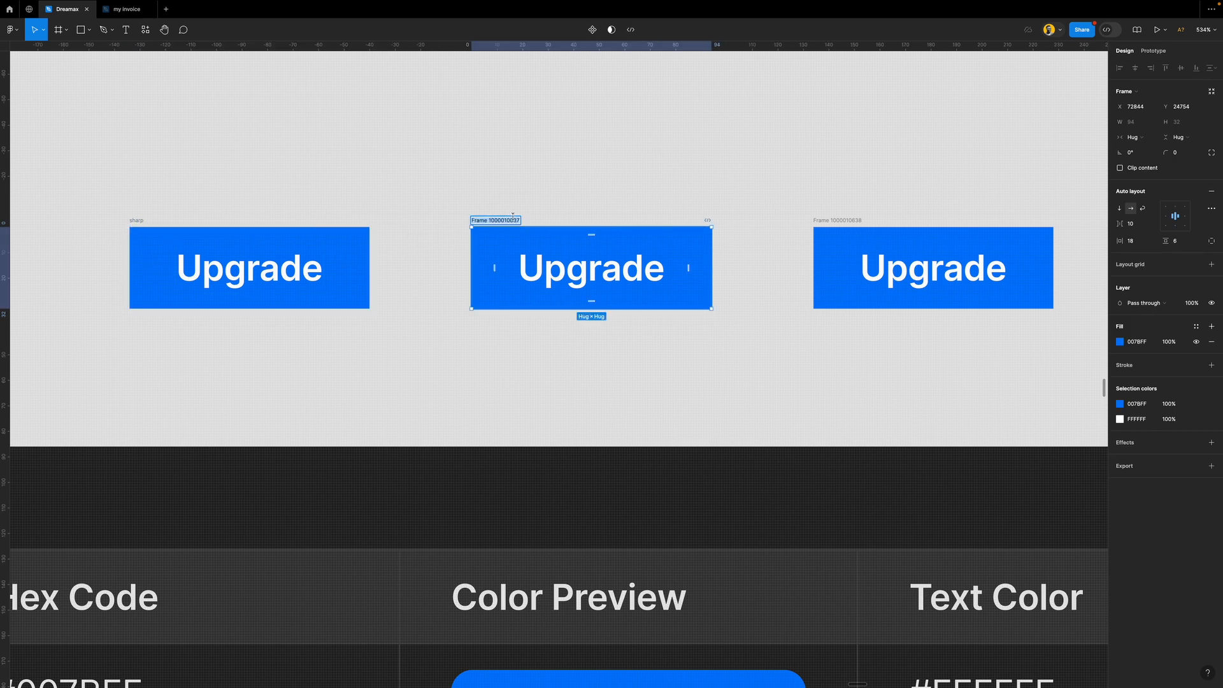
text(square)
key(Return)
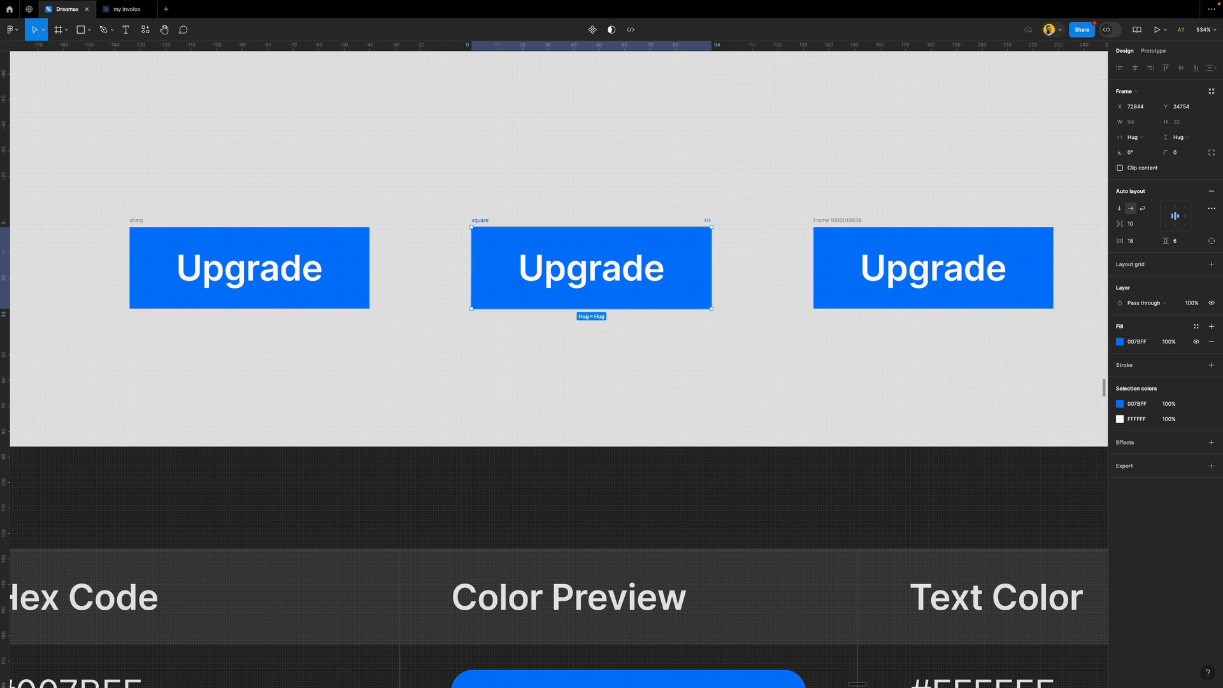
click(1187, 153)
key(Return)
Rename the third Upgrade frame as rounded and set its corner radius to 100
click(841, 220)
text(rounded)
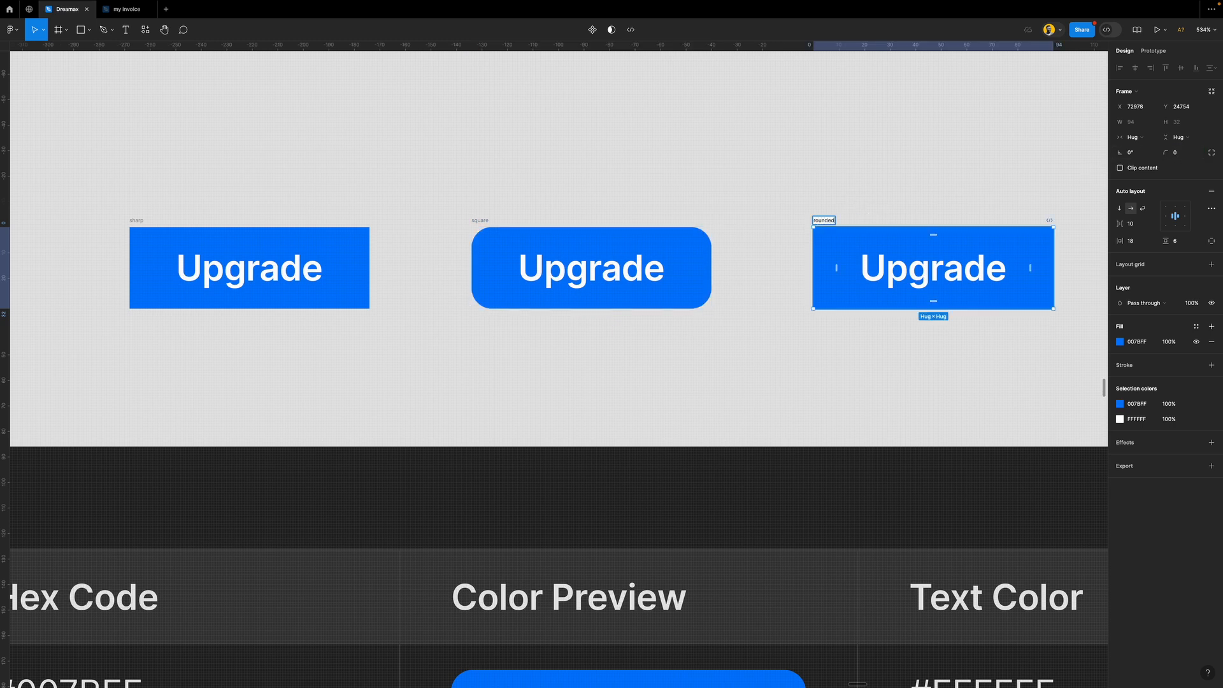
key(Return)
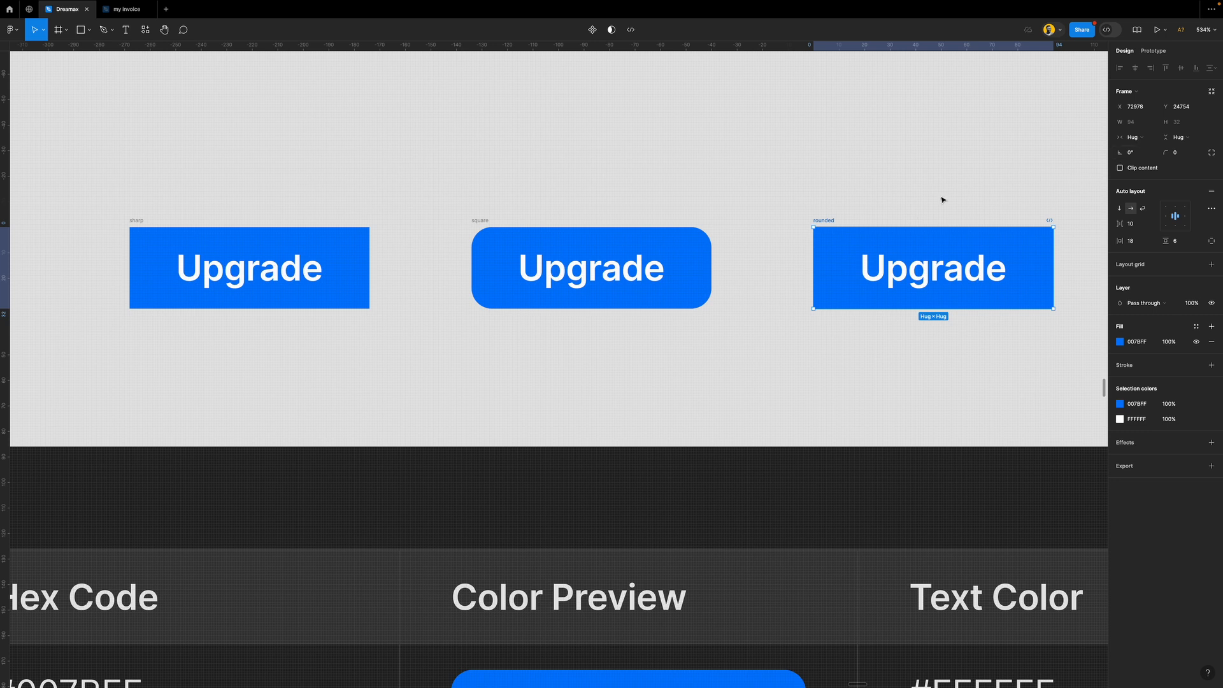
scroll(828, 234, right, 5)
click(1183, 155)
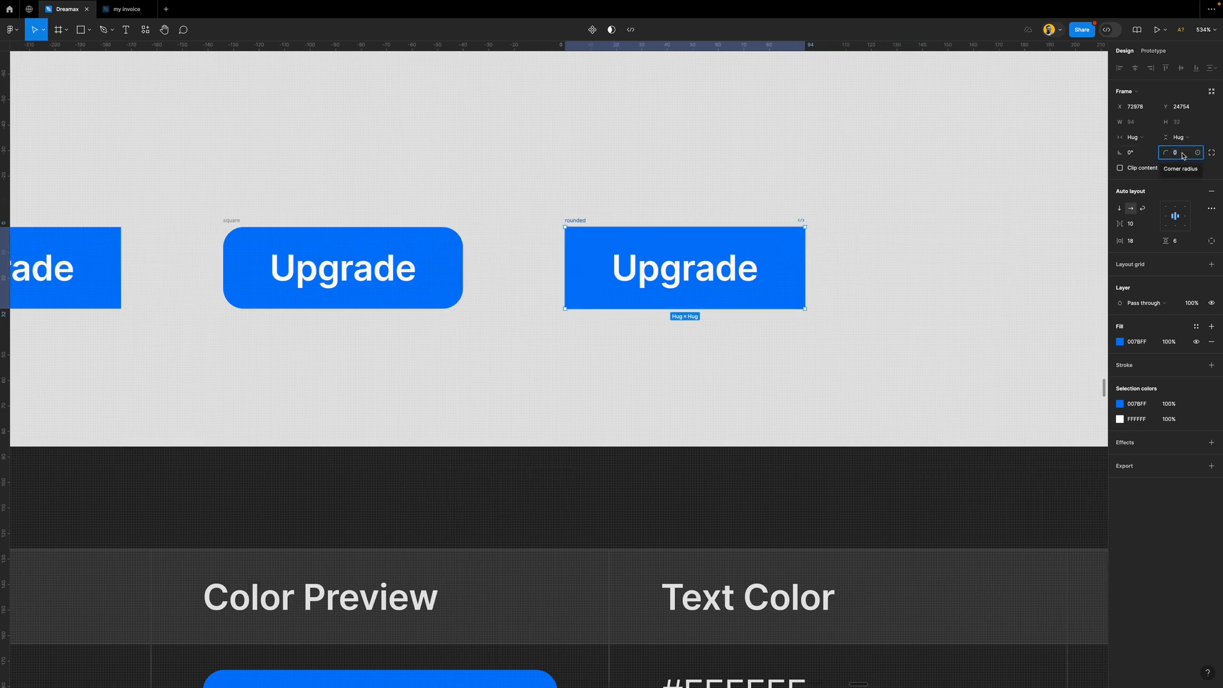
text(100)
key(Return)
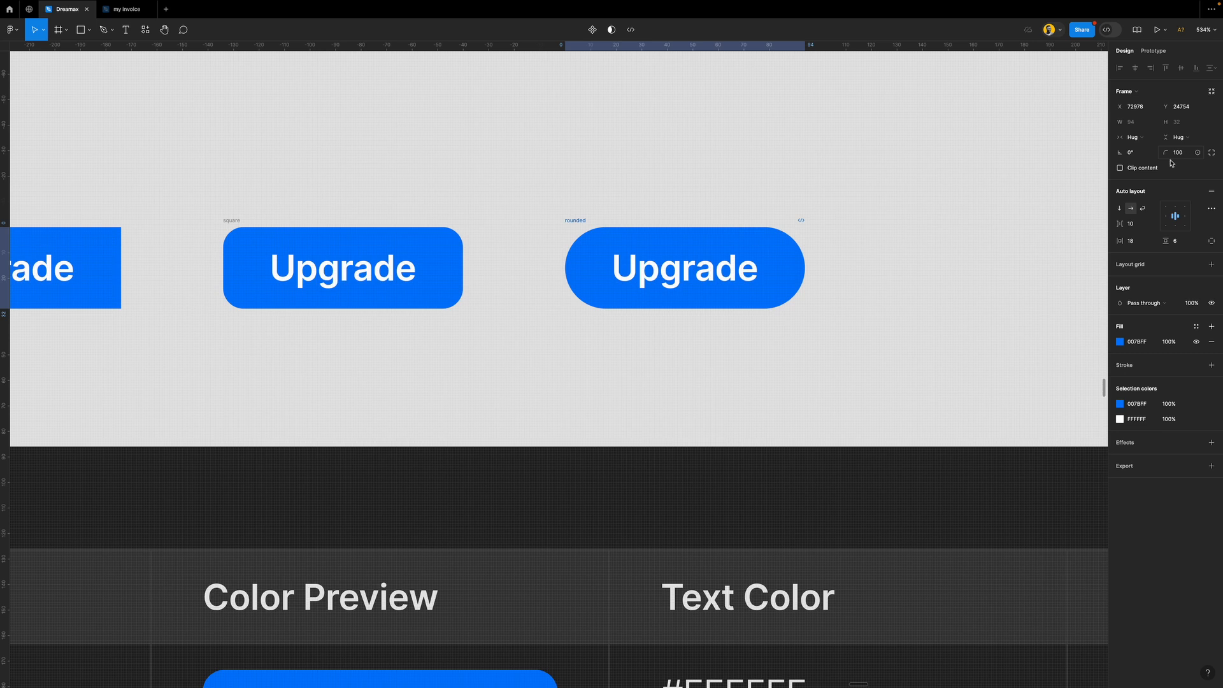
click(854, 297)
Reduce the corner radius of the square frame so its corners are only slightly rounded
scroll(847, 293, down, 5)
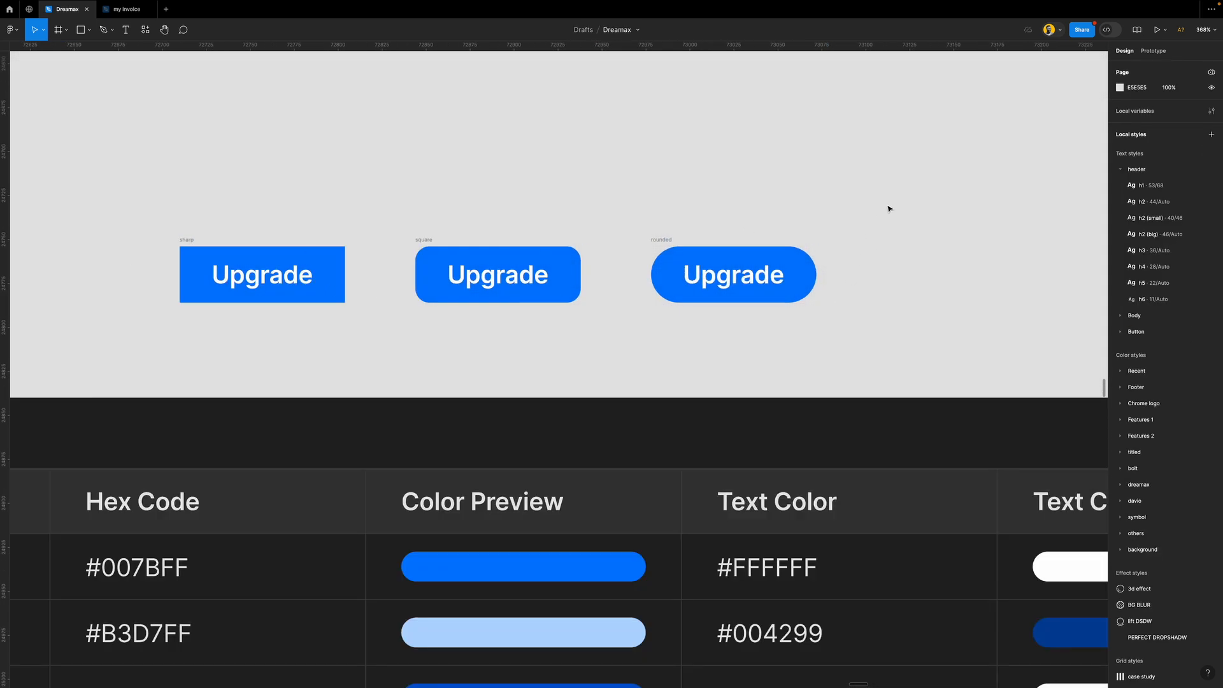
click(421, 242)
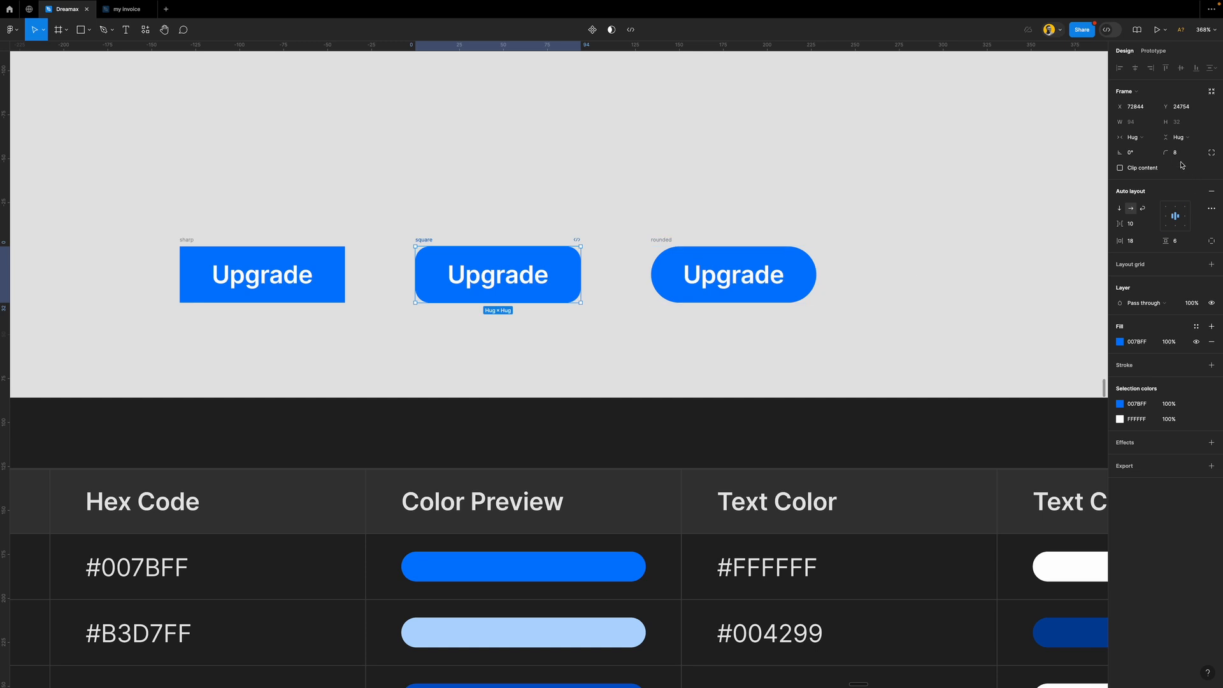
drag(1171, 153, 1168, 154)
click(802, 180)
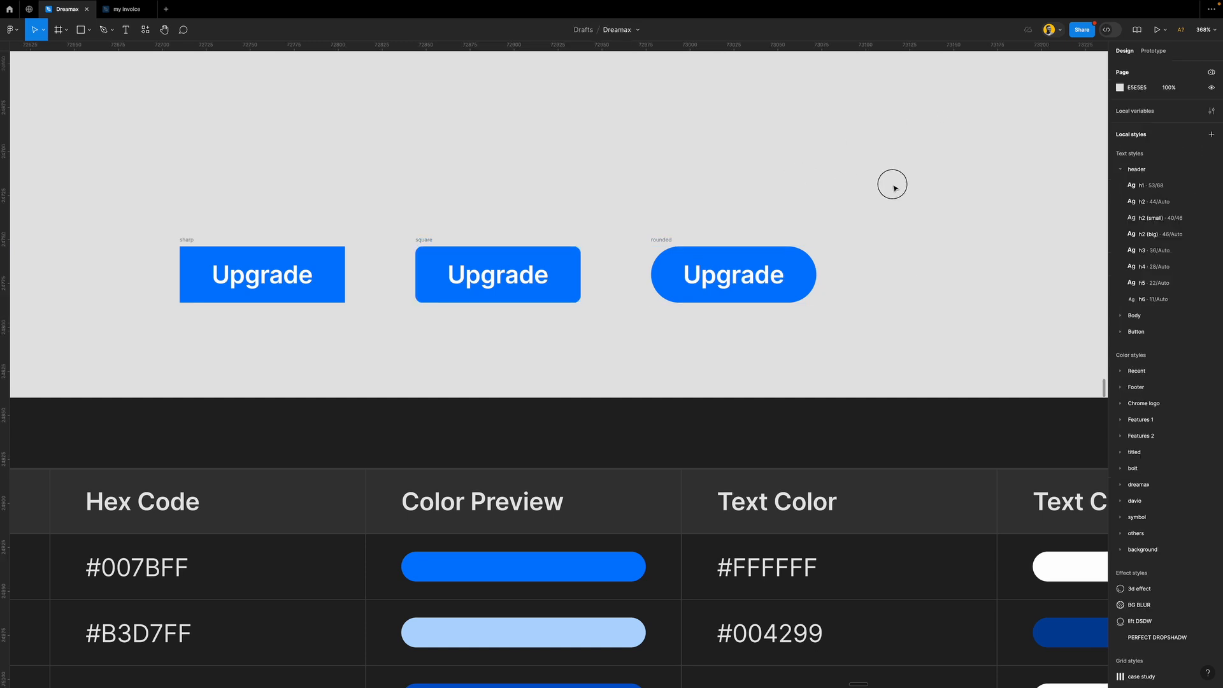
Delete the sharp, square and rounded Upgrade frames from the canvas
drag(890, 182, 151, 365)
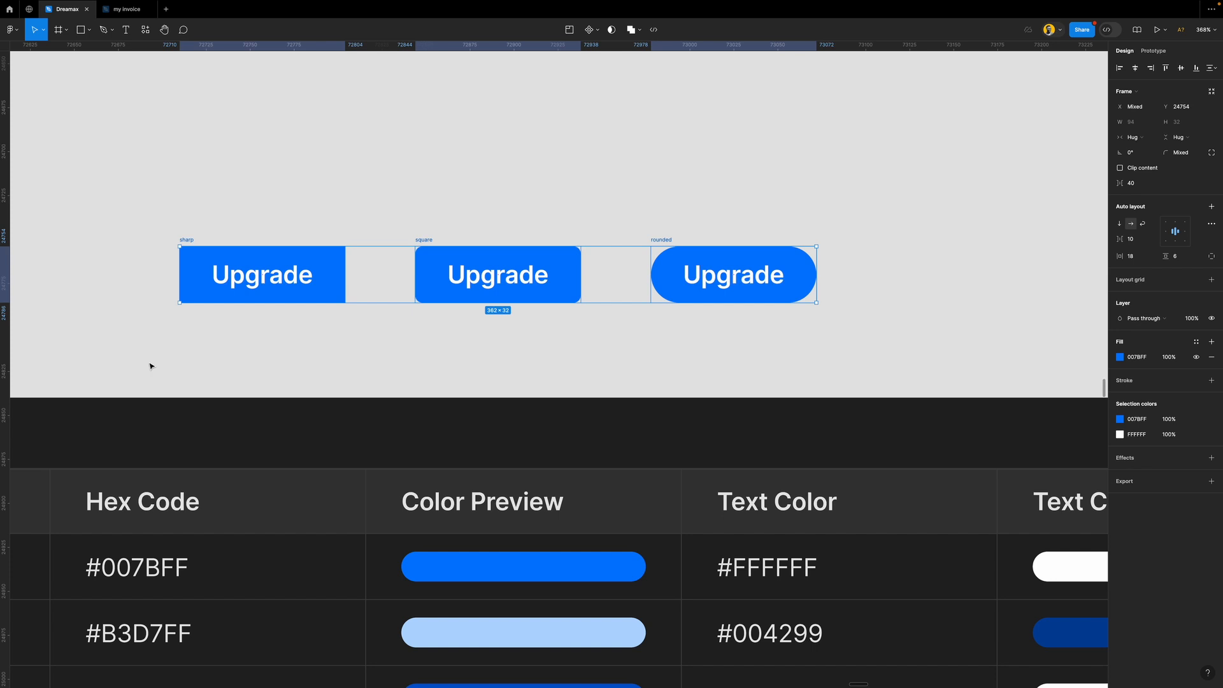
key(Delete)
scroll(469, 310, down, 5)
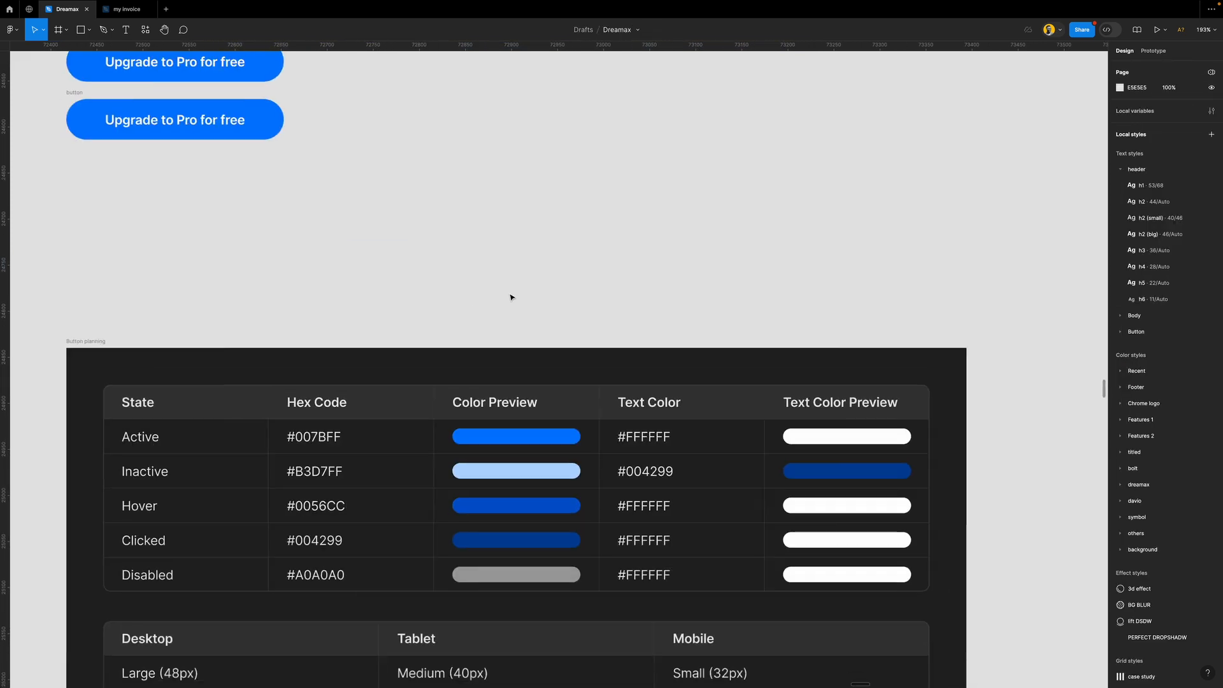
Examine the upper Upgrade to Pro for free button's text and frame settings alongside the button planning tables
scroll(262, 235, left, 4)
scroll(344, 189, up, 3)
scroll(431, 139, down, 3)
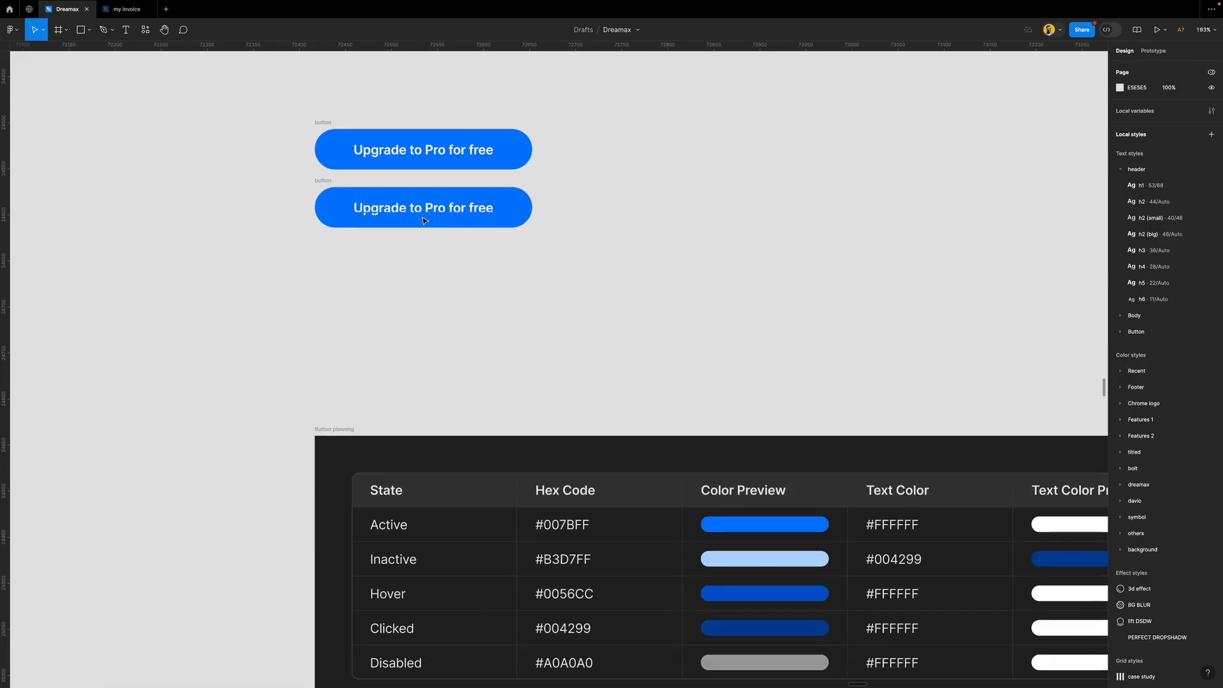
click(467, 152)
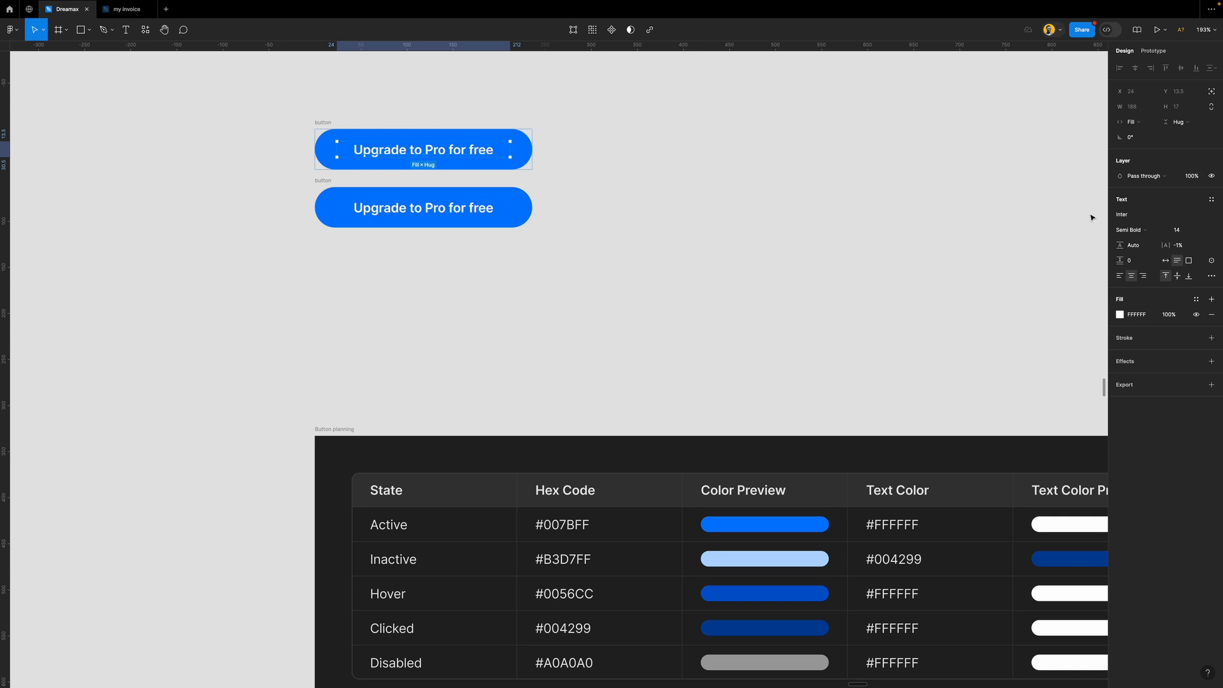
click(585, 287)
click(332, 128)
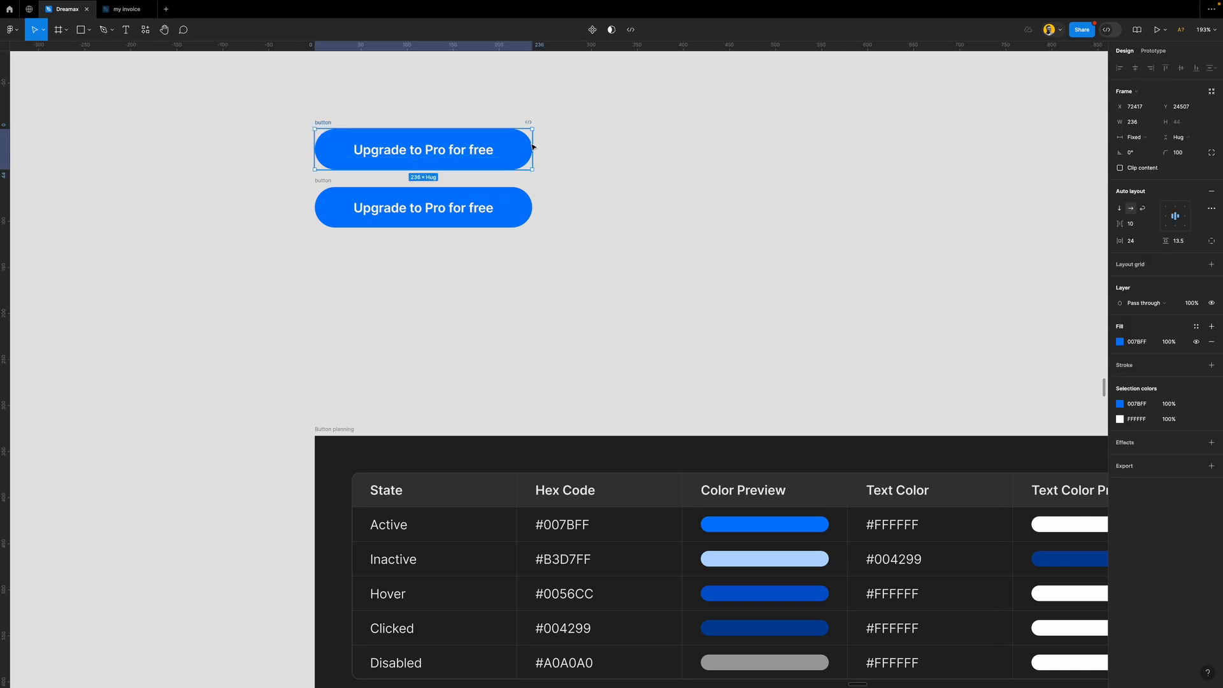
click(606, 257)
scroll(543, 262, right, 5)
scroll(543, 261, down, 3)
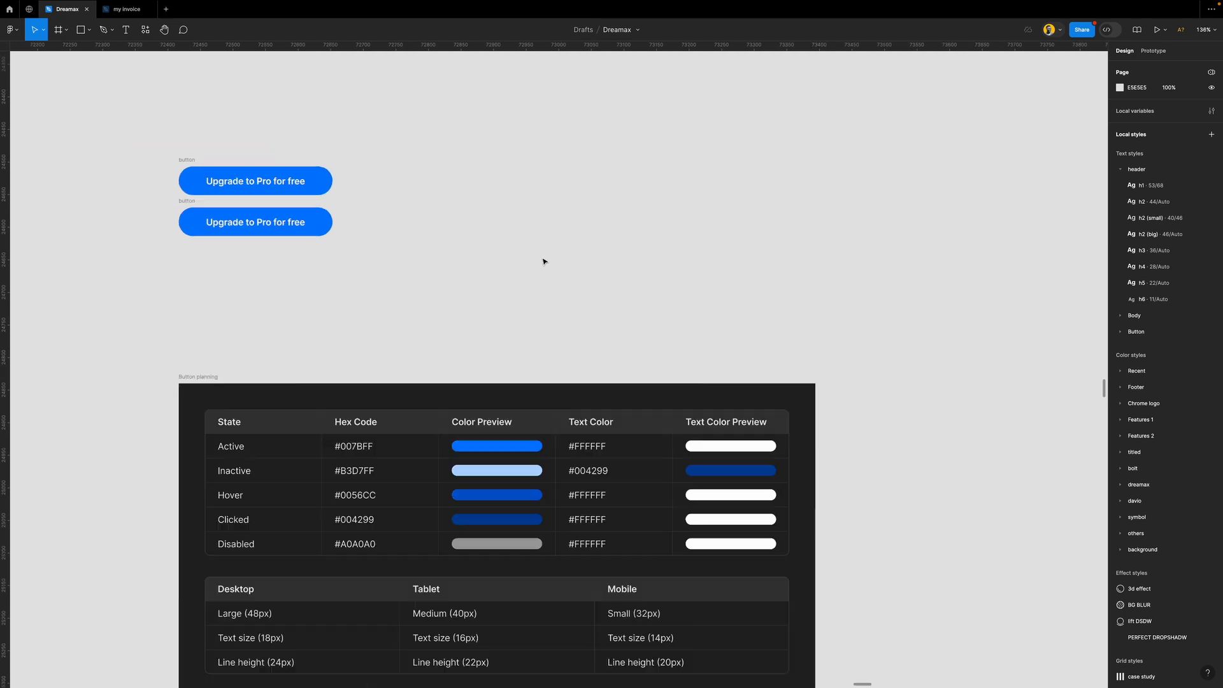
scroll(544, 261, down, 2)
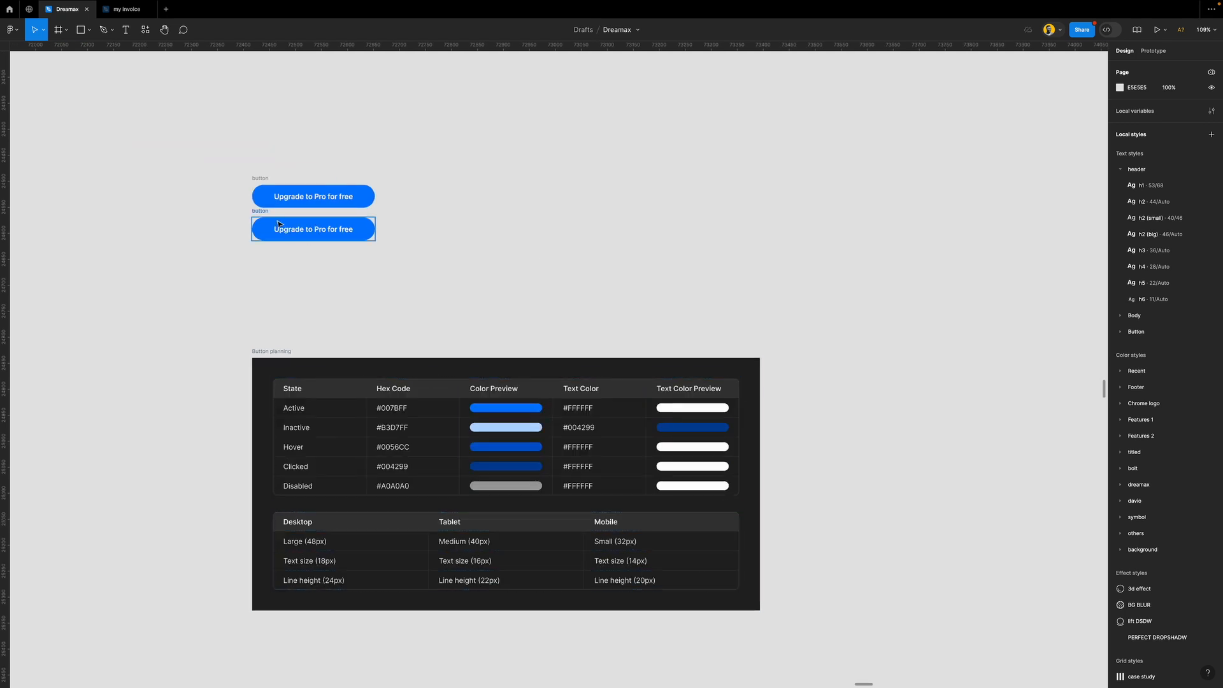
scroll(289, 223, up, 3)
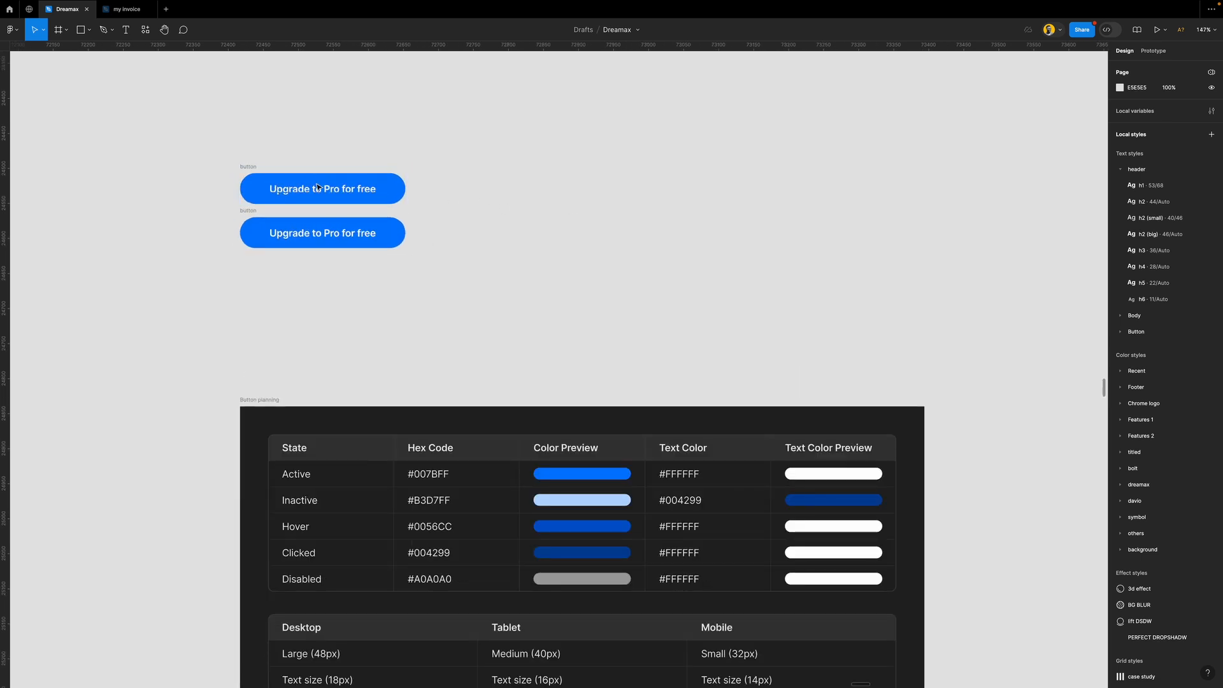
Duplicate the lower Upgrade to Pro for free button downward to make an evenly spaced column of five buttons
click(247, 214)
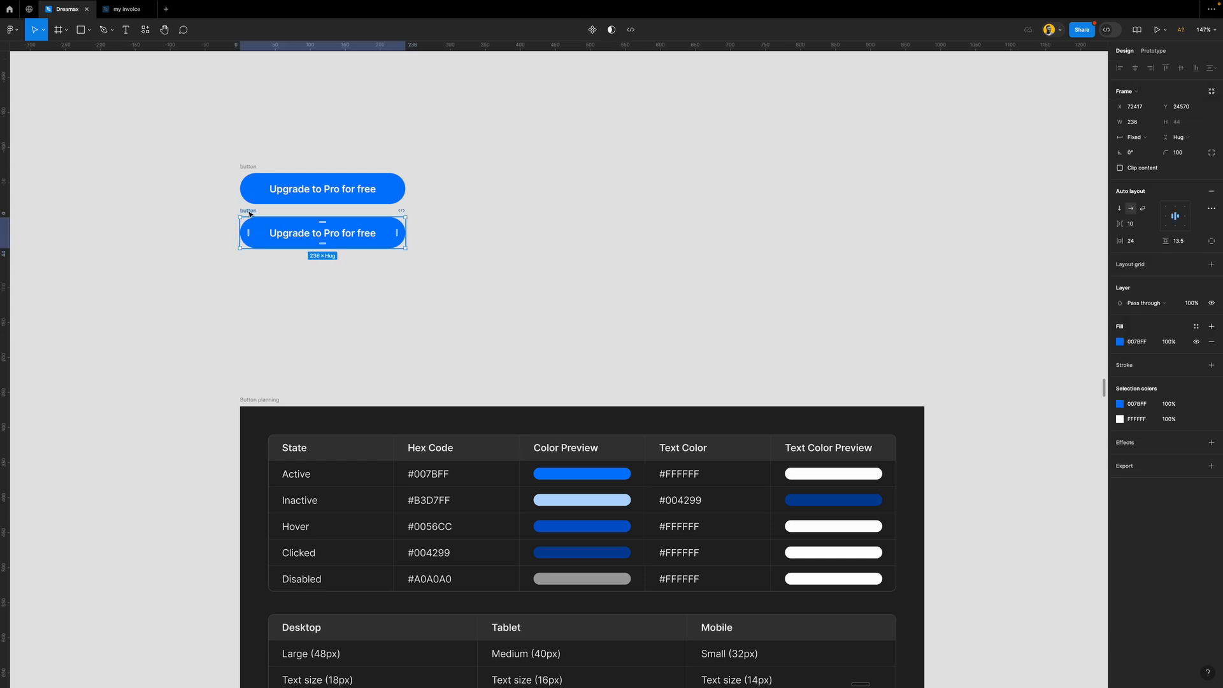
drag(249, 214, 302, 237)
key(ctrl+d)
key(ctrl+d)
key(ctrl+d)
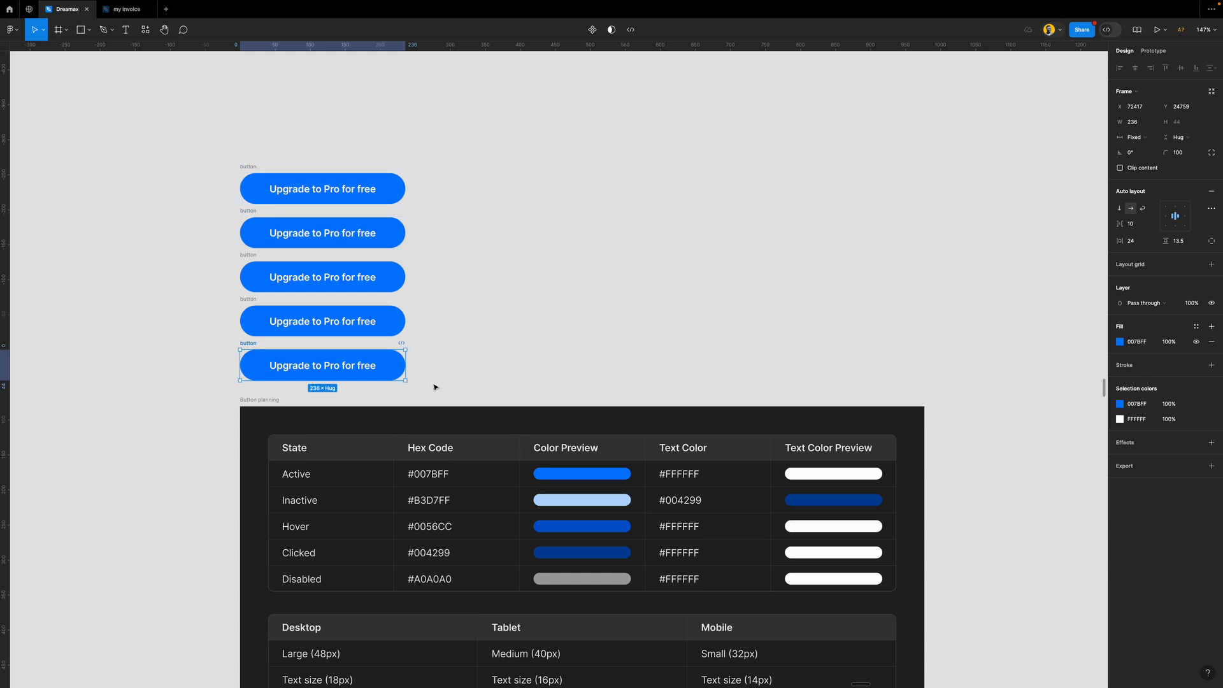
Delete the lower four buttons and place a copy of the remaining Upgrade to Pro for free button 70 px beneath it
drag(435, 386, 247, 215)
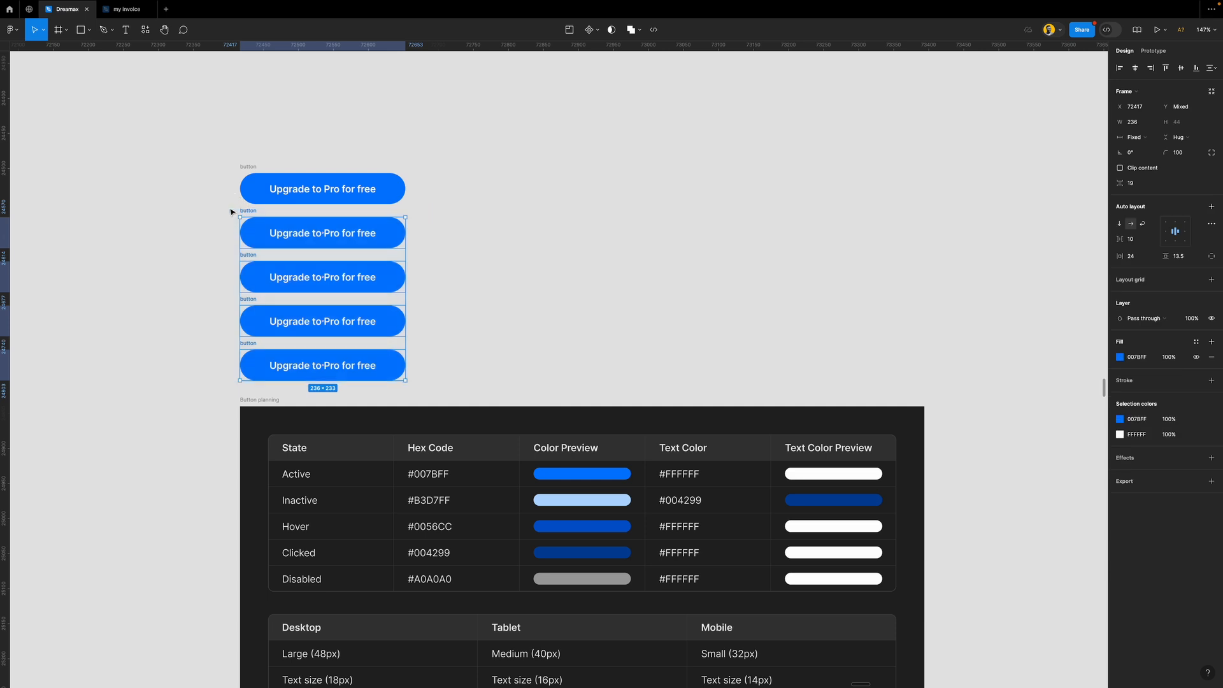
key(Delete)
click(250, 171)
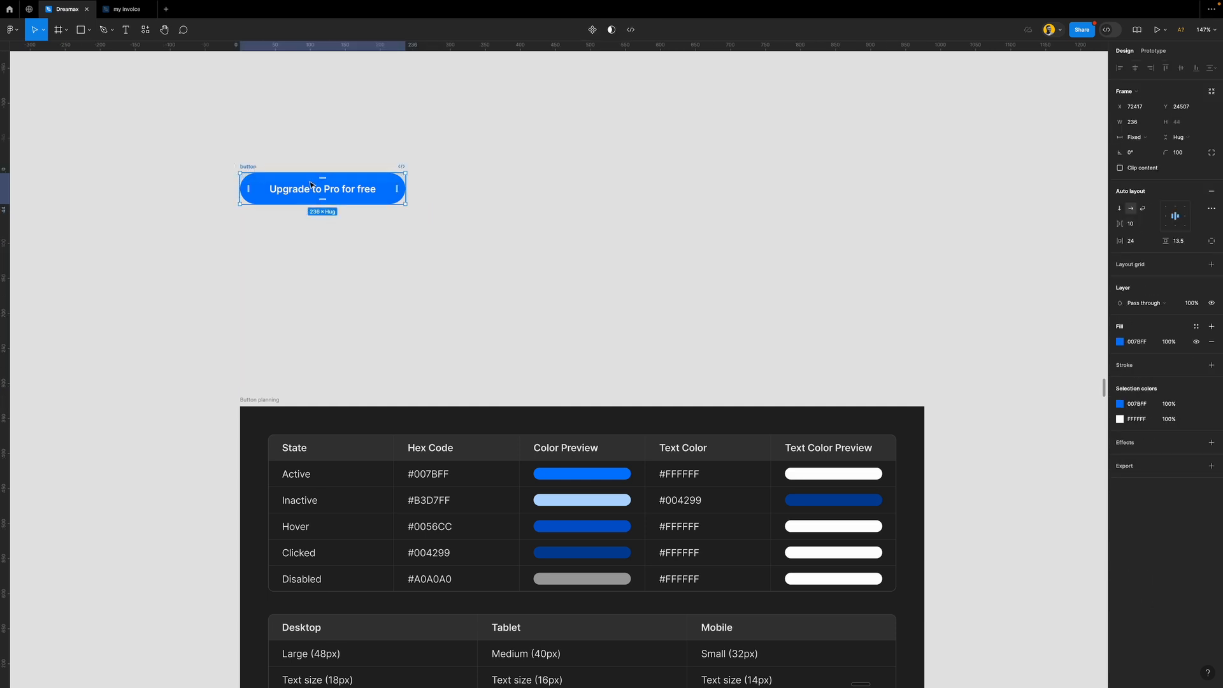
drag(312, 187, 309, 237)
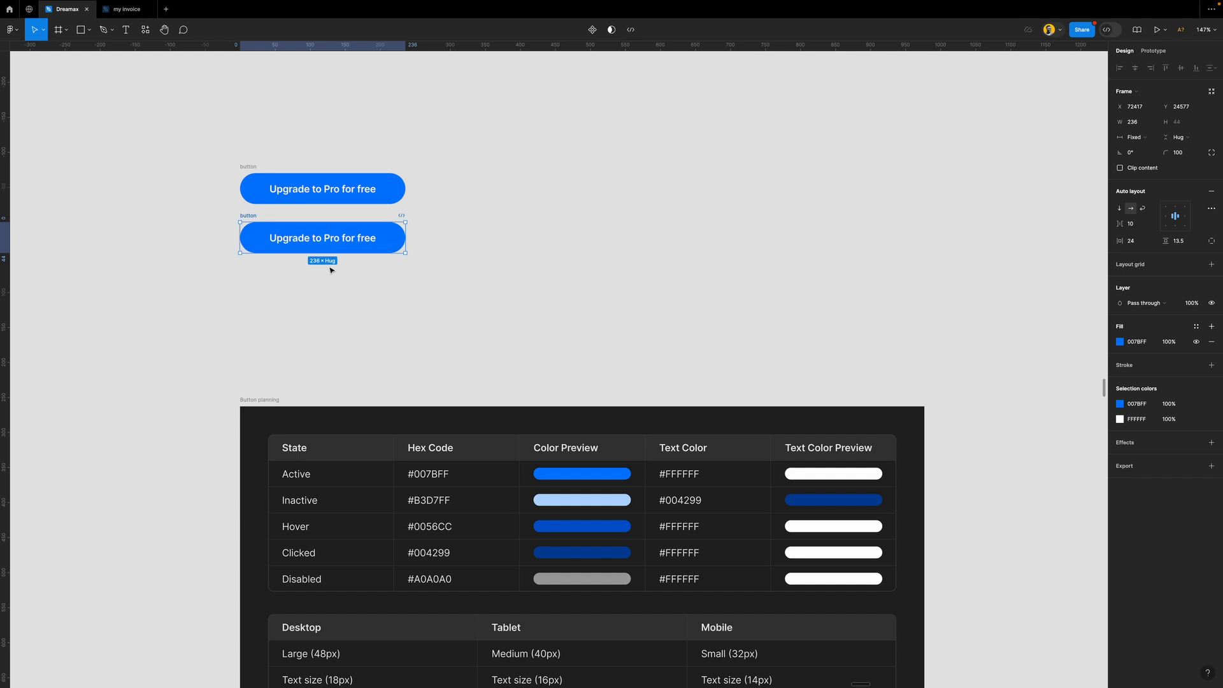
Duplicate the button three more times at 70 px intervals and move the resulting five-button column up, clear of the planning frame
key(ctrl+d)
key(ctrl+d)
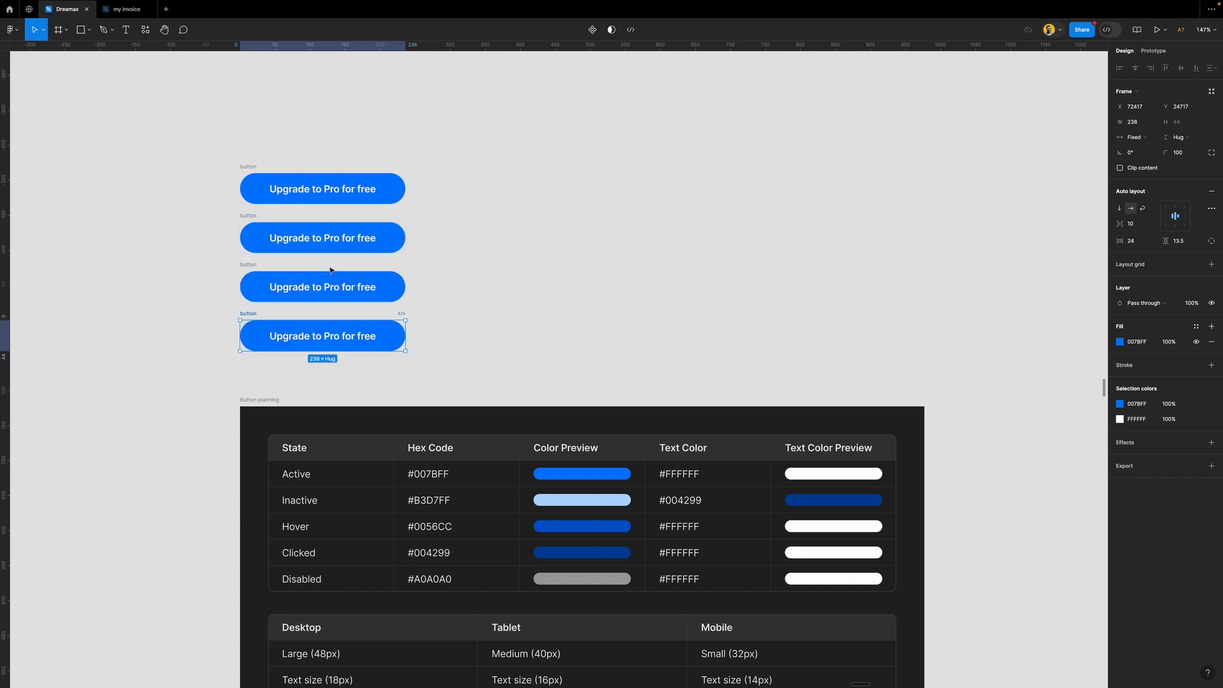
key(ctrl+d)
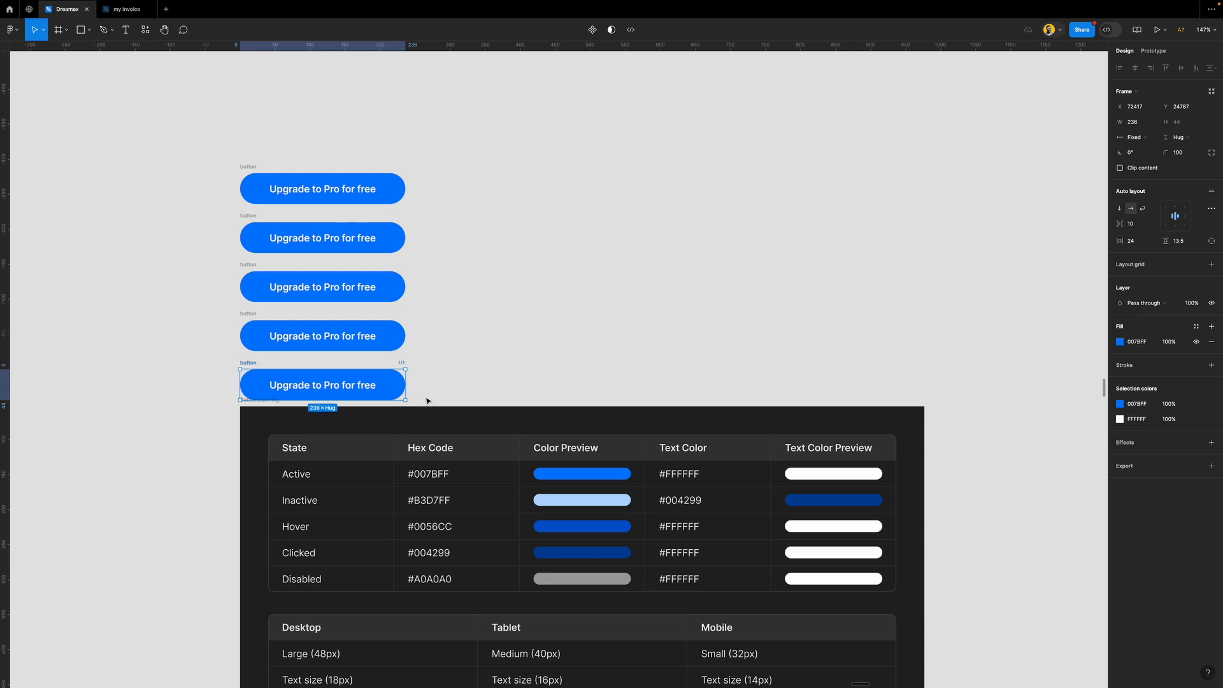
drag(449, 152, 219, 366)
drag(306, 288, 305, 214)
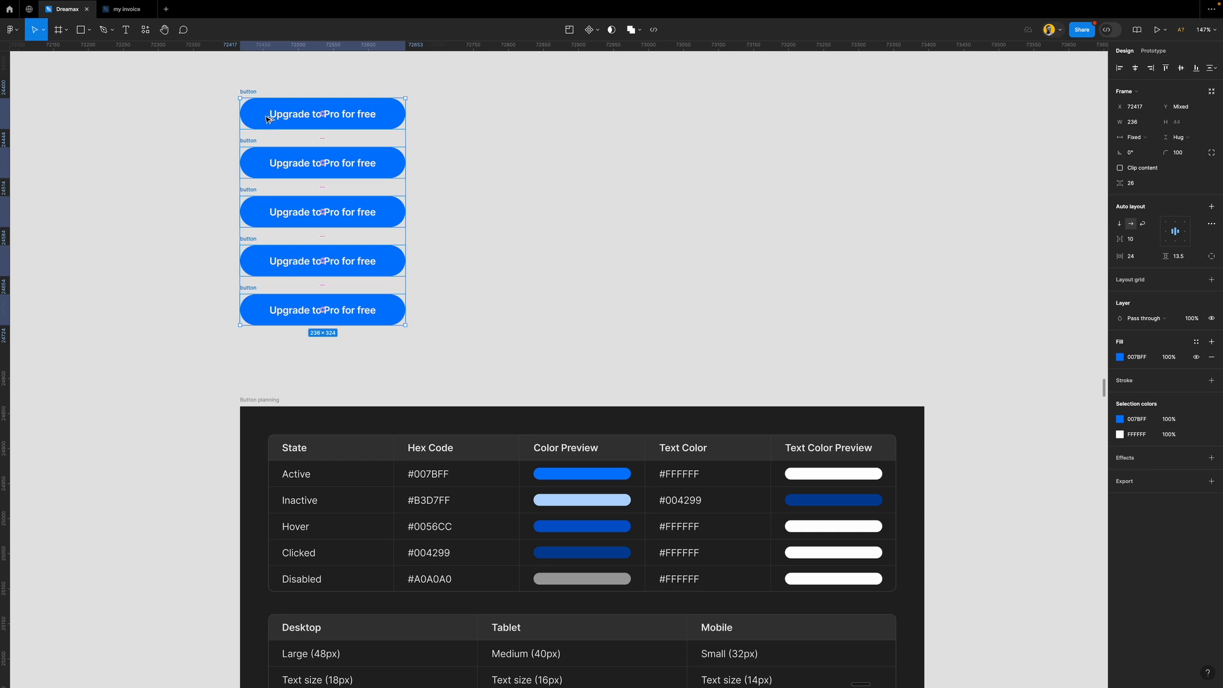
Copy the five-button column twice to the right at 330 px intervals, making three aligned columns
drag(276, 123, 503, 135)
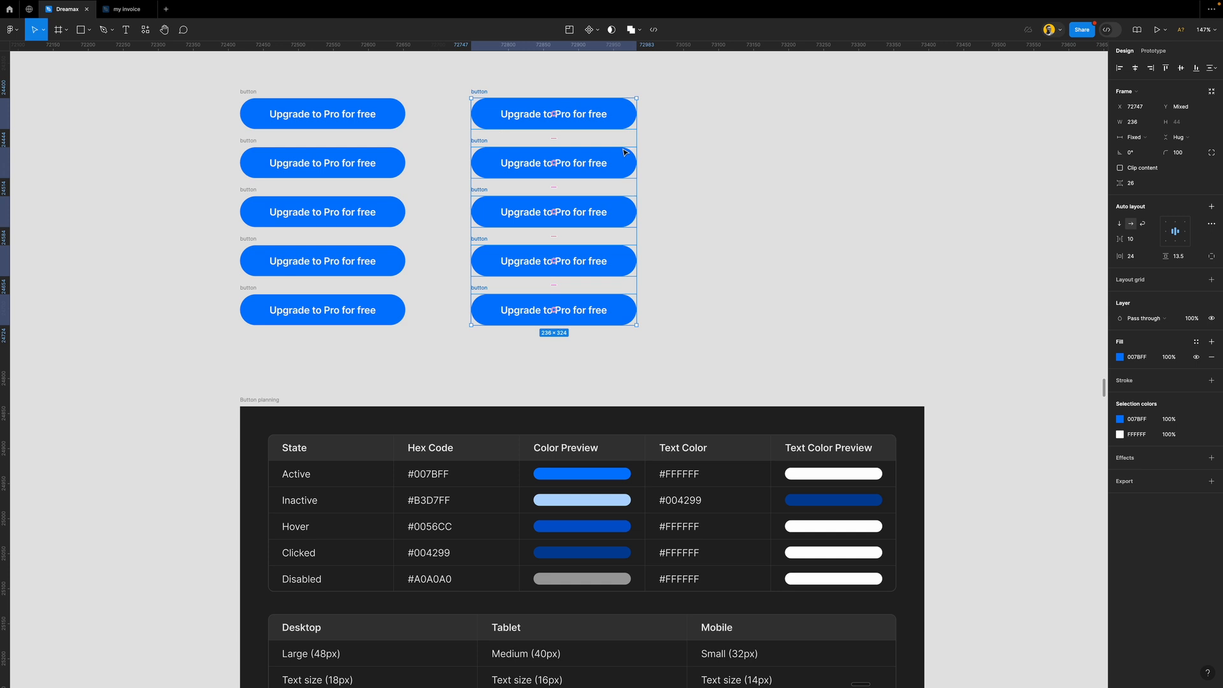
key(ctrl+d)
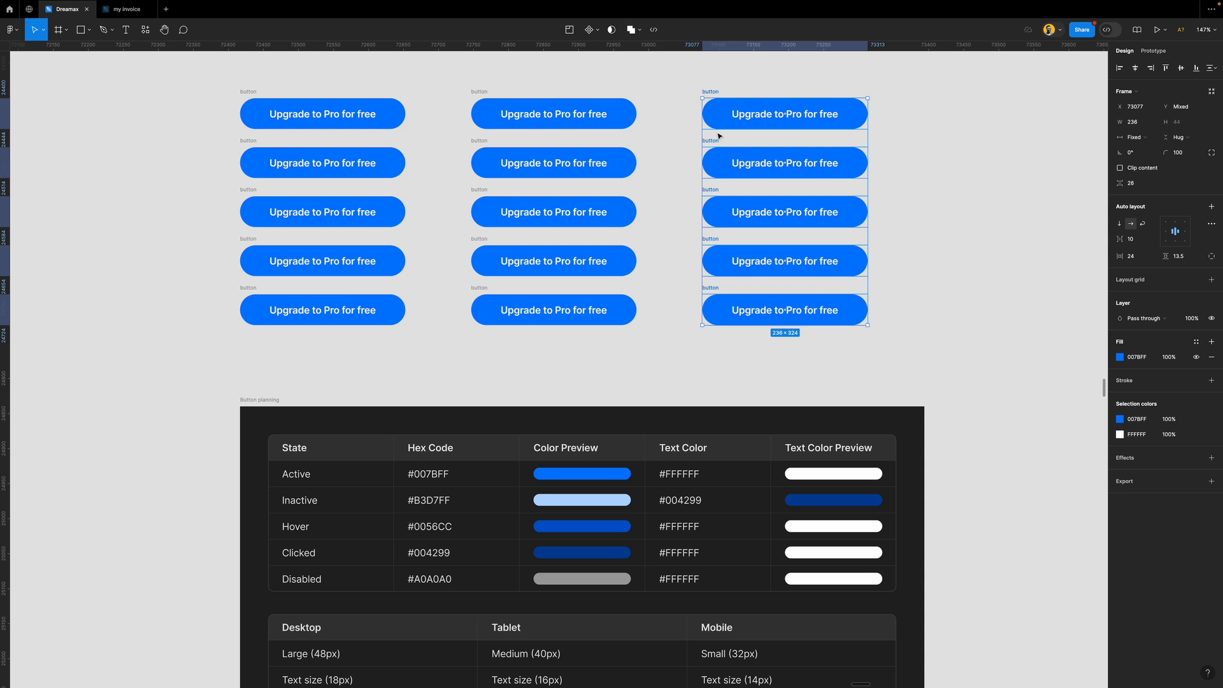
click(145, 146)
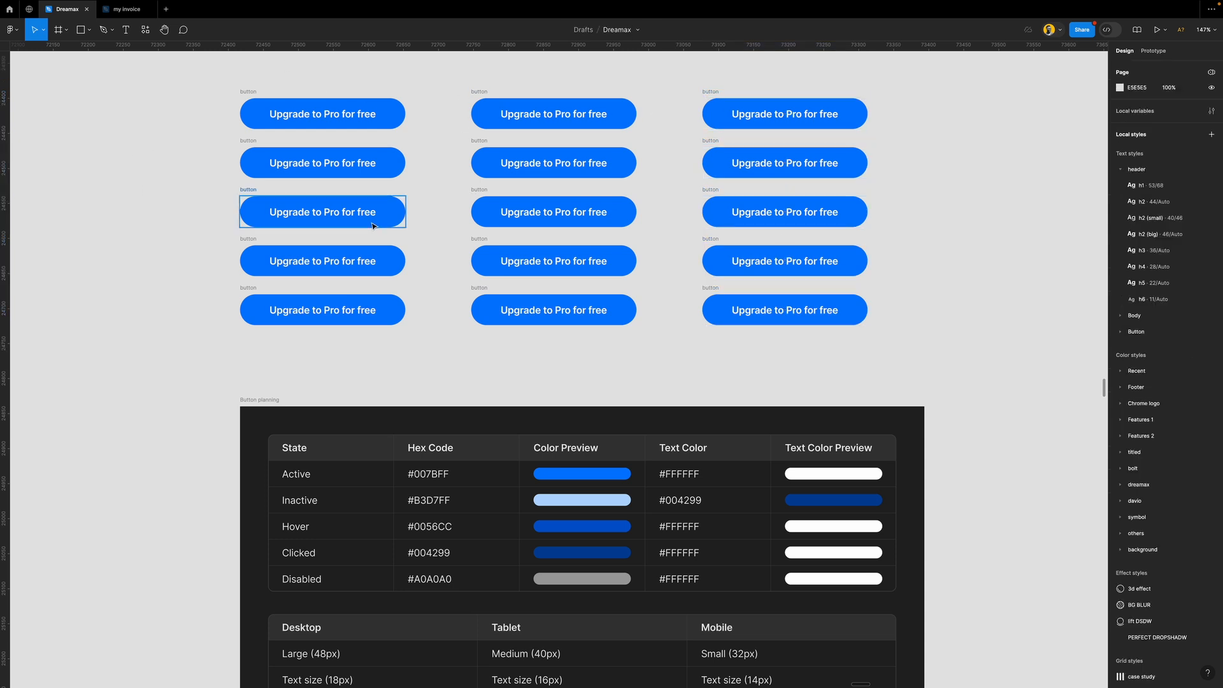
Examine the three button columns alongside the Desktop, Tablet and Mobile planning table, including the left column's text layers
scroll(373, 220, down, 2)
scroll(373, 226, down, 3)
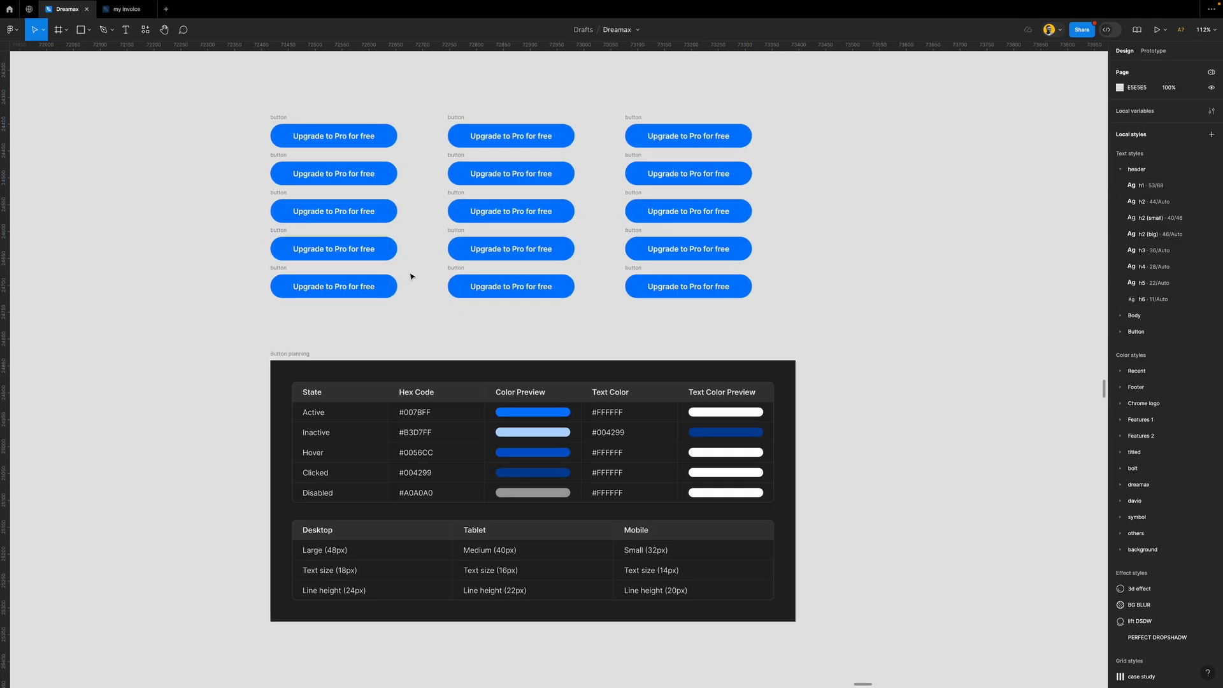
scroll(411, 278, right, 2)
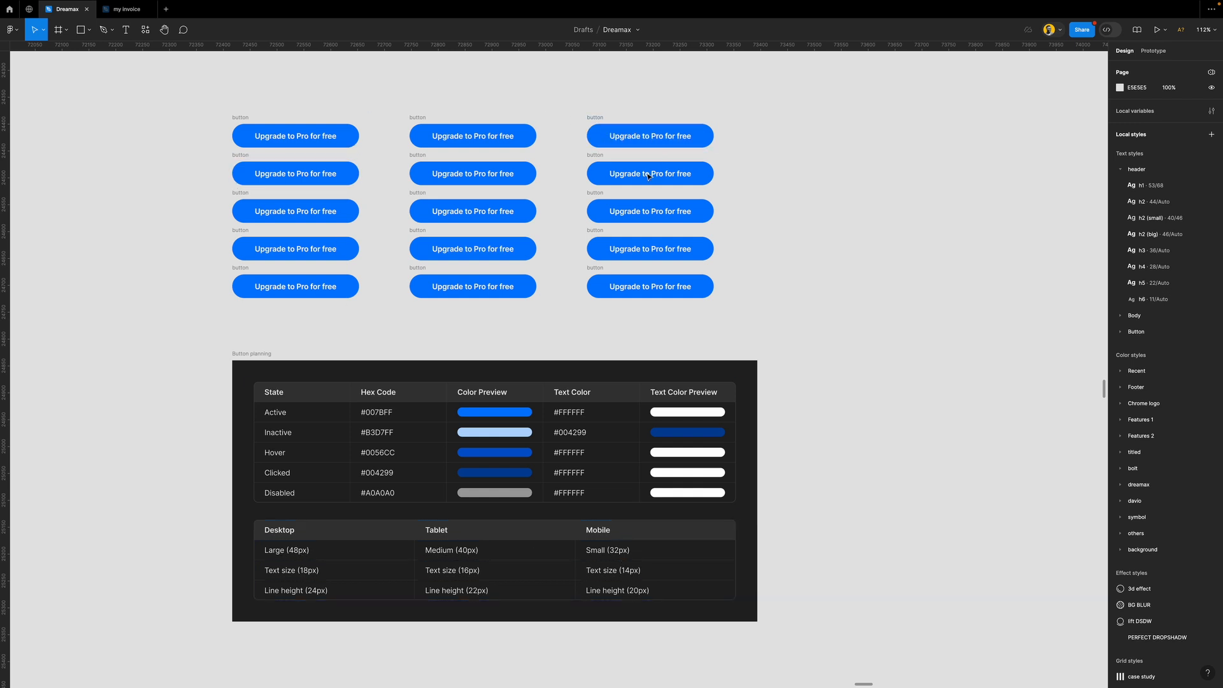
drag(575, 102, 743, 316)
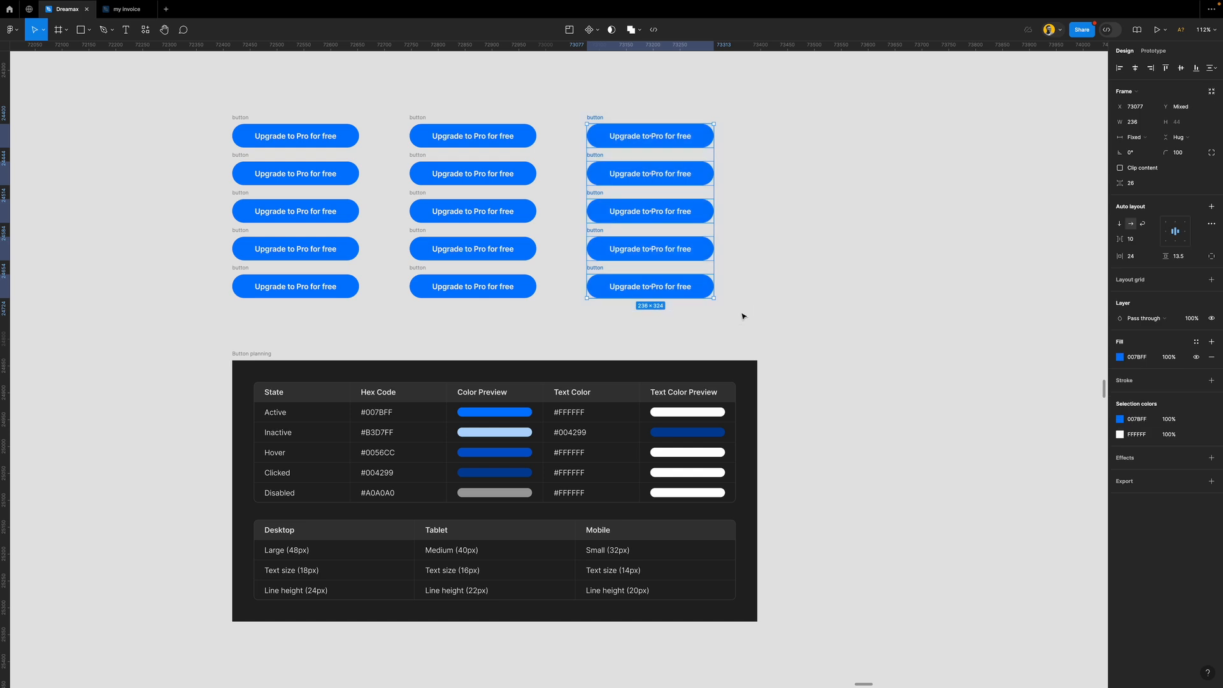
drag(192, 88, 385, 318)
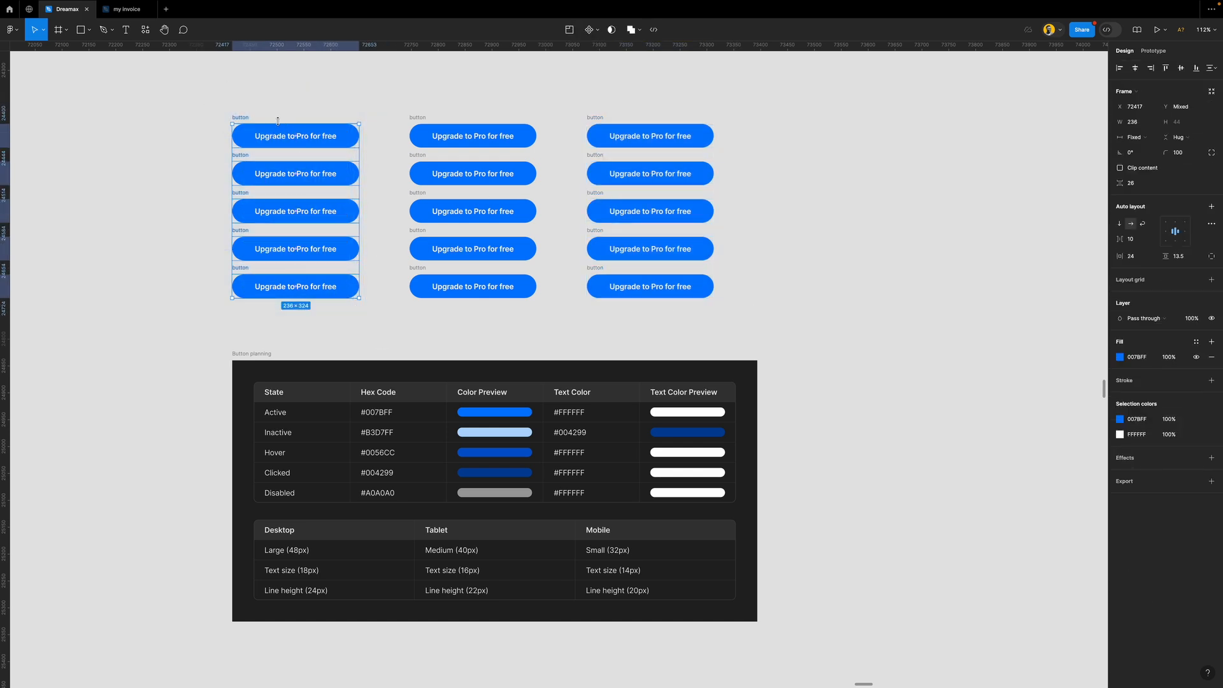
key(Return)
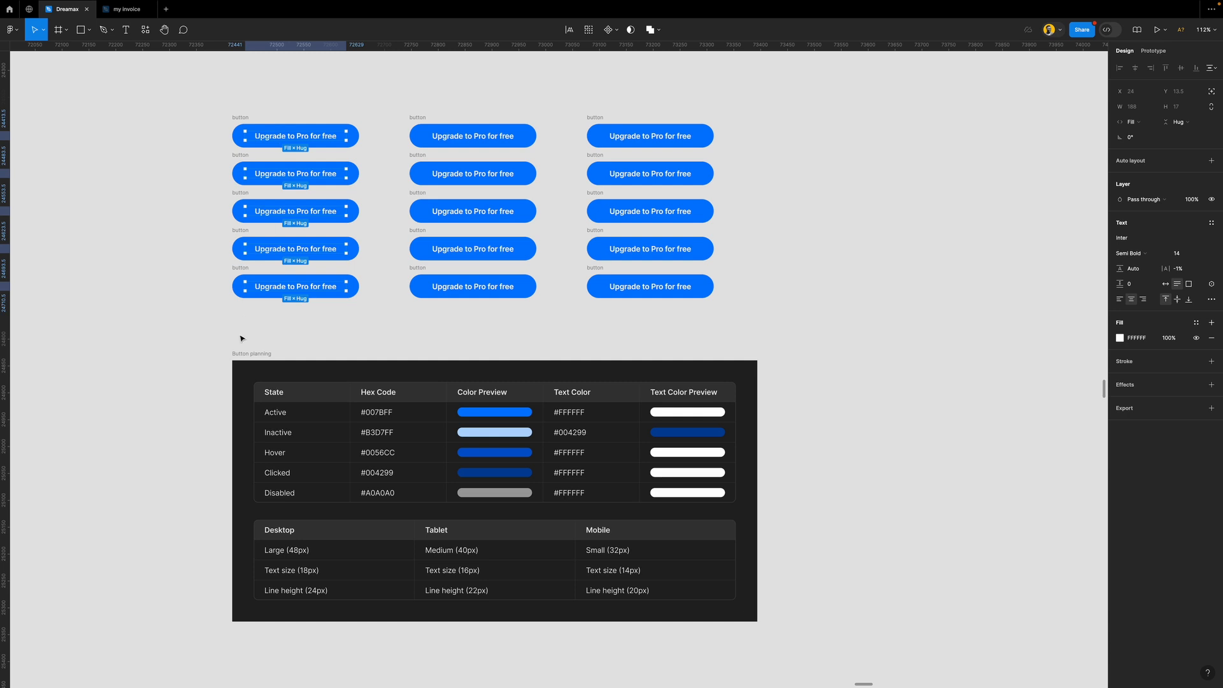
ctrl+scroll(255, 167, up, 5)
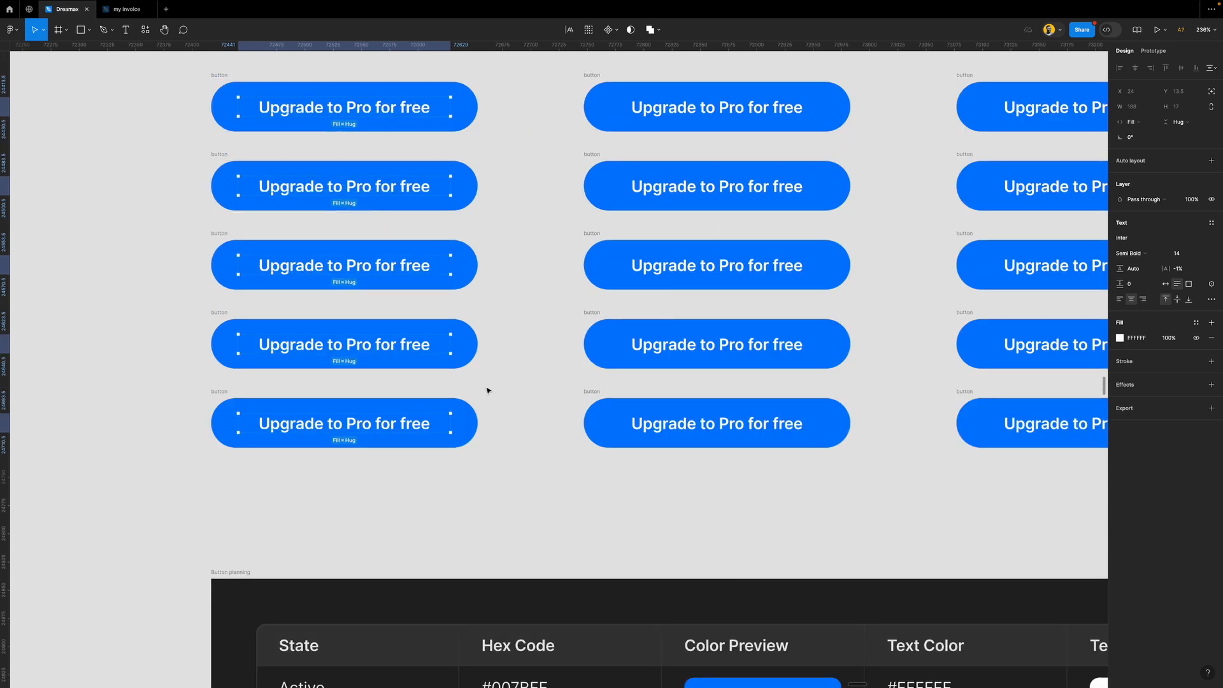
ctrl+scroll(332, 277, down, 3)
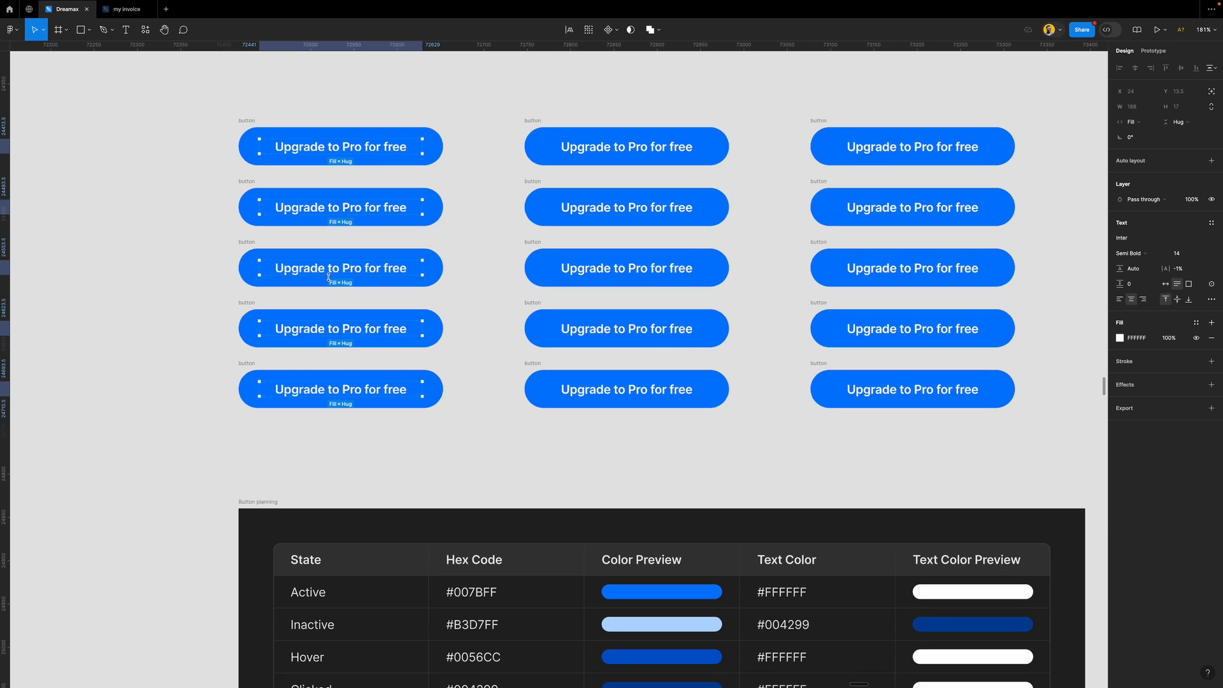
click(486, 265)
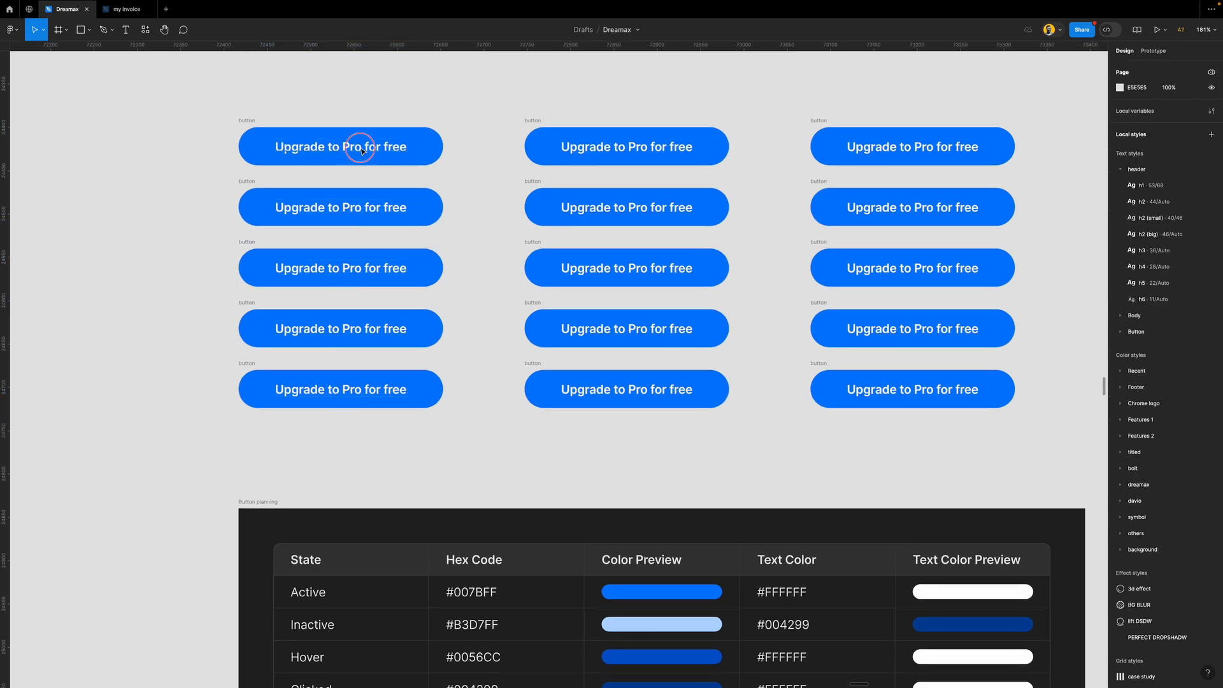
Select the text layers of the five left-column buttons one by one, and clear the selection
double_click(357, 146)
click(367, 210)
shift+click(391, 269)
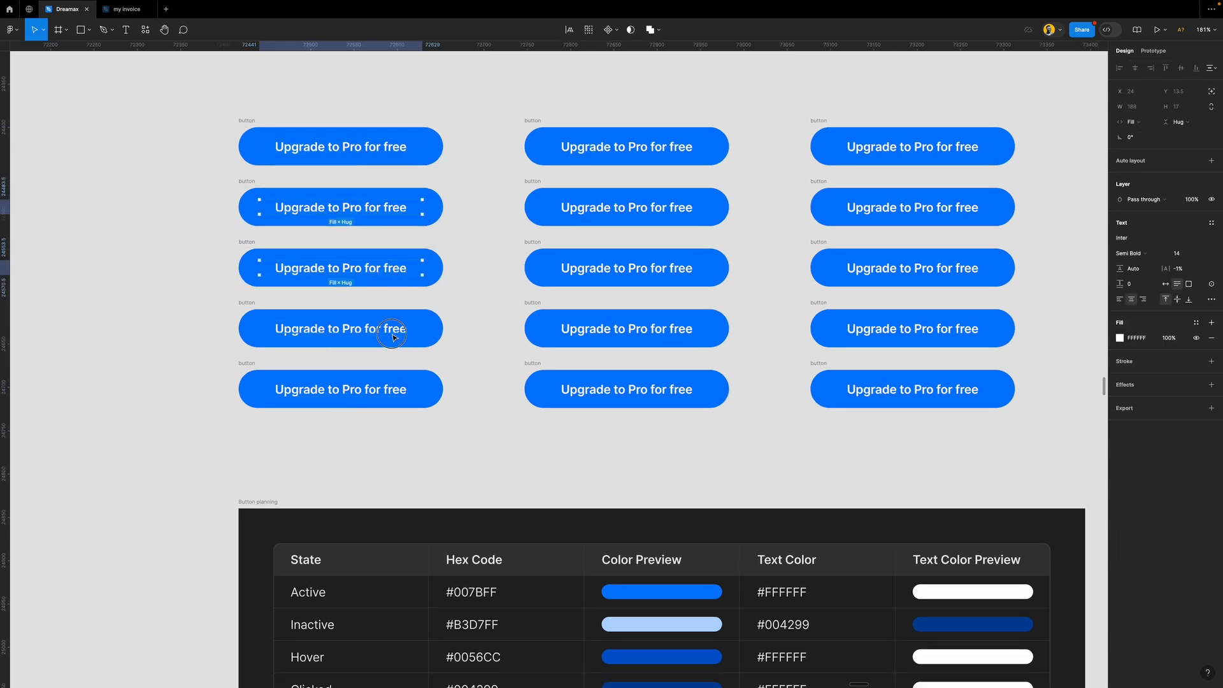
shift+click(392, 329)
shift+click(404, 387)
shift+click(403, 149)
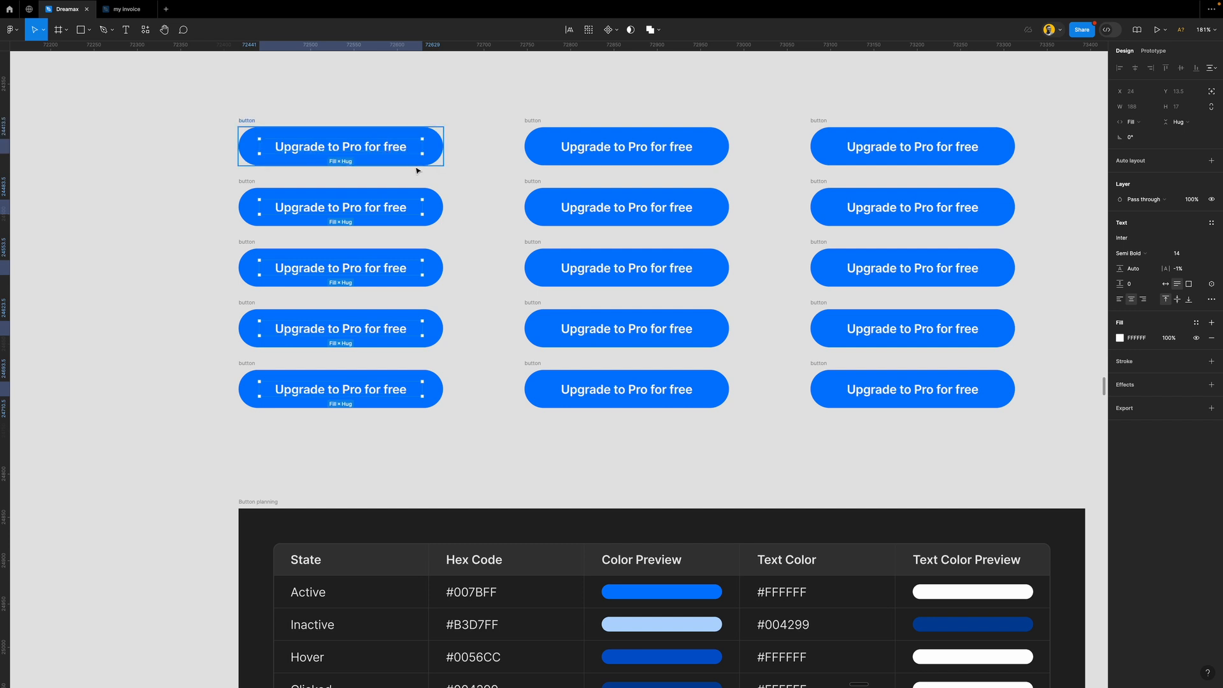
click(483, 202)
Set the font size of the text in all five left-column buttons to 18
drag(185, 81, 475, 470)
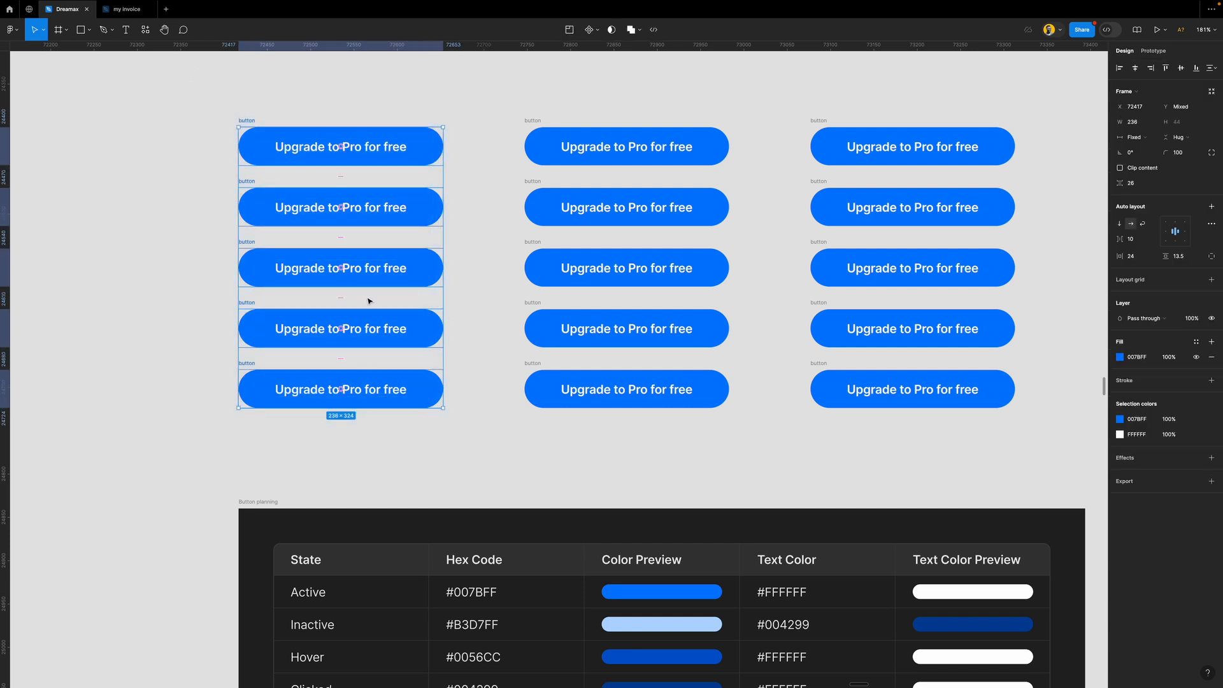
key(Return)
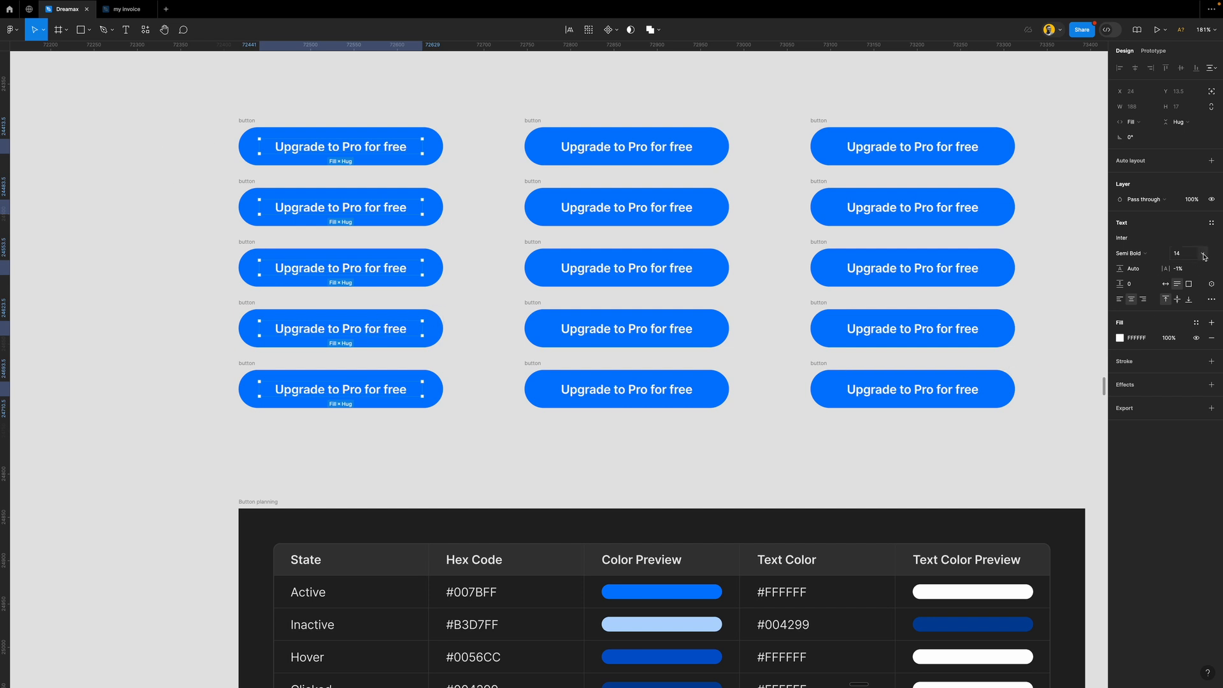
click(1204, 256)
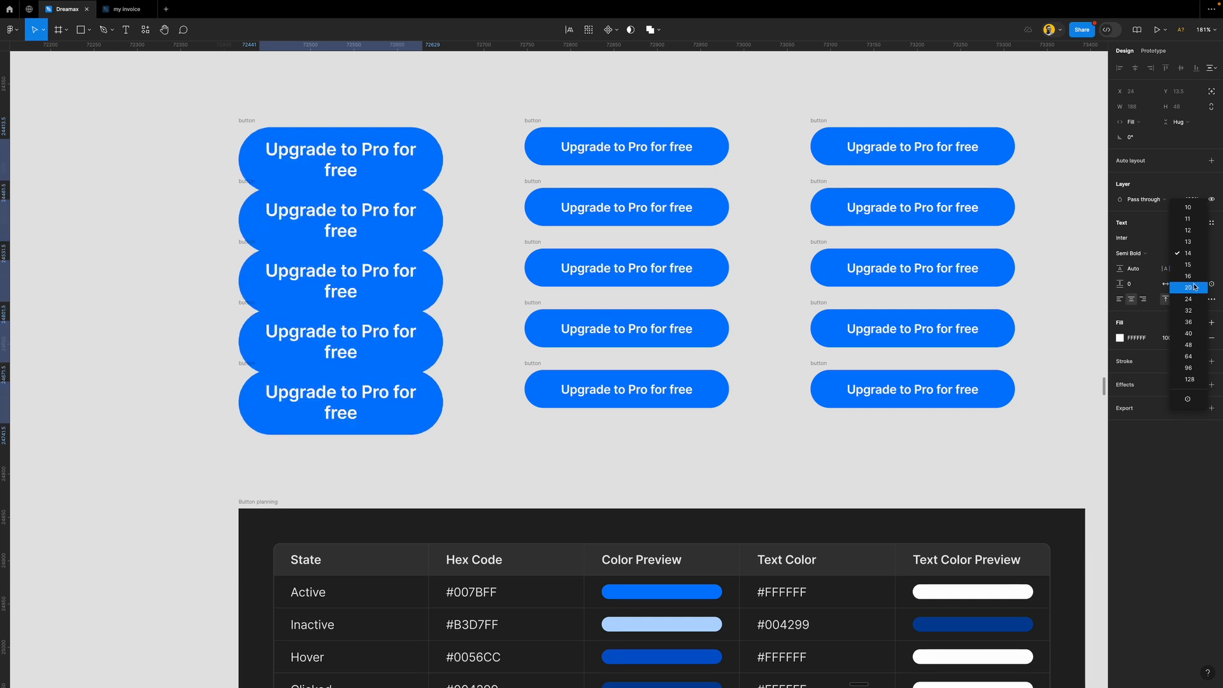
click(1194, 278)
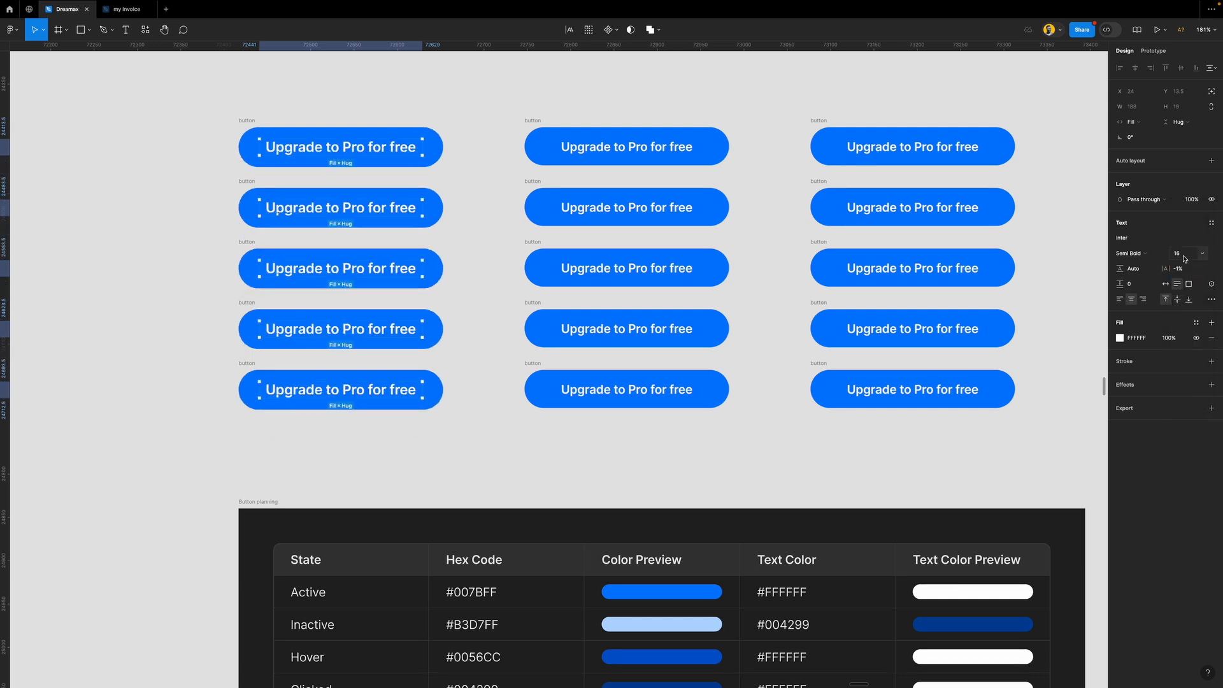
click(1184, 258)
text(18)
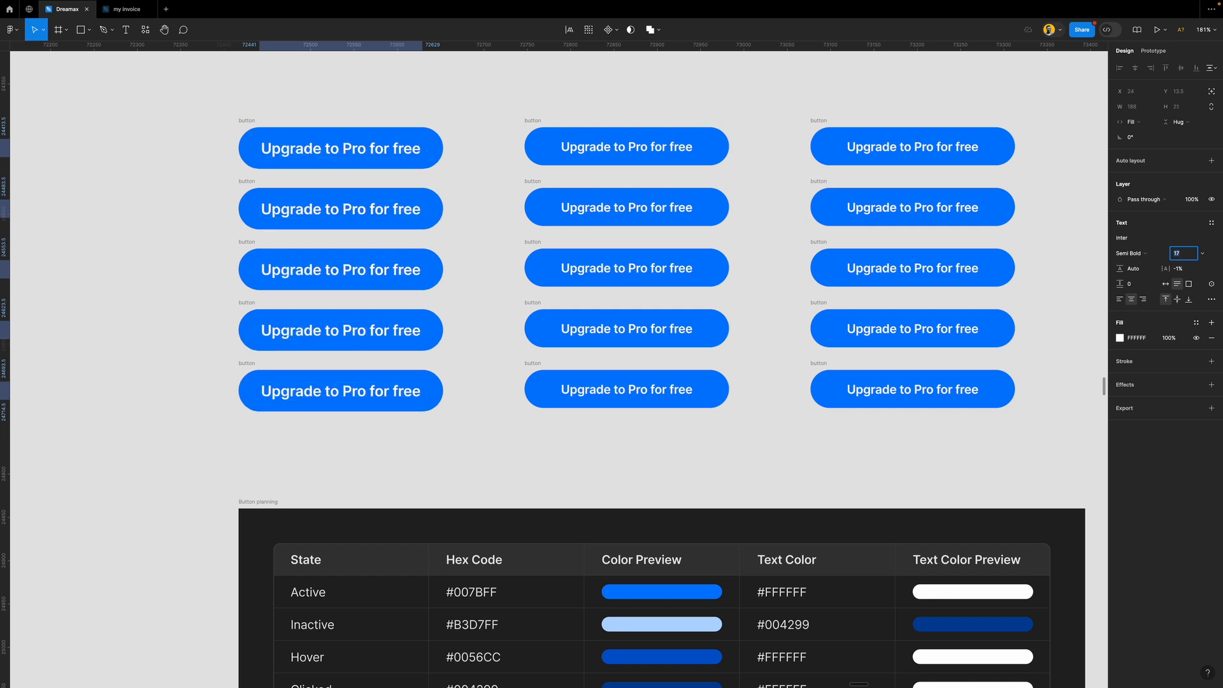
key(Return)
text(16)
key(Return)
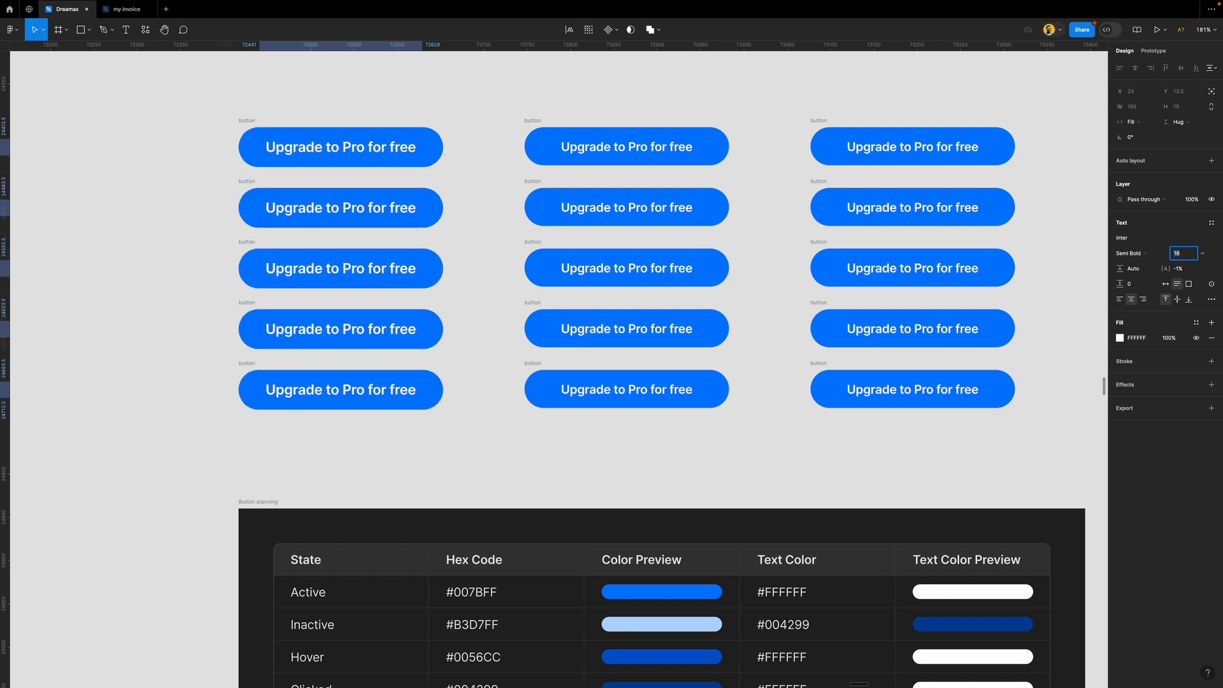
key(Up)
key(Up)
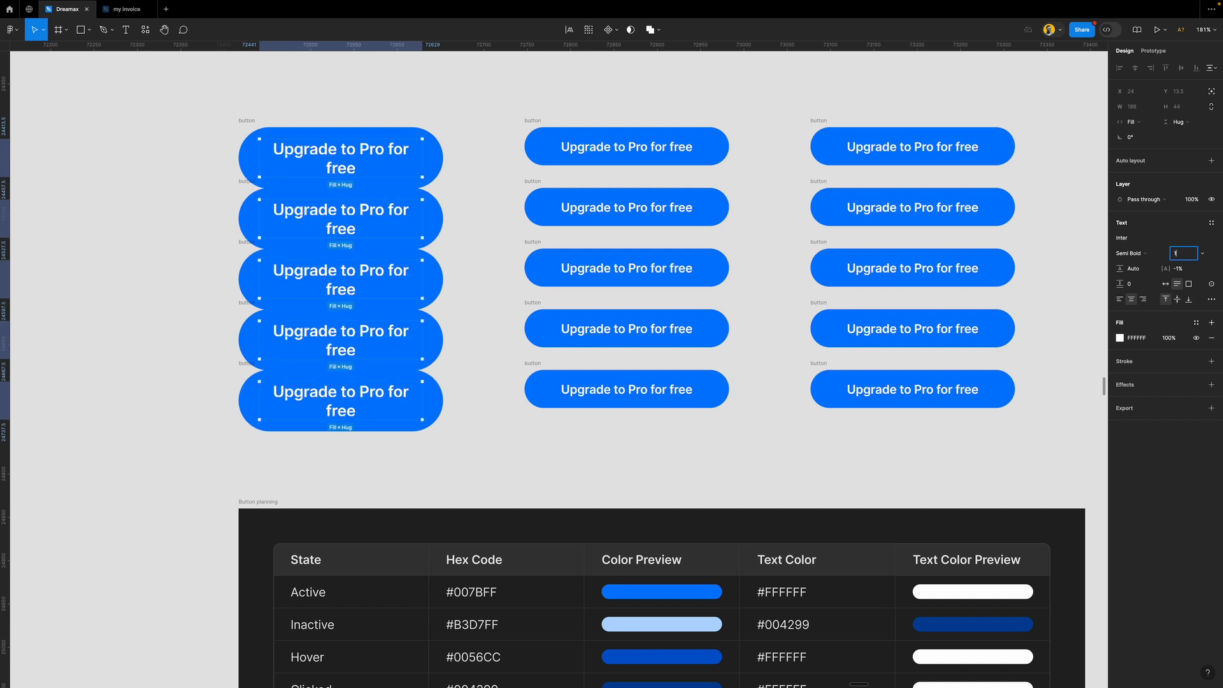
key(Return)
Move the five left-column buttons together 130 px further left, away from the middle column
click(190, 163)
drag(188, 93, 480, 480)
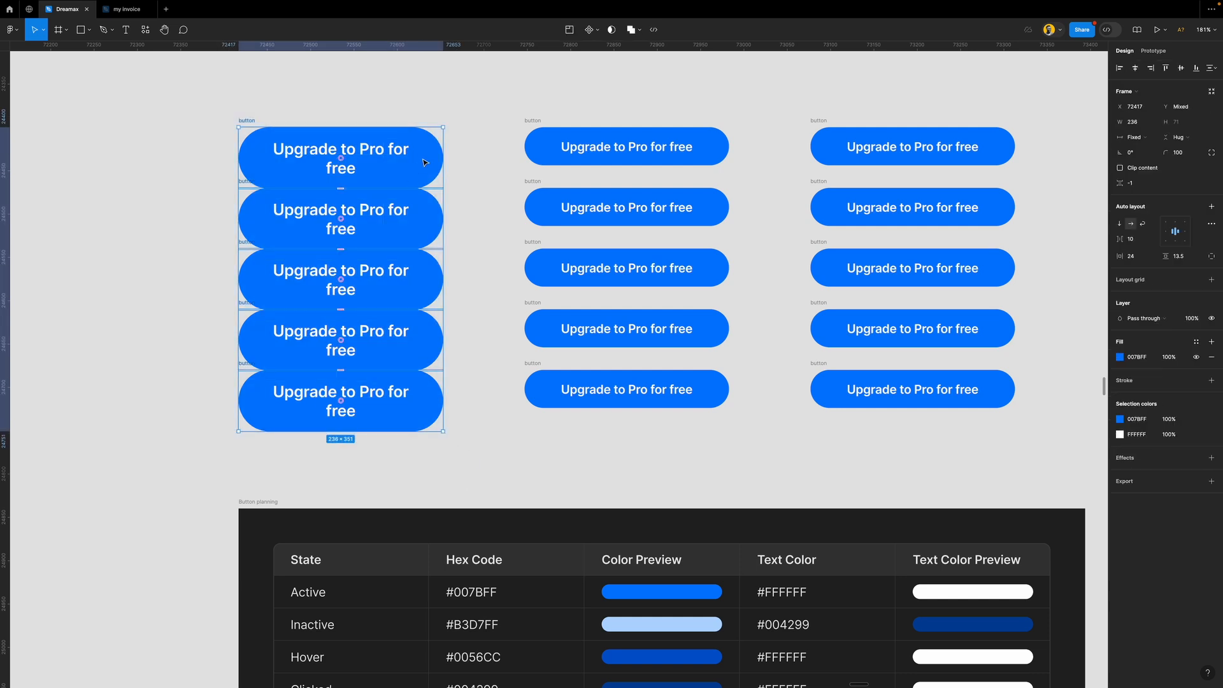
drag(425, 162, 312, 159)
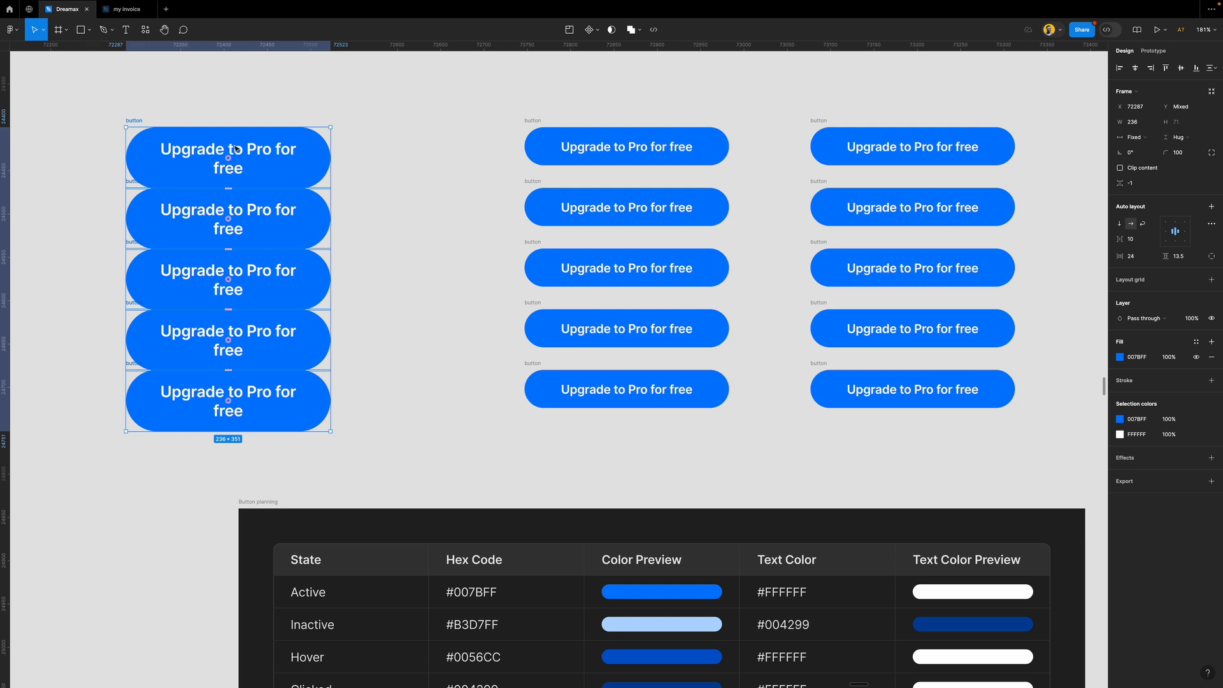
Set the vertical spacing between the left-column buttons to 20 and move the column up, clear of the planning frame
click(1140, 185)
key(Return)
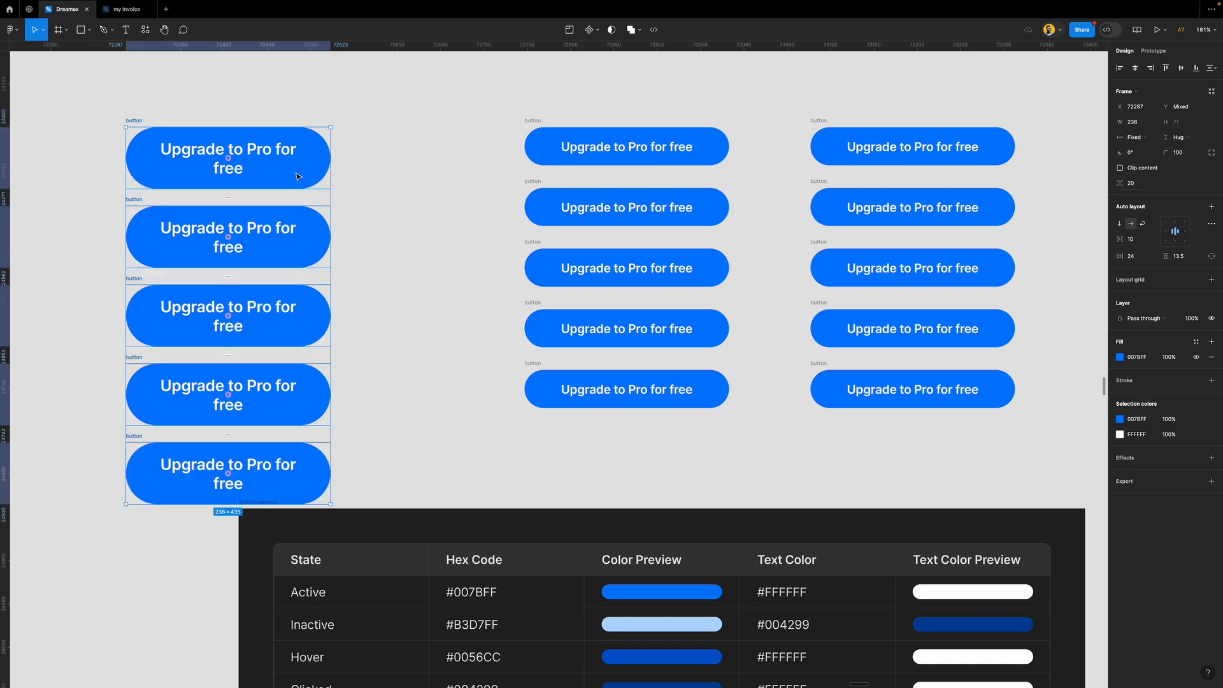
drag(315, 175, 315, 131)
ctrl+scroll(371, 180, down, 3)
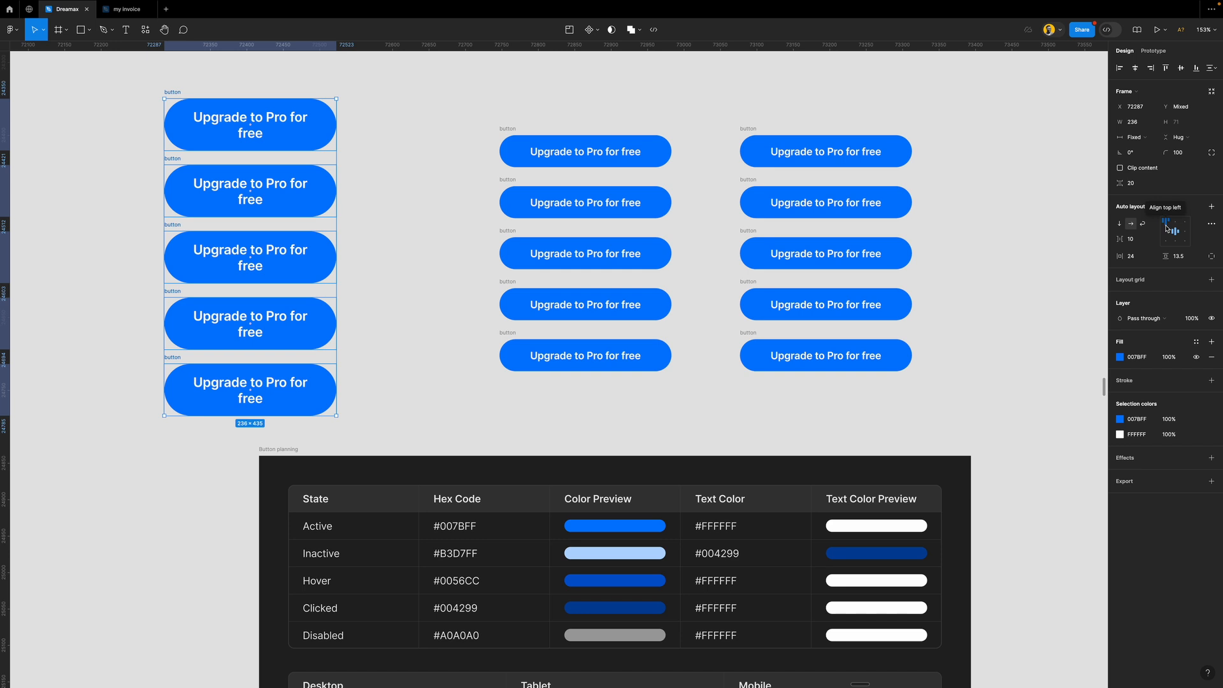
Set the horizontal resizing of the left-column button frames and their text layers to Hug contents
click(1145, 138)
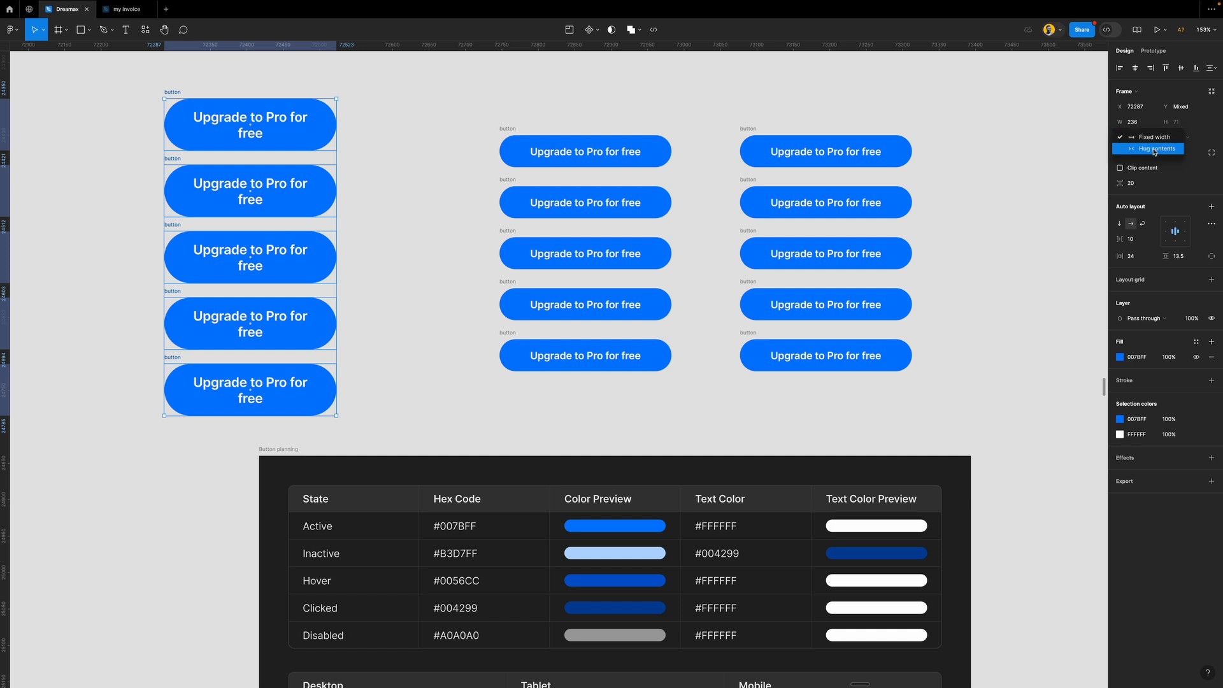
click(1154, 150)
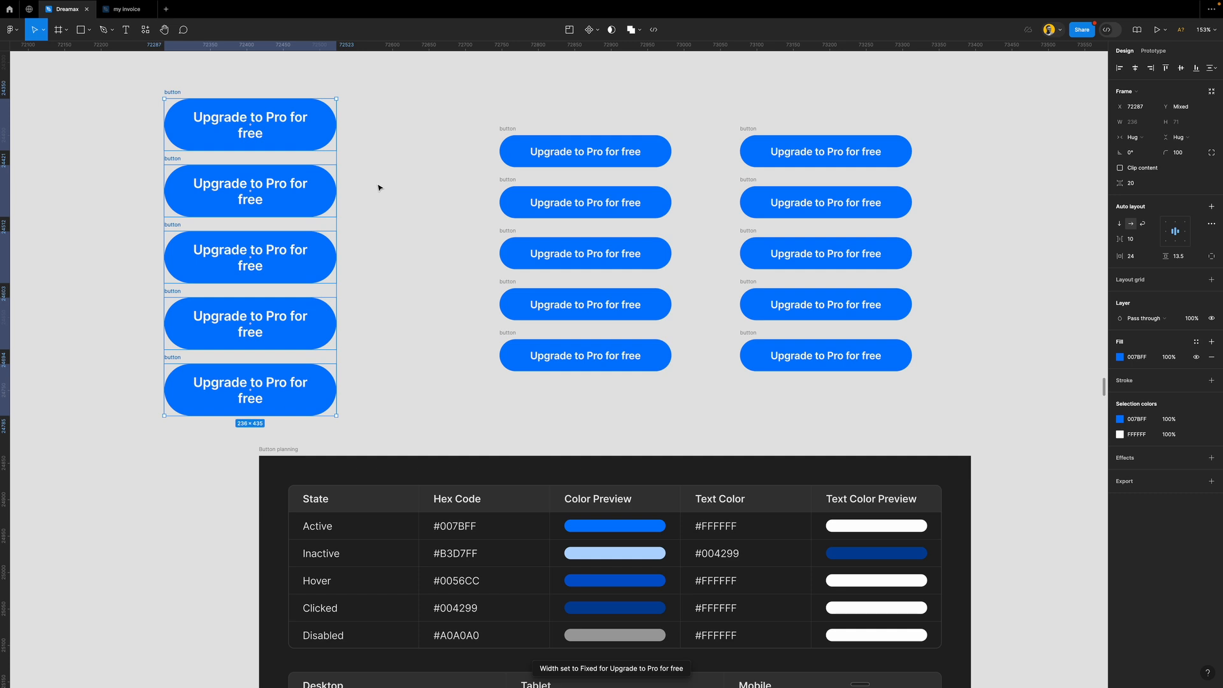
key(Return)
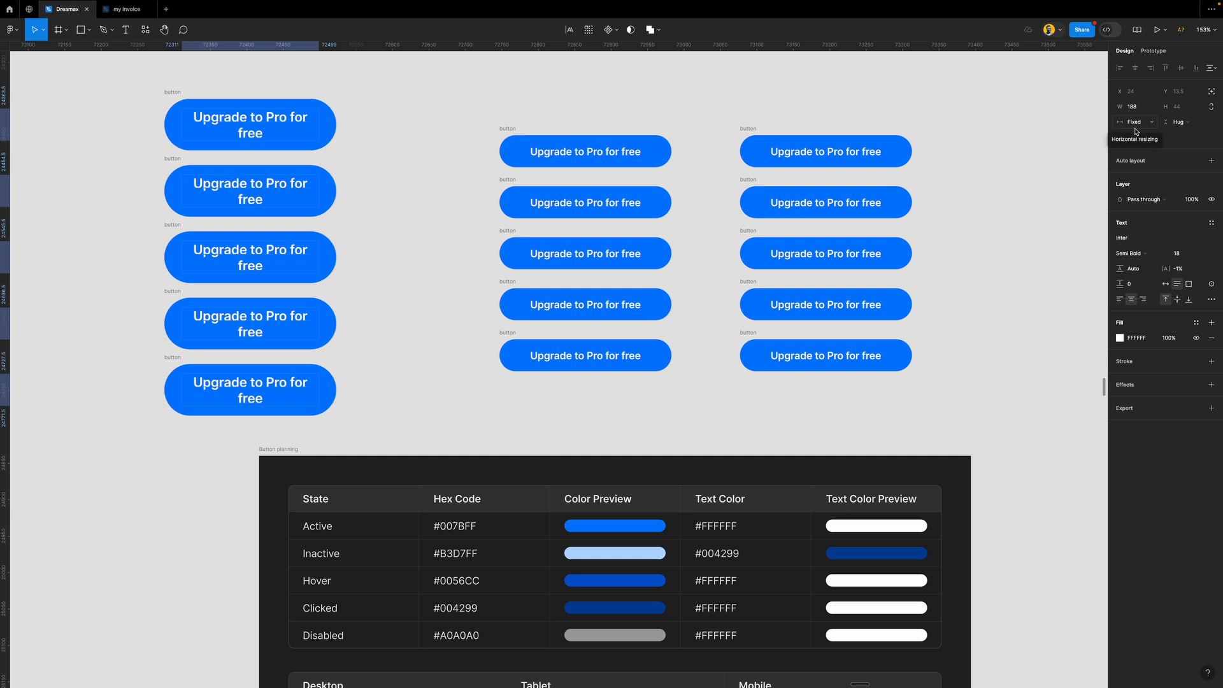
click(1145, 124)
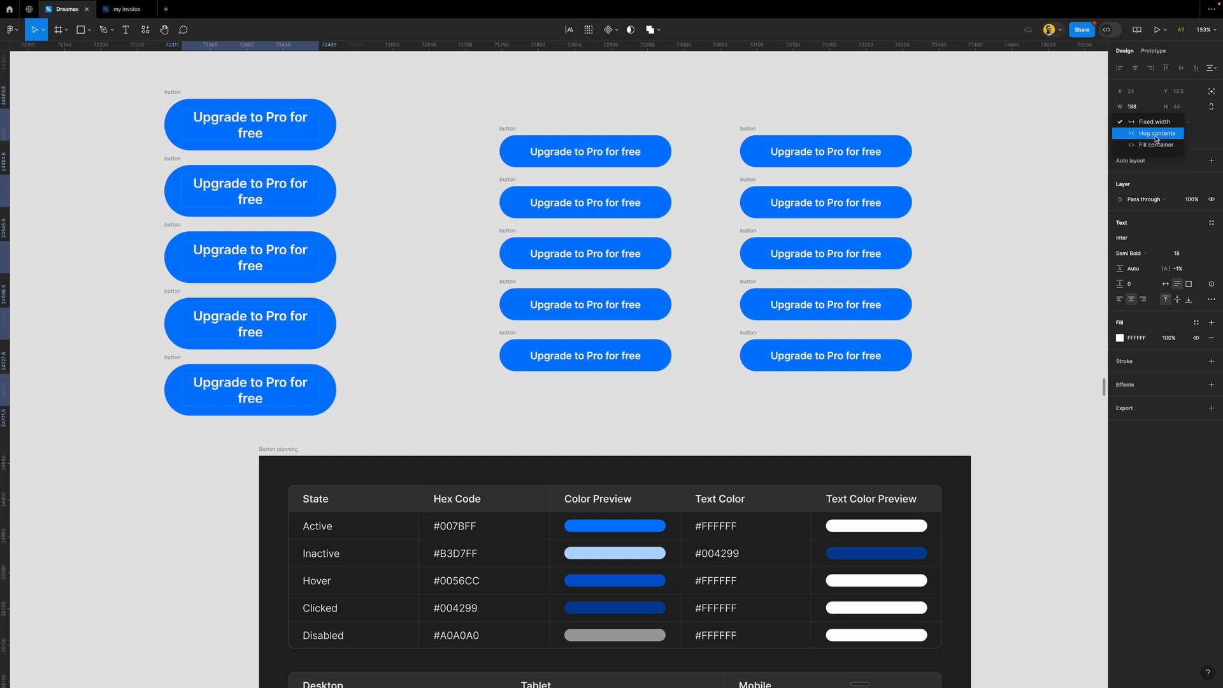
click(1155, 135)
click(363, 216)
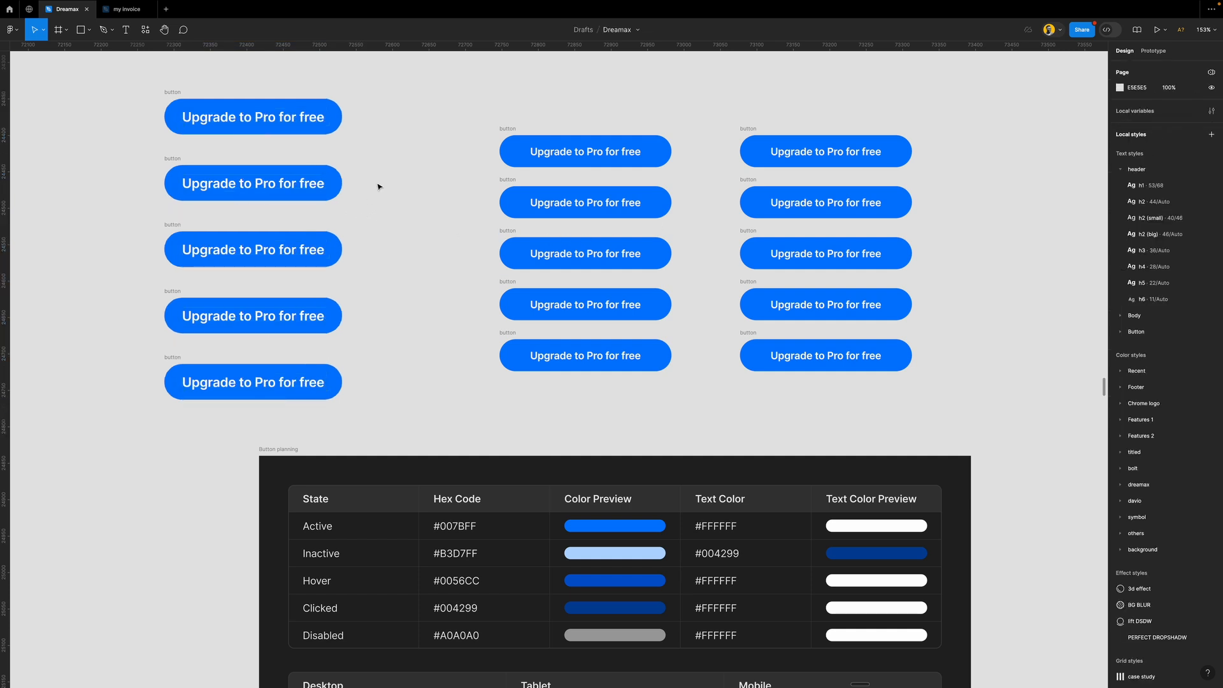
Set the horizontal padding of the five left-column buttons to 72 and the vertical spacing between them to 31
scroll(379, 186, down, 1)
scroll(377, 187, down, 3)
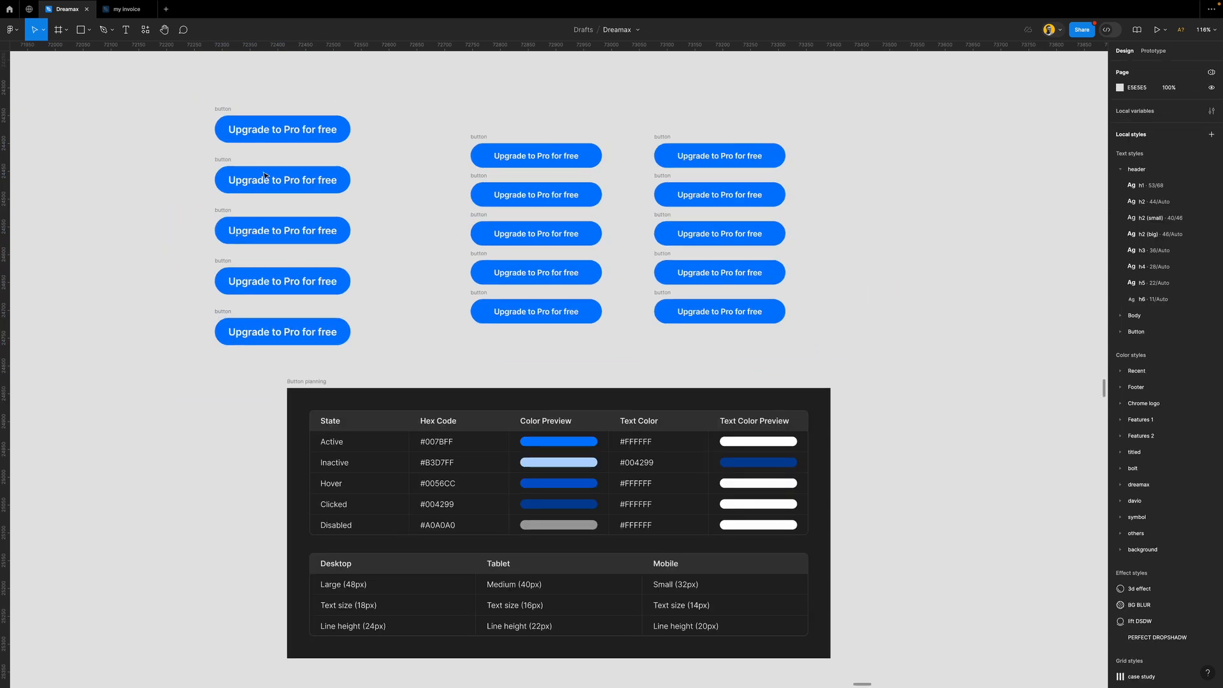
click(190, 100)
drag(372, 286, 396, 348)
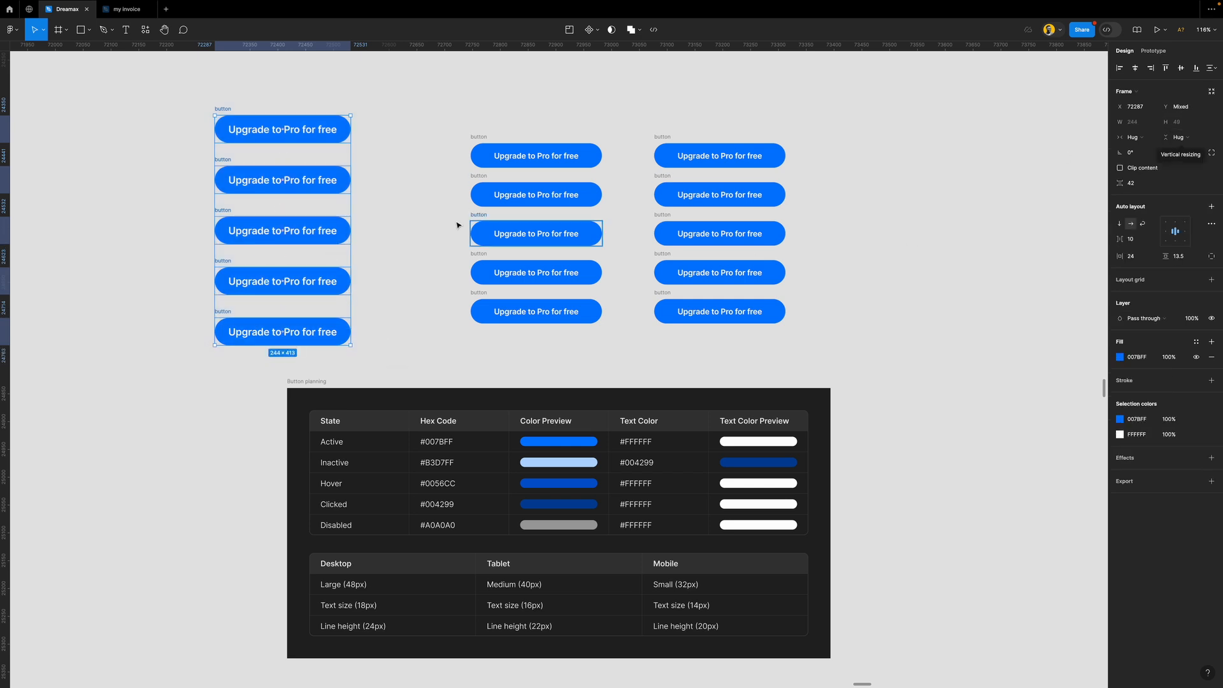
scroll(440, 274, down, 2)
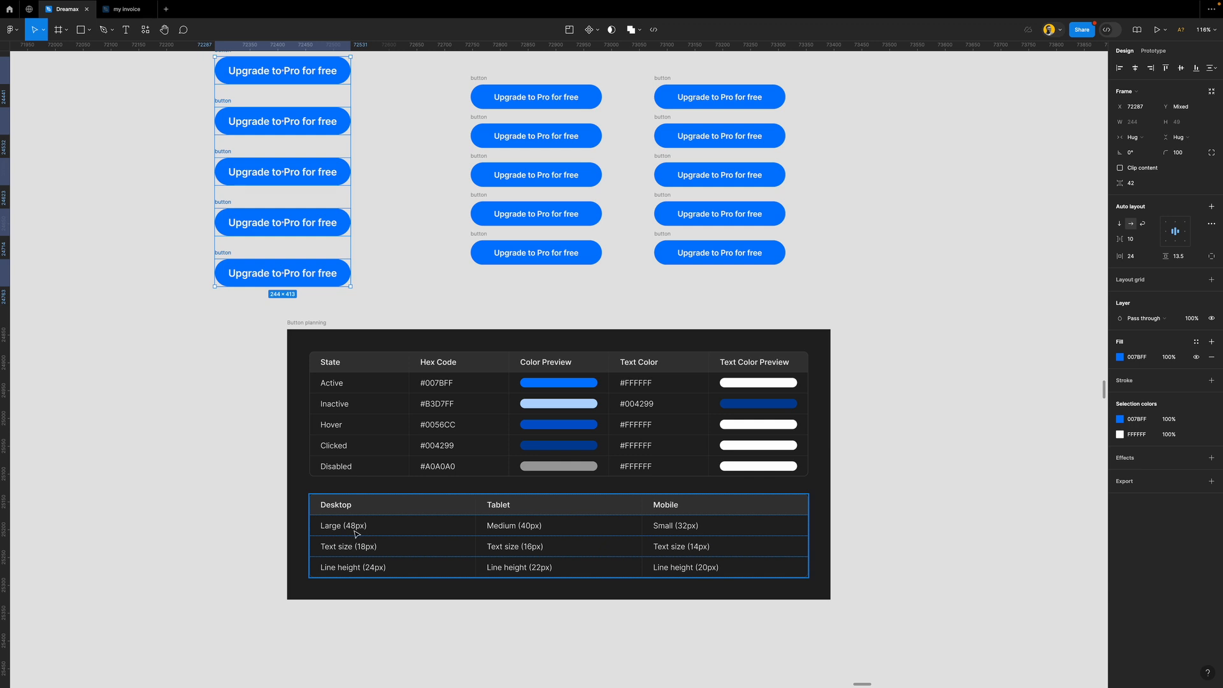
scroll(357, 533, up, 5)
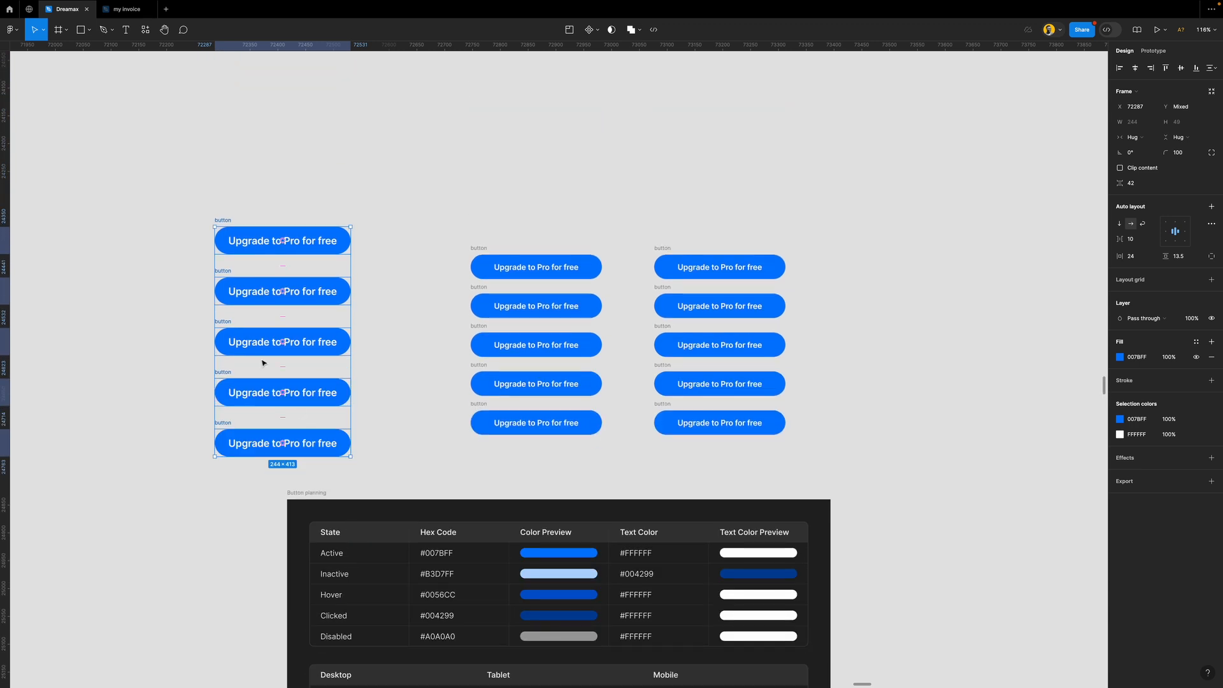
scroll(262, 363, down, 1)
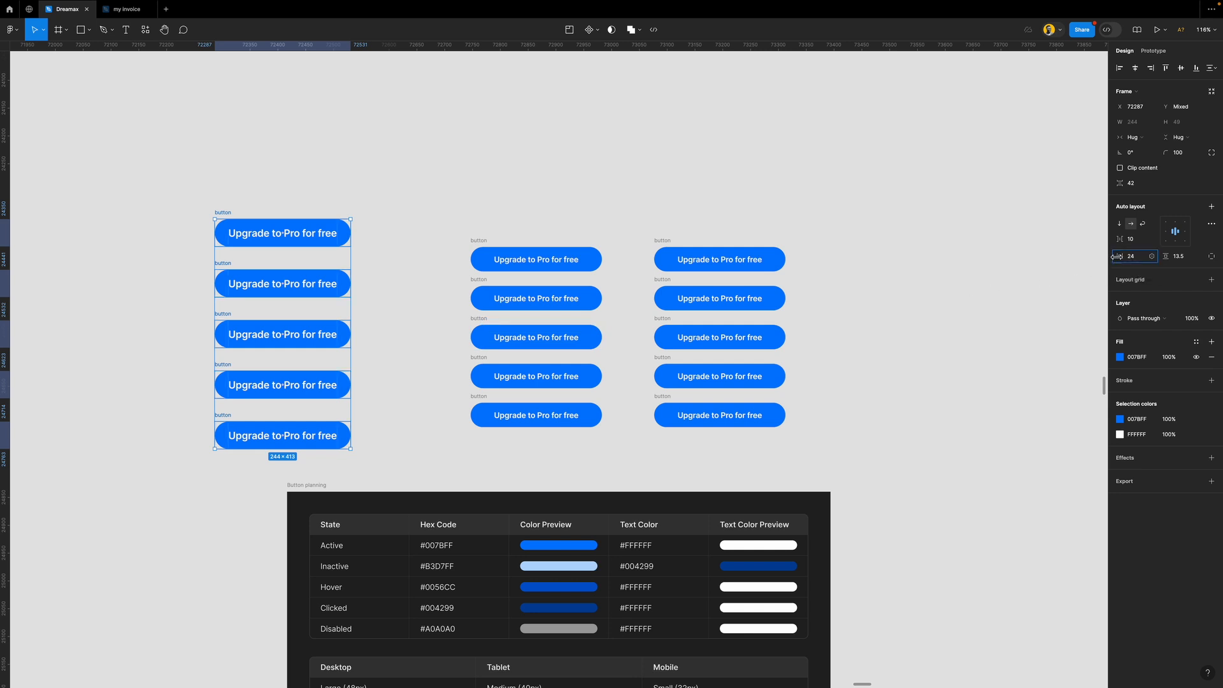
drag(1123, 256, 1151, 256)
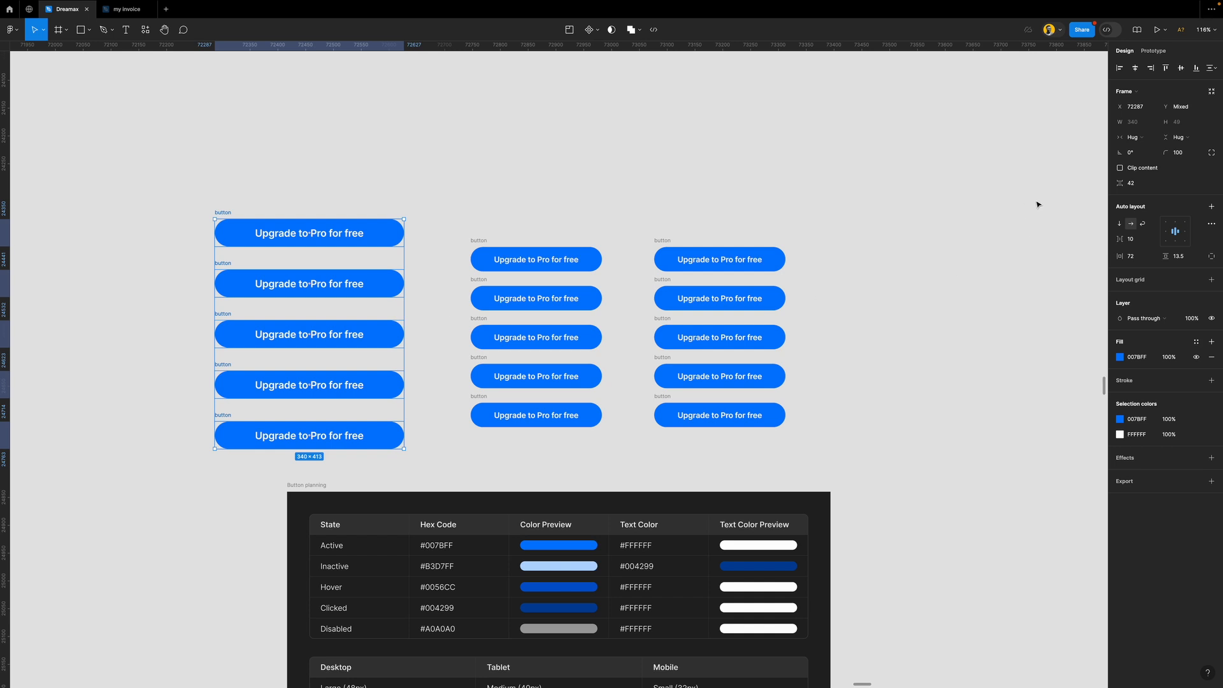
drag(1122, 183, 1115, 183)
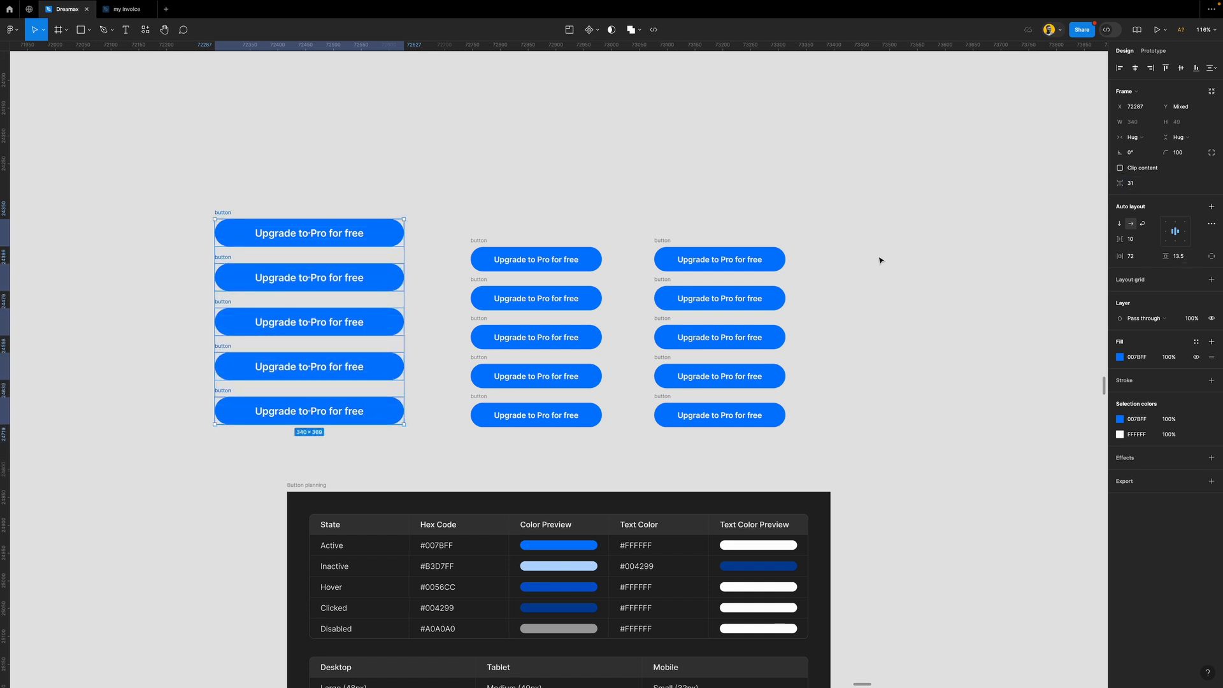
Set the vertical padding of the five left-column buttons to 18
click(1184, 256)
key(Up)
key(Up)
key(Up)
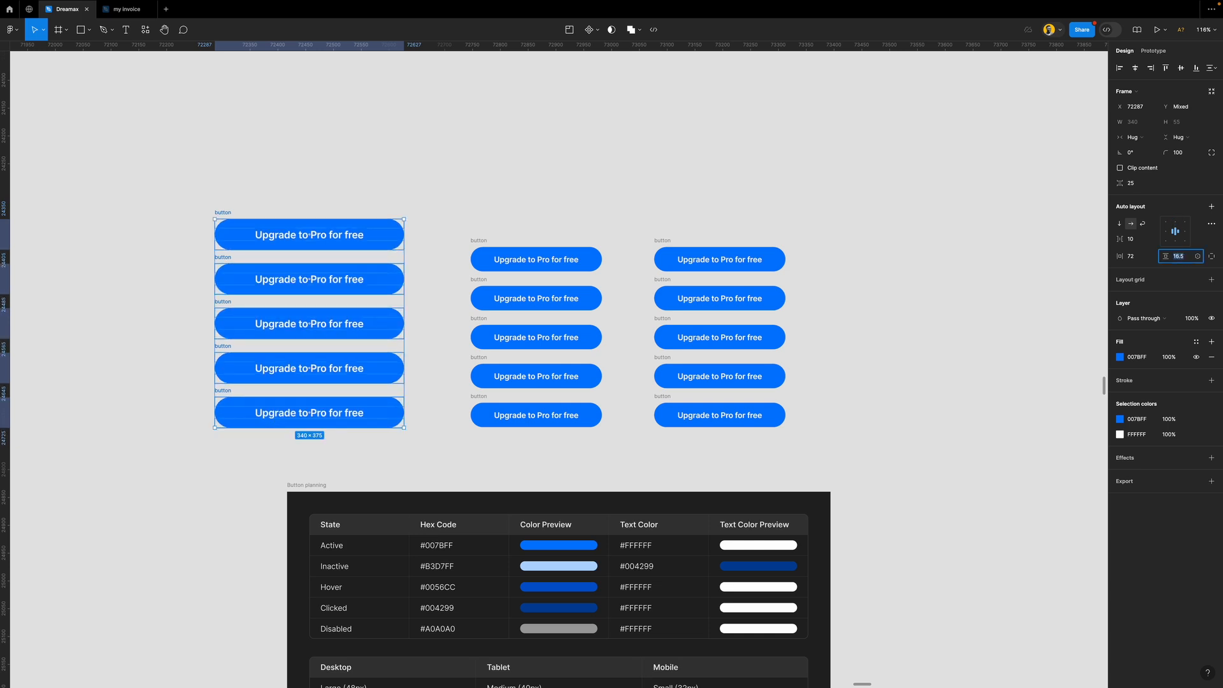
text(18)
key(Return)
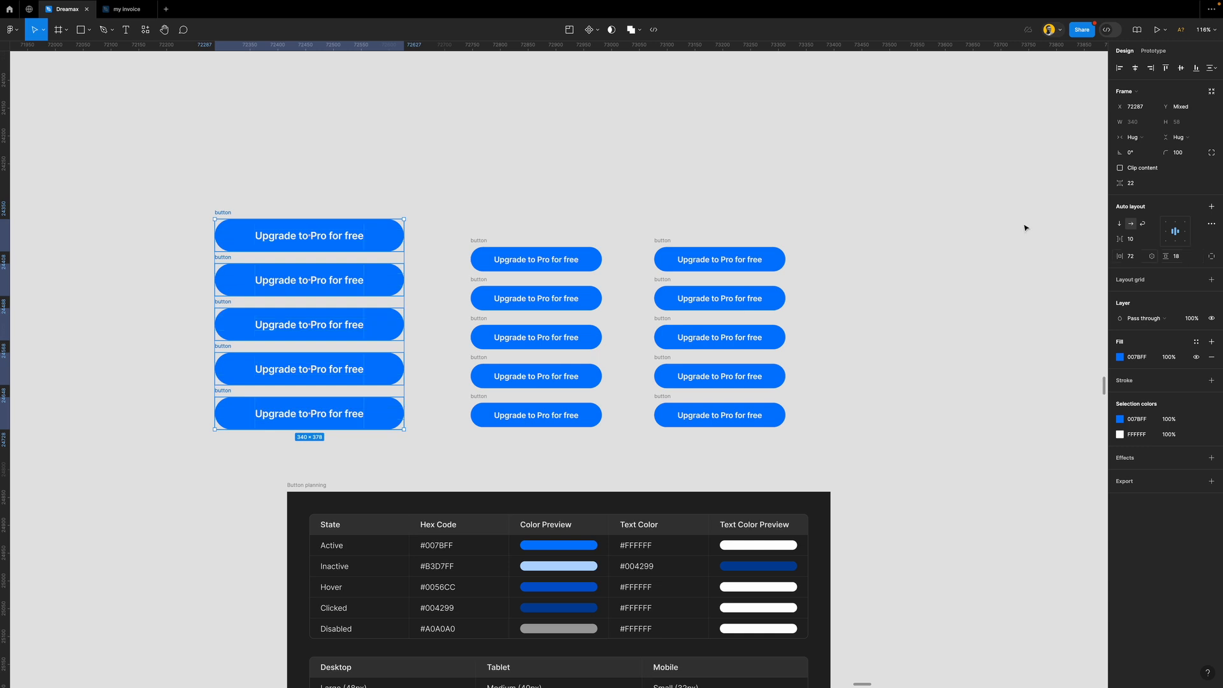
Slightly increase the vertical spacing between the five left-column buttons
click(481, 220)
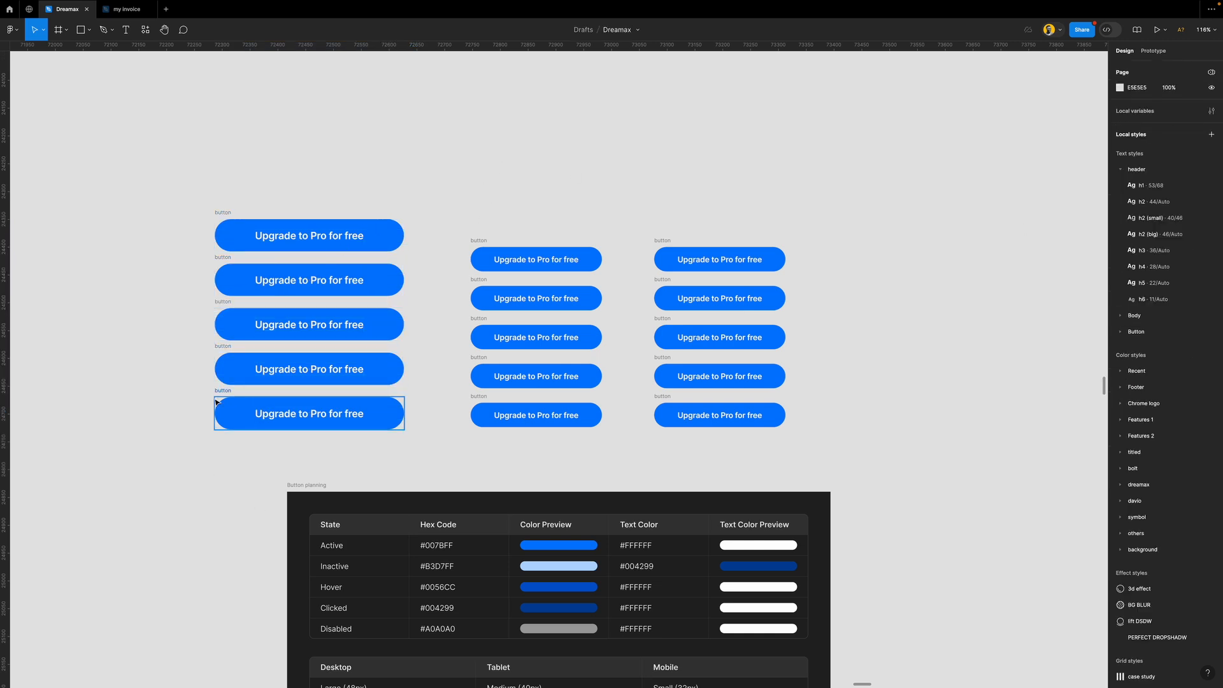
scroll(133, 223, down, 1)
drag(171, 160, 420, 408)
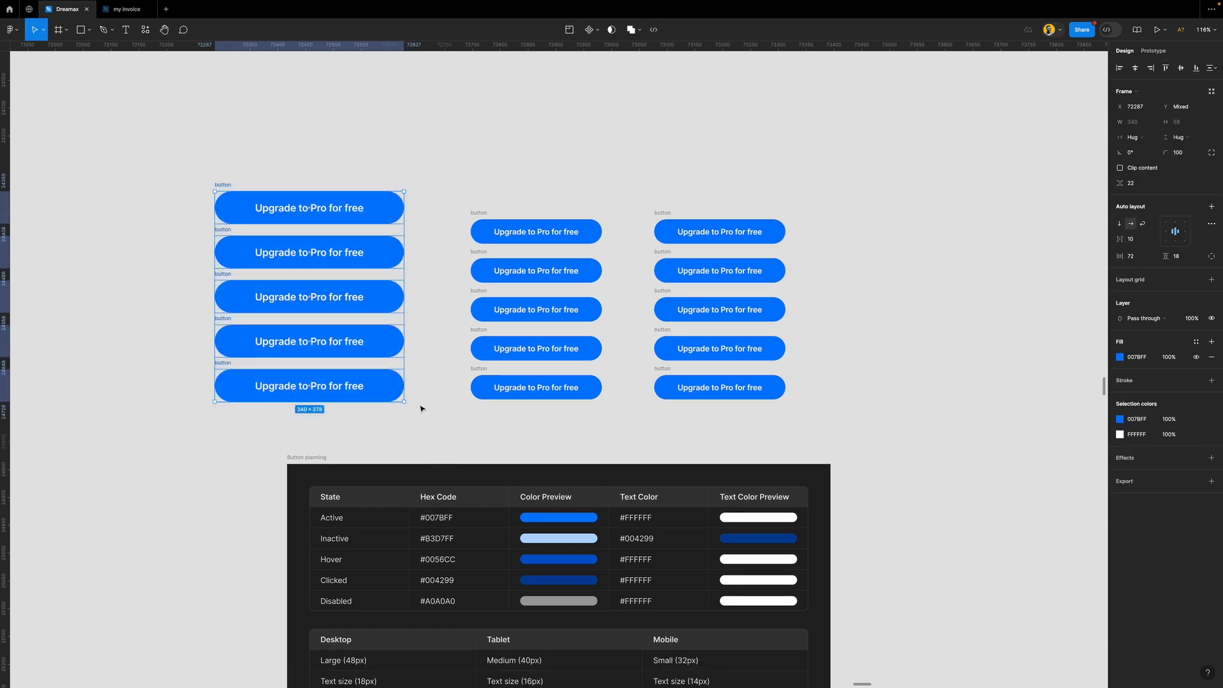
drag(1119, 183, 1123, 183)
click(563, 170)
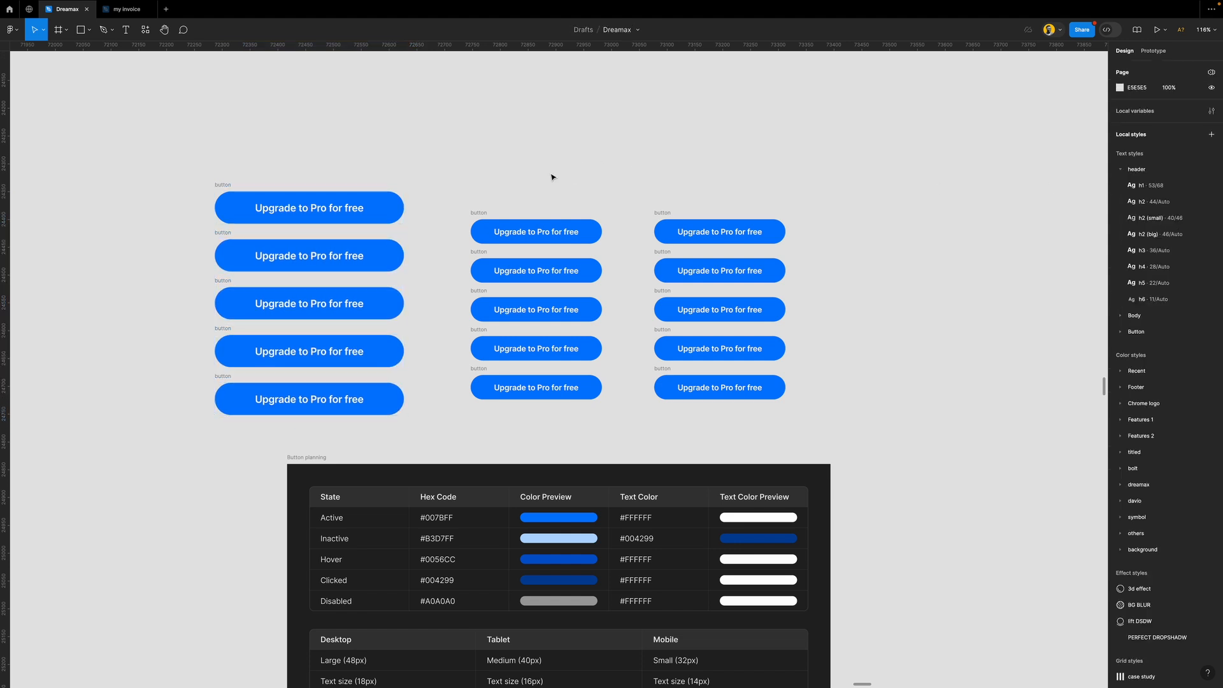
Move the five middle-column buttons together to X 72728, with their top edge level with the left column
scroll(541, 172, down, 2)
drag(429, 131, 644, 390)
drag(552, 256, 542, 237)
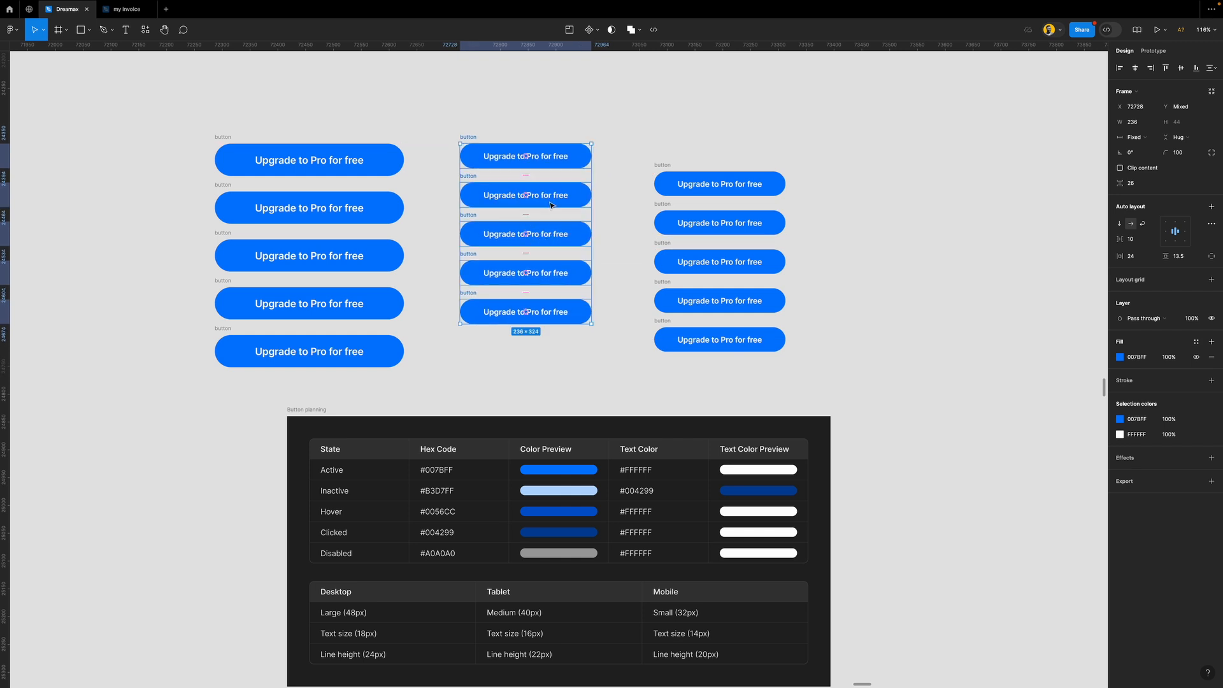
Set the font size of the text in all five middle-column buttons to 16
key(Return)
scroll(551, 446, down, 3)
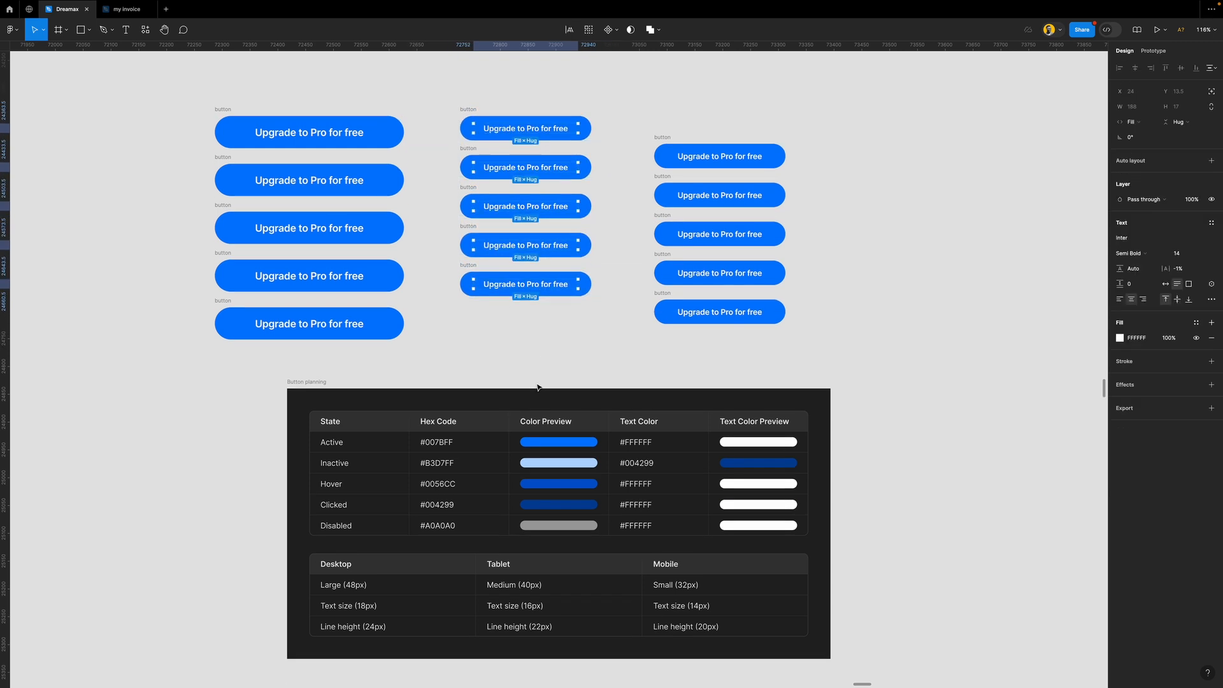
click(1201, 254)
click(1200, 276)
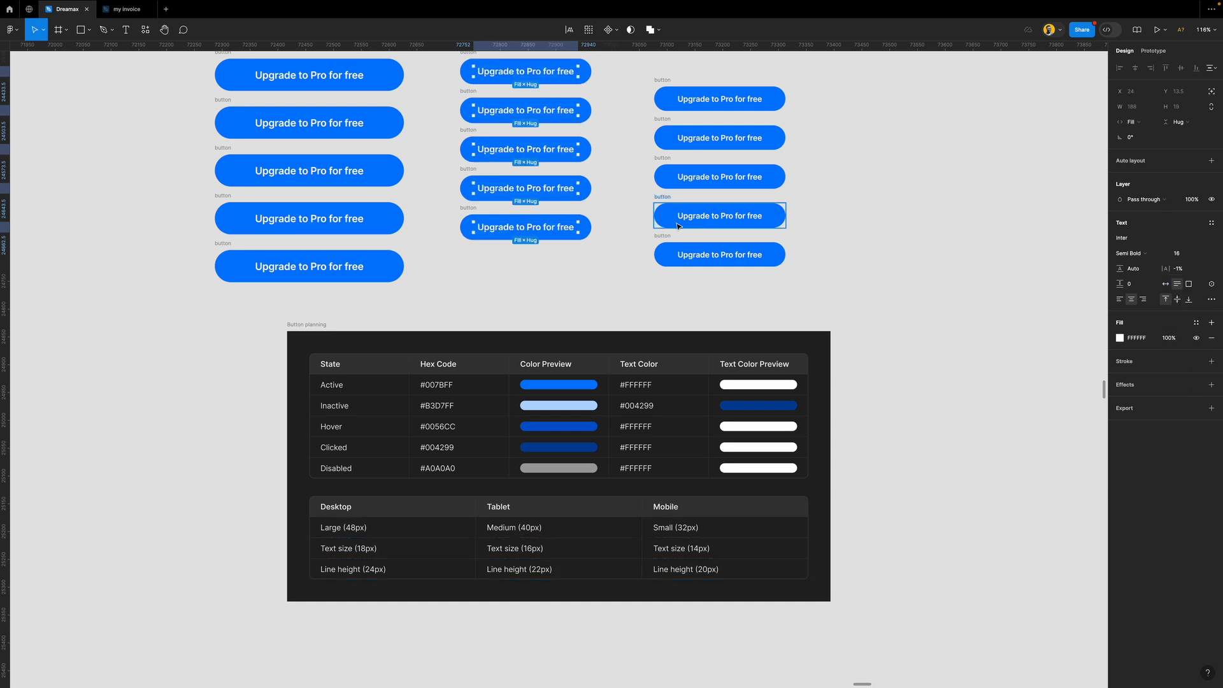
Set the middle-column button frames to Hug contents horizontally and give them a horizontal padding of 54
scroll(640, 223, up, 3)
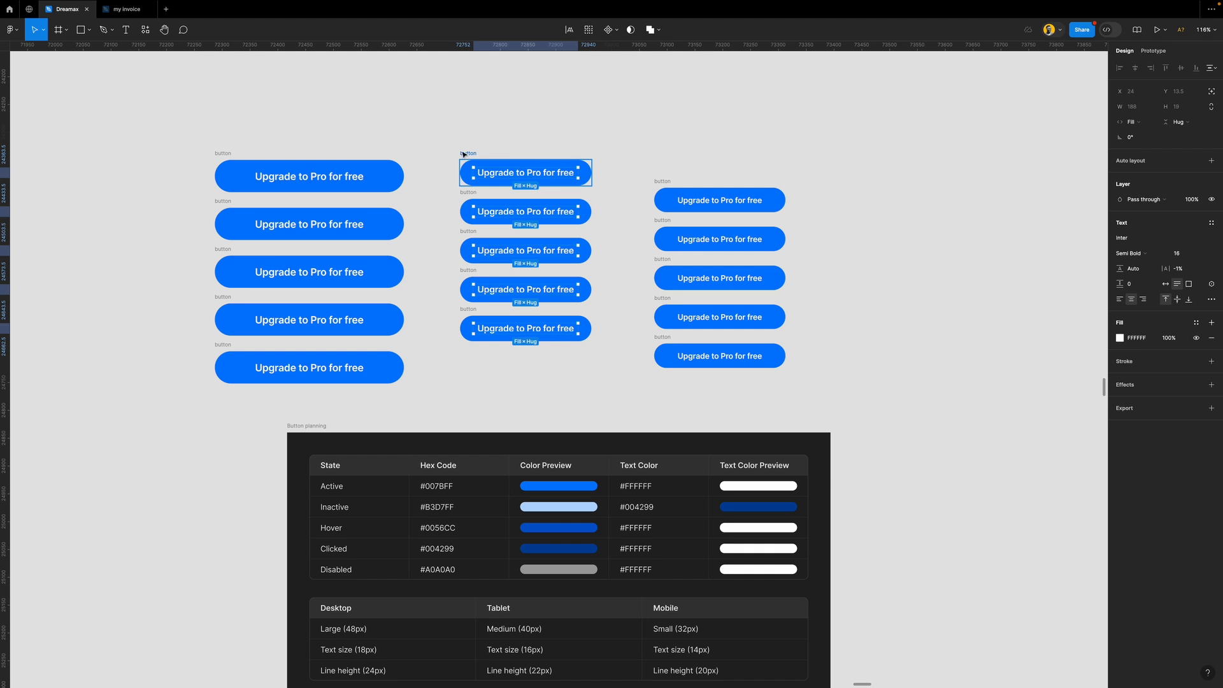
drag(436, 130, 612, 396)
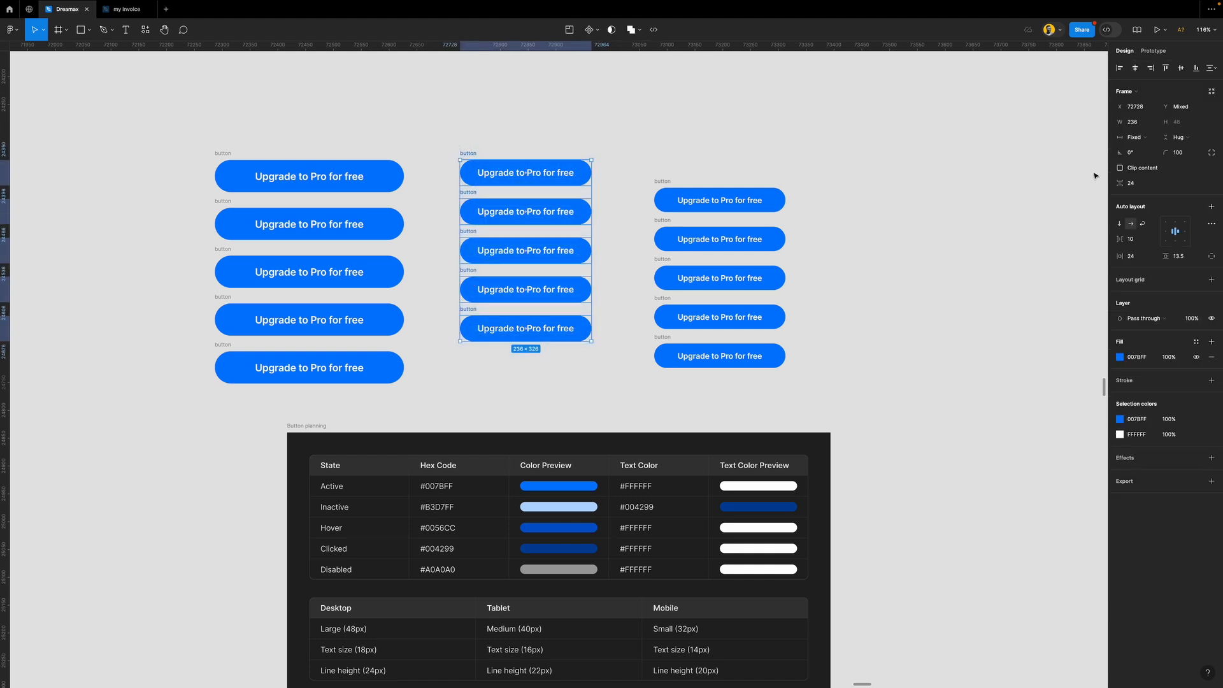
click(1140, 137)
click(1140, 138)
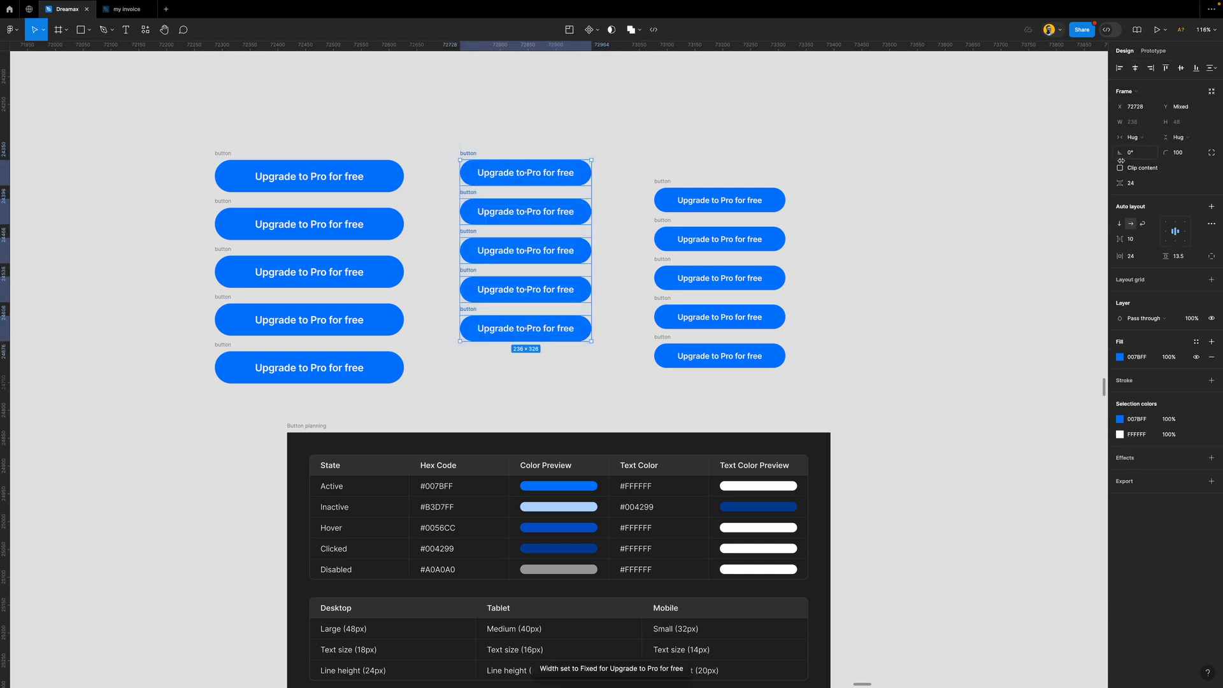
drag(1121, 256, 1149, 253)
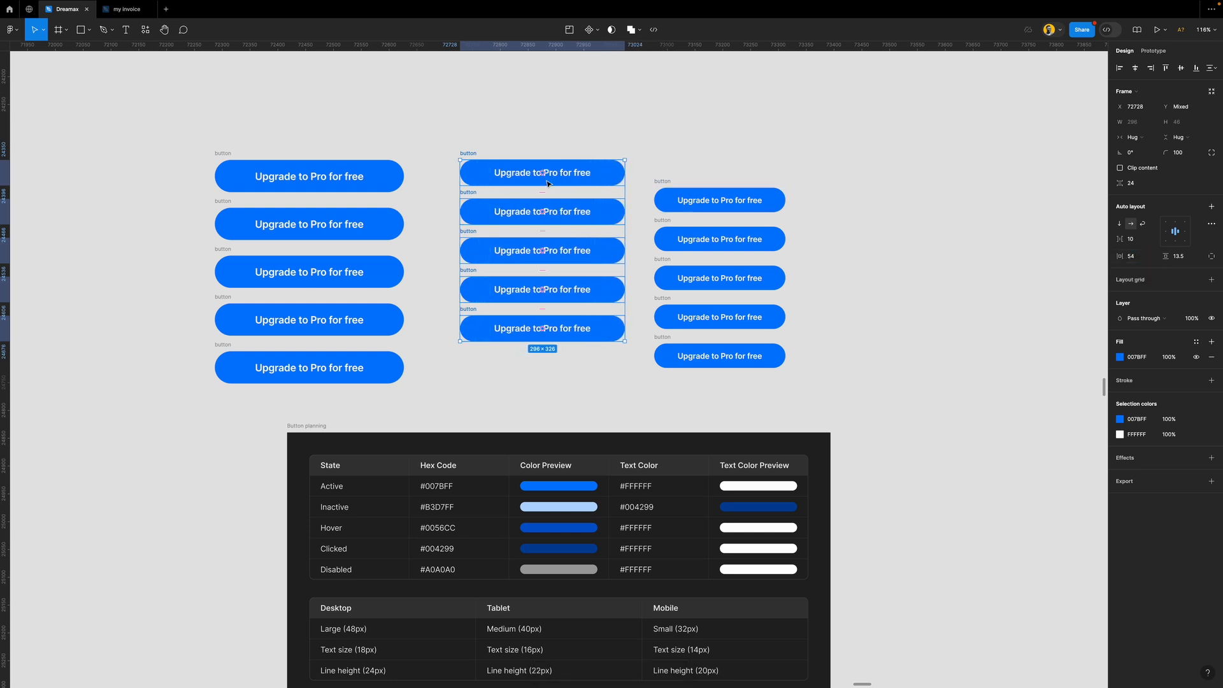
Set the vertical padding of the five middle-column buttons to 16
click(1188, 259)
text(16)
key(Return)
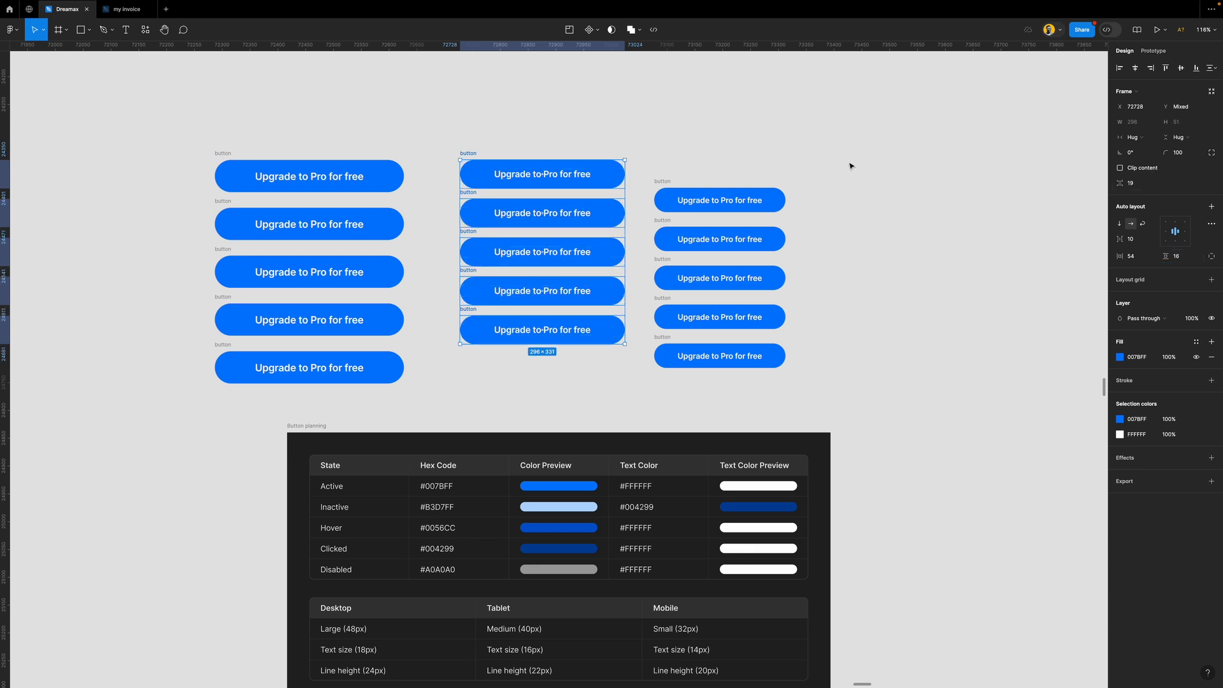
Move the middle column left to X 72704, and move the right column to X 73068, level with the other columns' top
drag(521, 174, 503, 174)
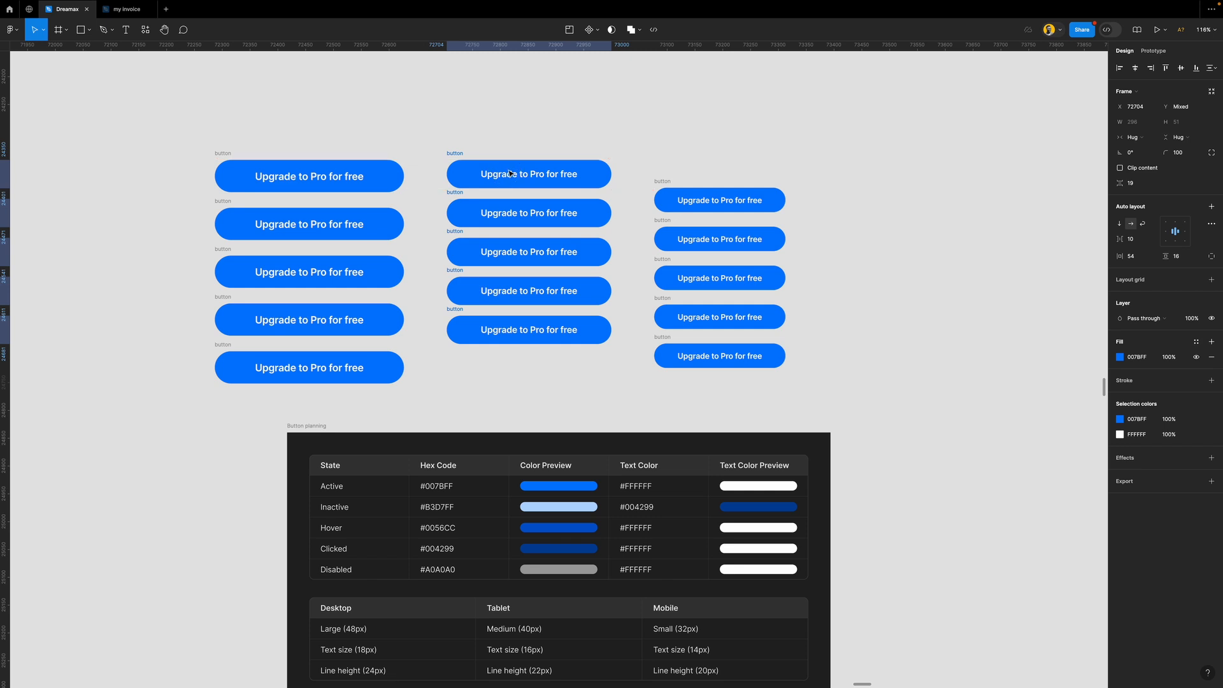
drag(649, 153, 864, 403)
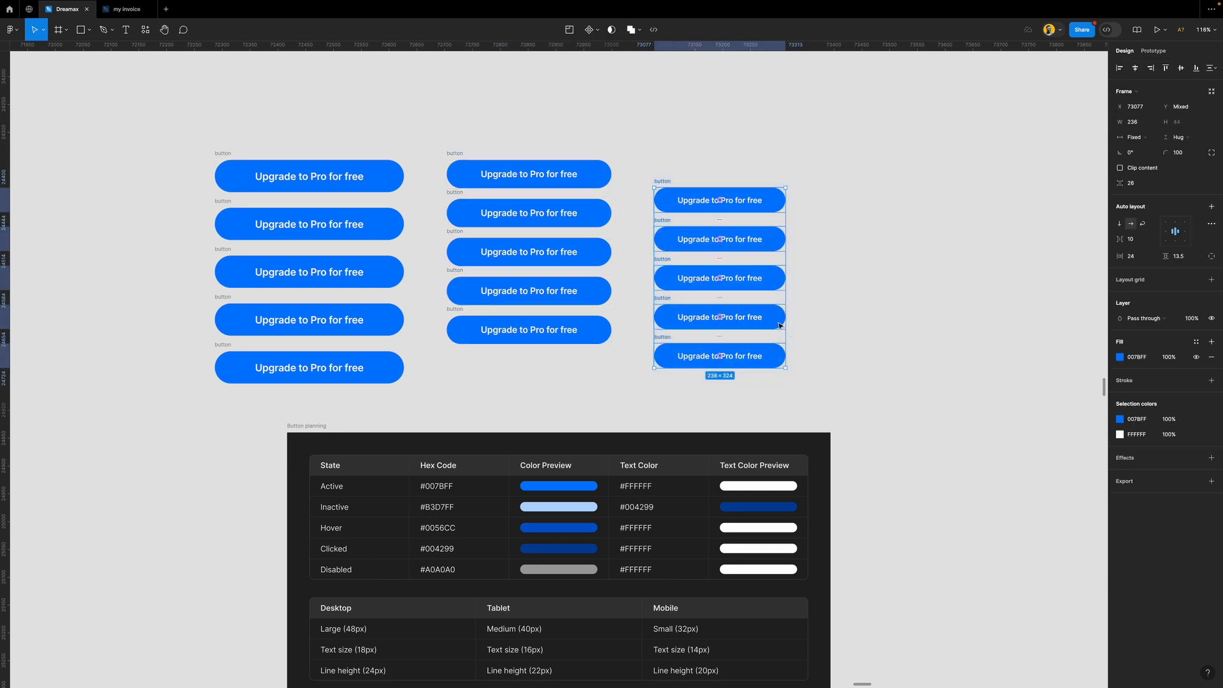
drag(761, 316, 755, 288)
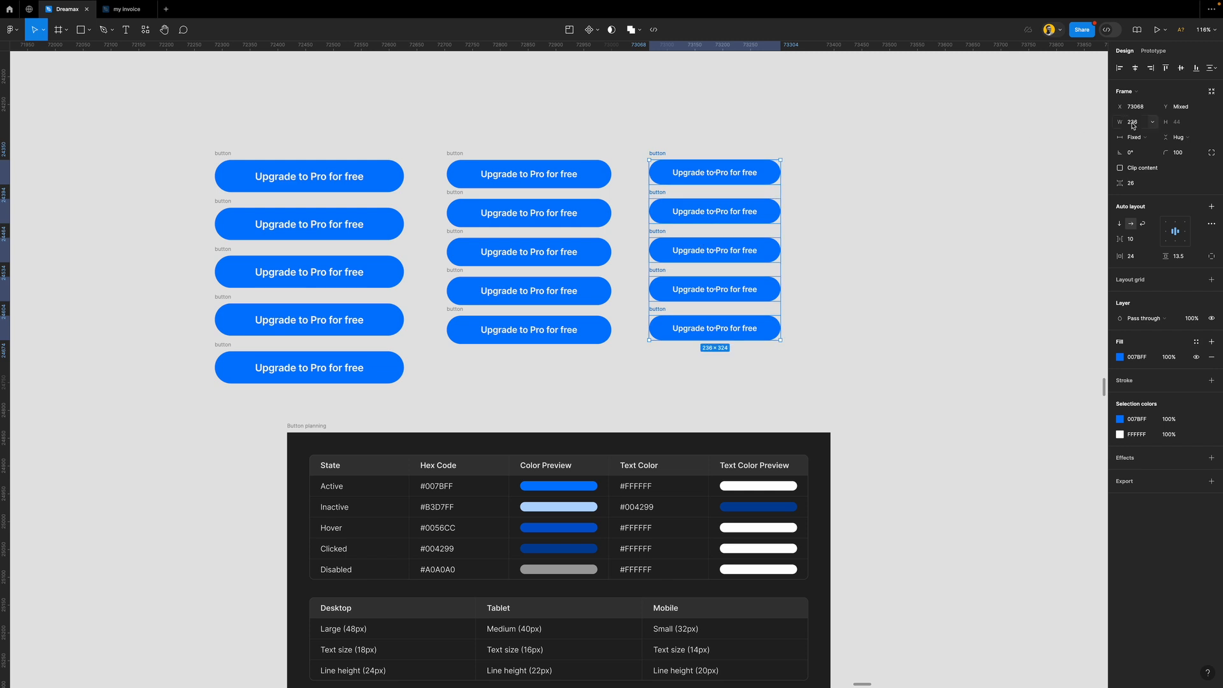
click(888, 234)
Draw a frame about 427 × 602 to the right of the button columns, its top level with theirs
scroll(866, 231, right, 5)
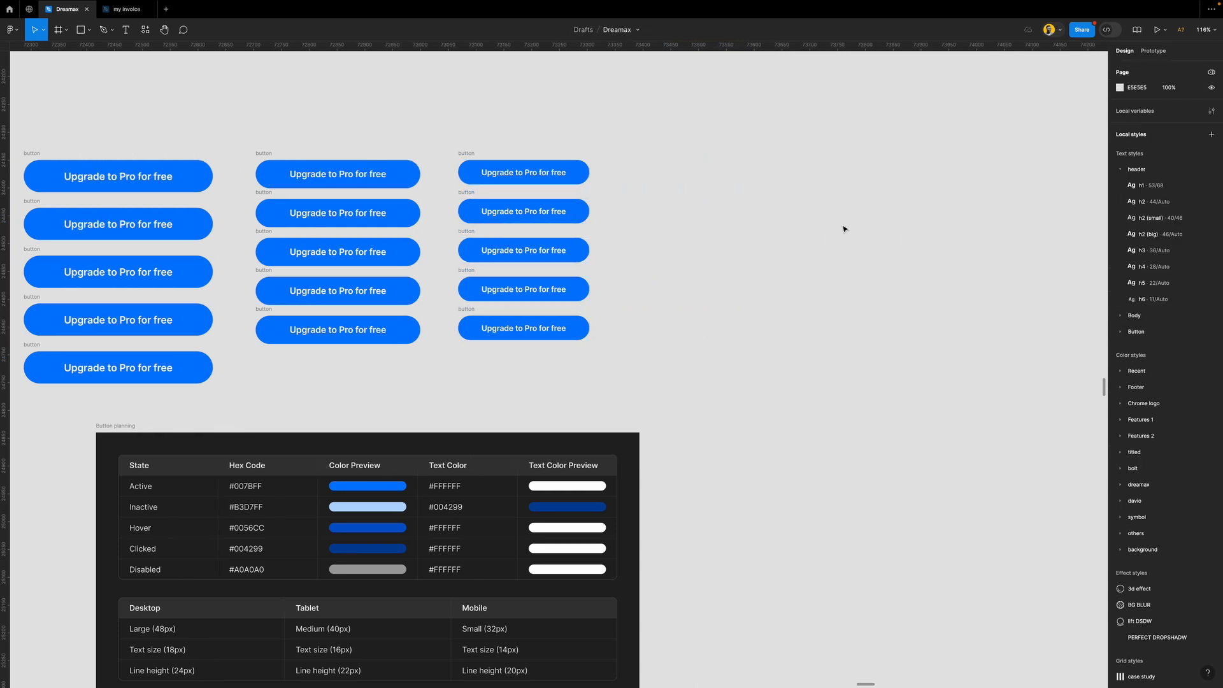
key(f)
mouse_move(705, 164)
mouse_down()
mouse_move(955, 492)
mouse_move(942, 498)
mouse_up()
drag(819, 251, 800, 246)
Set the width of the new frame to 390
click(1132, 125)
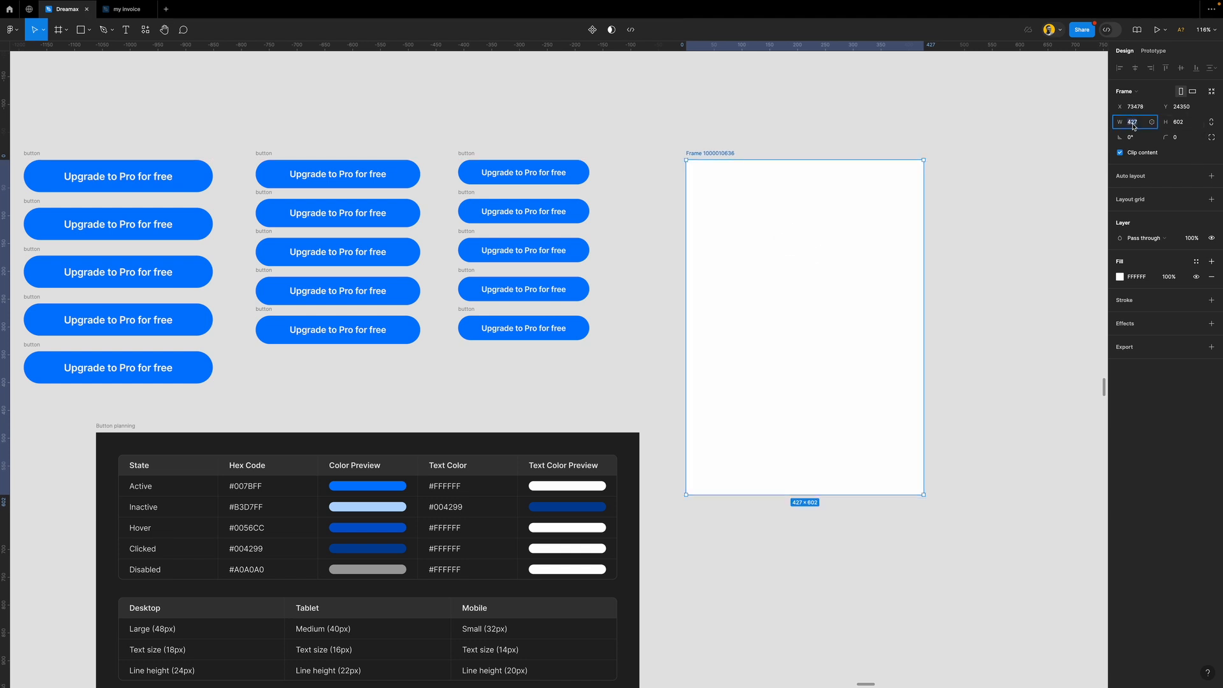
text(39)
key(Escape)
click(1135, 127)
text(390)
key(Return)
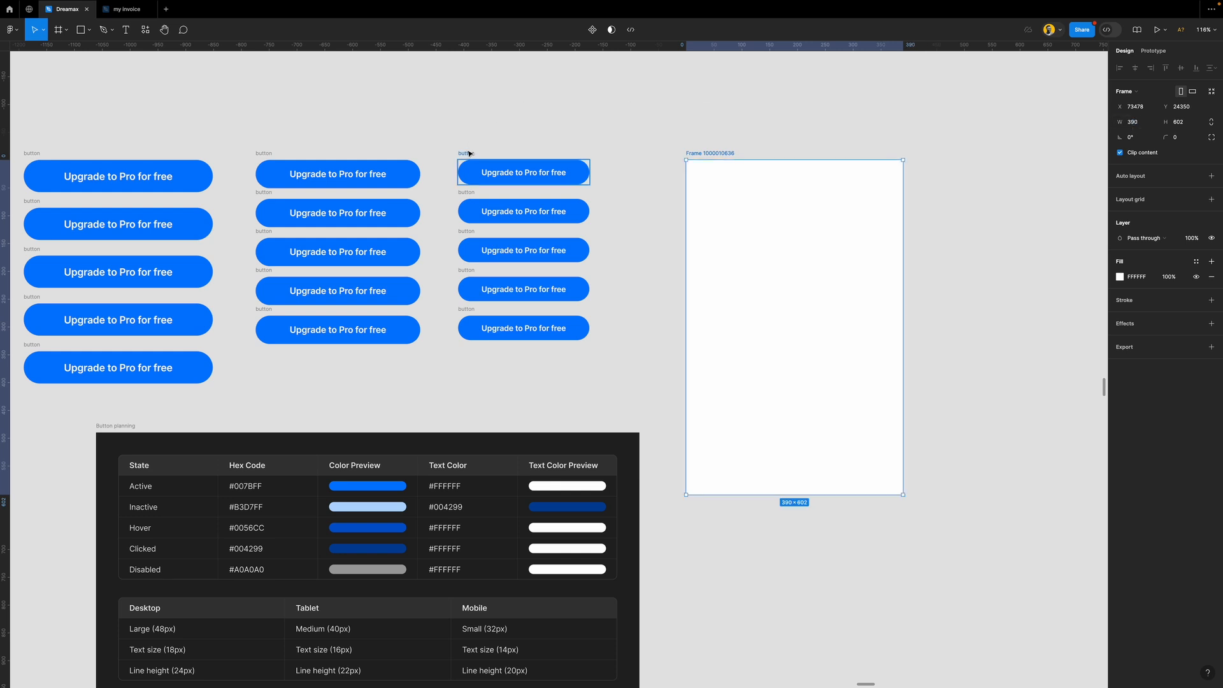
Place a copy of the top right-column button in the new frame and set the frame's height to 844
click(537, 171)
drag(537, 171, 812, 402)
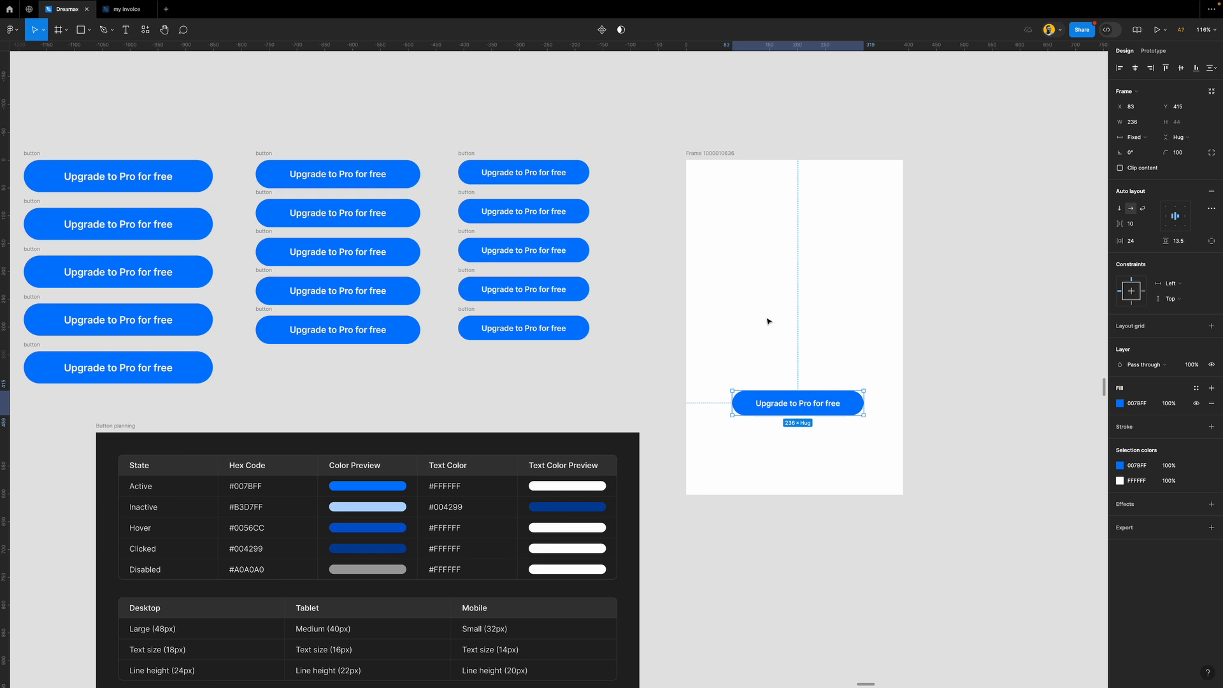
click(723, 154)
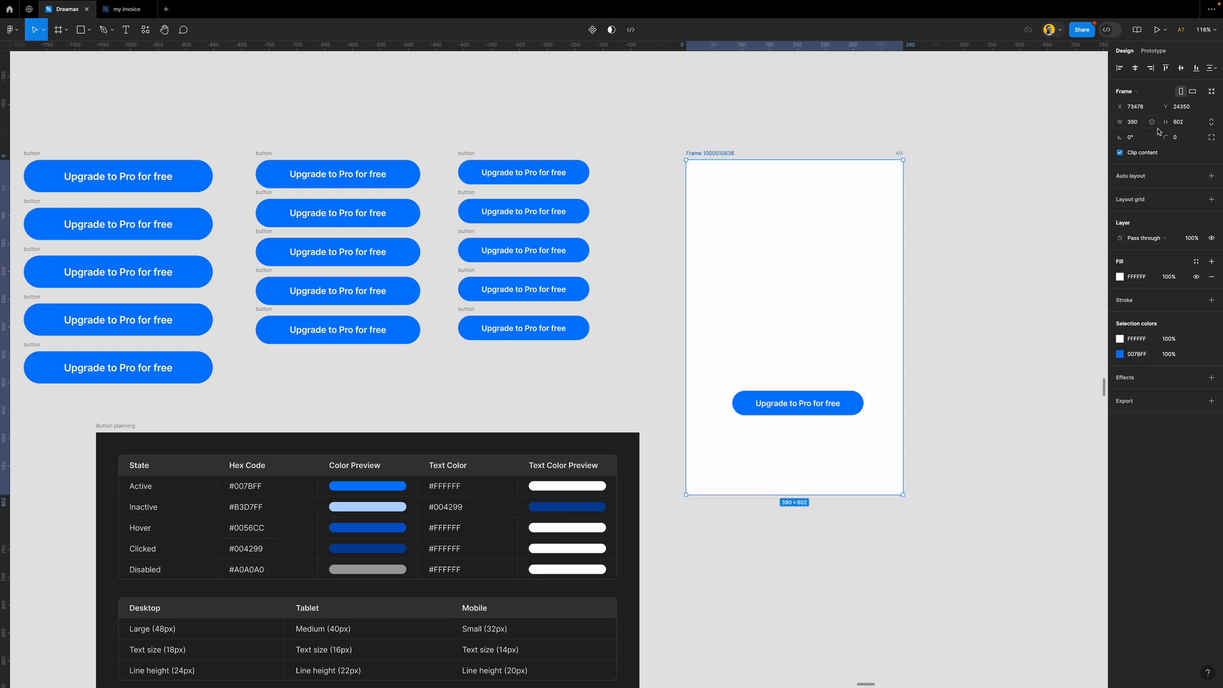
click(1186, 124)
text(844)
key(Return)
scroll(828, 357, down, 1)
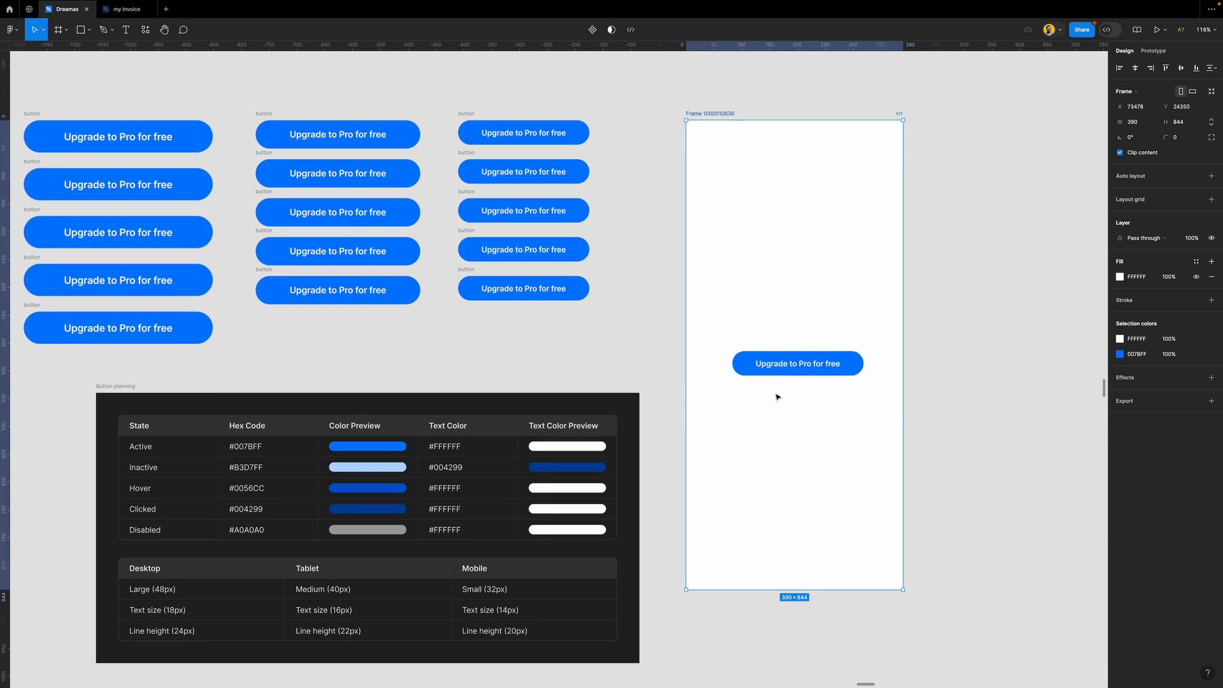
Center the copied button horizontally in the frame and check its distances to the frame edges
click(790, 368)
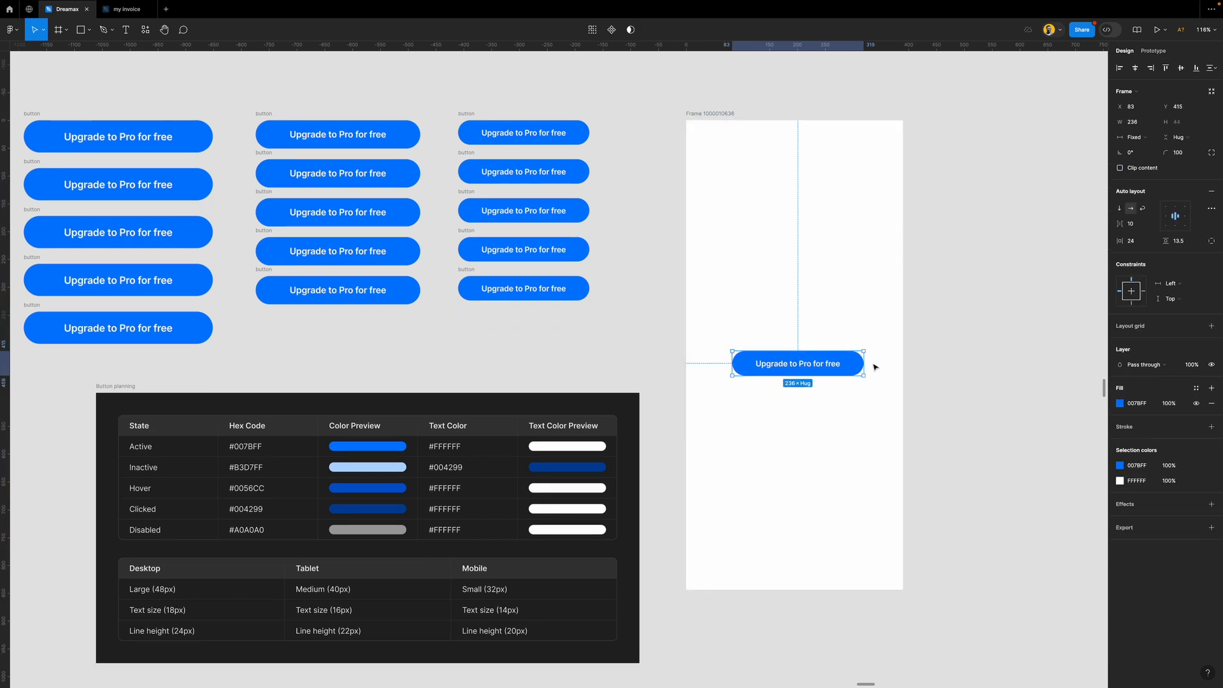
key(alt+h)
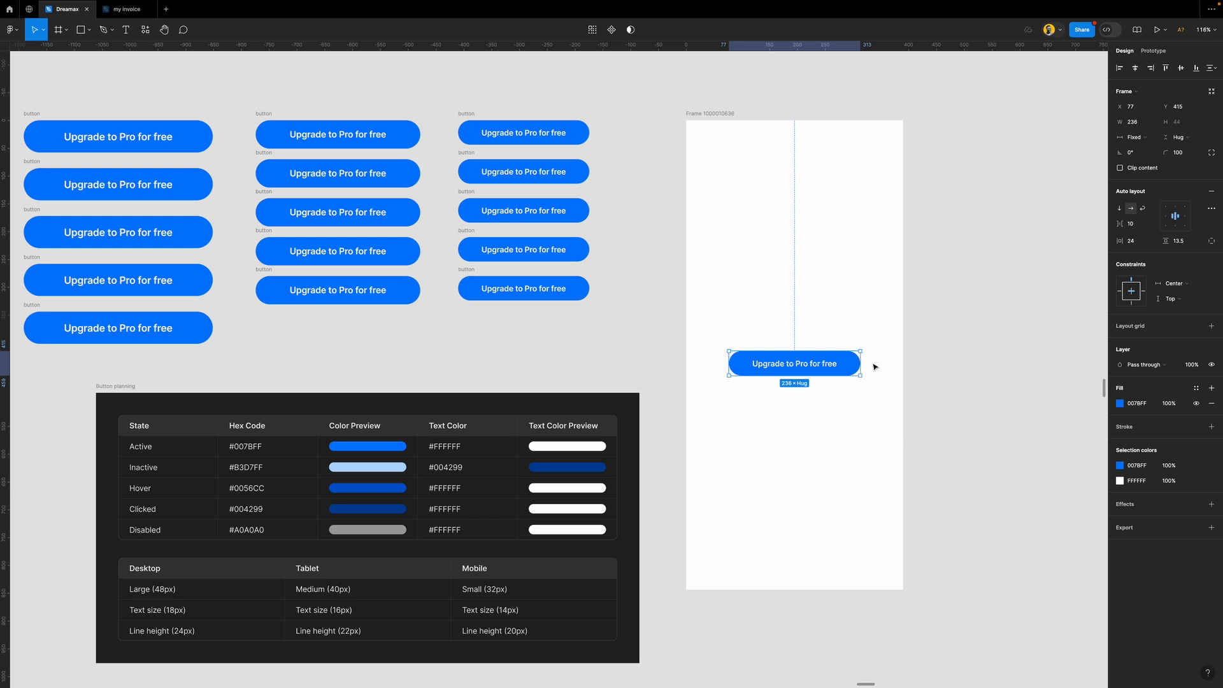
key(alt)
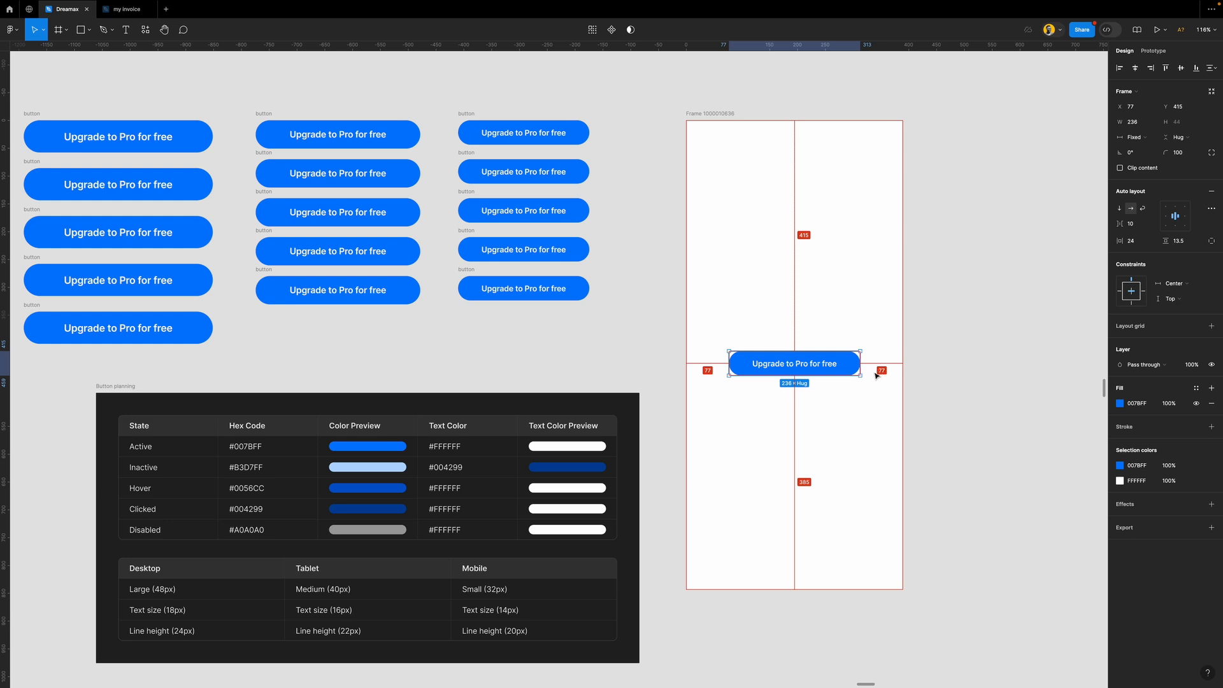
Widen the copied button to 351 and center it horizontally in the frame again
drag(860, 363, 903, 363)
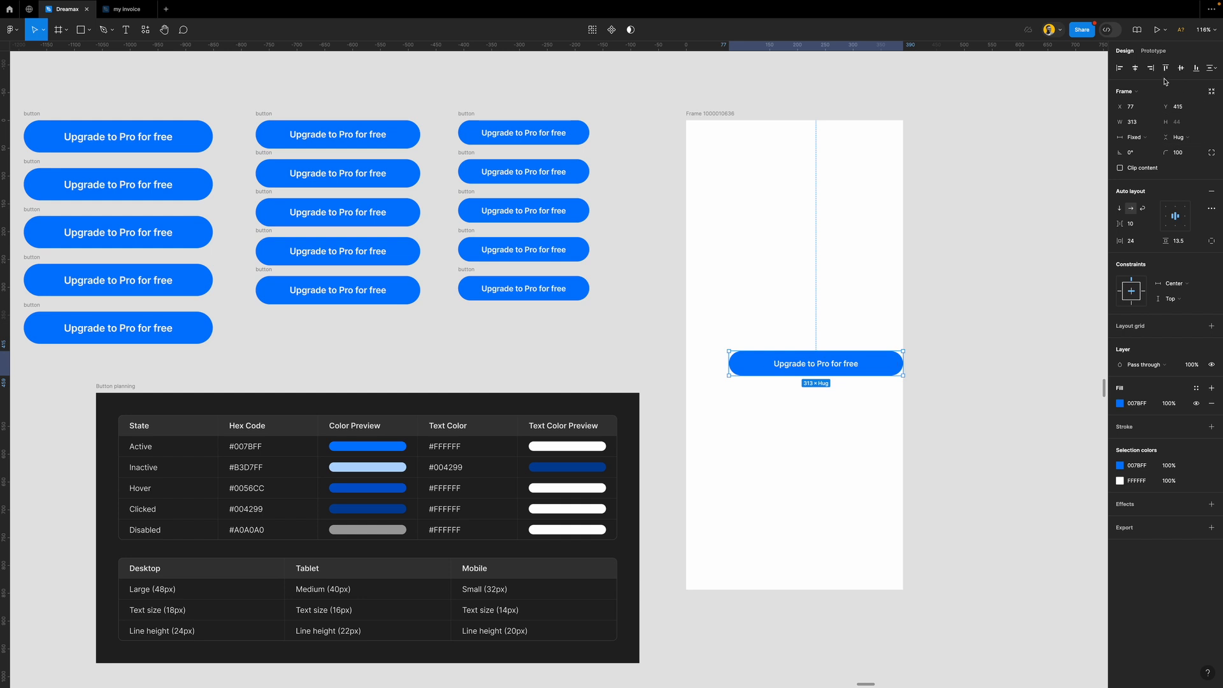
click(1135, 67)
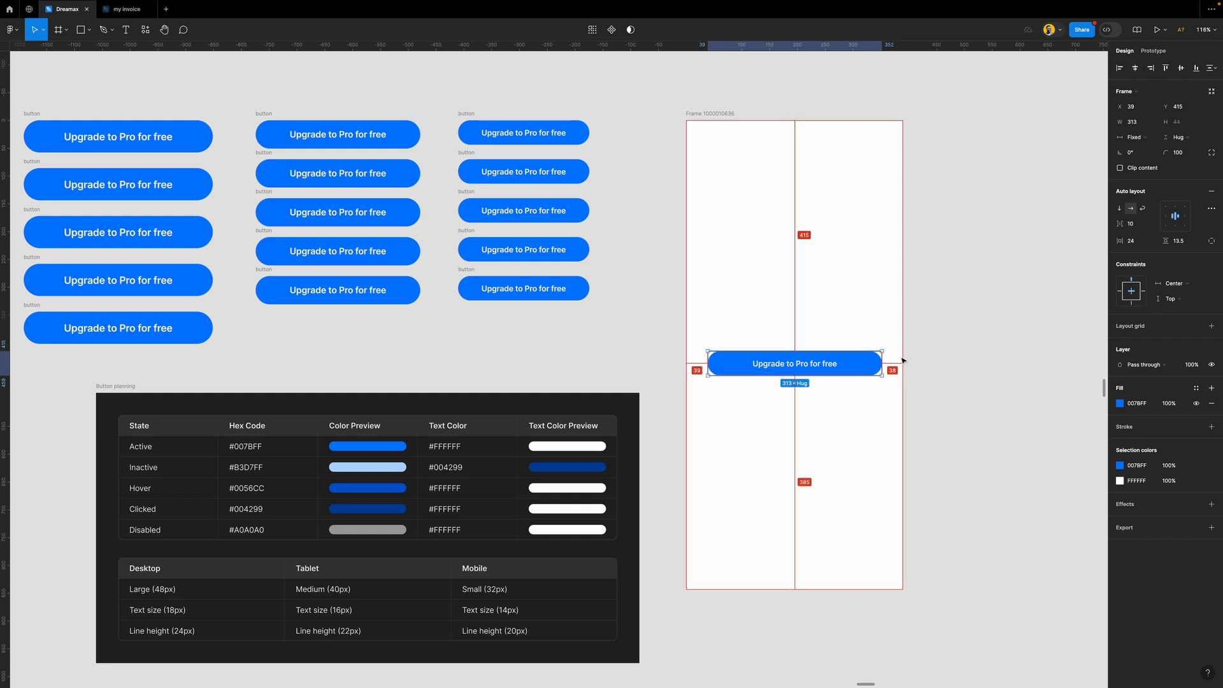
drag(886, 361, 904, 352)
click(1135, 68)
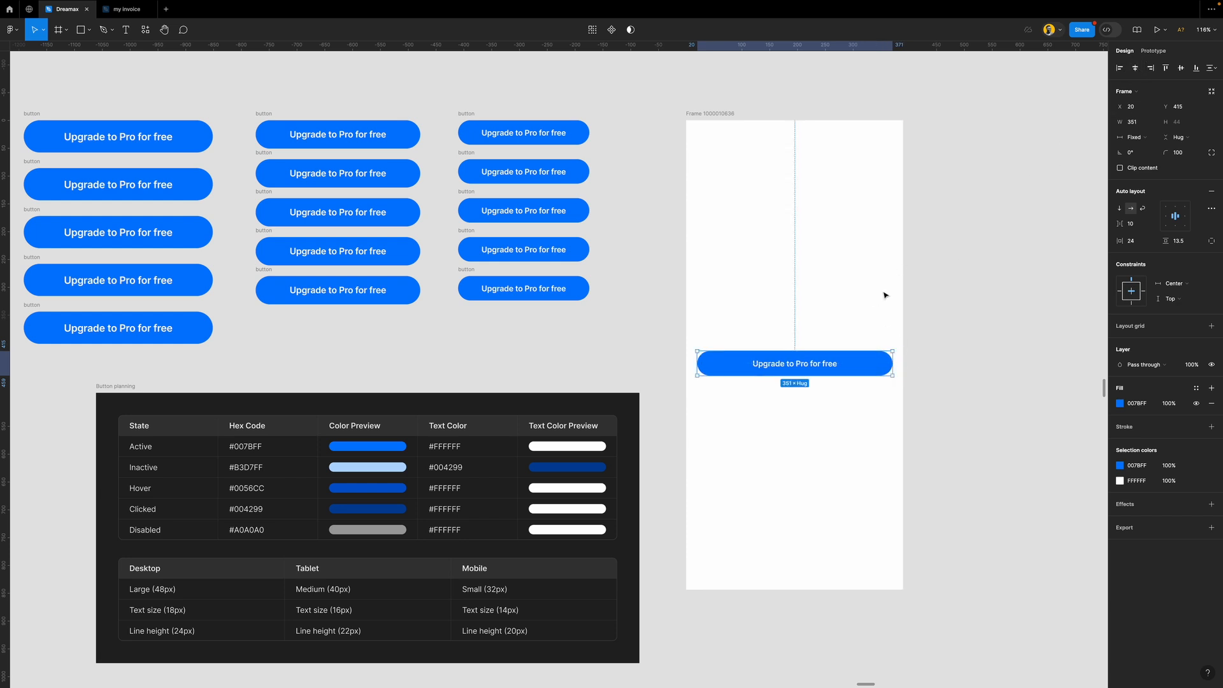
Add a layout grid to the 390 × 844 frame and change its type to Columns
click(697, 114)
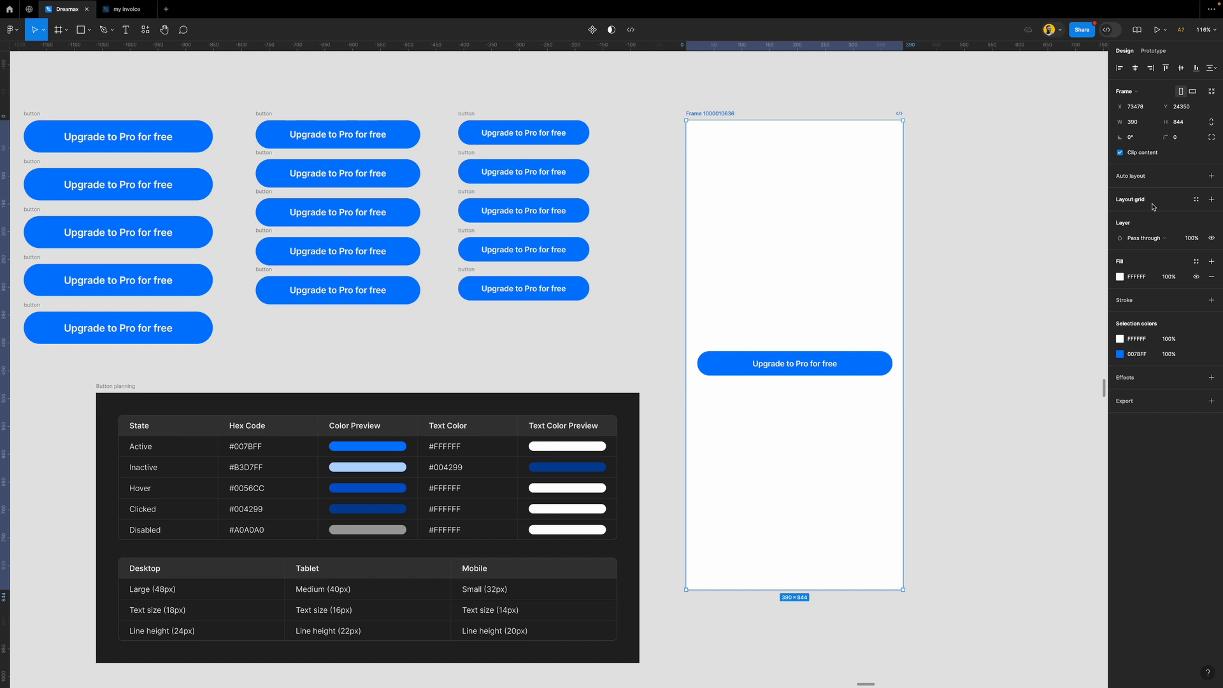
click(1148, 203)
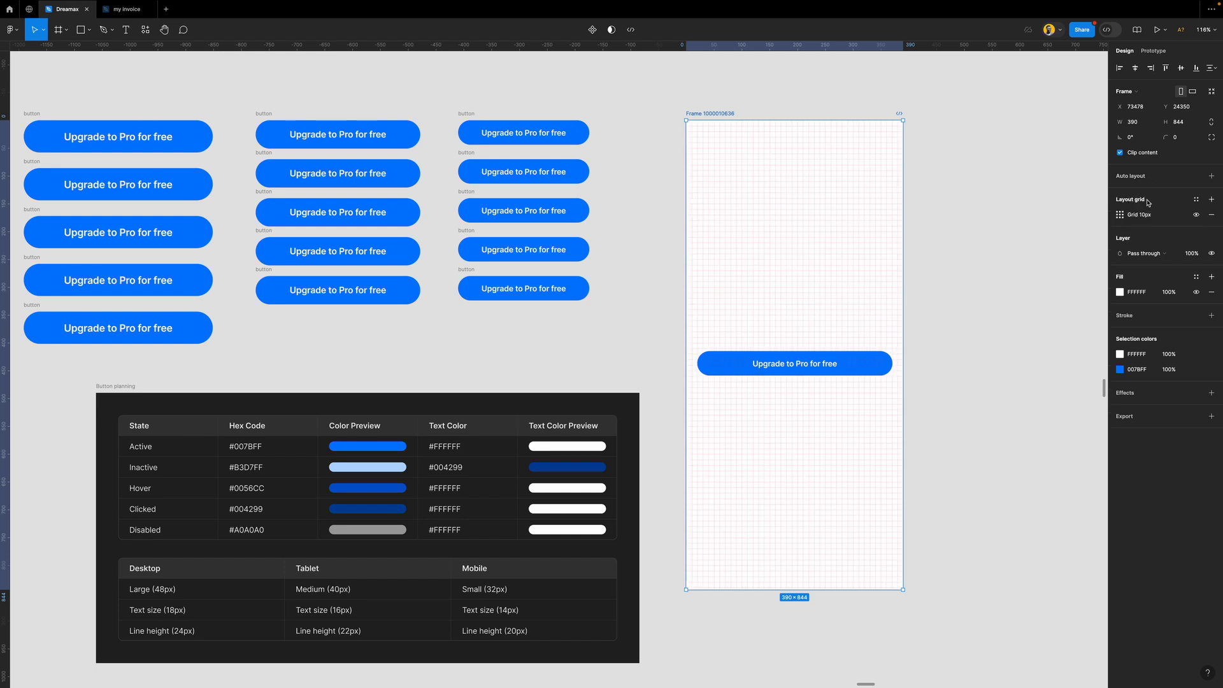
click(1119, 216)
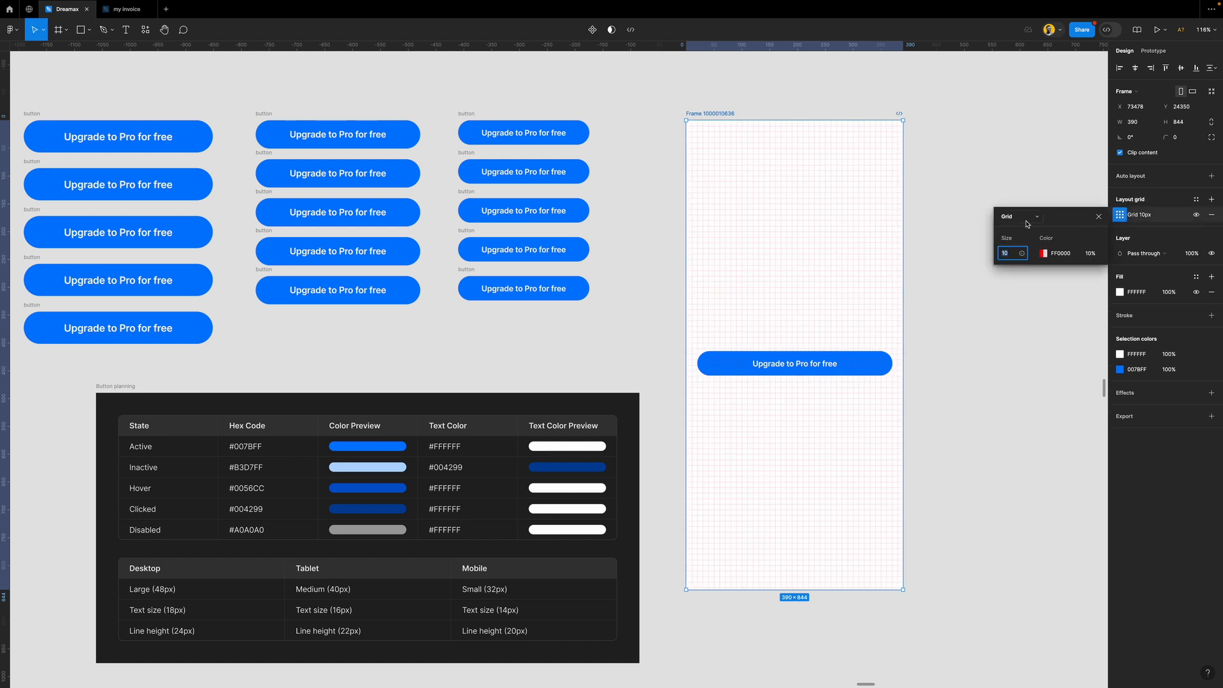
click(1124, 218)
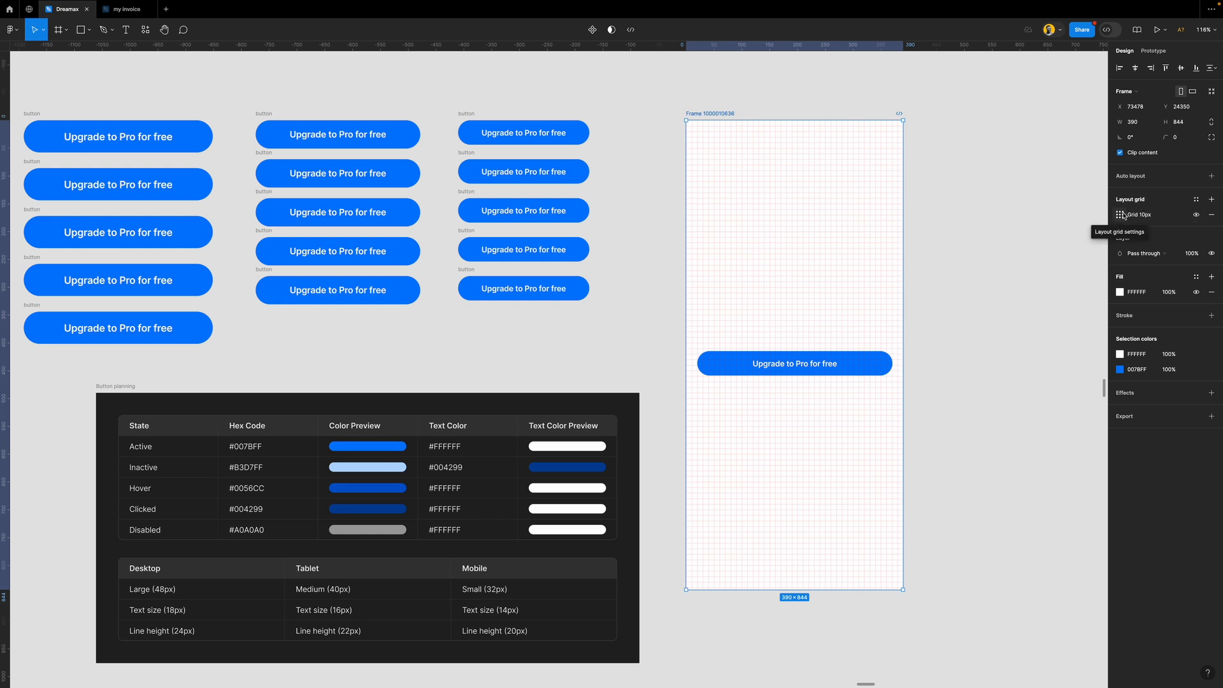
click(1123, 218)
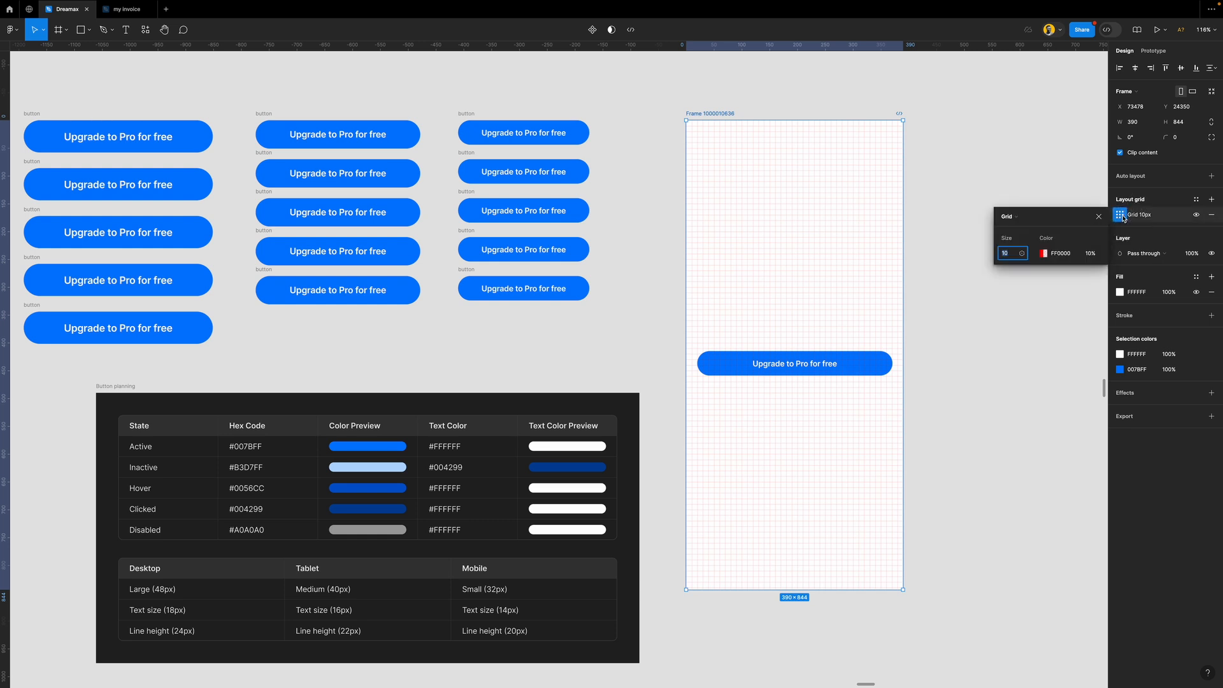
click(1036, 220)
click(1028, 229)
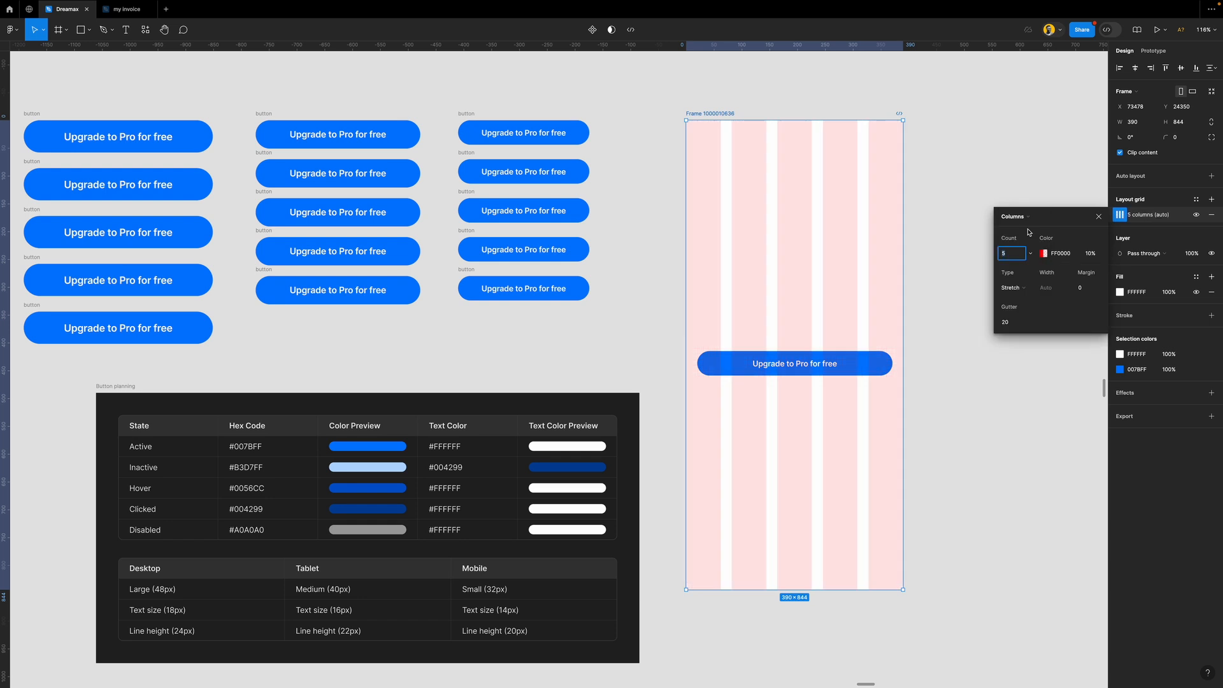
Configure the frame's column grid with a count of 4, a margin of 20 and a gutter of 16
scroll(764, 255, right, 5)
scroll(658, 372, up, 4)
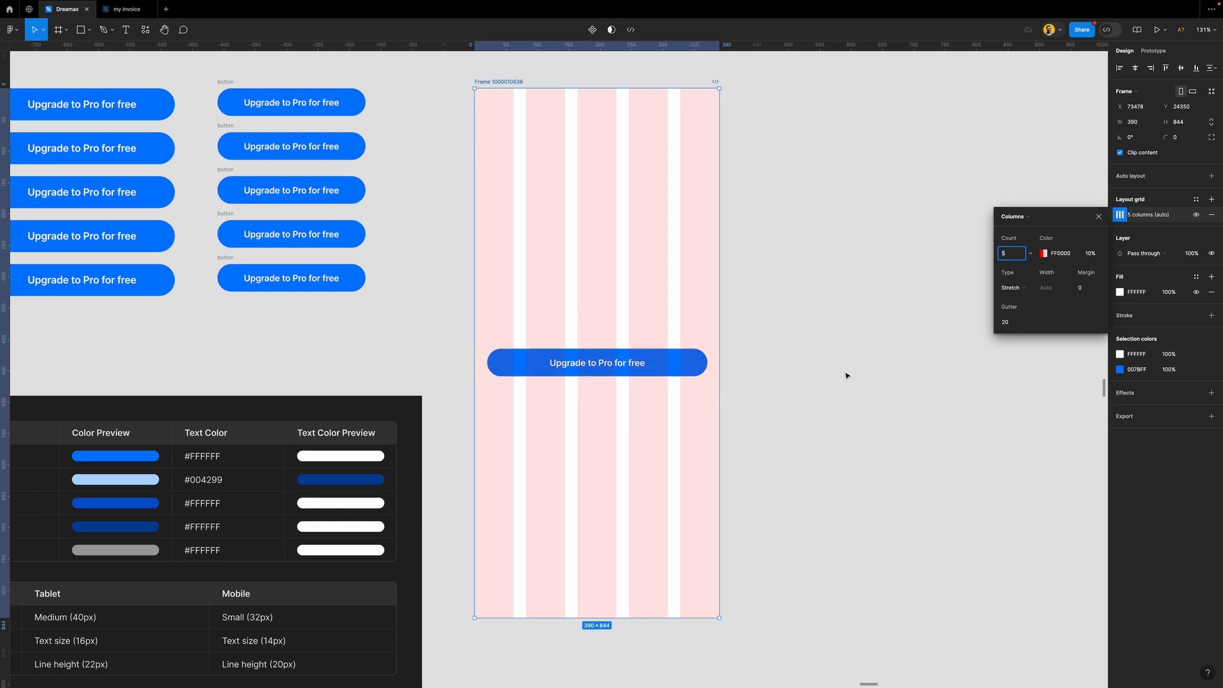
click(1030, 254)
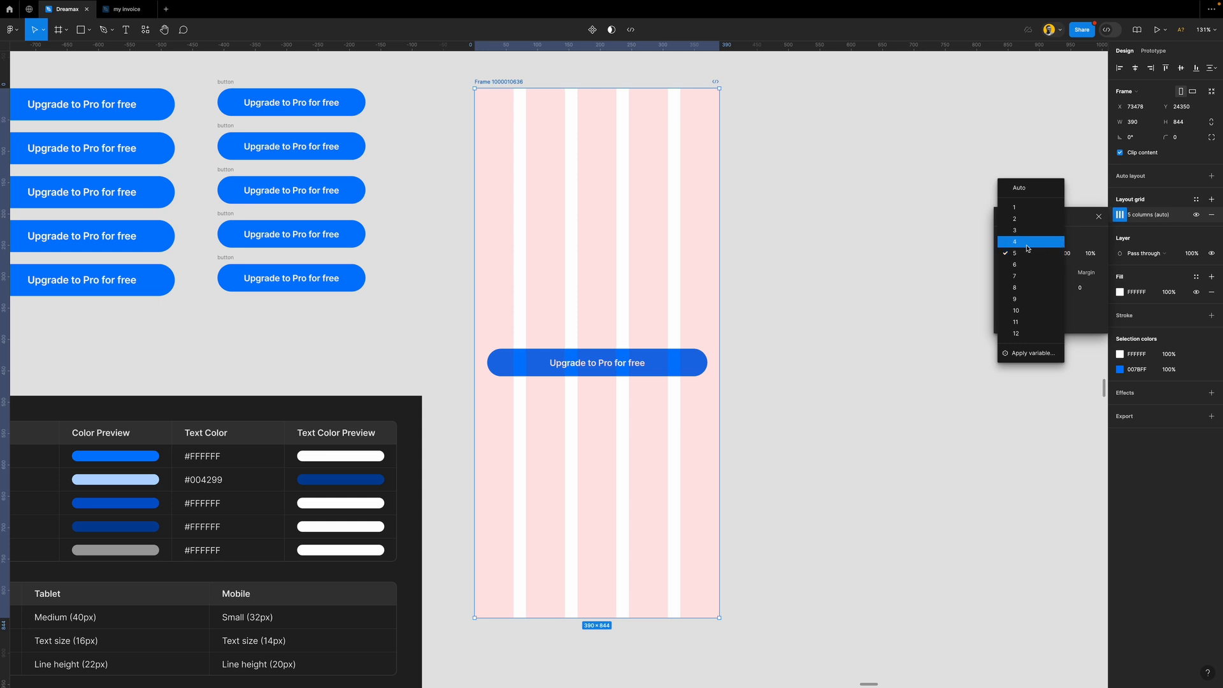
click(1021, 246)
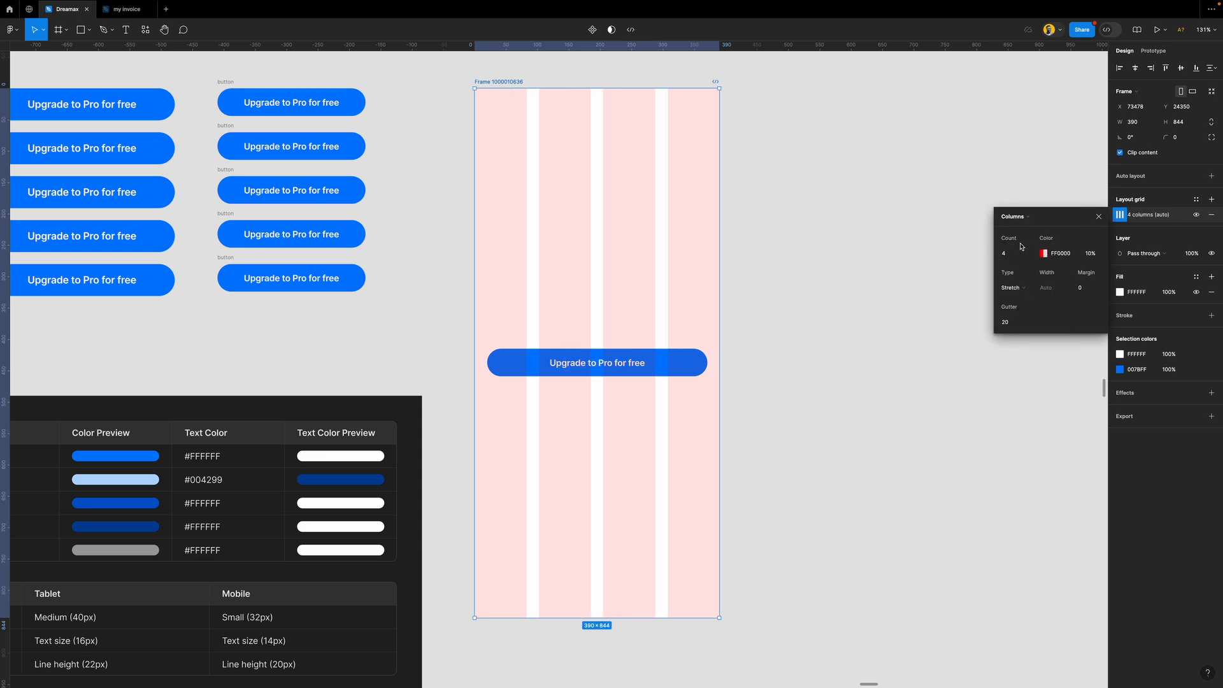
click(1089, 292)
text(20)
key(Return)
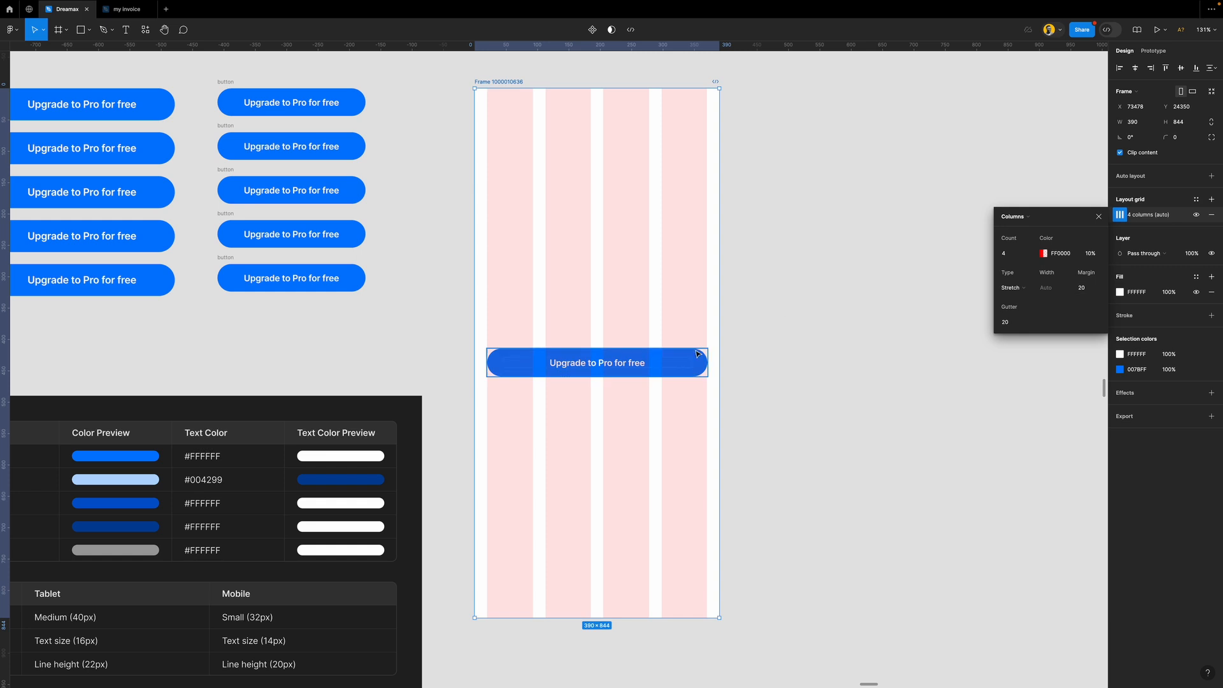
click(1009, 324)
text(16)
key(Return)
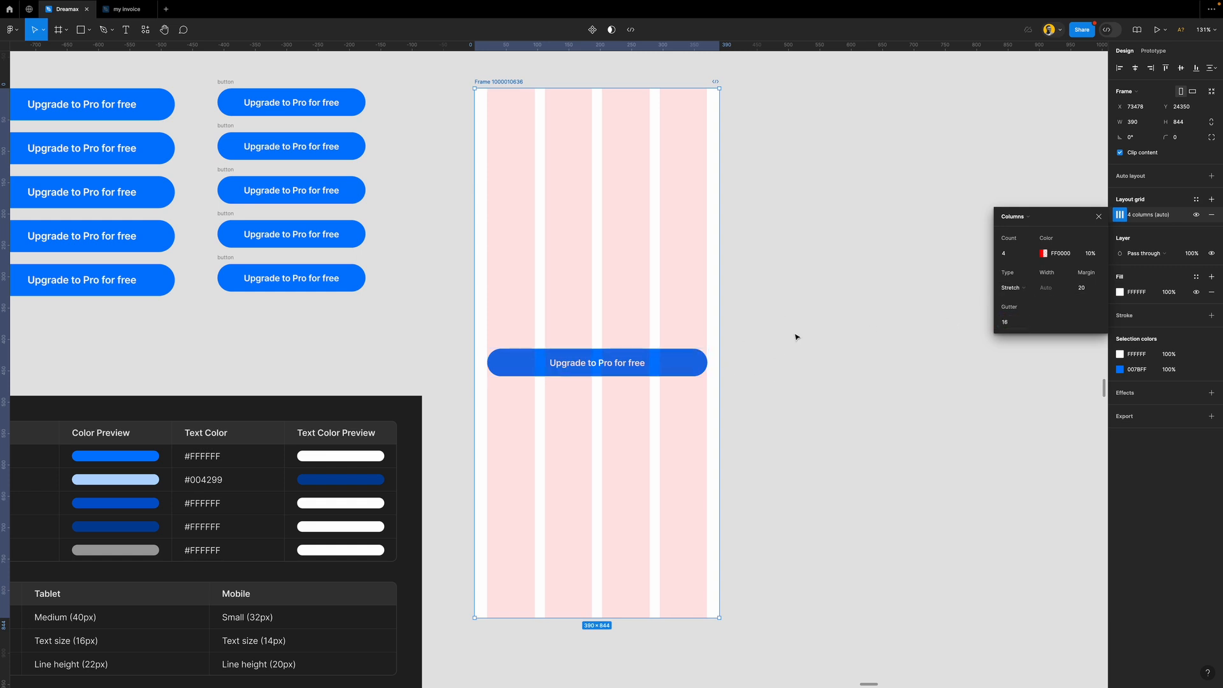
Resize the button inside the frame to a width of 350 so it fits the outer edges of the columns
click(628, 368)
ctrl+scroll(631, 392, up, 5)
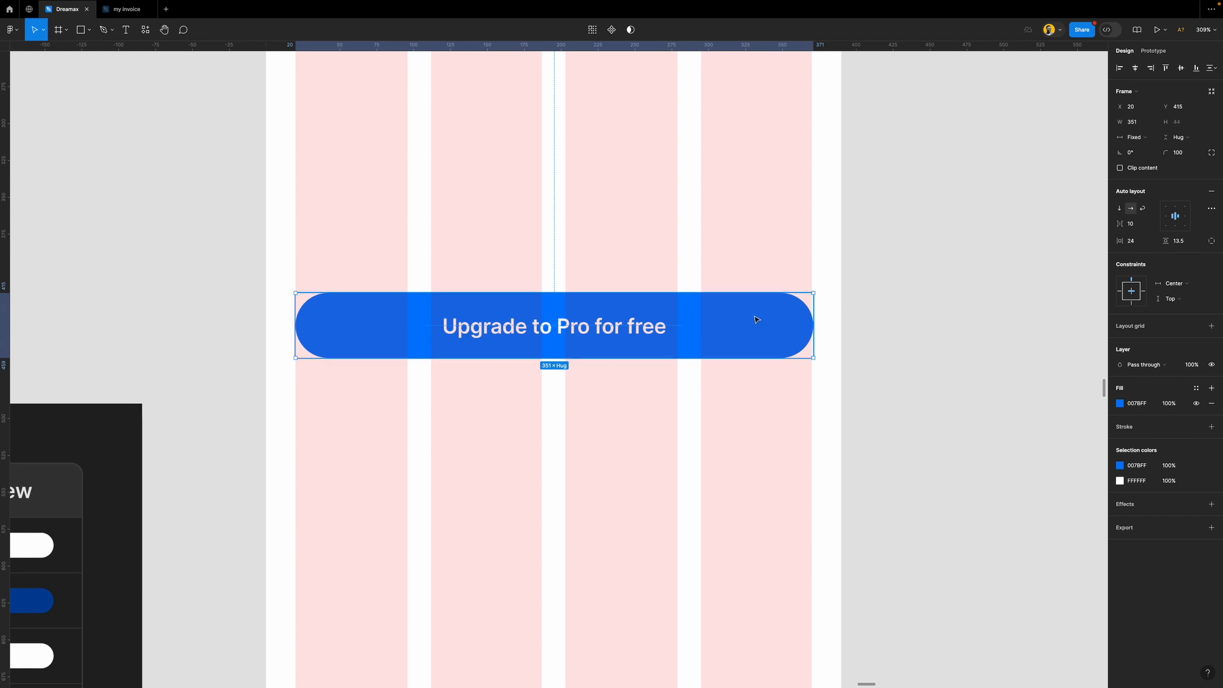
drag(813, 306, 811, 303)
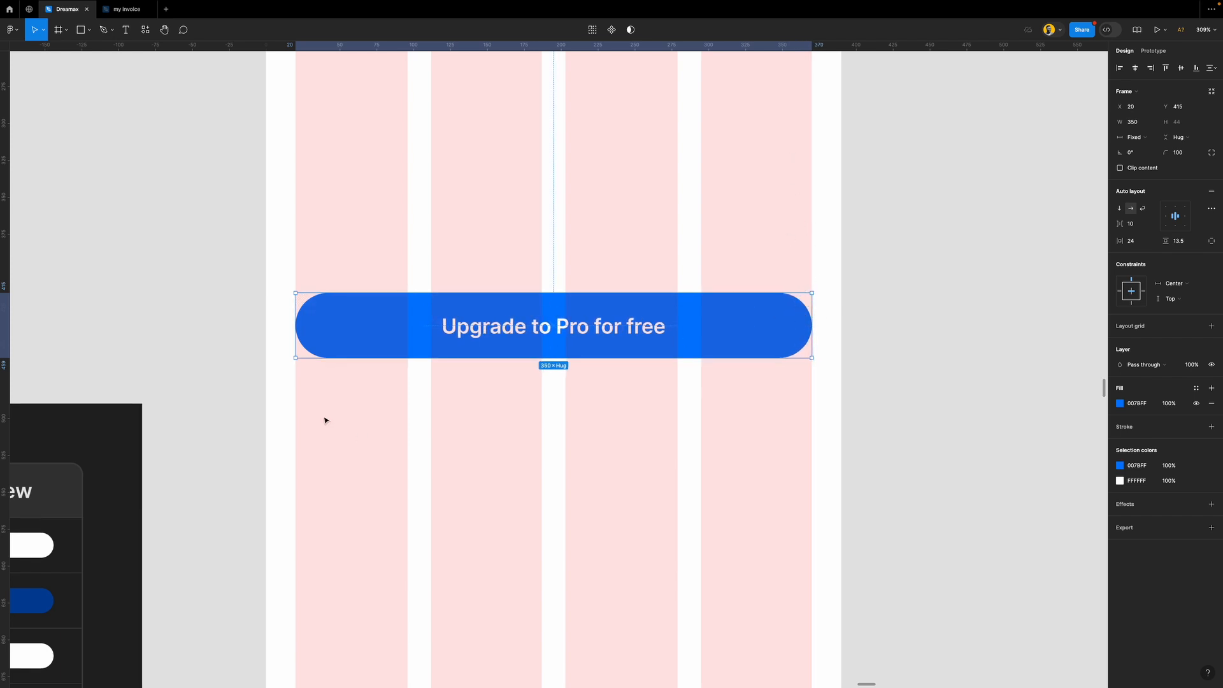
mouse_move(295, 325)
mouse_down()
mouse_move(427, 329)
mouse_move(294, 330)
mouse_up()
scroll(485, 350, down, 5)
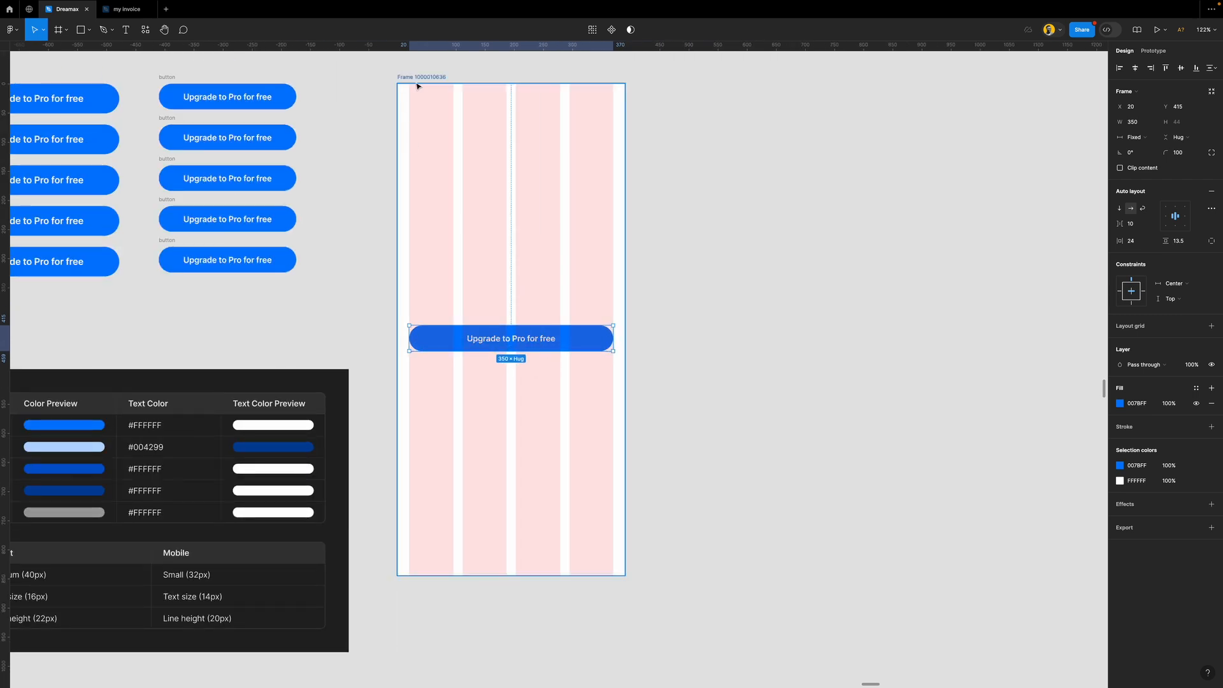
Move the 390 × 844 frame farther away from the button columns and hide its layout grid
drag(417, 86, 602, 82)
click(1193, 215)
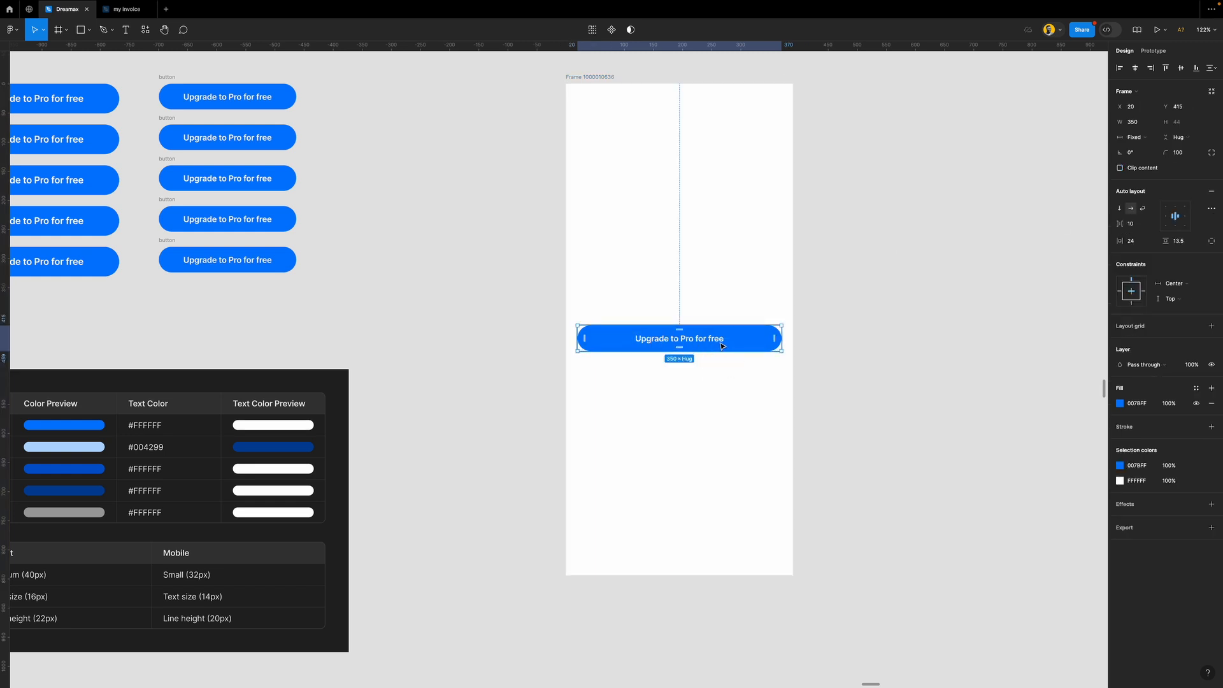
Set the width of all five right-column buttons to 350
scroll(384, 252, up, 2)
scroll(384, 253, left, 3)
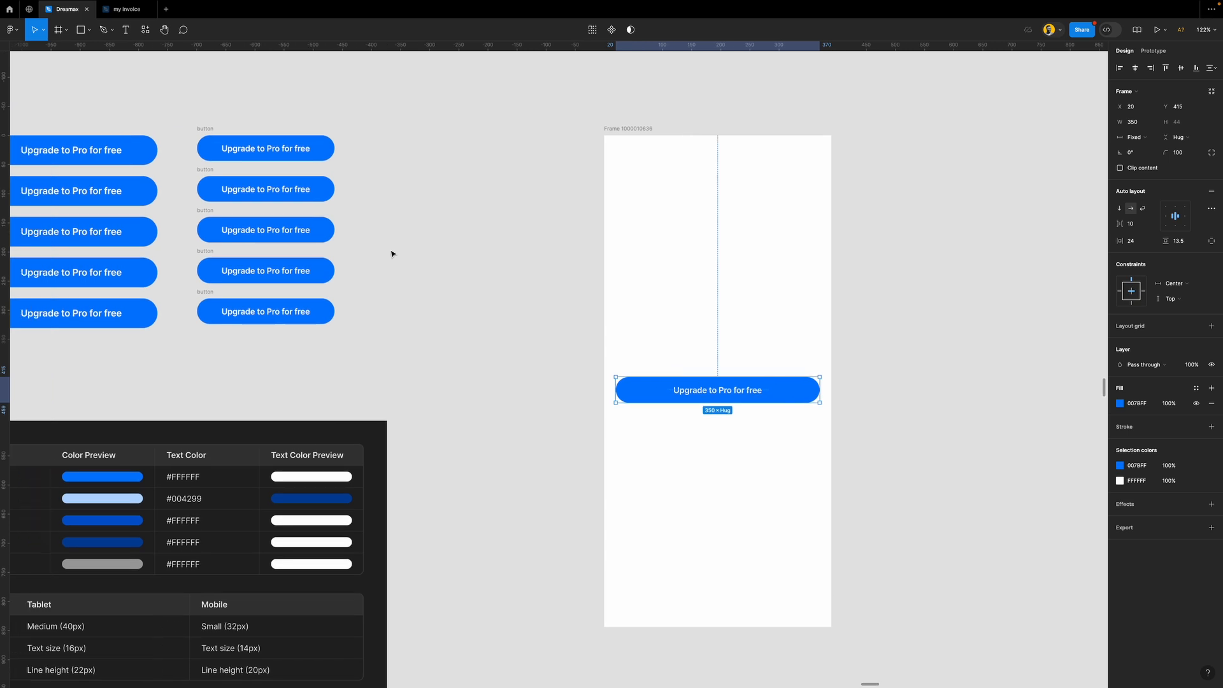
drag(476, 104, 229, 381)
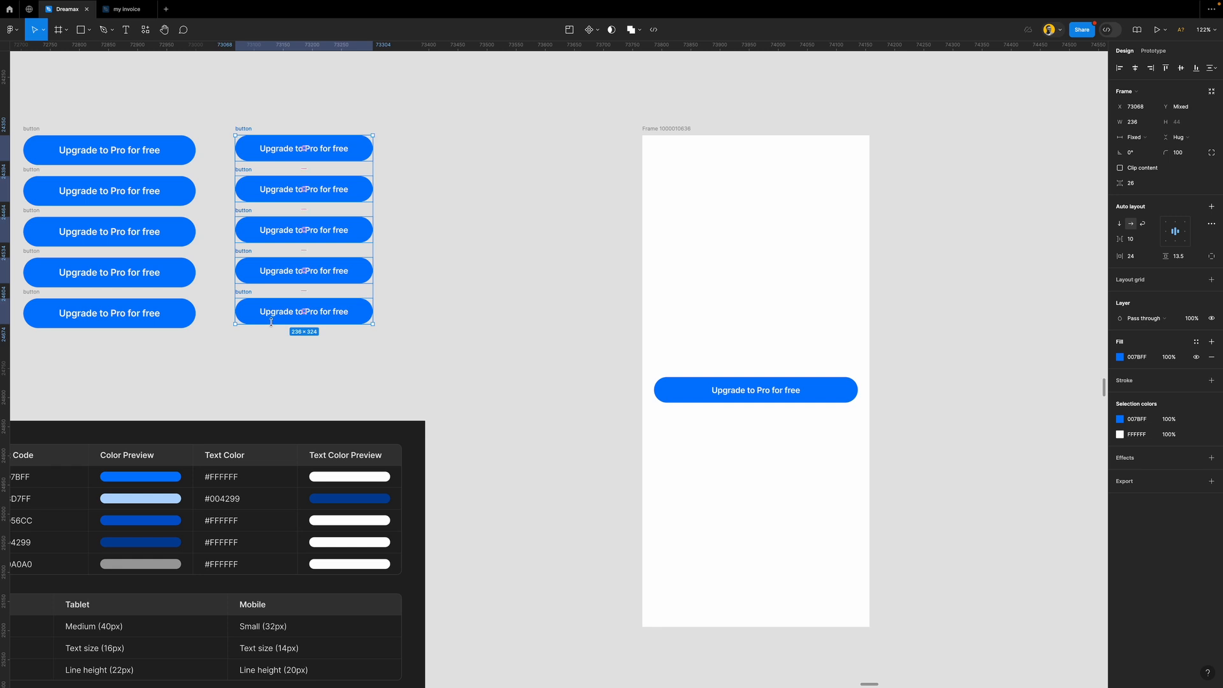
right_click(329, 228)
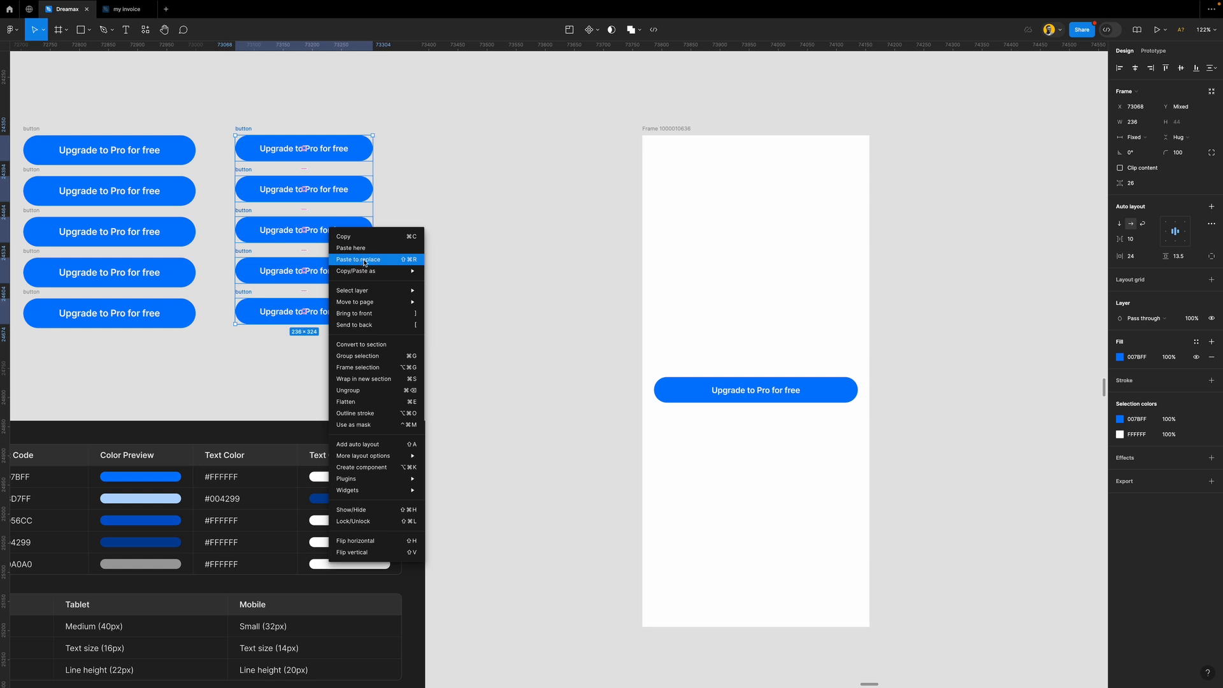
click(463, 215)
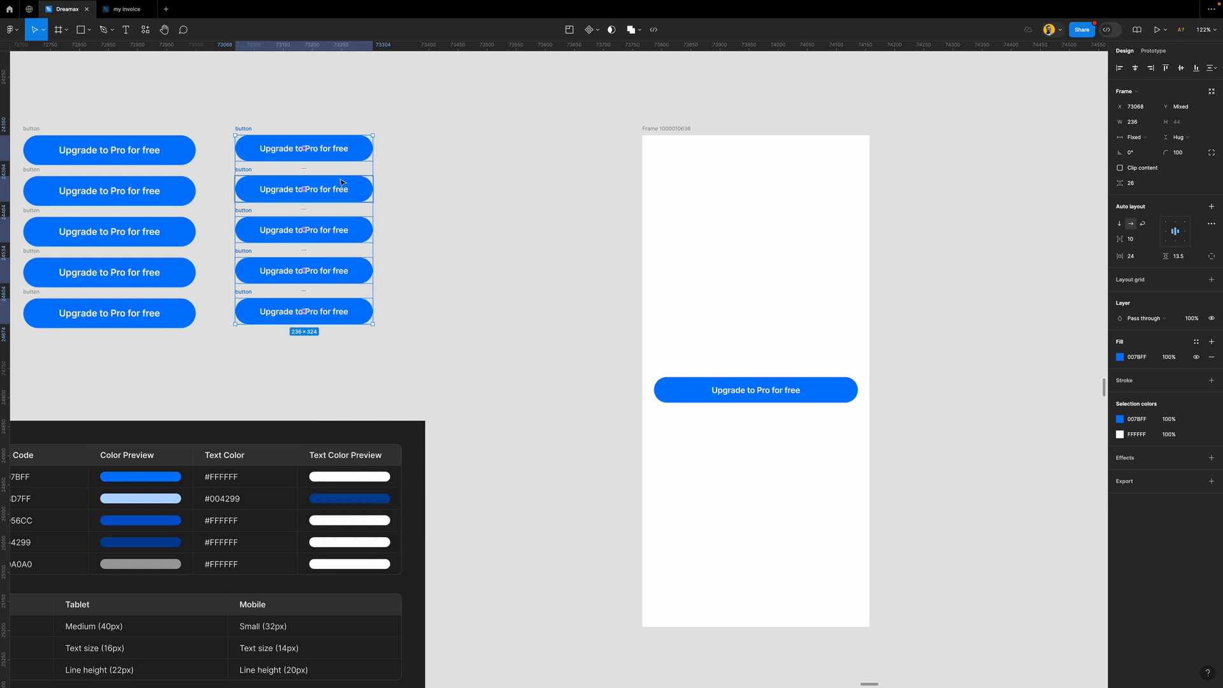
key(ctrl+z)
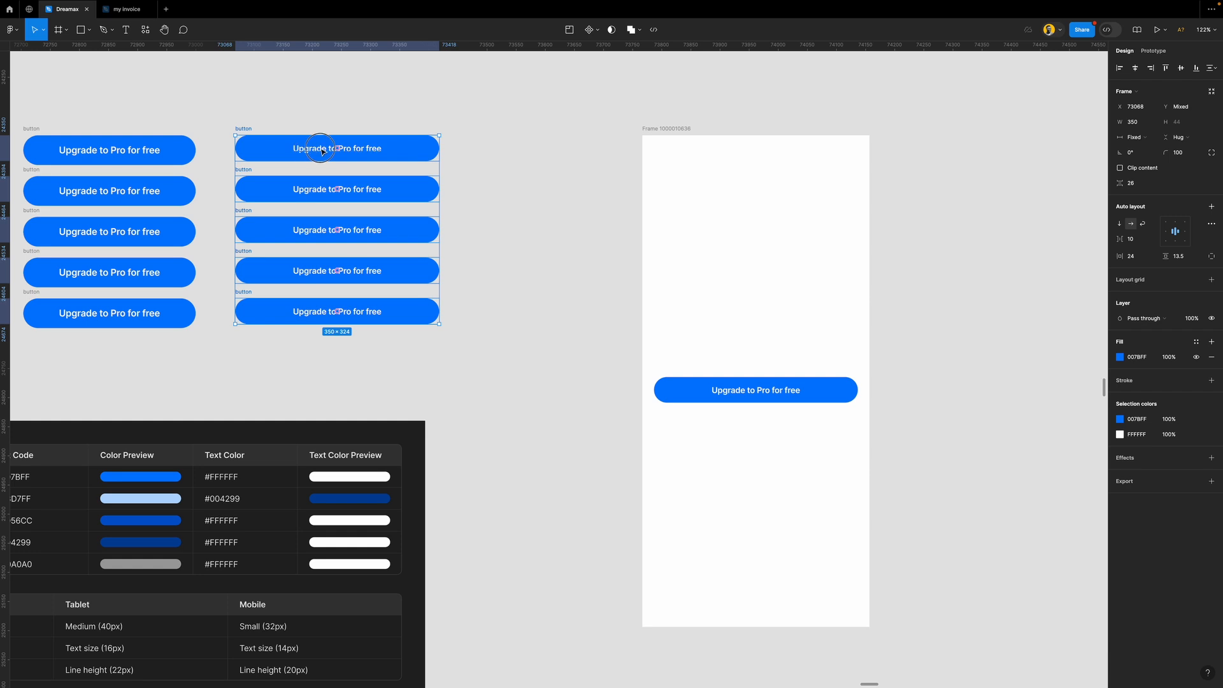
Widen the five middle-column buttons to about 370 and shift the right-column buttons farther right to make room
drag(321, 156, 156, 326)
key(Escape)
scroll(537, 194, down, 3)
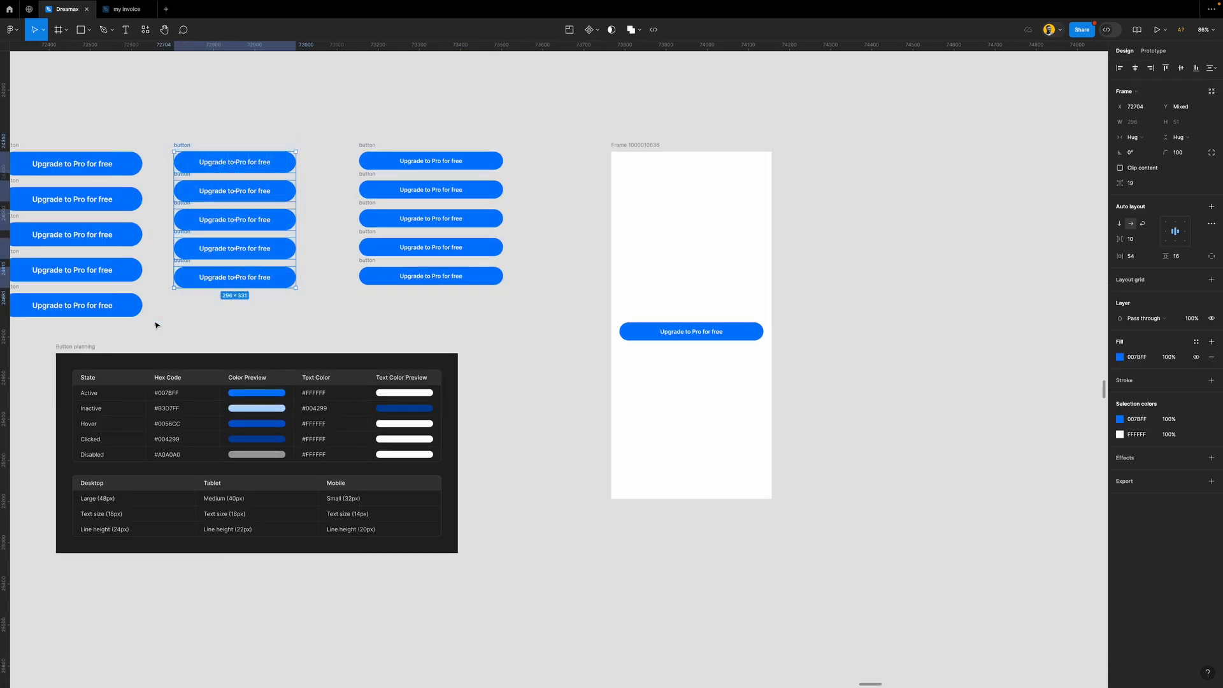
drag(299, 207, 326, 202)
drag(343, 132, 547, 312)
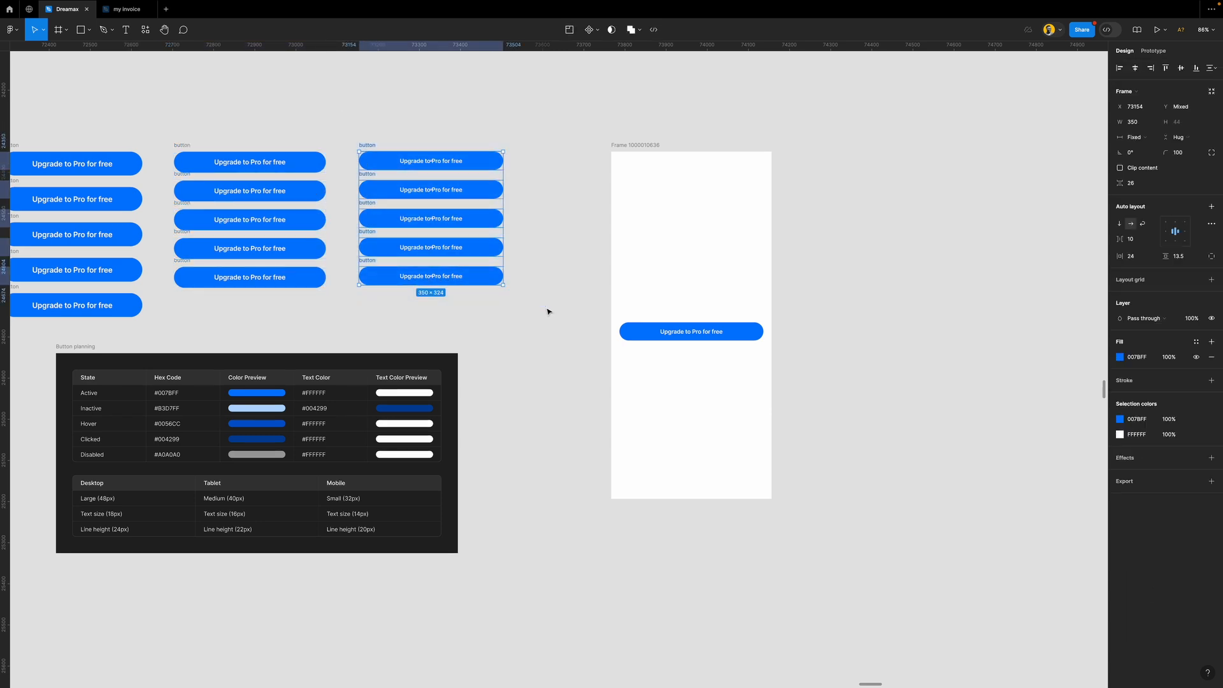
scroll(486, 190, down, 3)
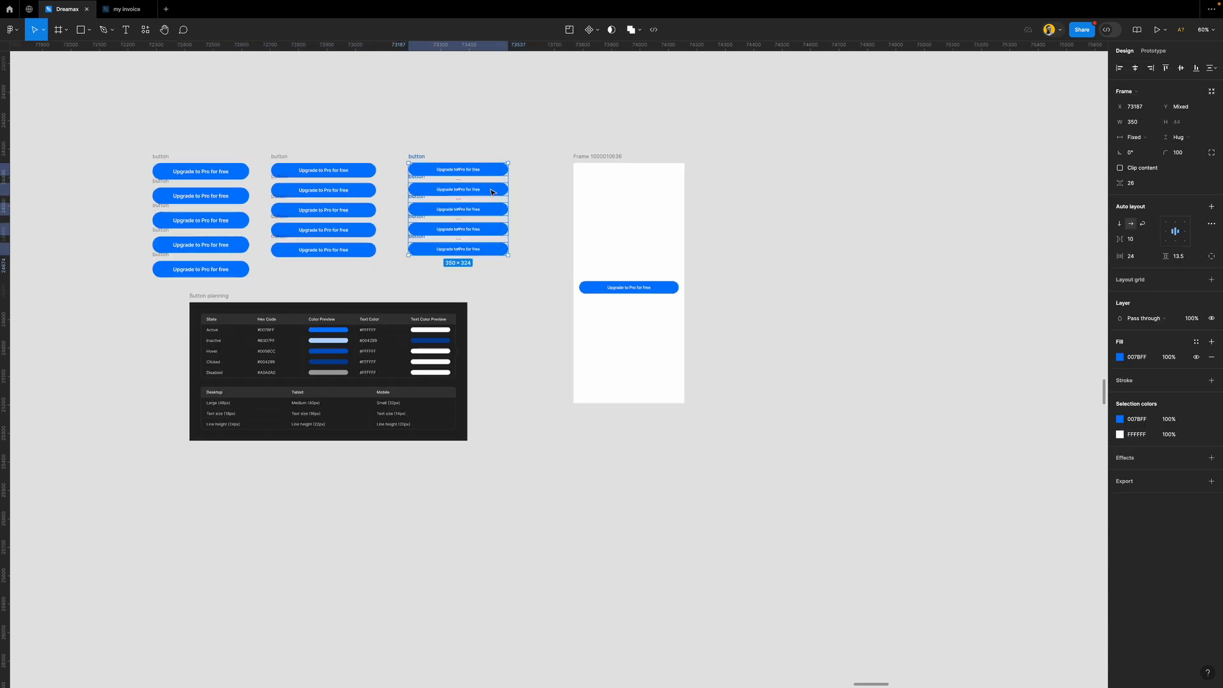
Move all three button columns upward together and tidy them up into evenly spaced rows and columns
drag(536, 133, 145, 279)
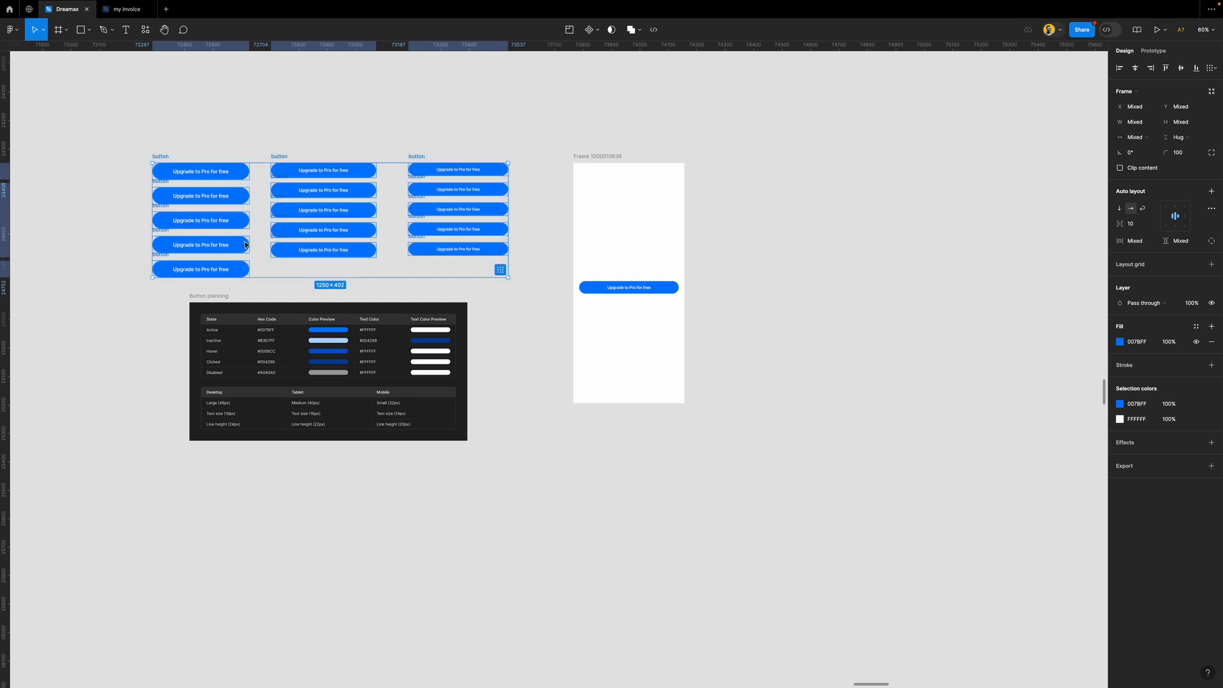
drag(299, 226, 299, 194)
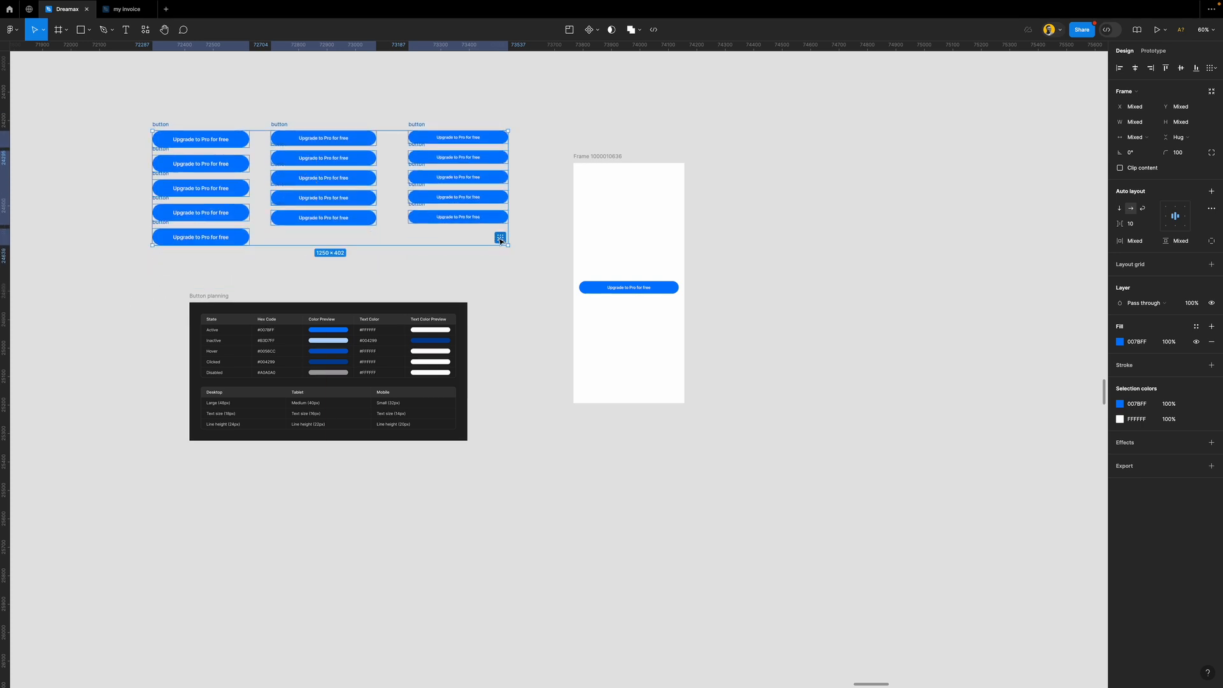
click(500, 238)
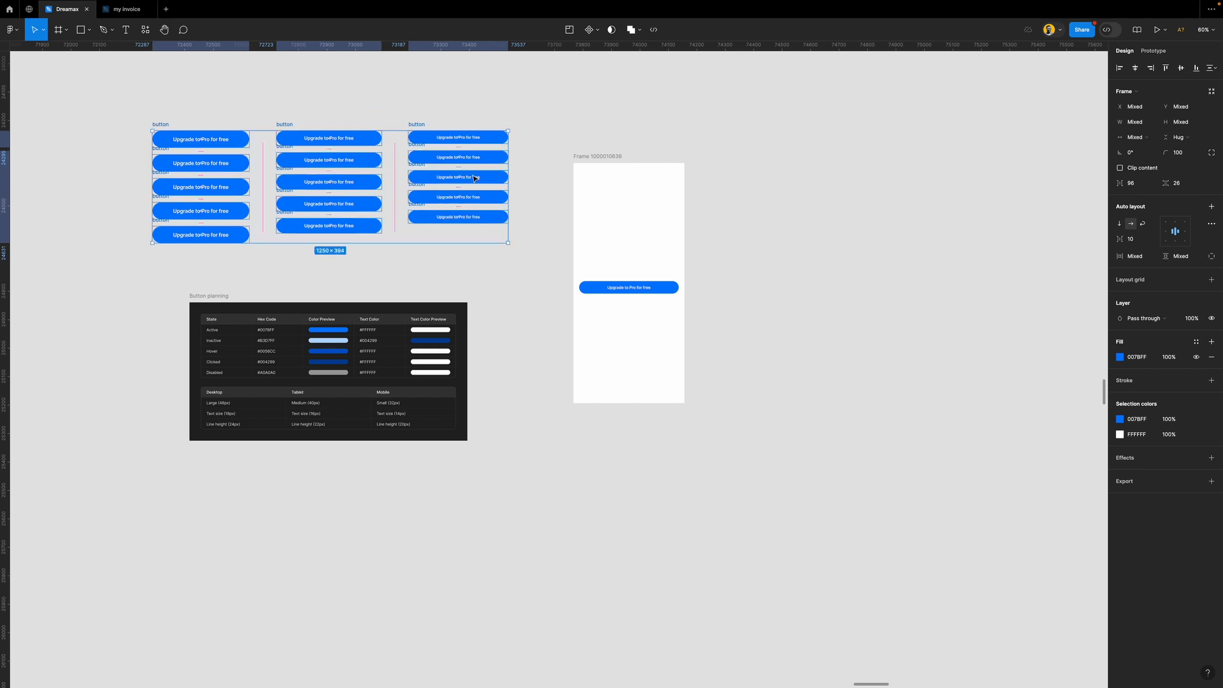
Move the 390 × 844 frame farther right of the buttons and rename it "ui"
drag(601, 161, 768, 120)
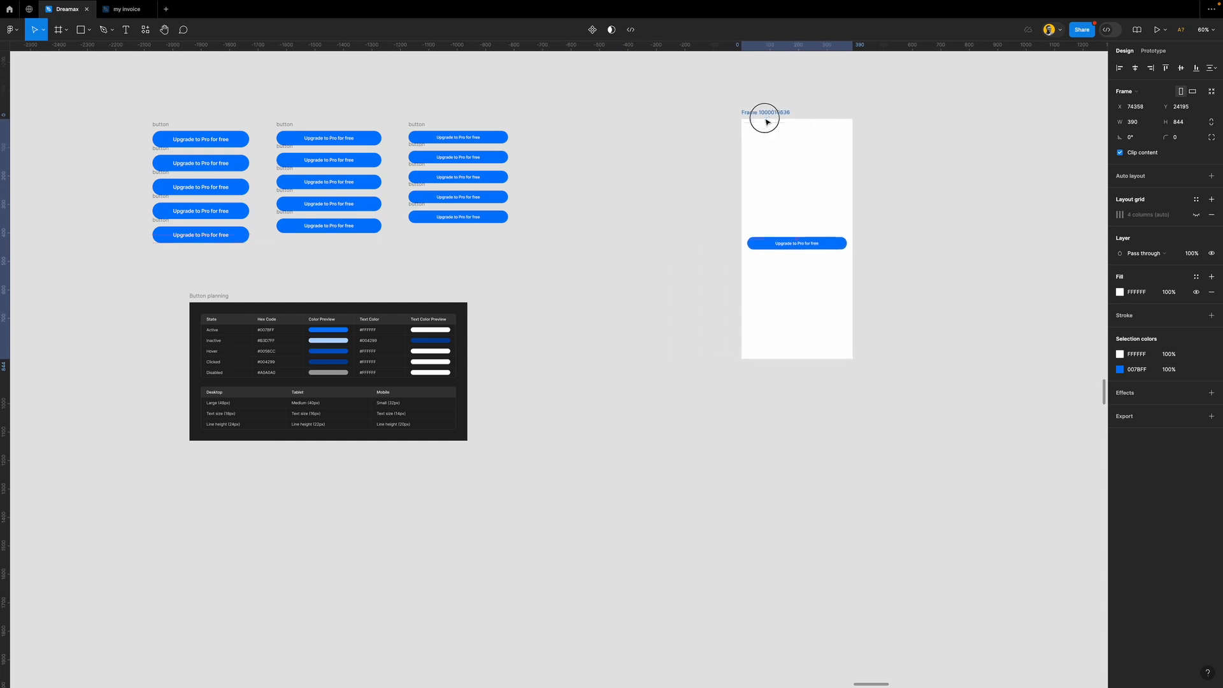
double_click(768, 116)
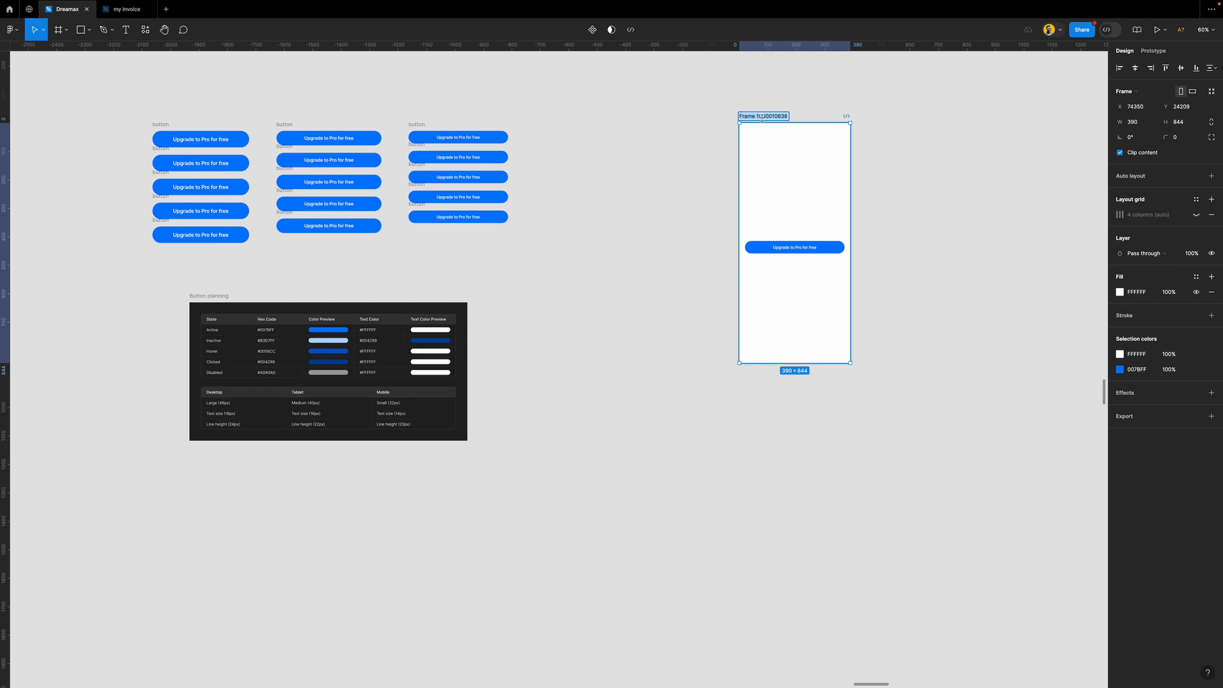
text(ui)
key(Return)
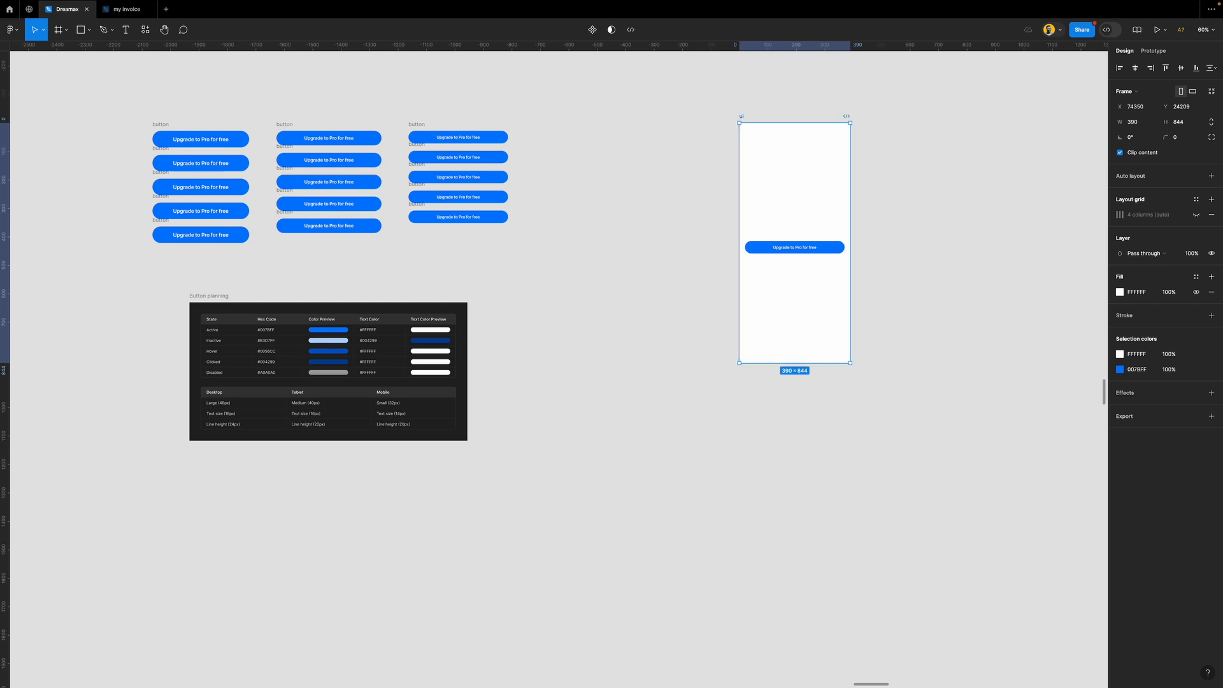
Move the Button planning frame closer beneath the buttons, aligned with the left edge of the left column
click(586, 155)
scroll(170, 132, up, 4)
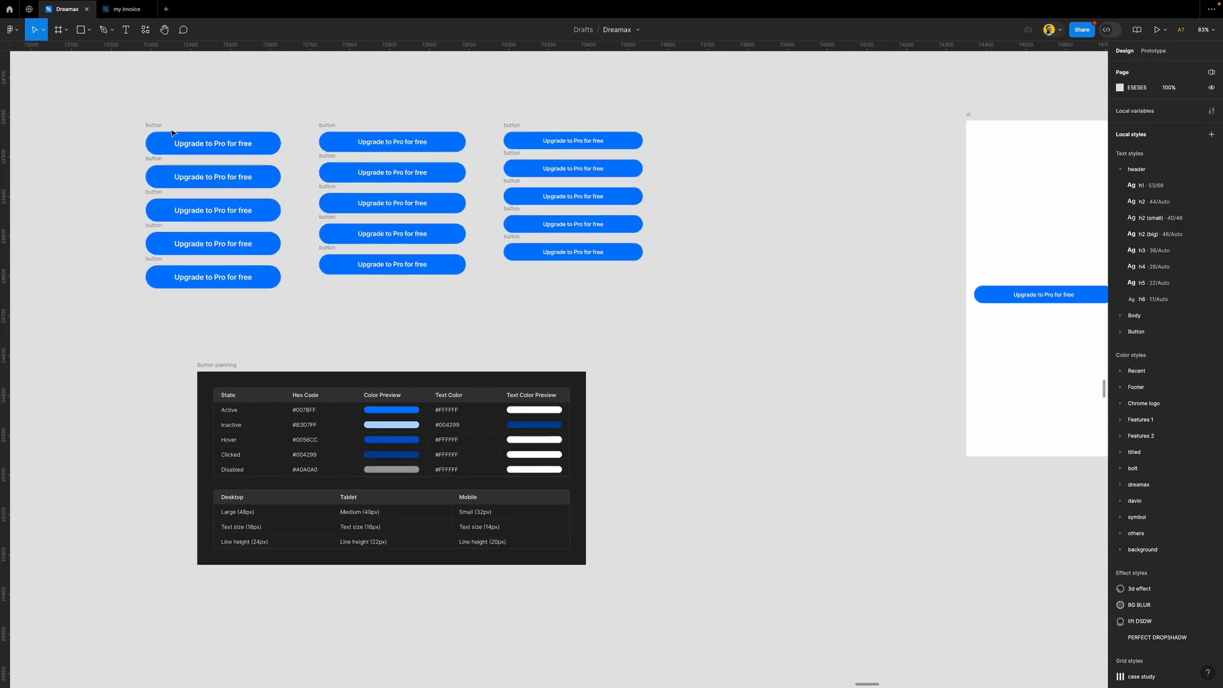
scroll(171, 133, up, 3)
click(198, 447)
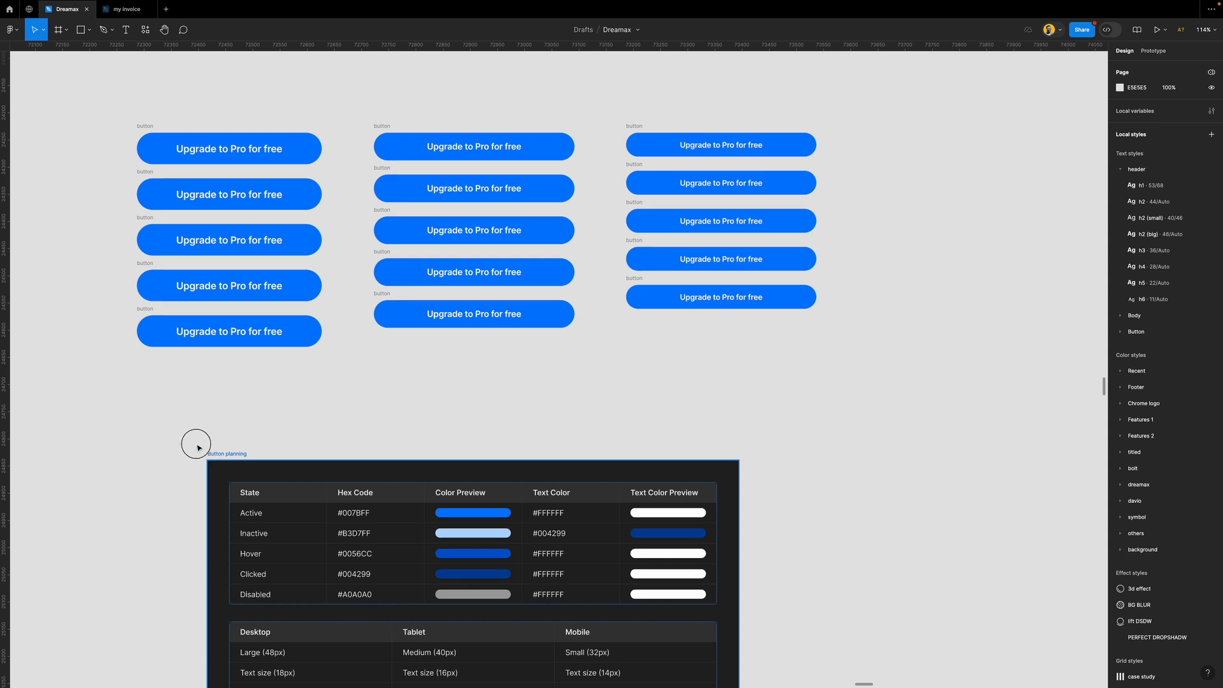
drag(198, 448, 129, 376)
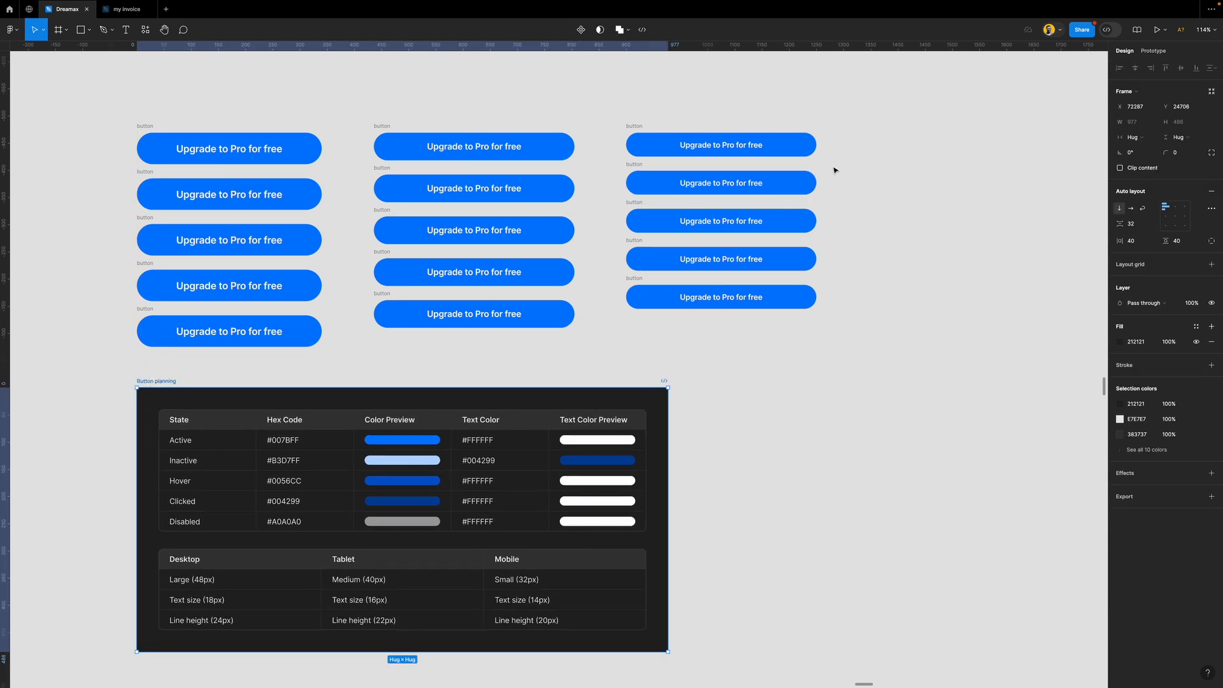
Align the three second-row buttons with each other on their vertical centres
drag(846, 161, 121, 224)
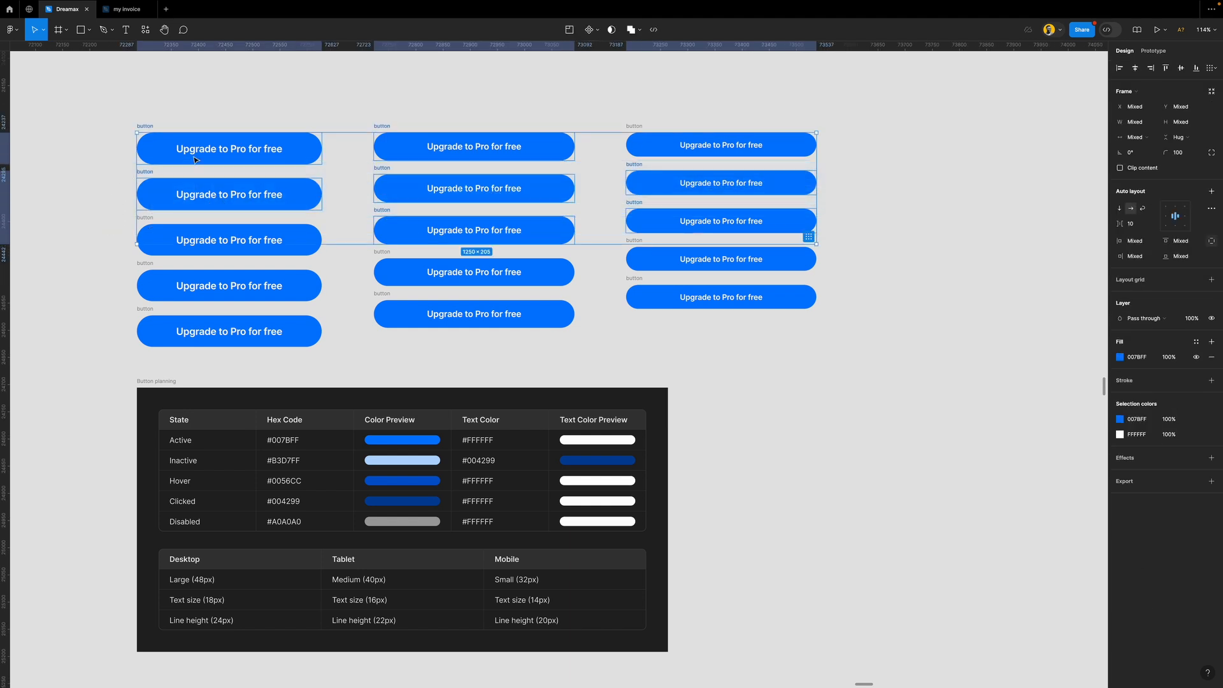
key(Escape)
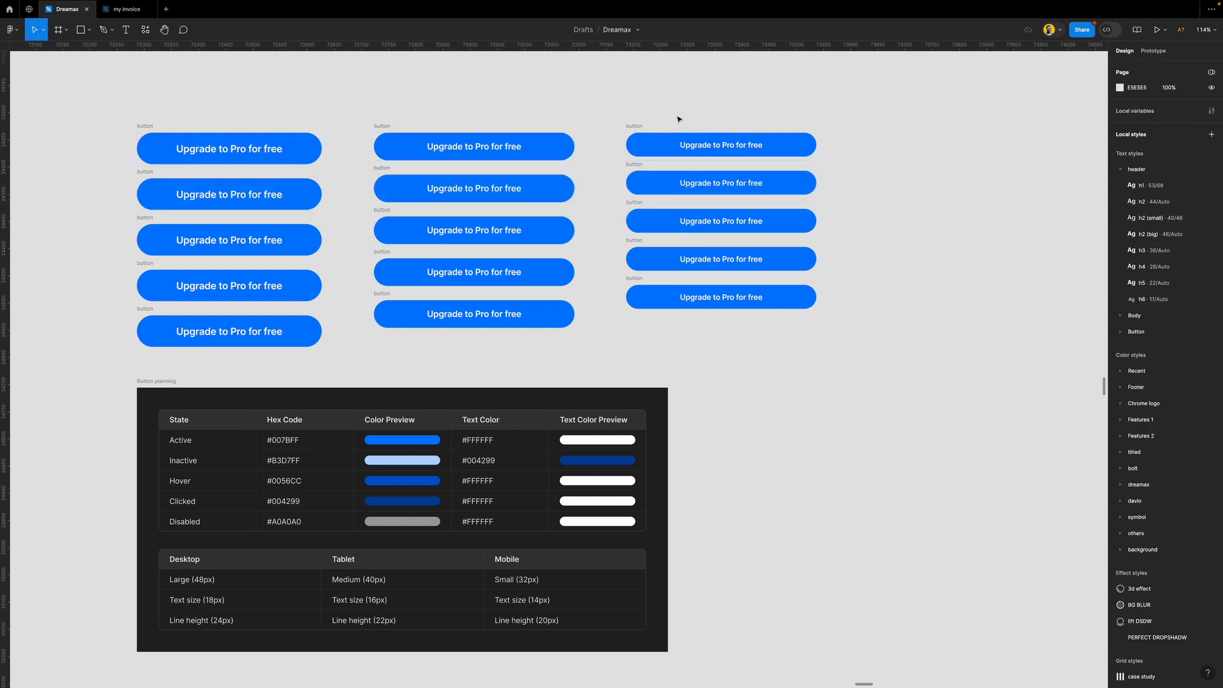
click(144, 182)
shift+click(383, 182)
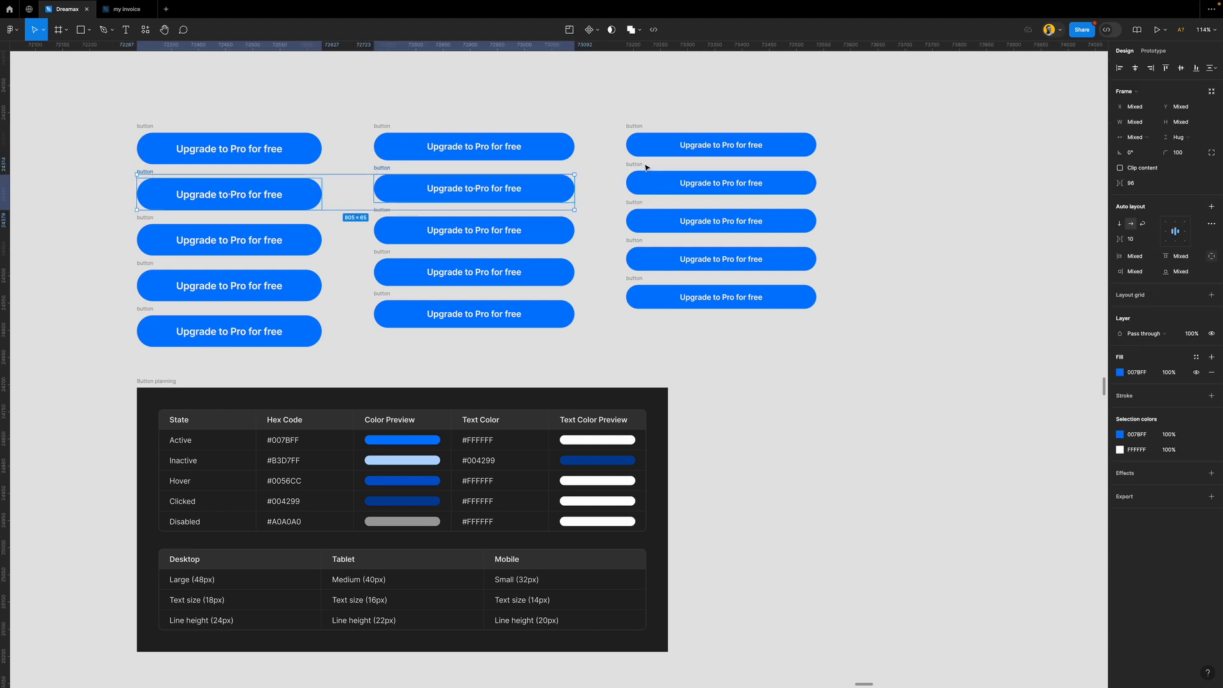
shift+click(677, 189)
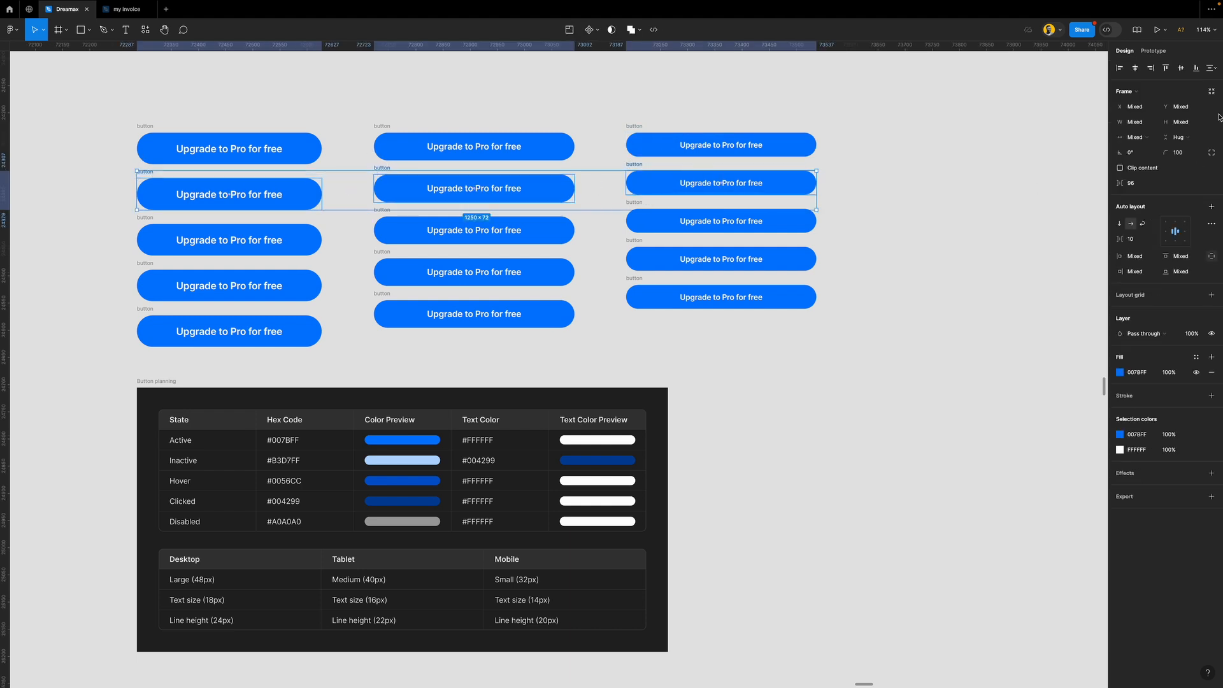
click(1183, 71)
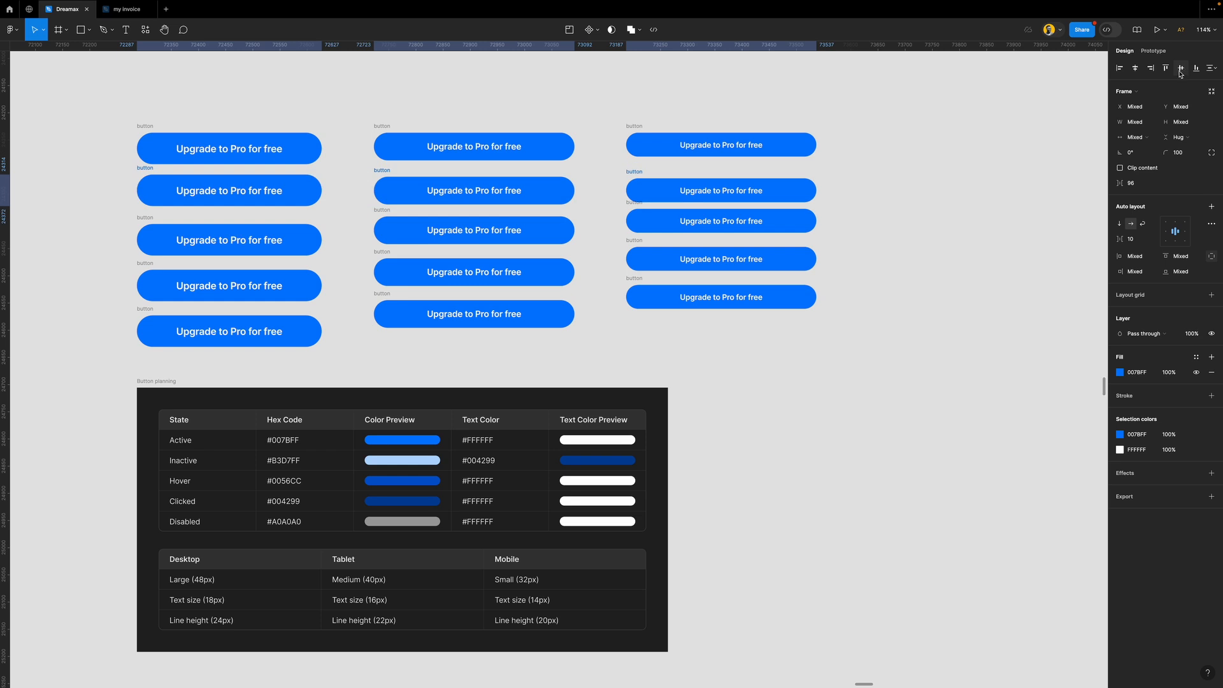
Align the first-row buttons on their vertical centres and move the first two rows up, leaving a clear gap between them
scroll(860, 292, down, 1)
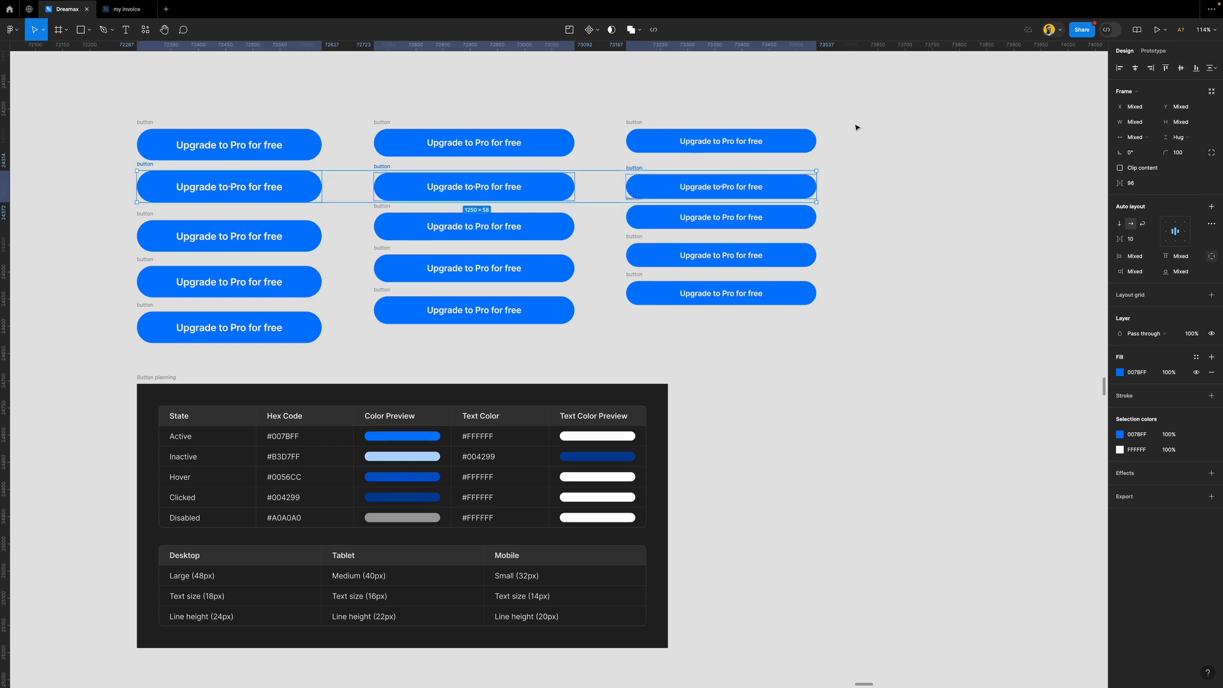
drag(866, 113, 136, 161)
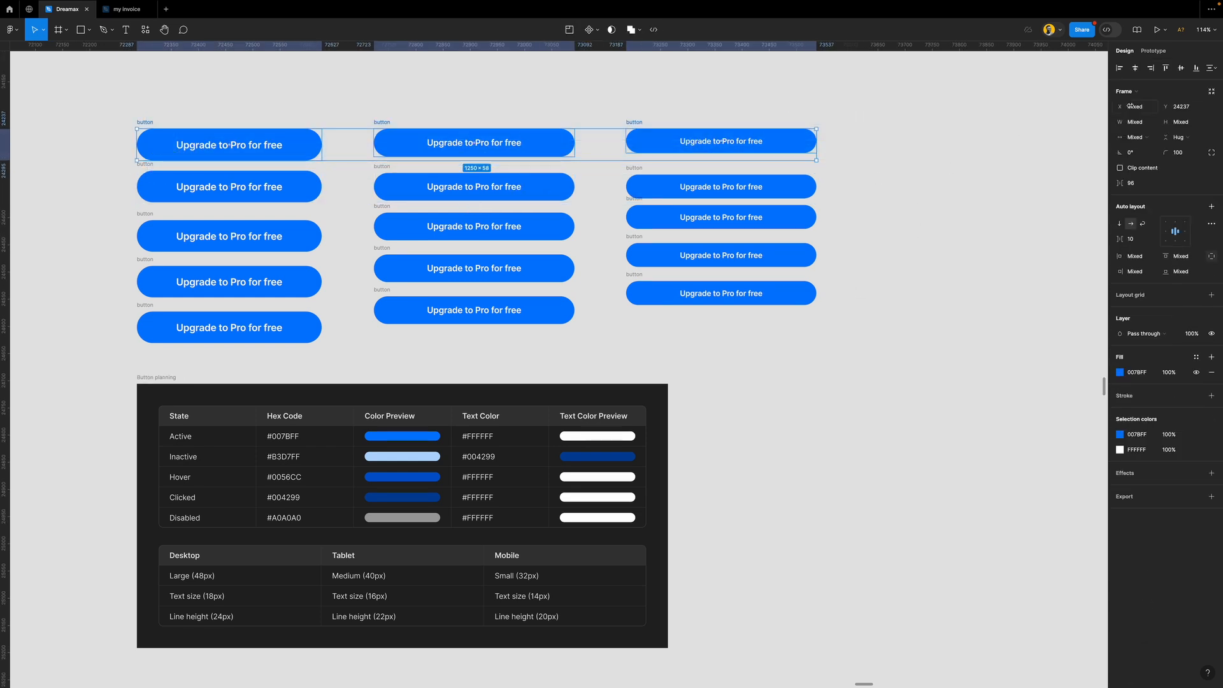
click(1183, 70)
drag(671, 153, 669, 119)
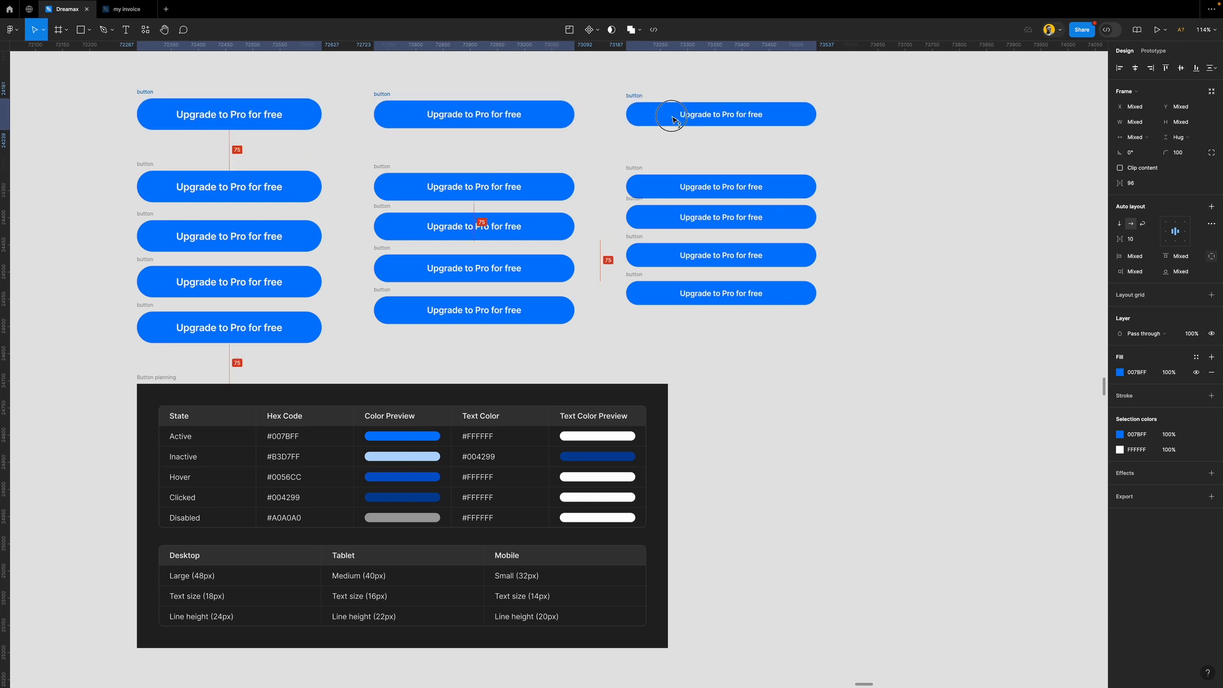
drag(861, 156, 162, 214)
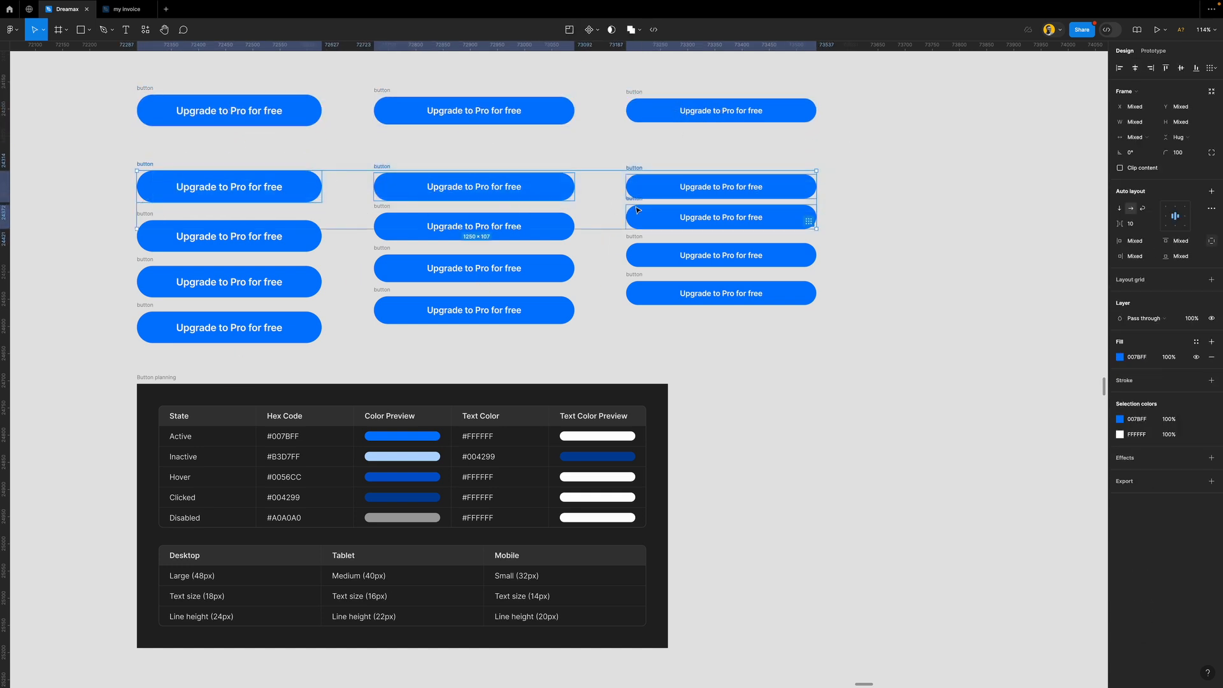
drag(638, 210, 654, 168)
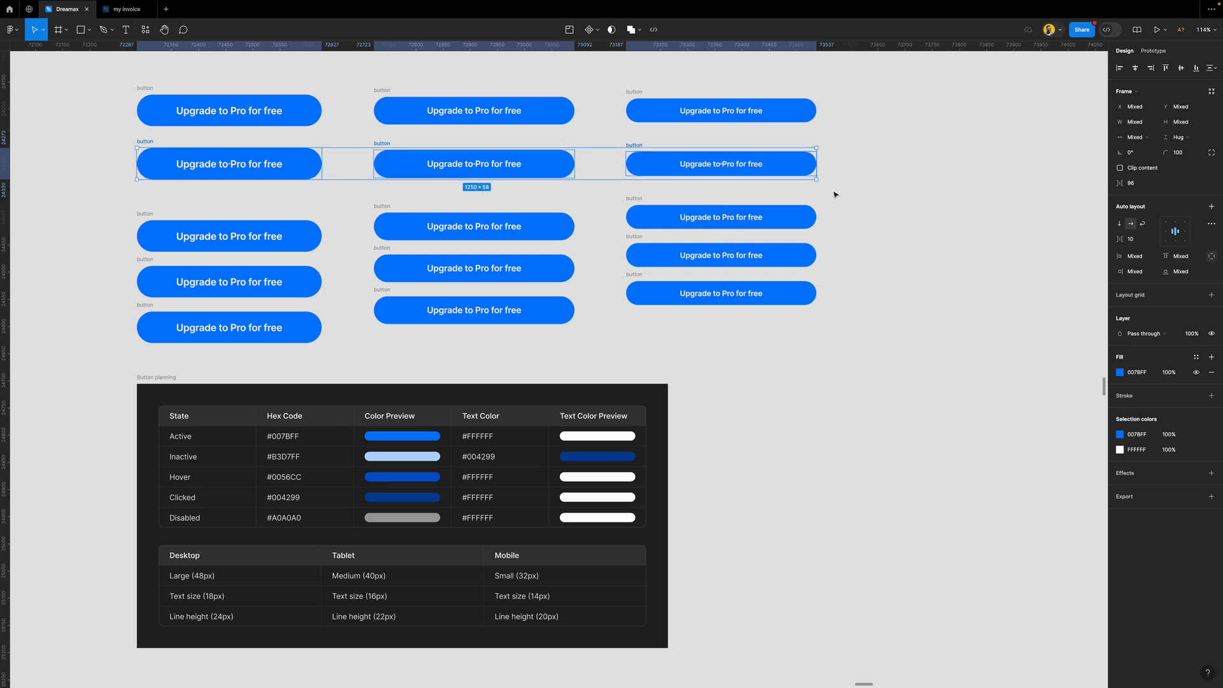
Move the fourth and fifth rows of buttons down together to make room around the third row
drag(843, 210, 179, 363)
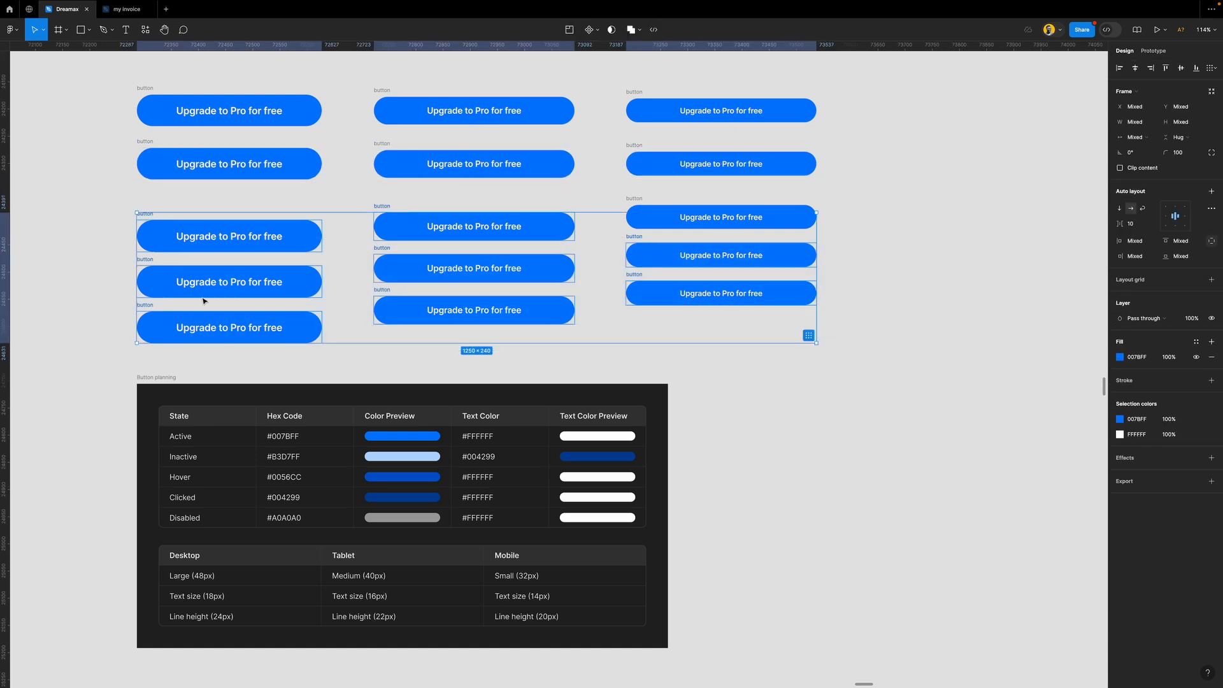
shift+click(148, 219)
shift+click(431, 234)
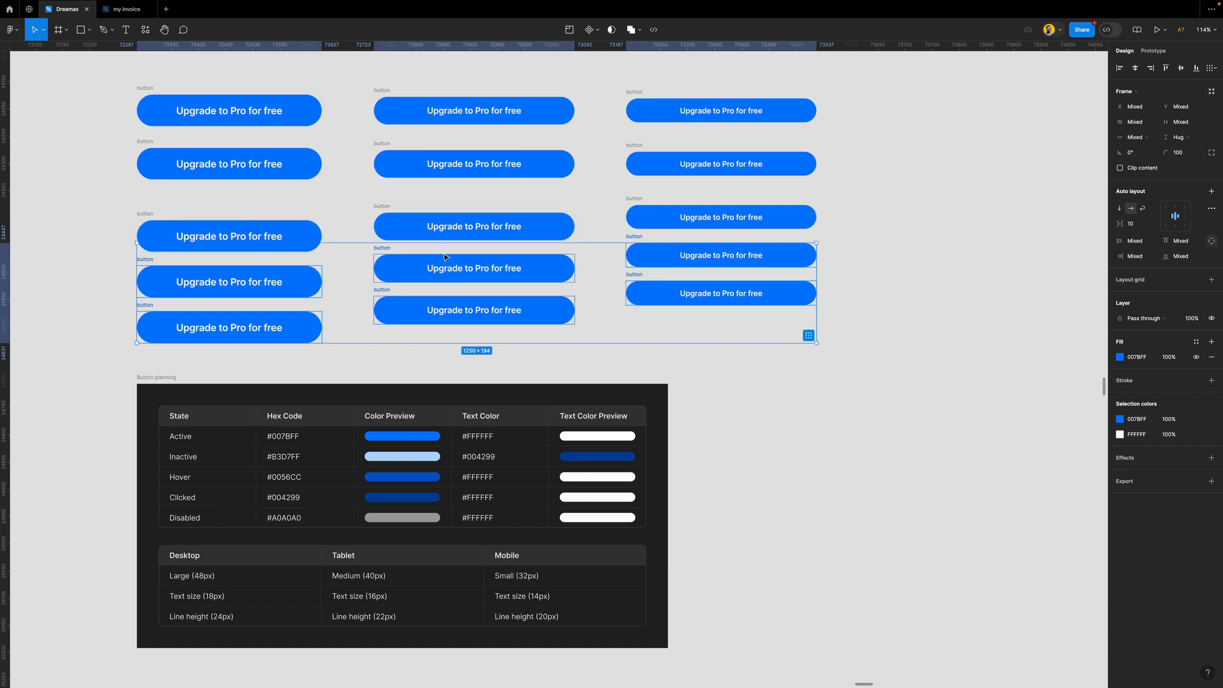
drag(446, 260, 446, 289)
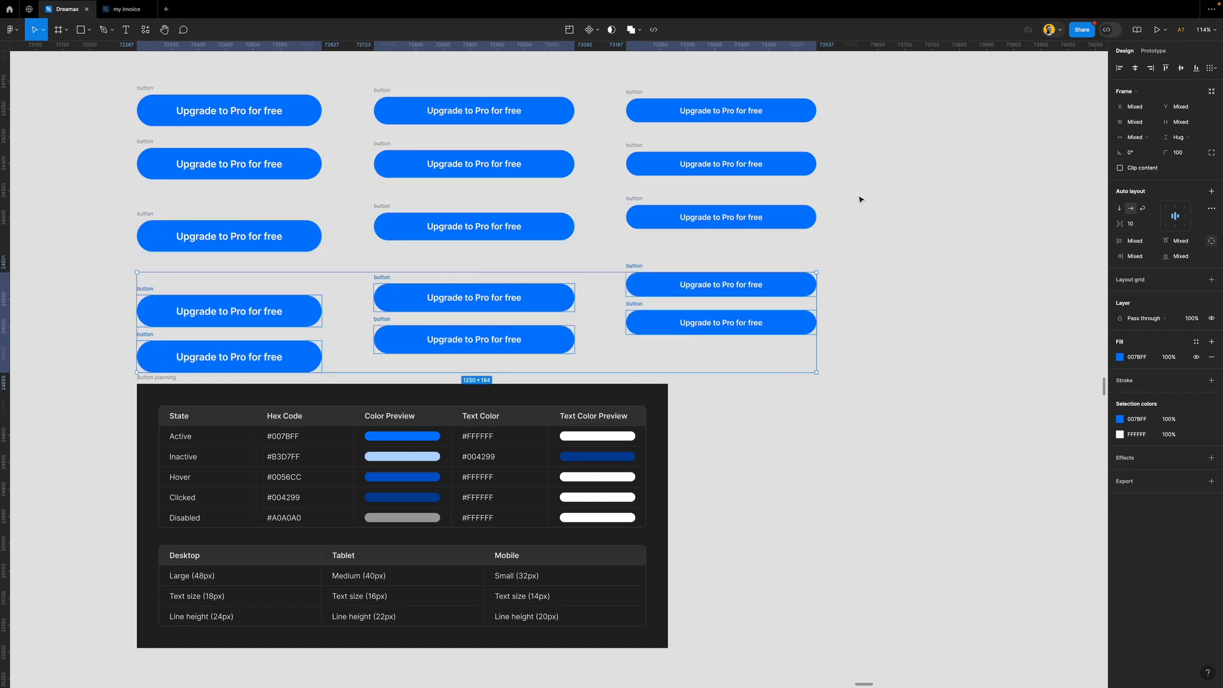
Align the third-row buttons on their vertical centres and move them up to match the spacing of the rows above
drag(860, 196, 182, 261)
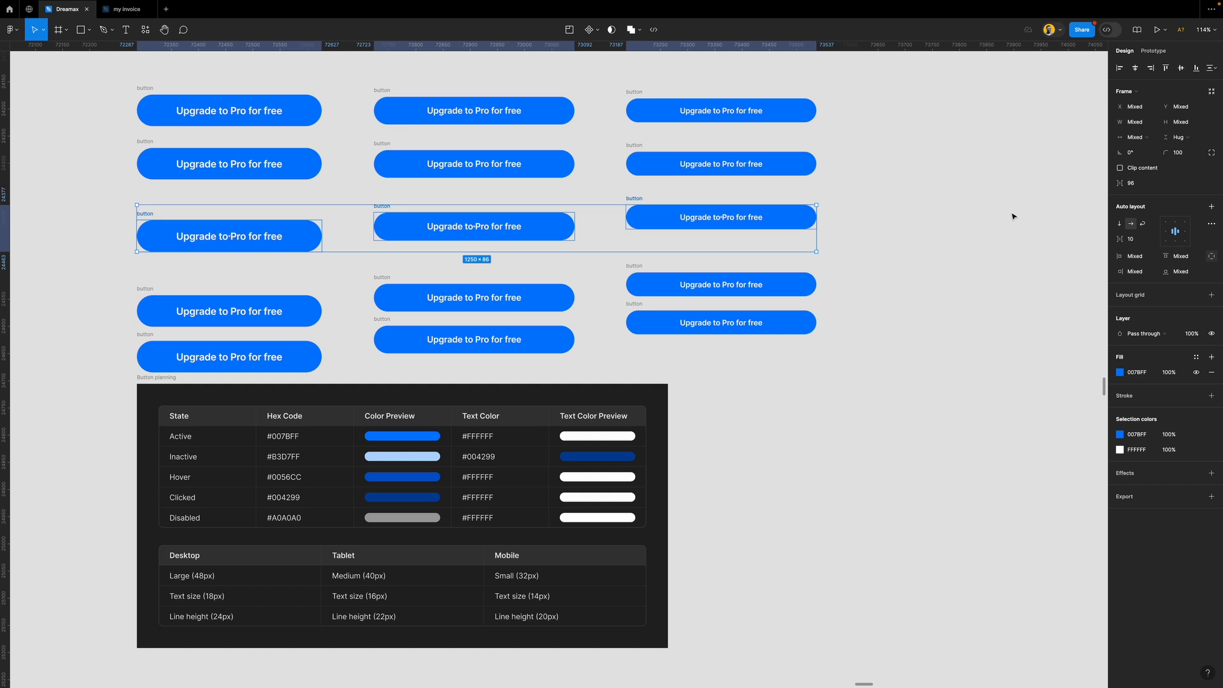
click(1181, 67)
drag(552, 230, 559, 218)
Align the fourth-row buttons on their vertical centres and move them up beneath the third row with the same spacing
drag(843, 262, 236, 284)
click(382, 279)
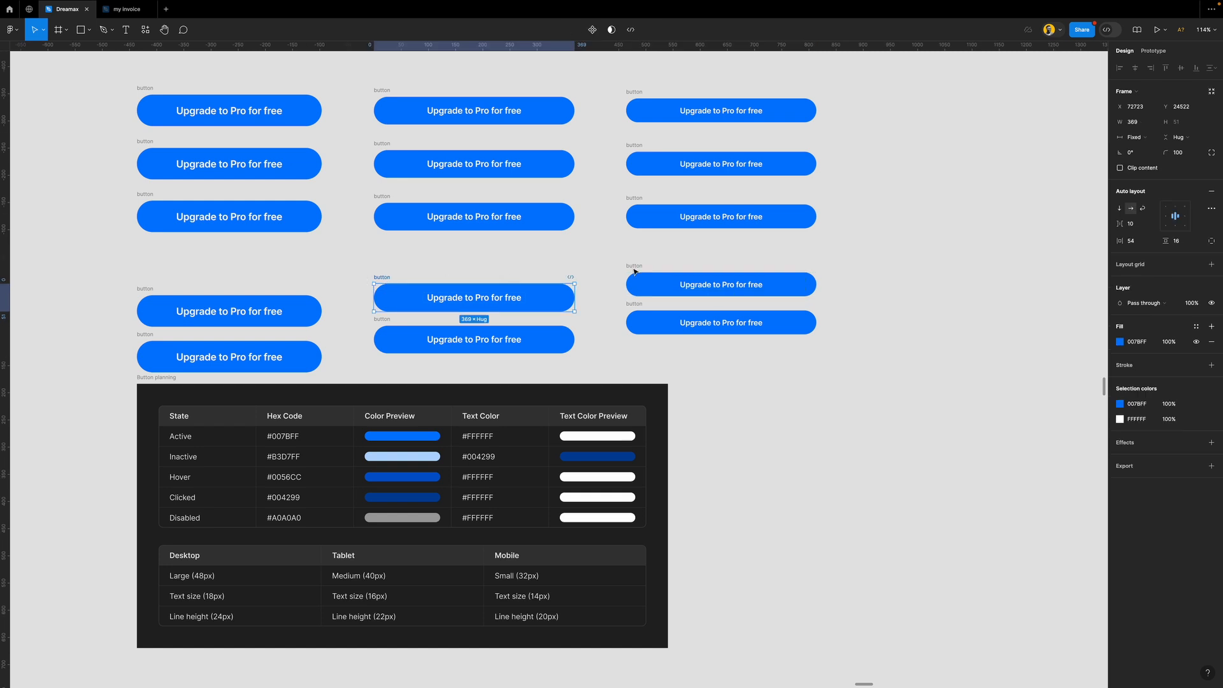
shift+click(637, 267)
shift+click(154, 290)
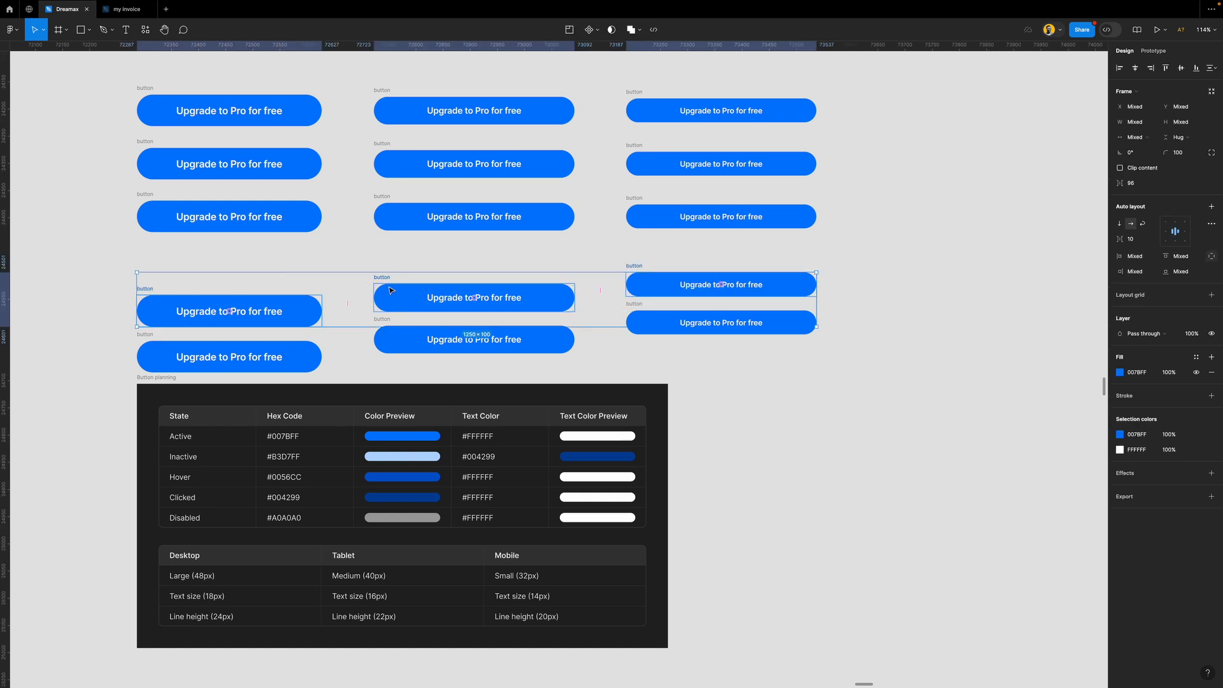
click(1180, 68)
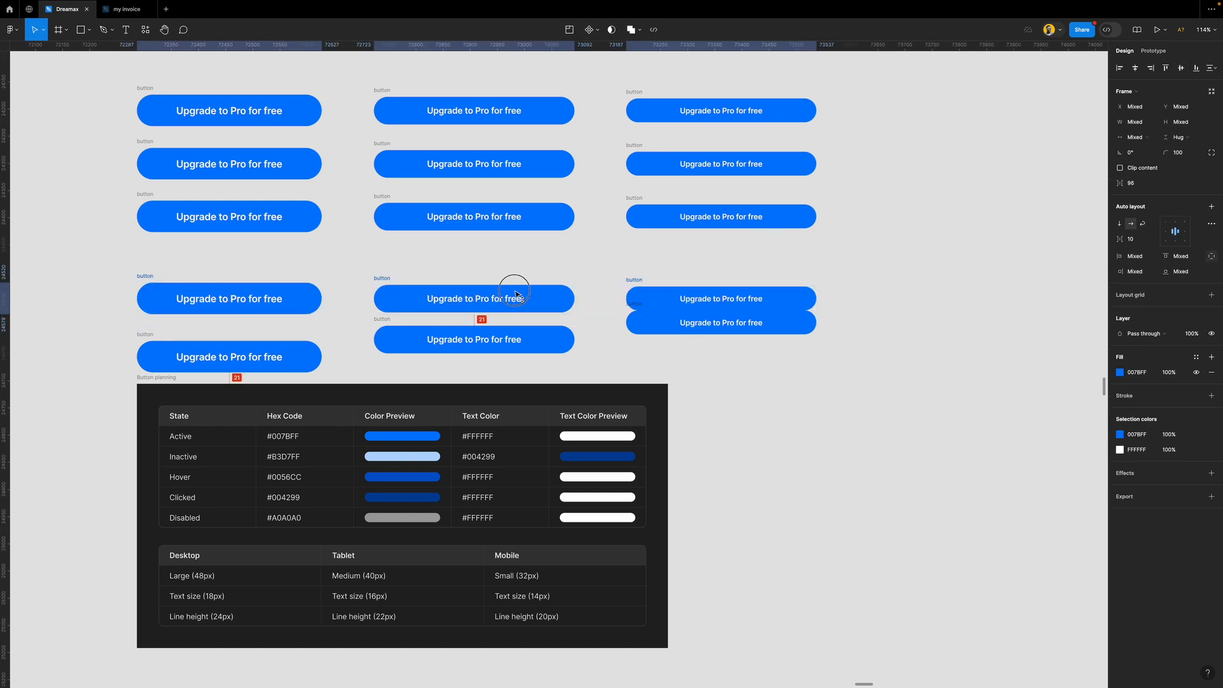
drag(515, 304, 517, 274)
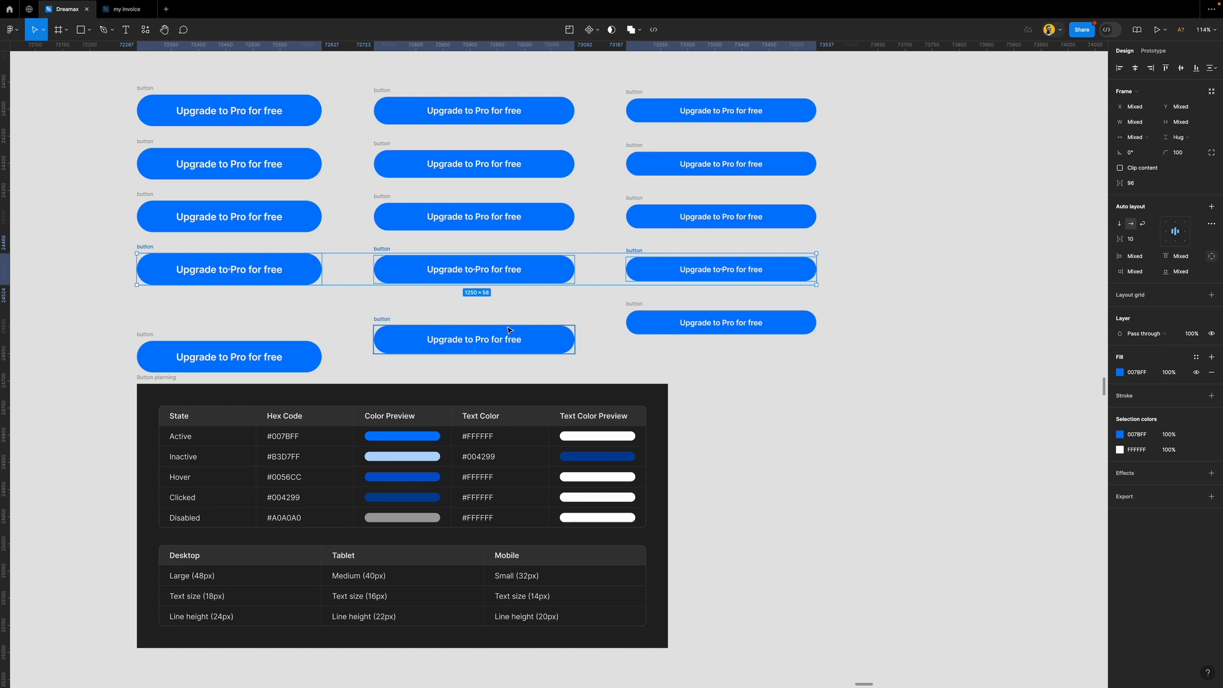
Align the fifth-row buttons on their vertical centres and move them up beneath the fourth row with equal spacing
drag(97, 287, 837, 373)
click(1181, 68)
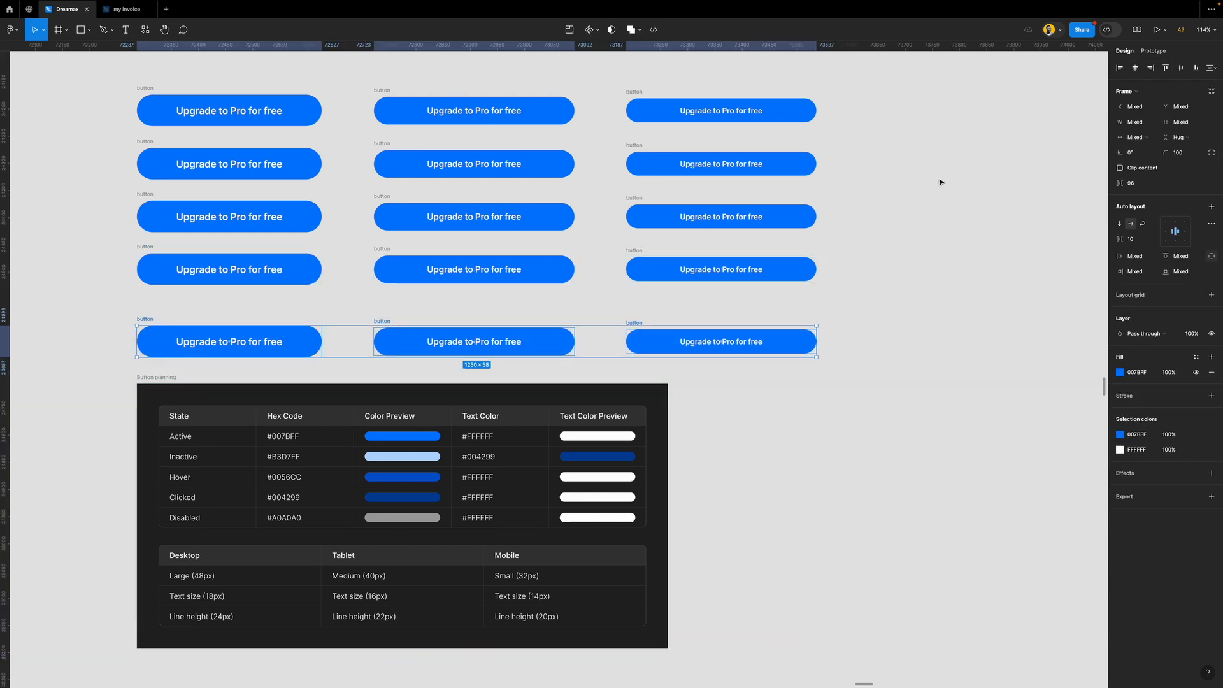
drag(661, 341, 668, 323)
click(758, 364)
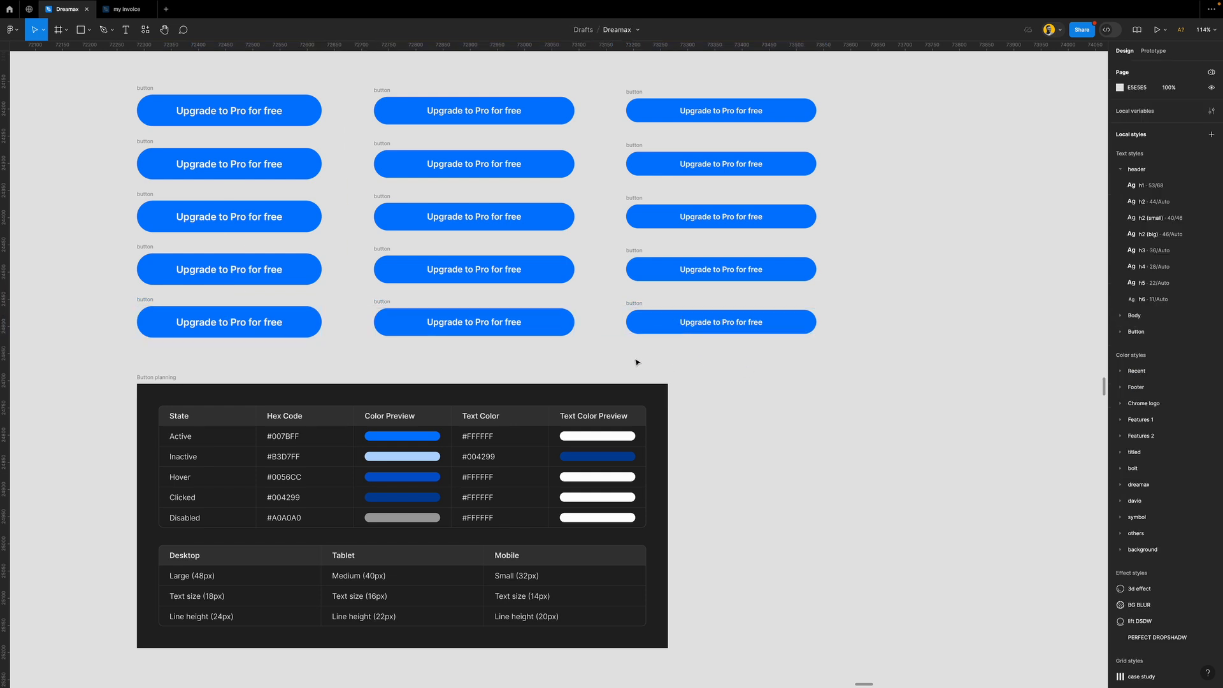
Fill the three second-row buttons with the Inactive colour B3D7FF sampled from the planning table
scroll(608, 347, down, 3)
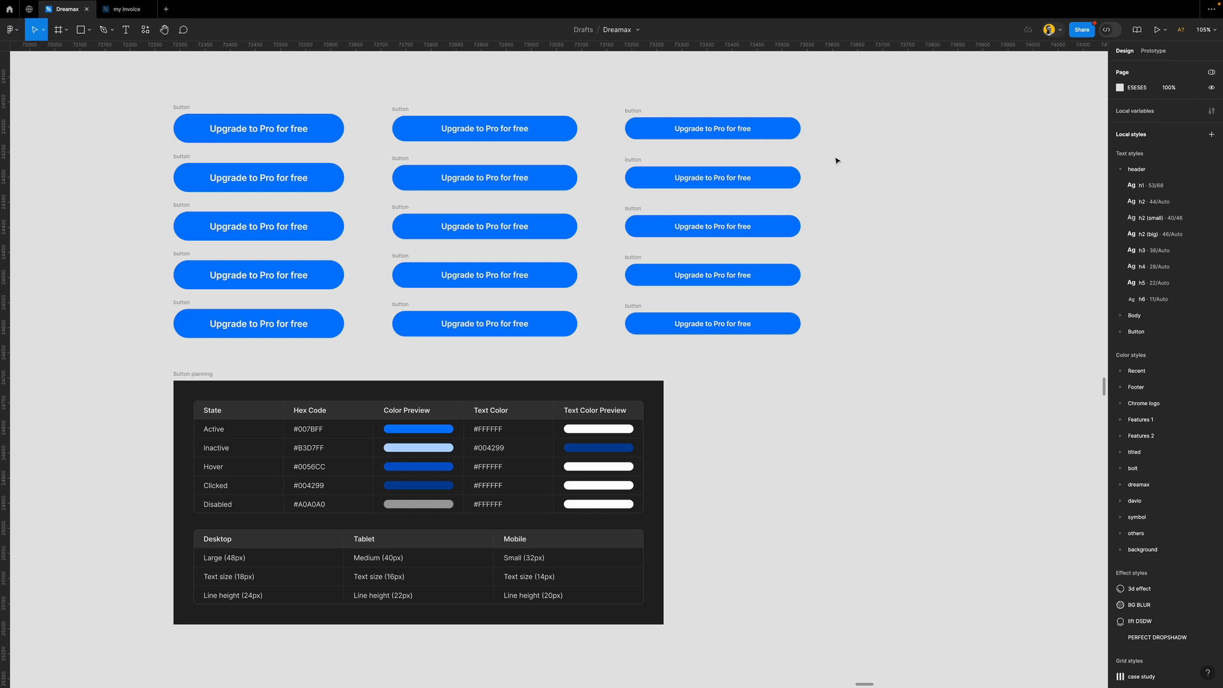
drag(836, 148, 152, 204)
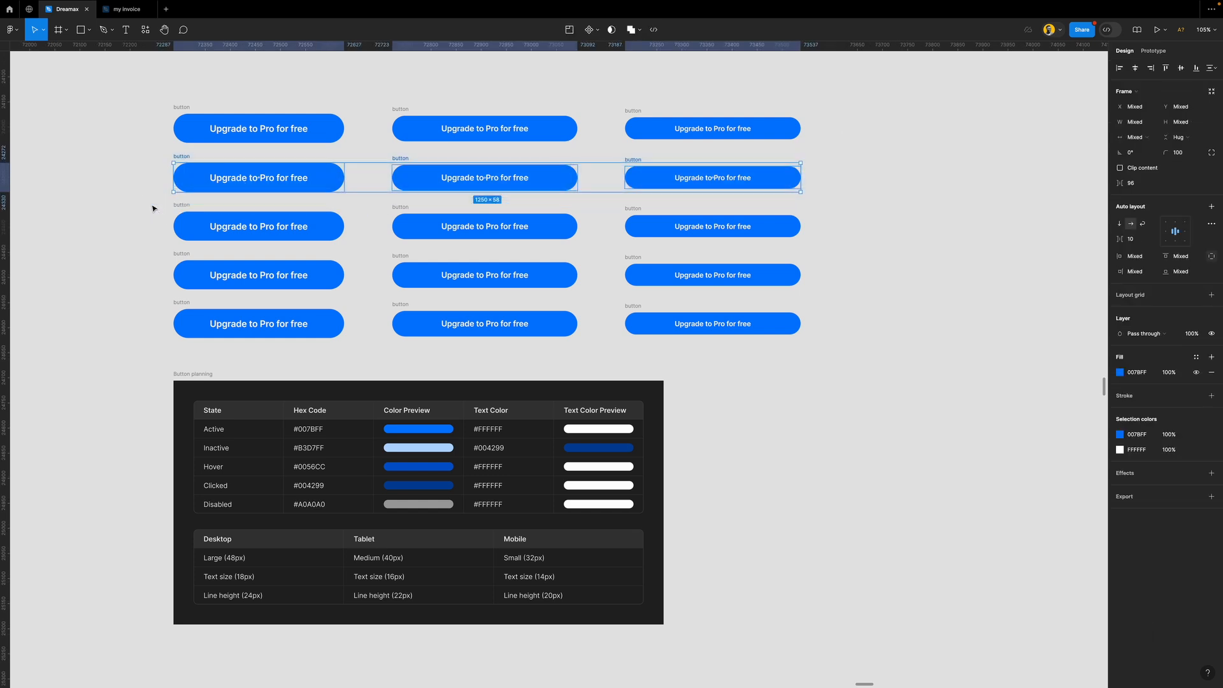
key(i)
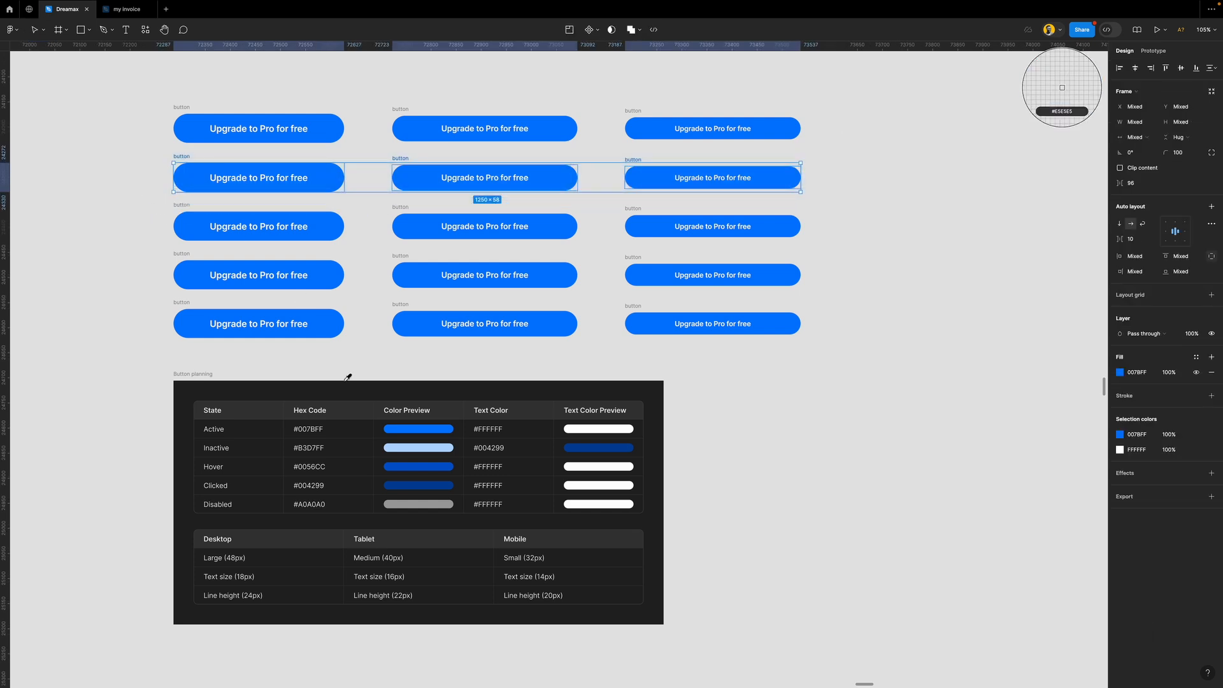
click(396, 444)
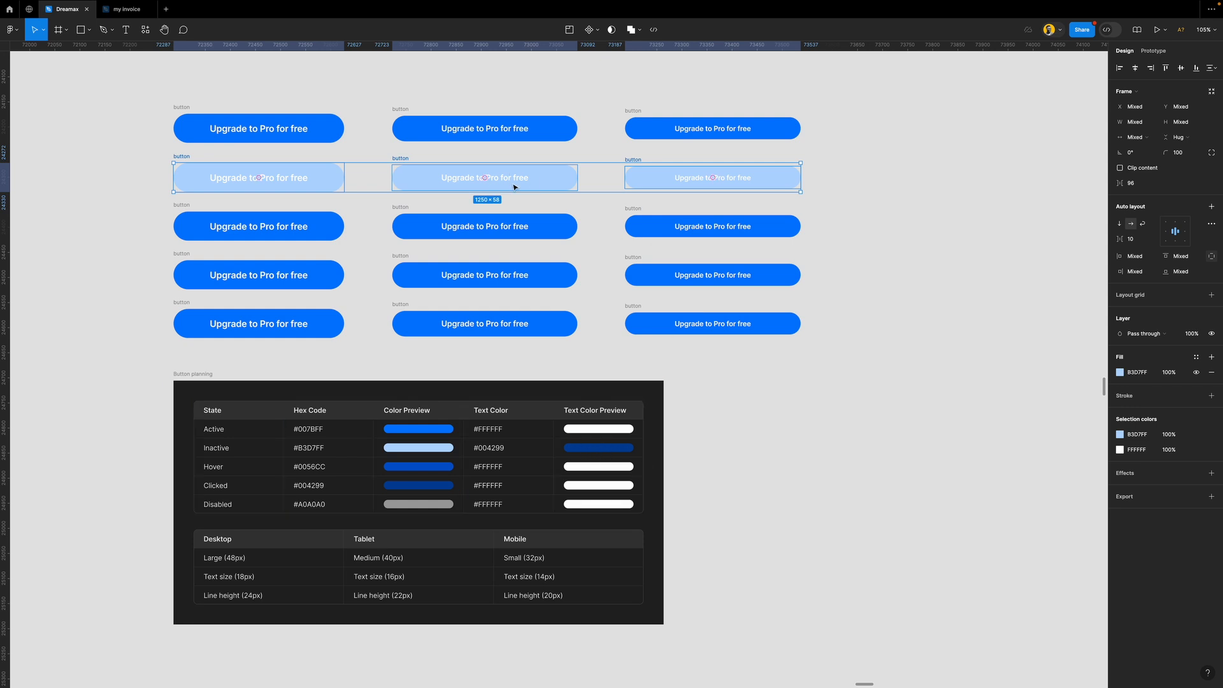
Recolour the white text of the second-row buttons with the Inactive text colour 004299 sampled from the planning table
click(1120, 450)
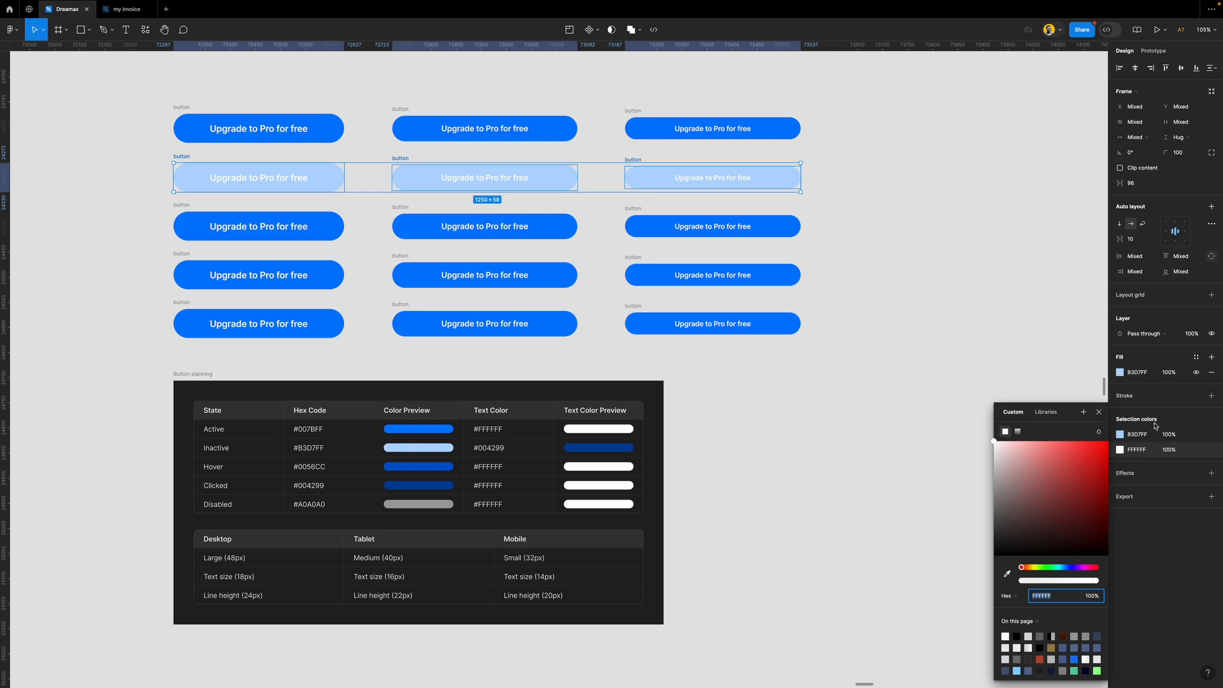
click(1008, 574)
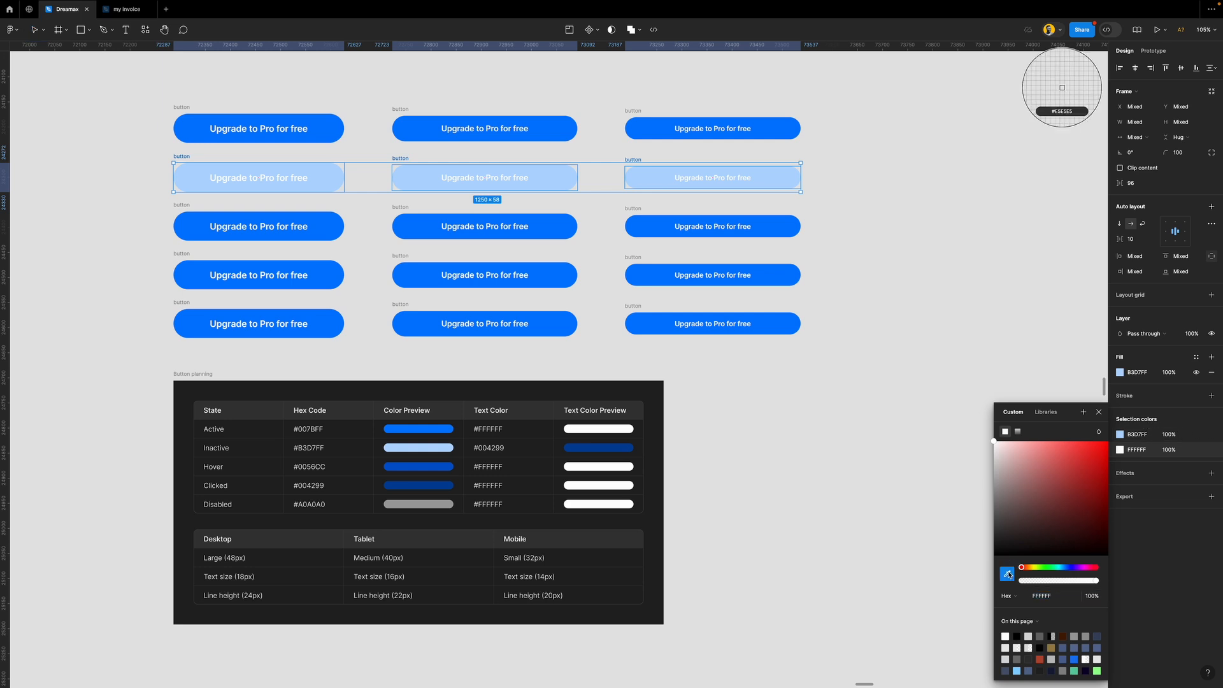
click(630, 444)
click(803, 400)
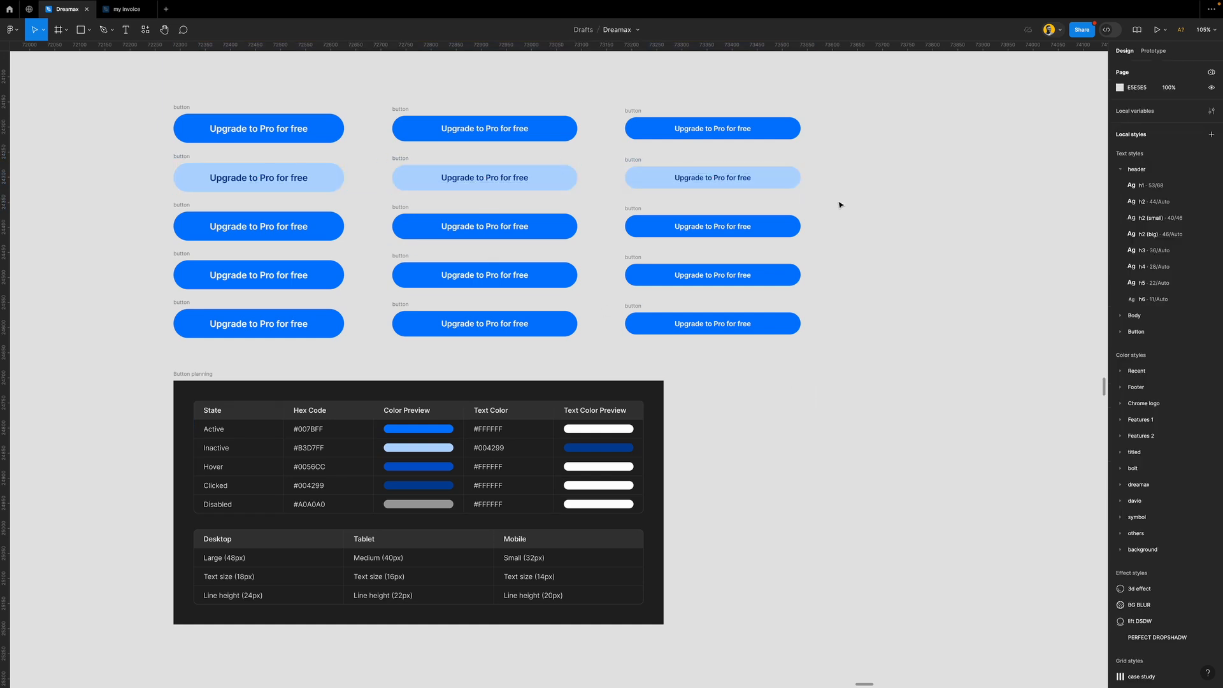
Fill the three third-row buttons with the Hover colour 0056CC sampled from the planning table
drag(837, 202, 169, 250)
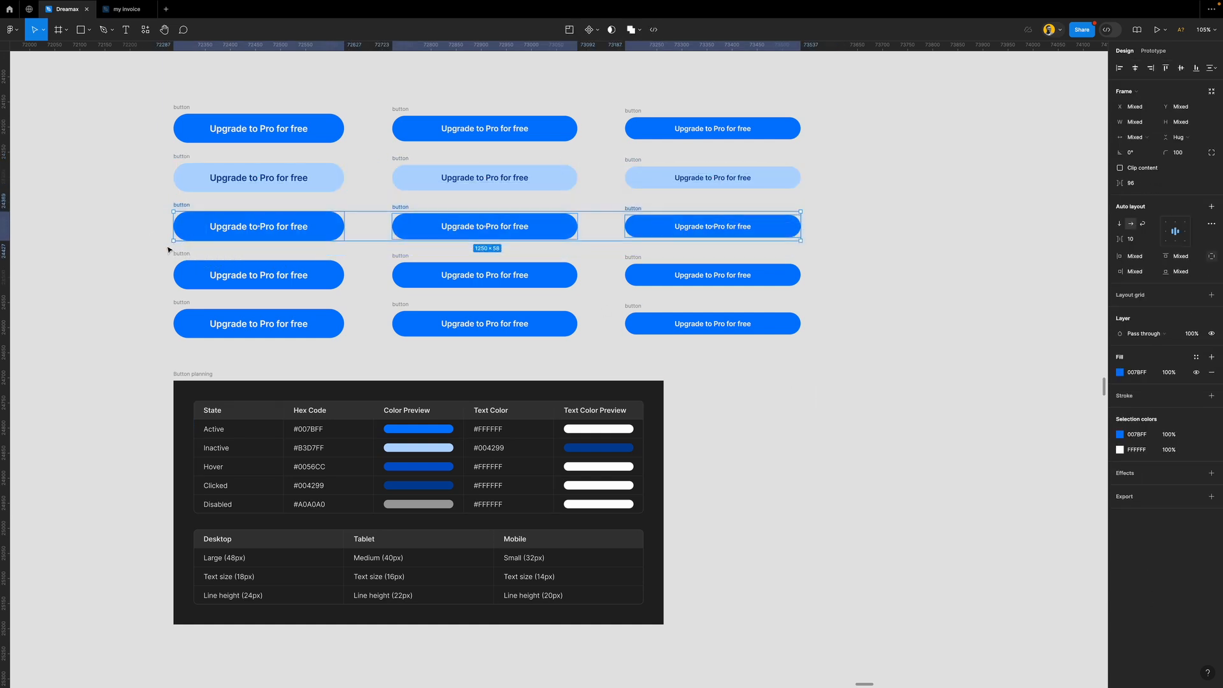
key(i)
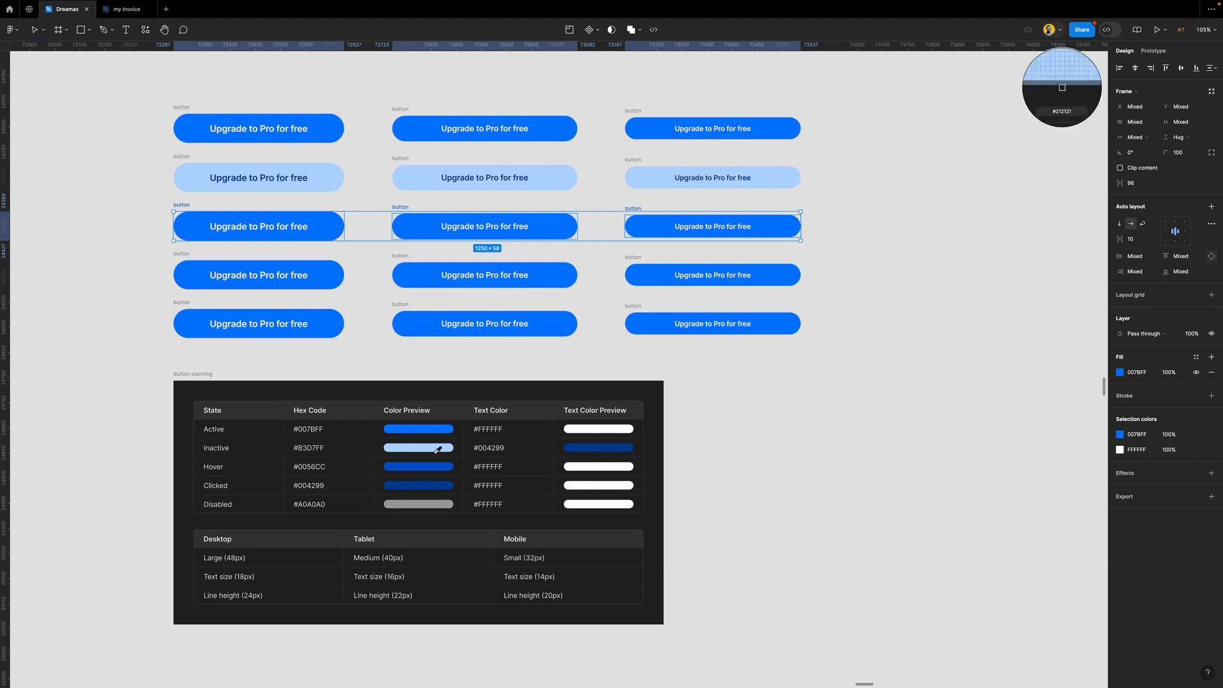
click(440, 465)
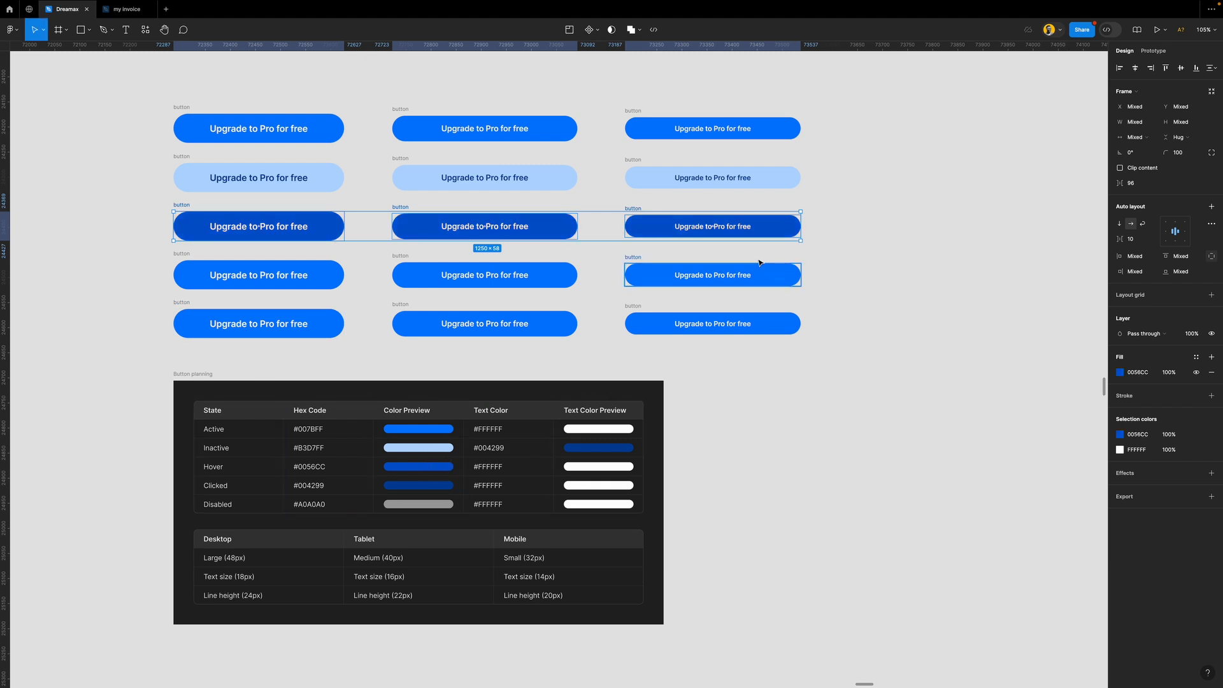
Fill the three fourth-row buttons with the Clicked colour 004299 sampled from the planning table
drag(825, 256, 155, 297)
key(i)
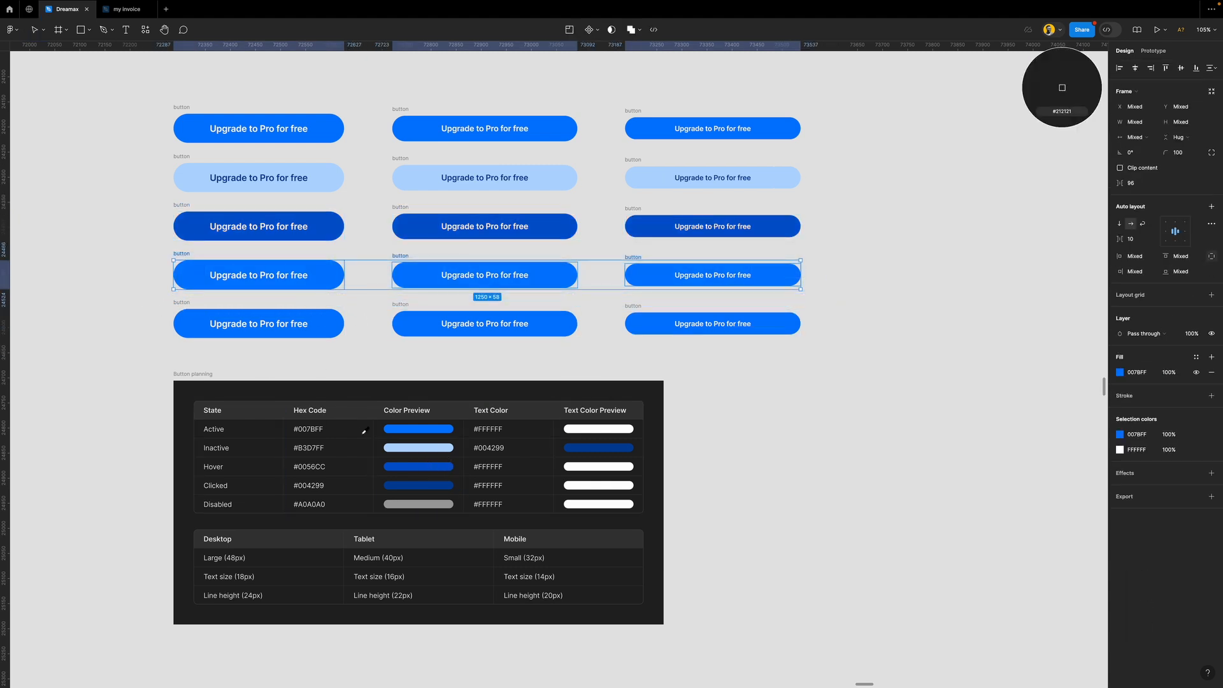
click(444, 483)
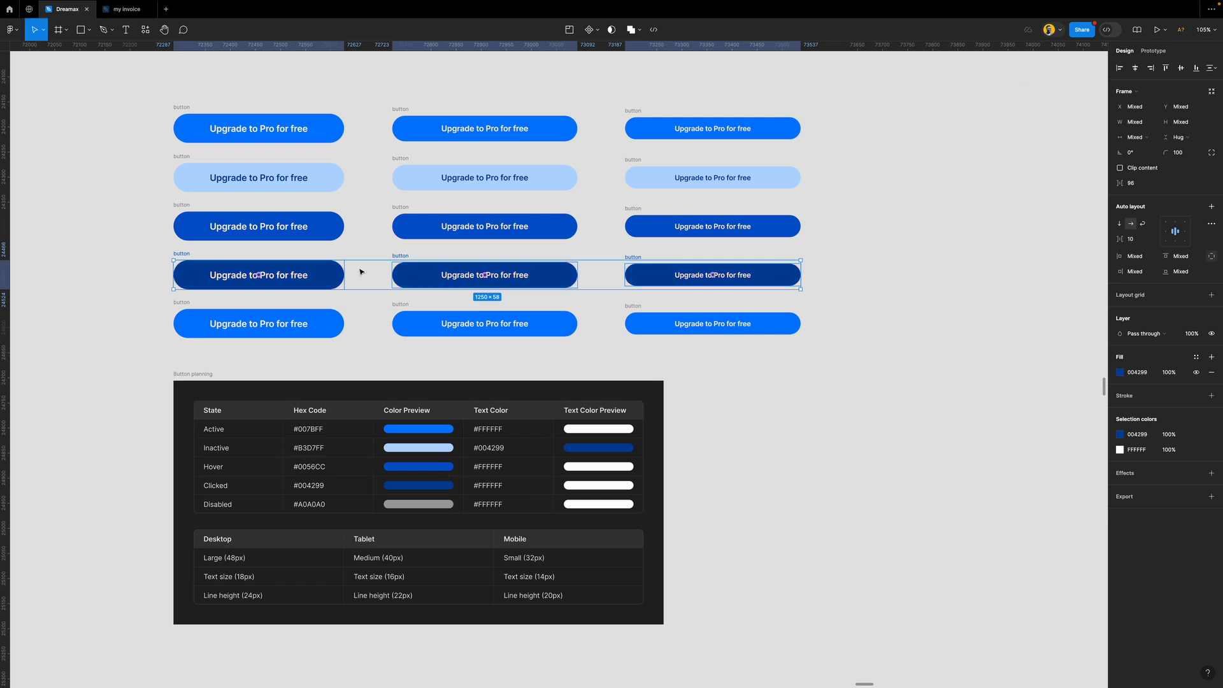
click(364, 325)
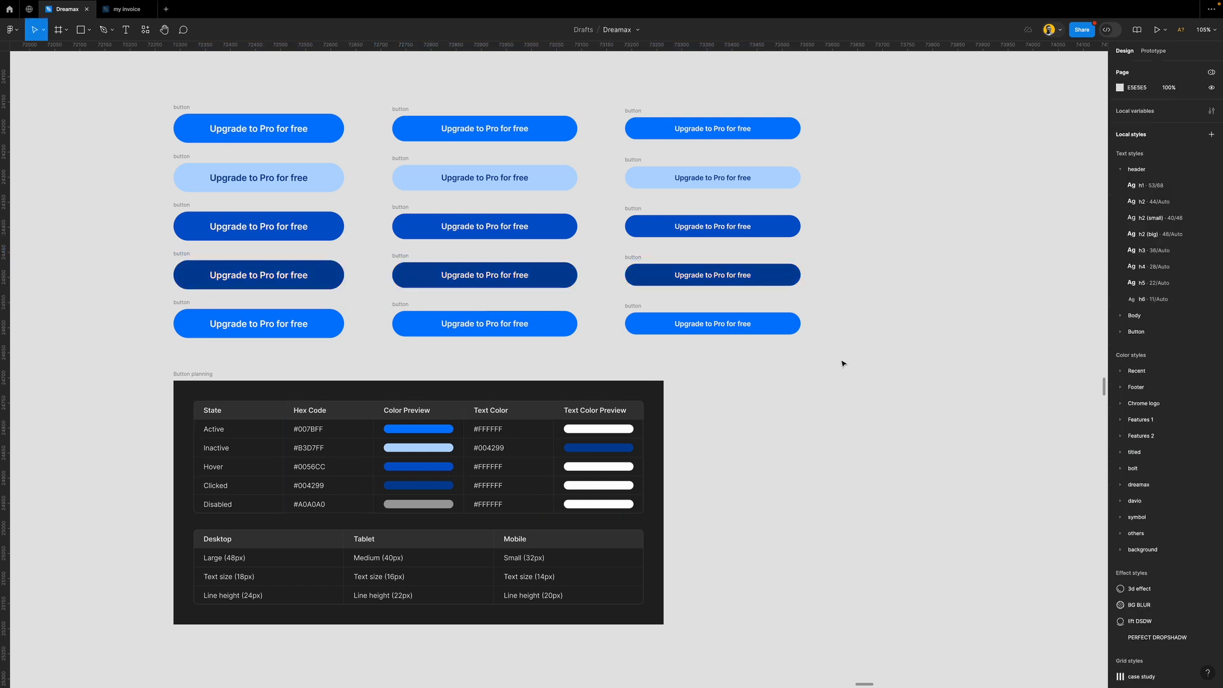
Fill the three fifth-row buttons with the Disabled colour A0A0A0 sampled from the planning table
drag(841, 359, 166, 303)
key(i)
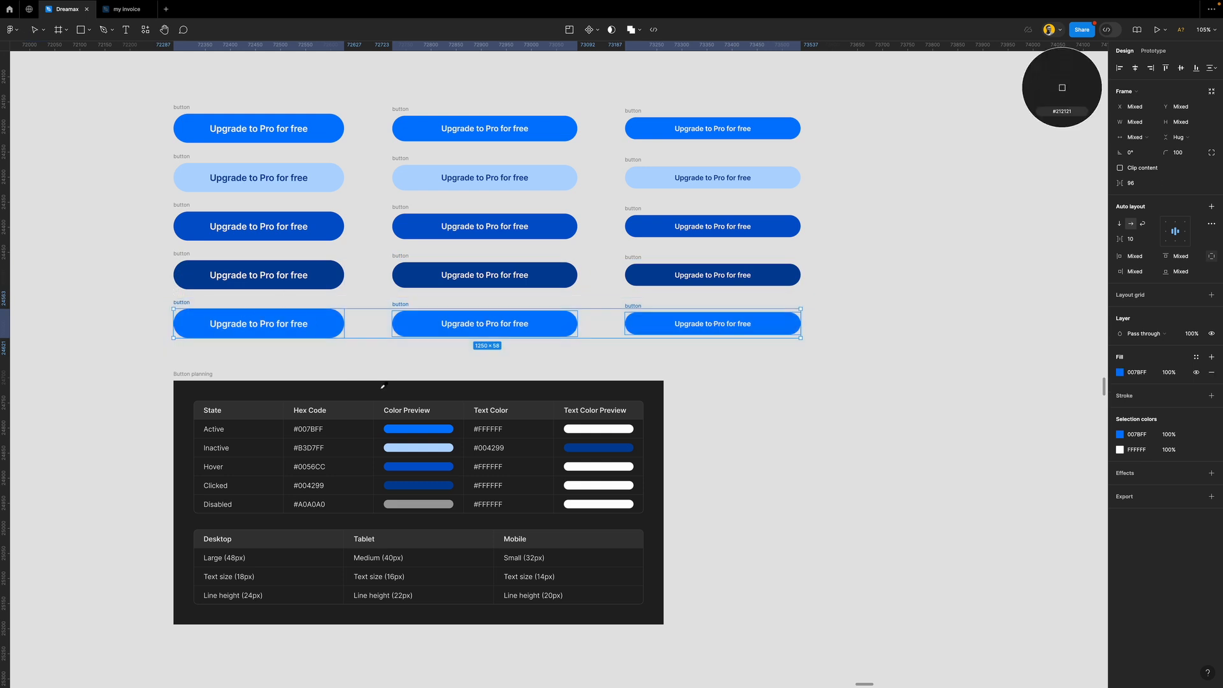
click(441, 502)
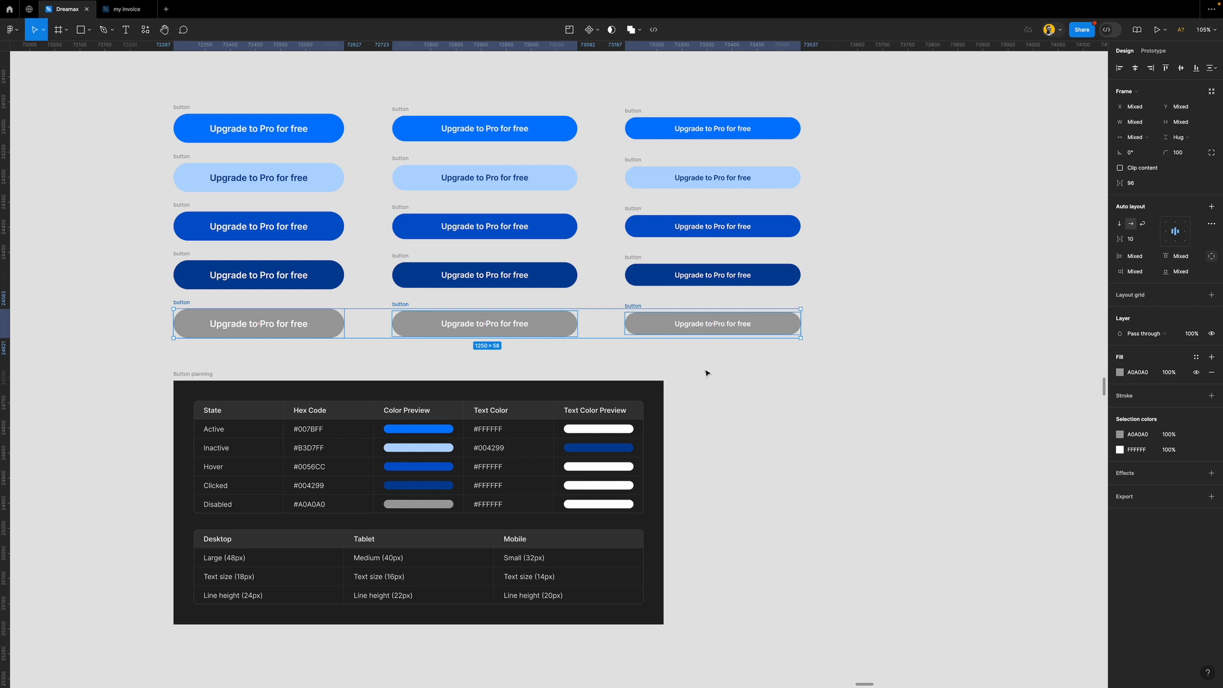
Rename the first-row Desktop button frame as button/large/active
key(Escape)
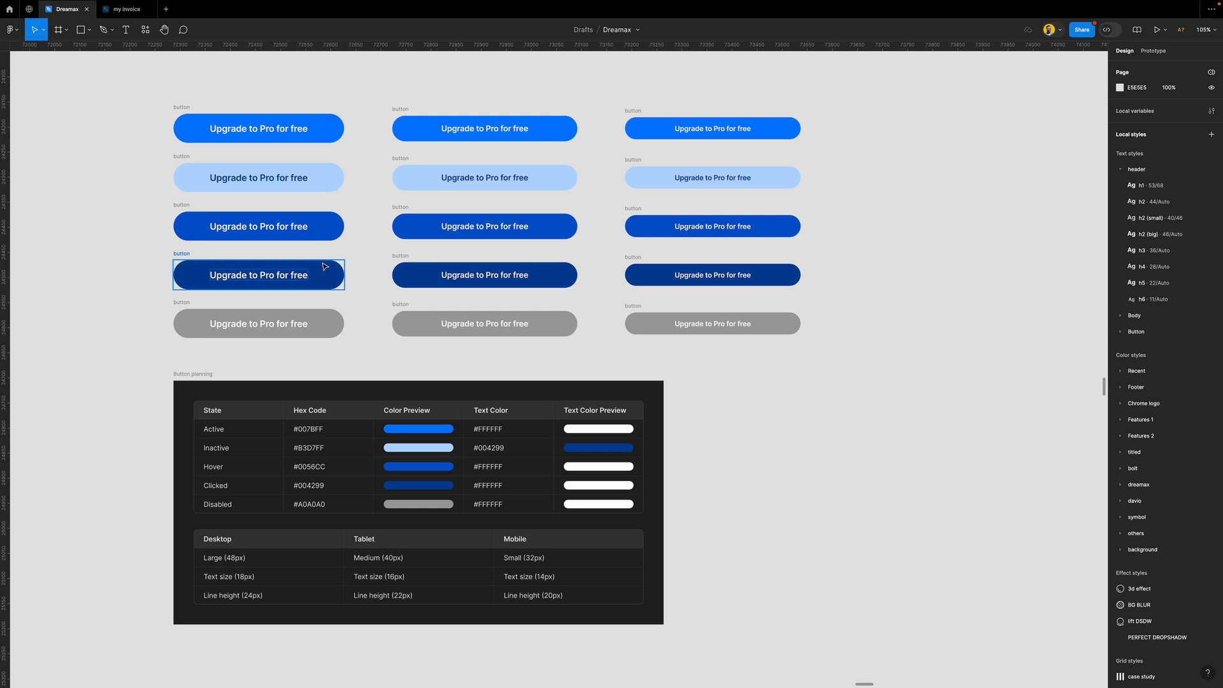
click(183, 107)
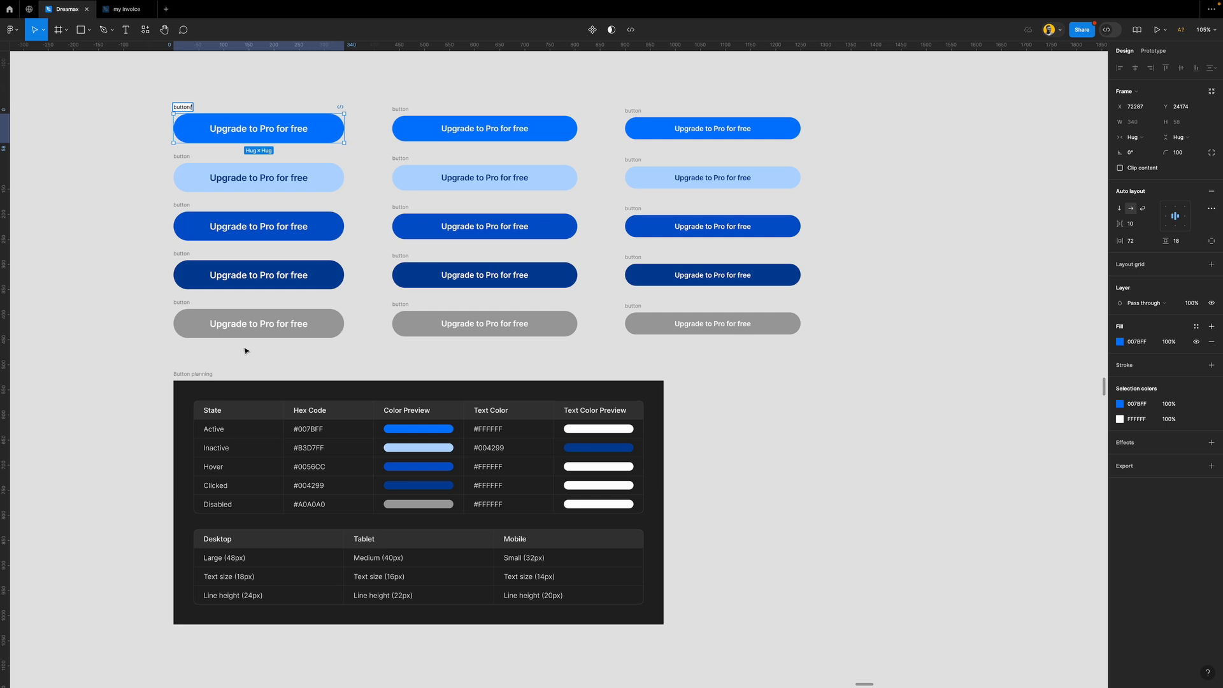
text(a)
key(BackSpace)
key(BackSpace)
key(BackSpace)
text(/)
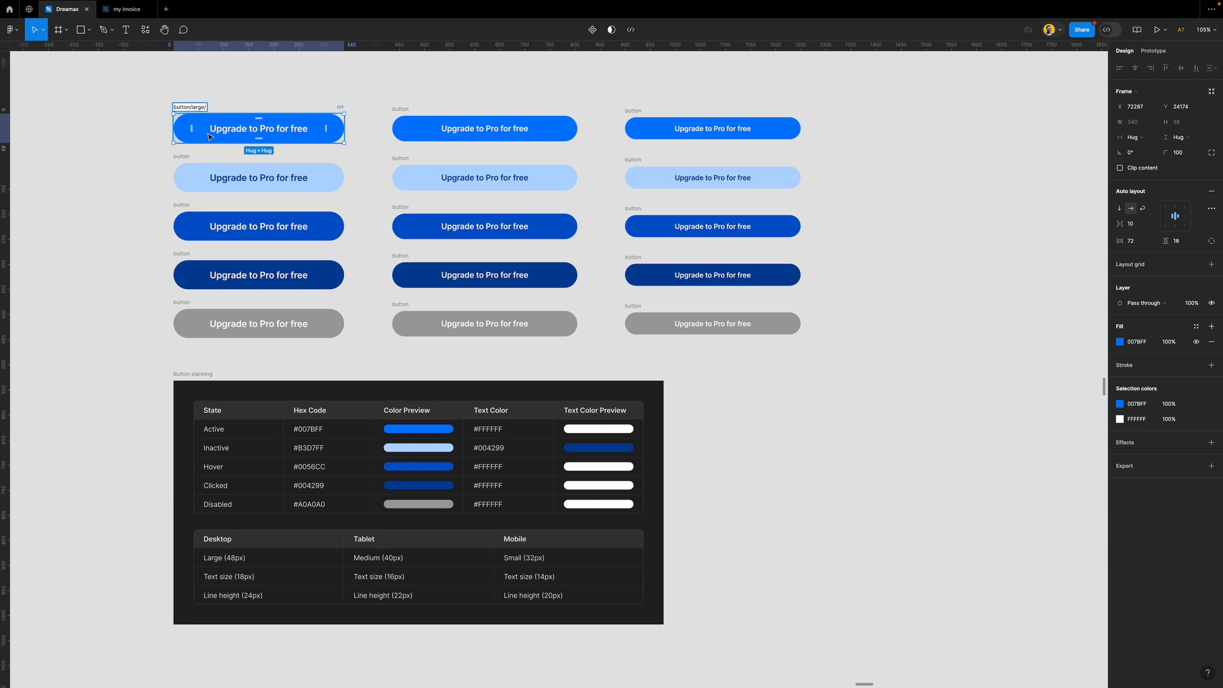
text(active)
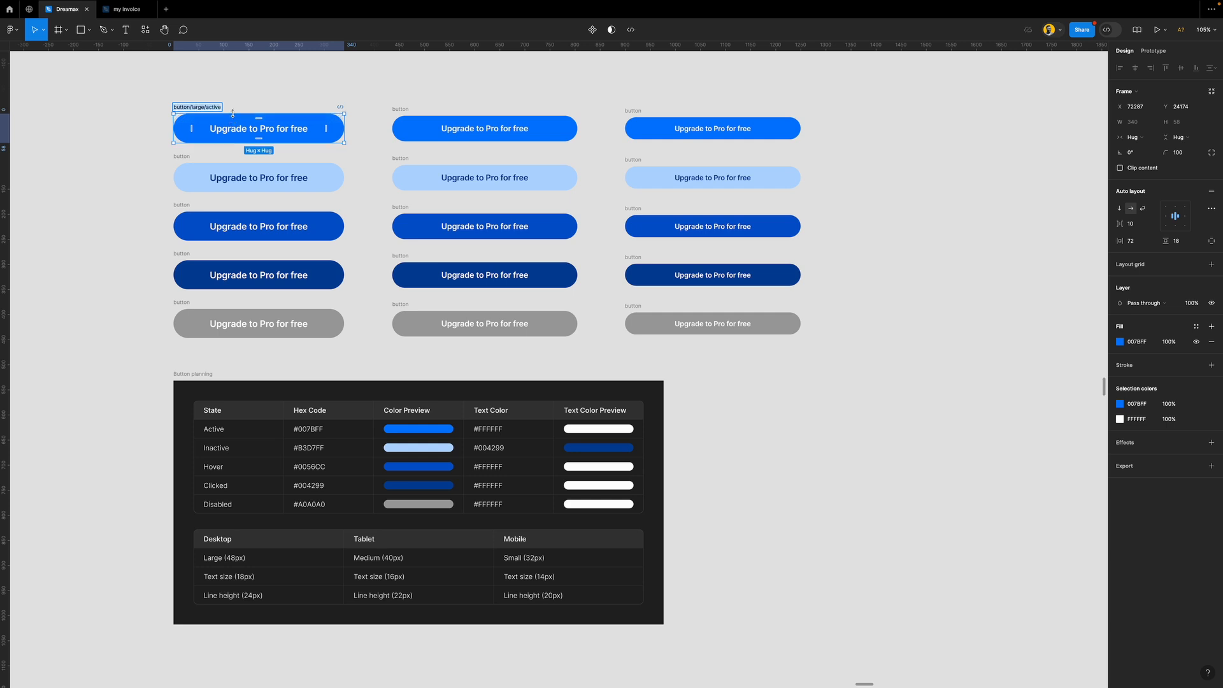
click(242, 107)
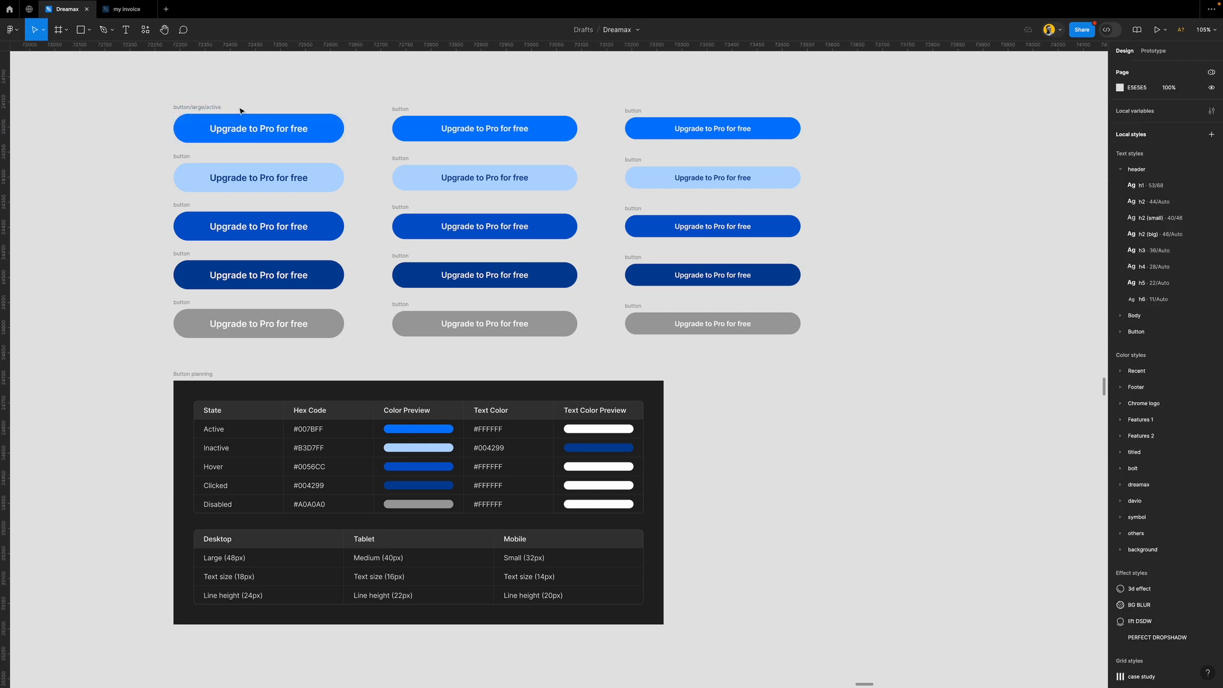
Rename the second-row Desktop button frame as button/large/inactive
click(183, 157)
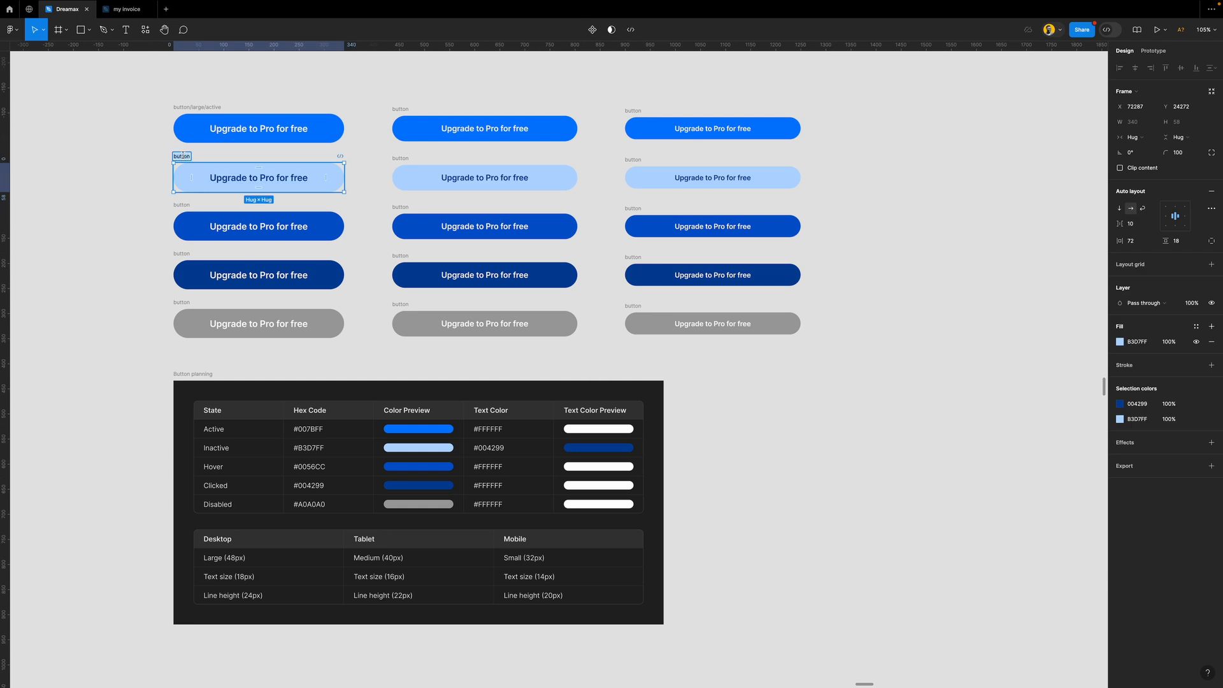
text(button/large/active)
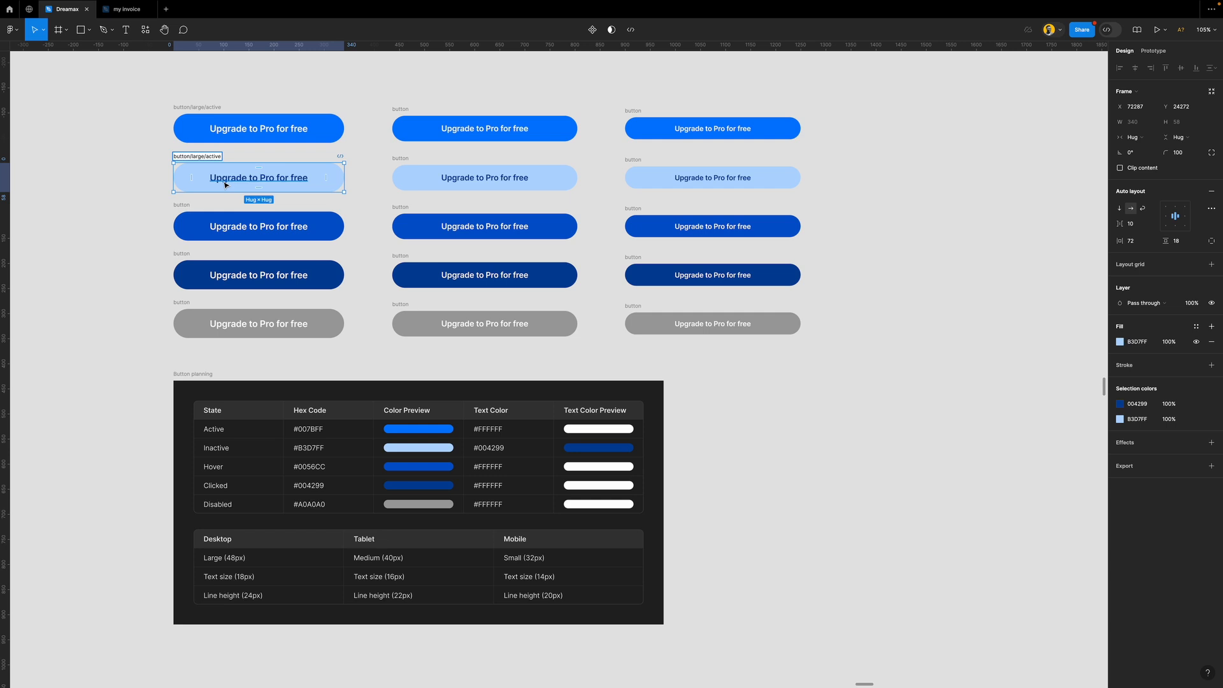
text(in)
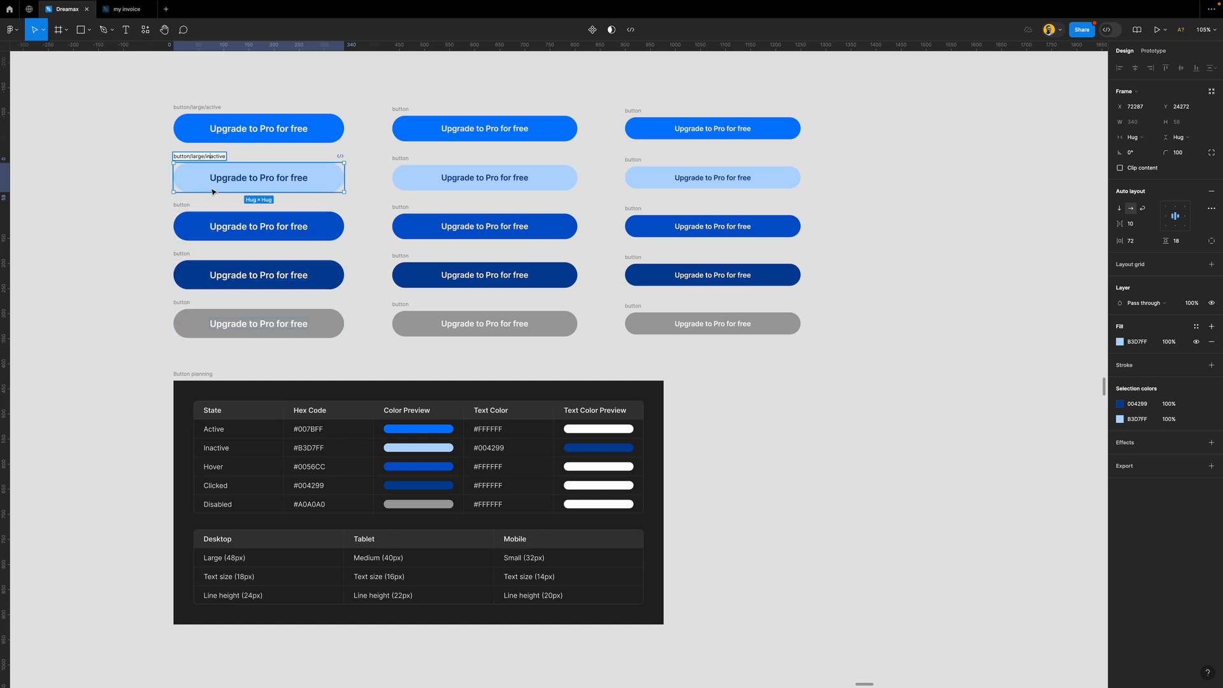
key(Return)
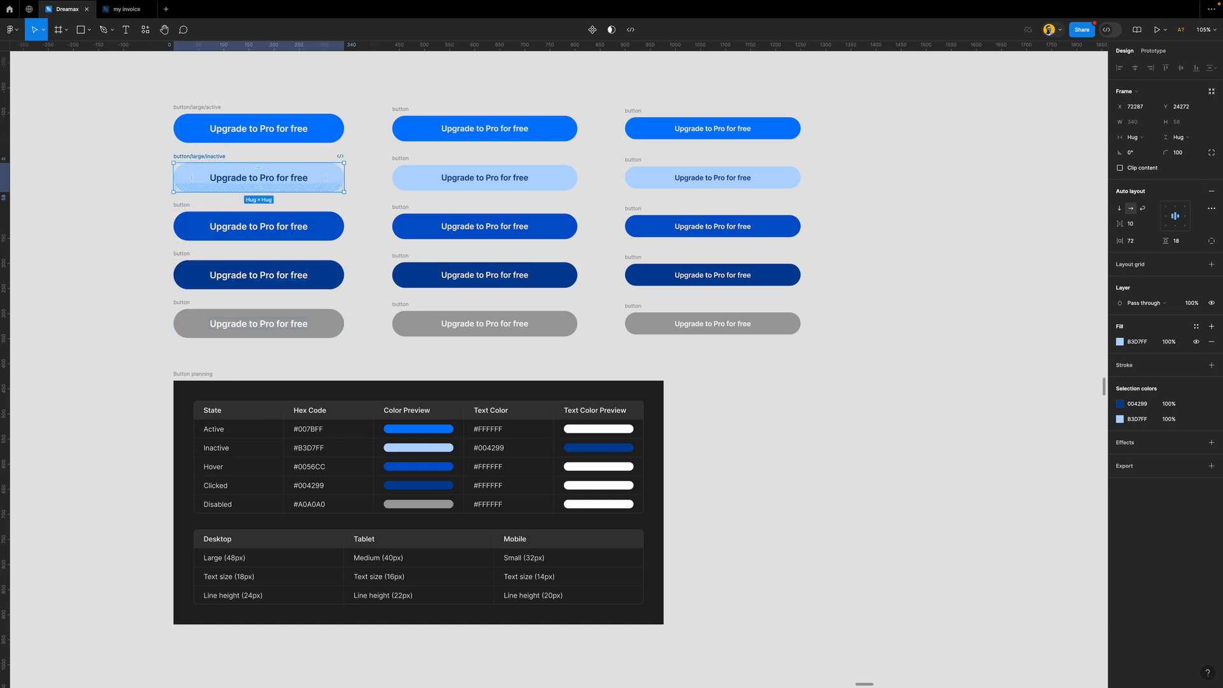
Rename the third-row Desktop button frame as button/large/hover
double_click(182, 205)
text(button/large/active)
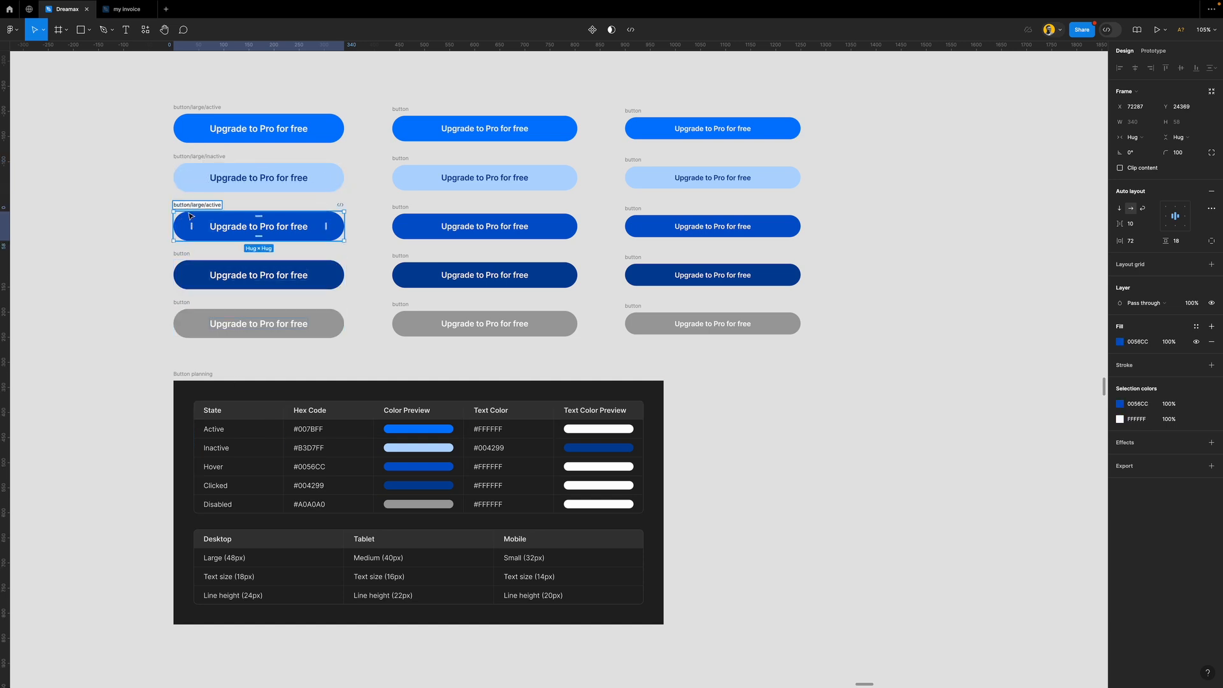
drag(206, 206, 211, 205)
text(hover)
key(Return)
Rename the fourth-row Desktop button frame as button/large/clicked
click(180, 265)
double_click(183, 253)
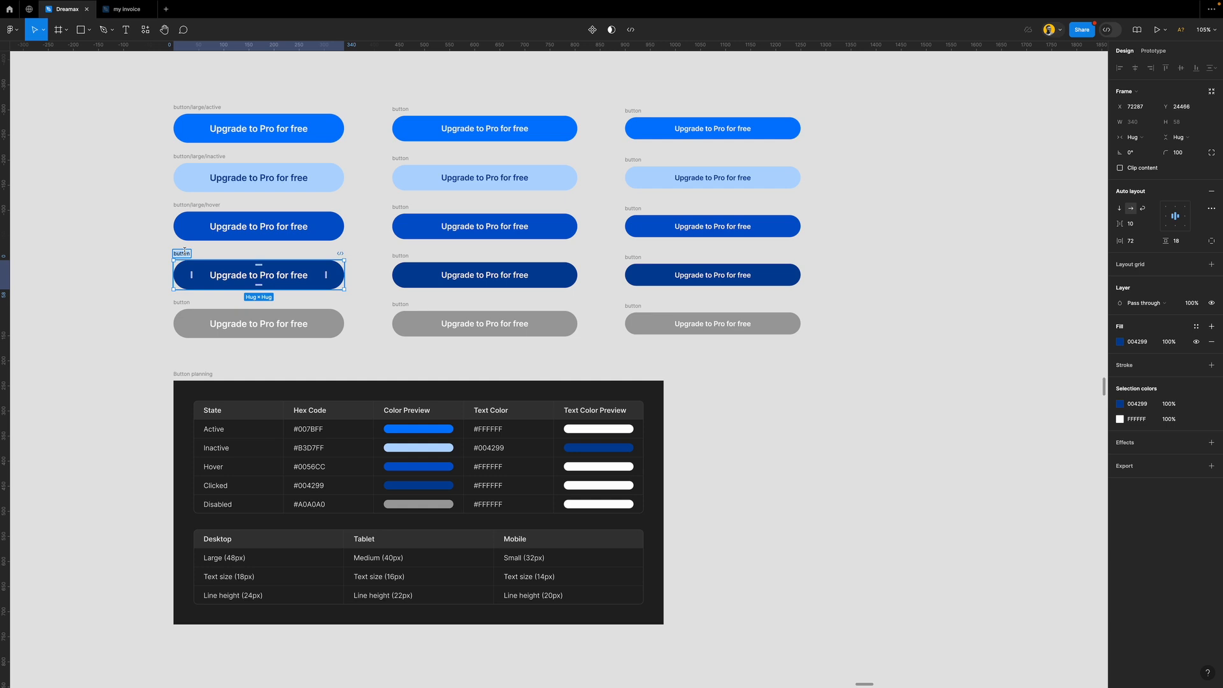
text(button/large/active)
double_click(215, 254)
text(clicked)
key(Return)
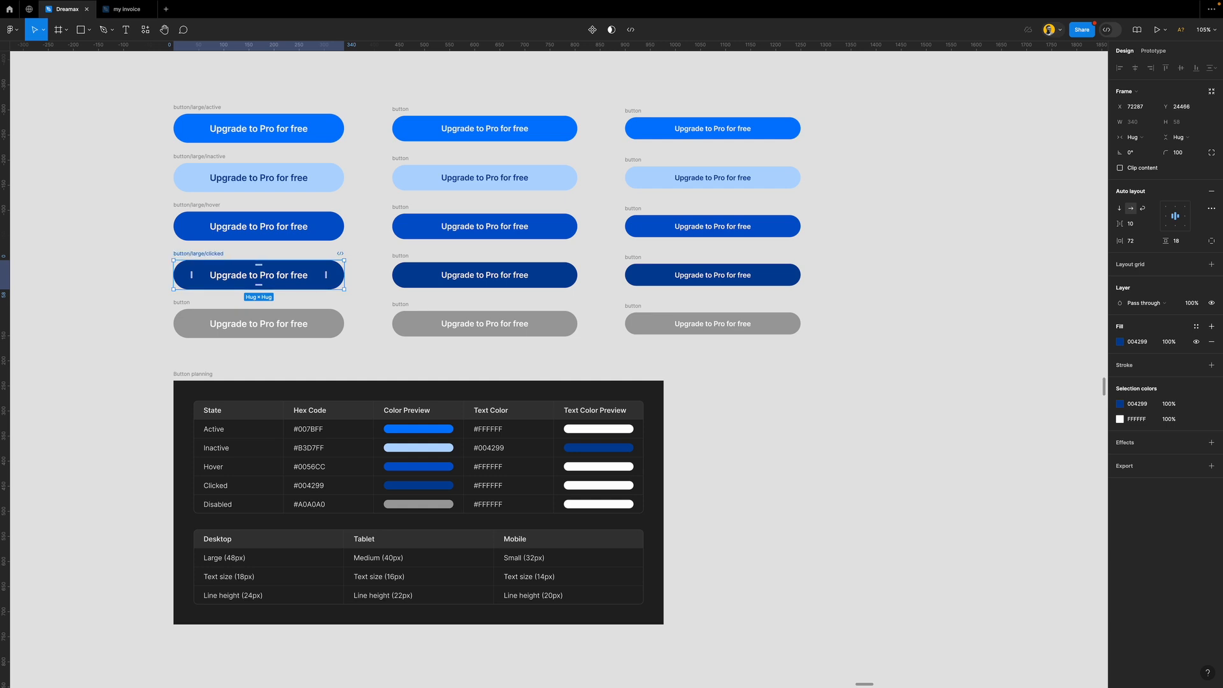
Rename the fifth-row Desktop button frame as button/large/disabled
double_click(185, 302)
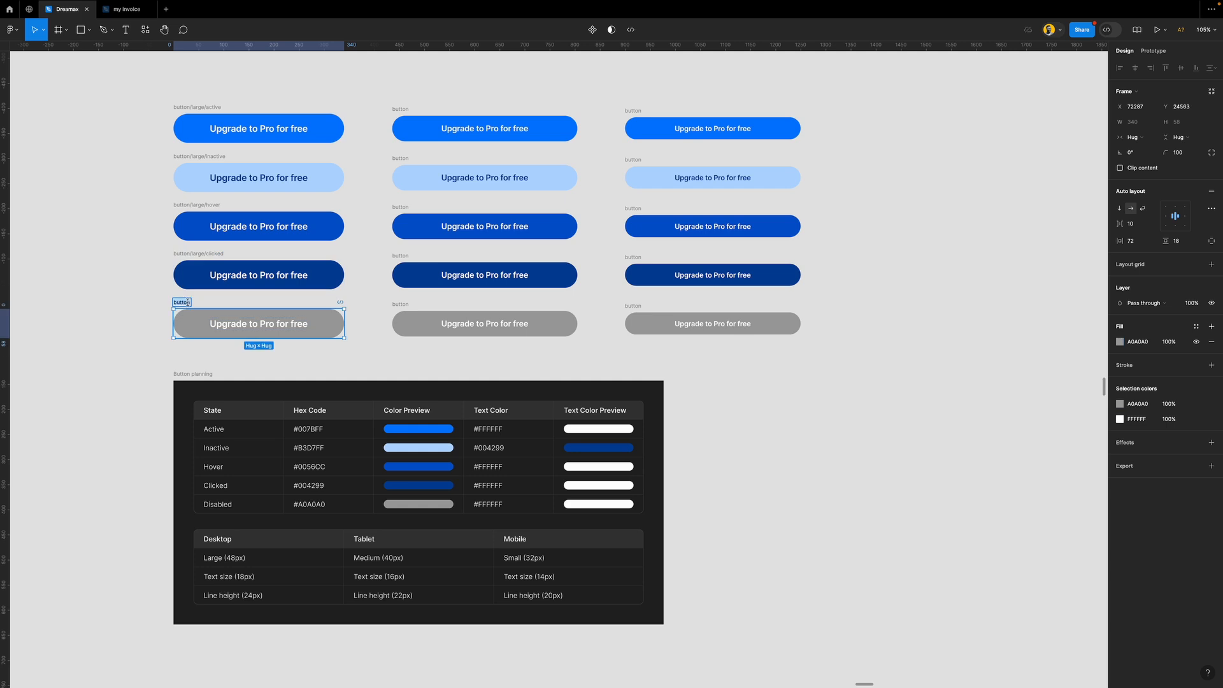
text(button/large/active)
double_click(216, 303)
text(disabled)
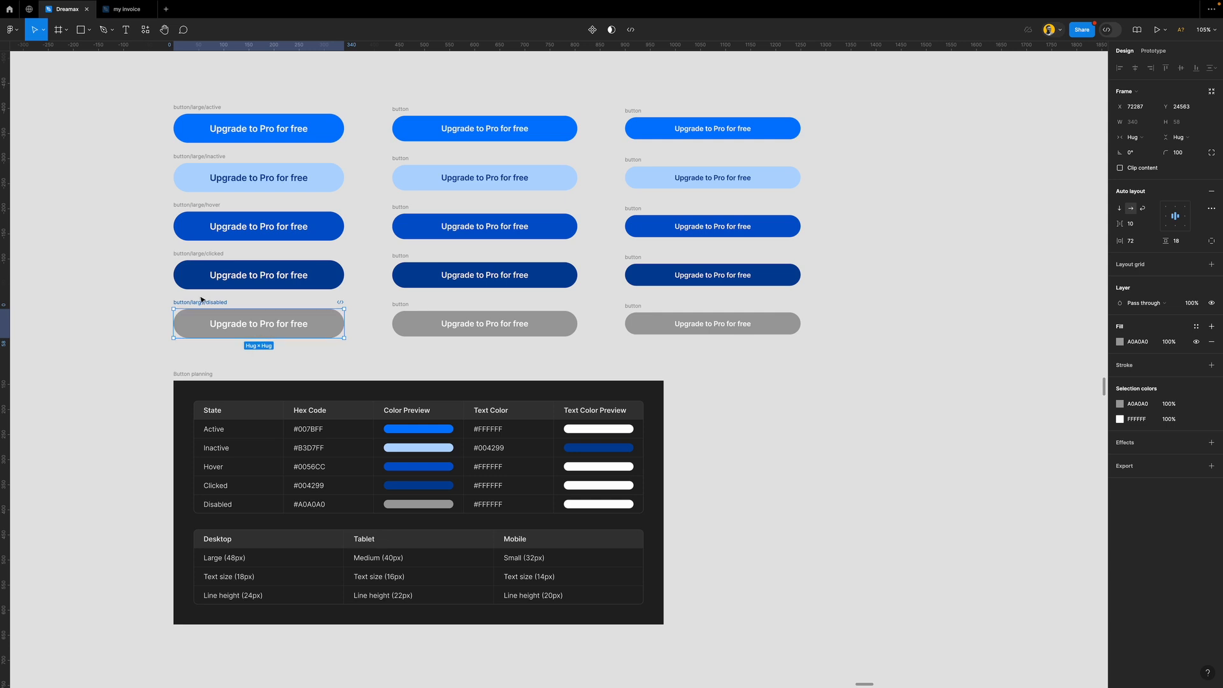
click(137, 274)
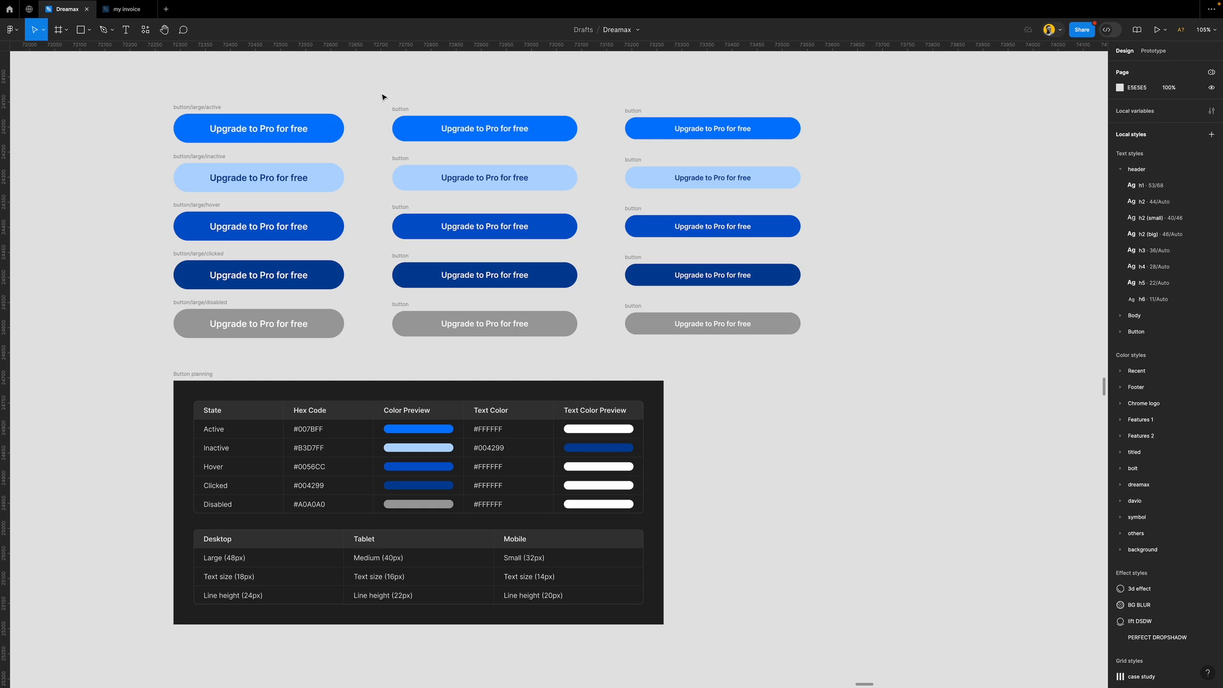
drag(382, 97, 607, 372)
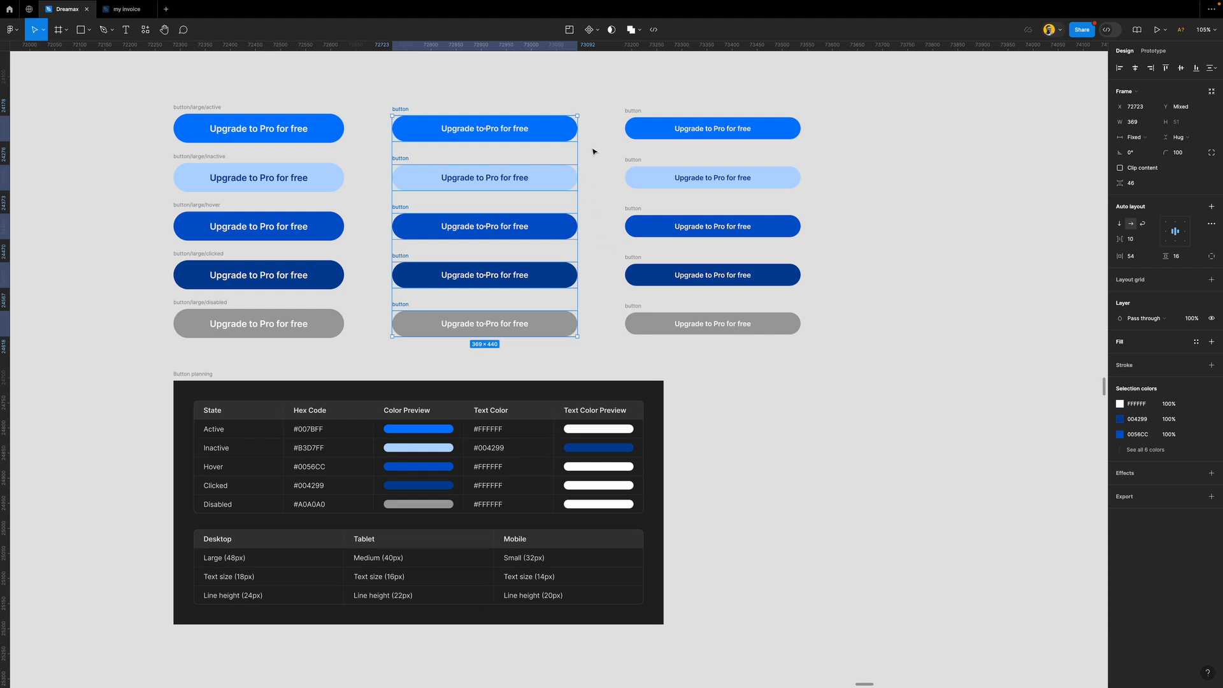
drag(603, 94, 841, 368)
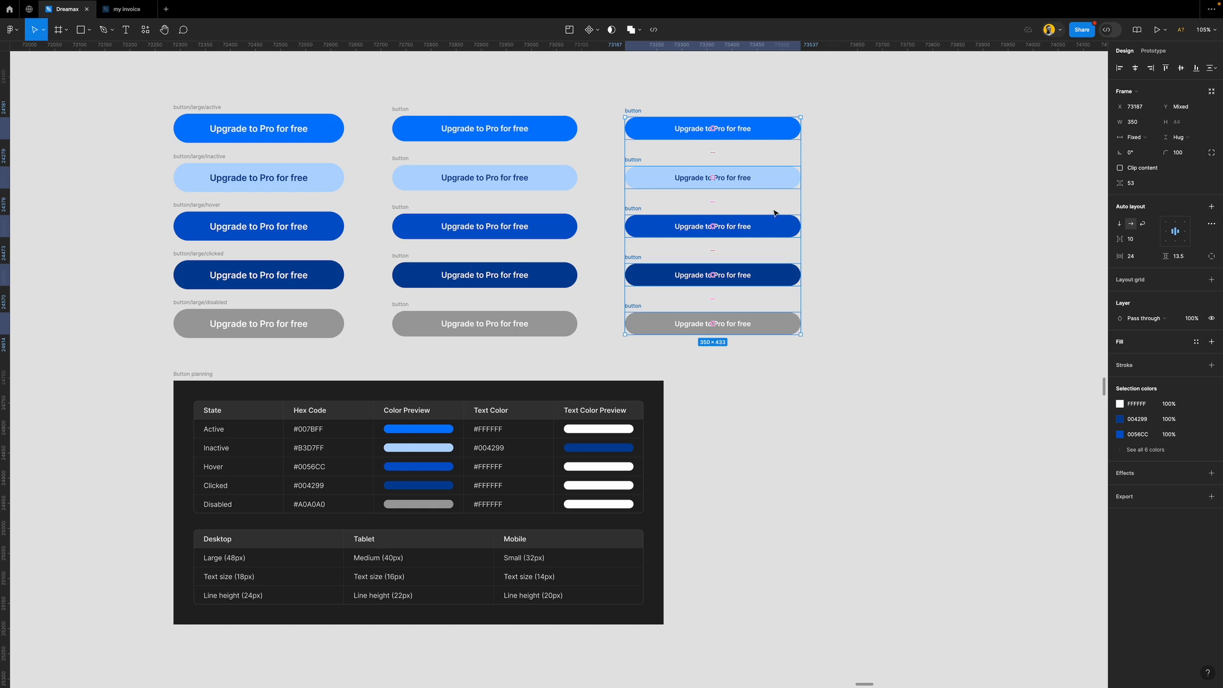
drag(155, 83, 364, 366)
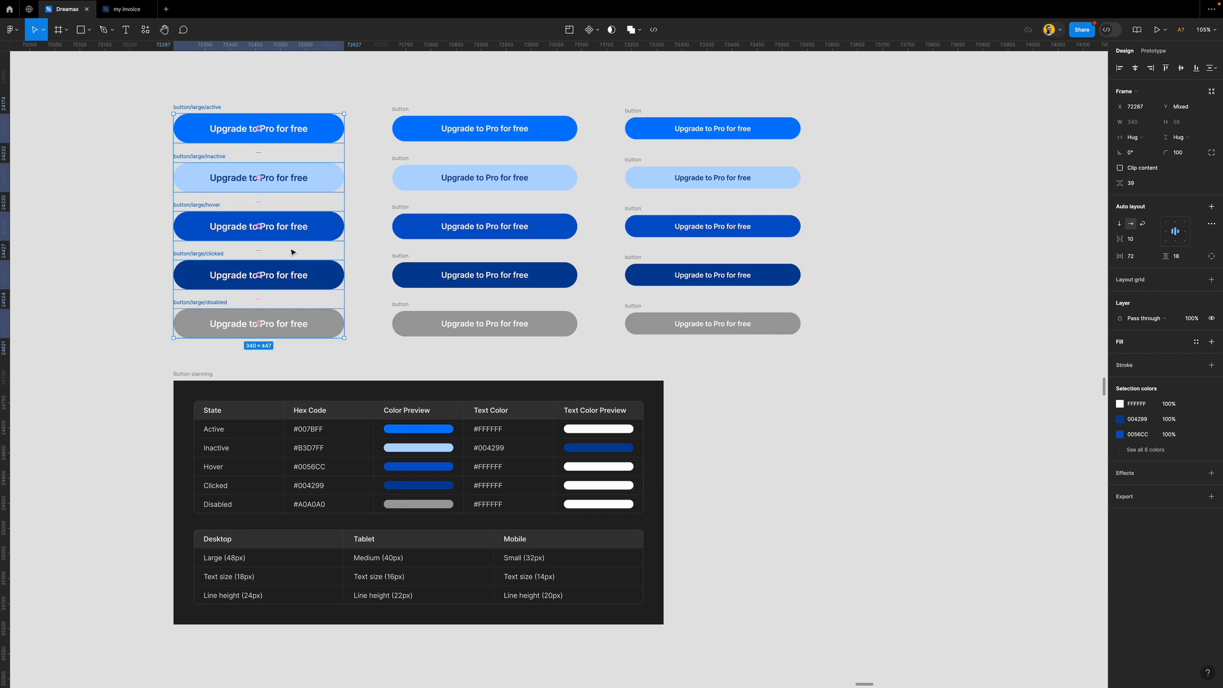
drag(373, 76, 598, 354)
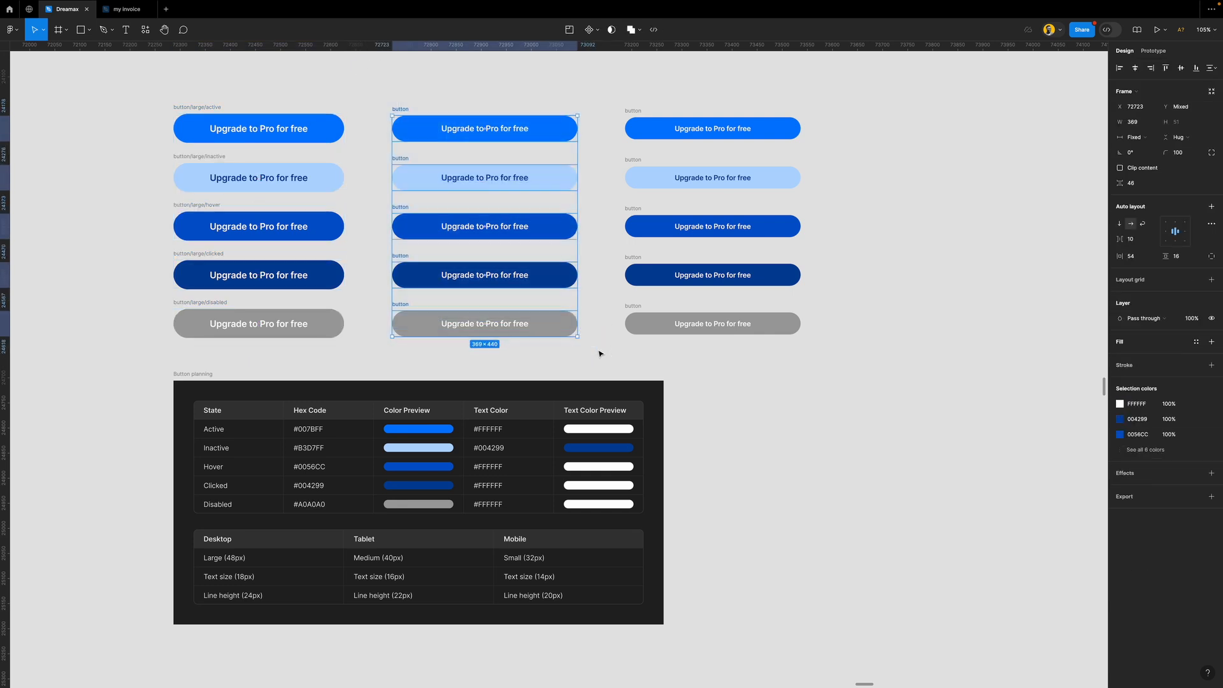
drag(607, 88, 851, 370)
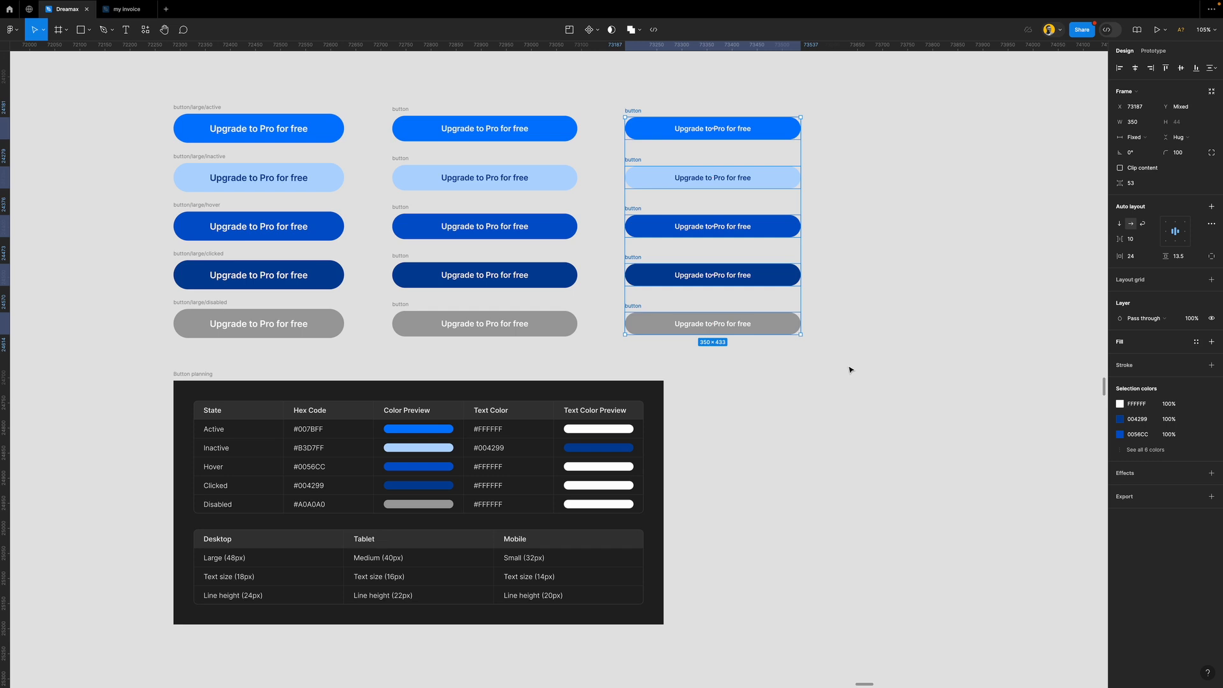
click(918, 316)
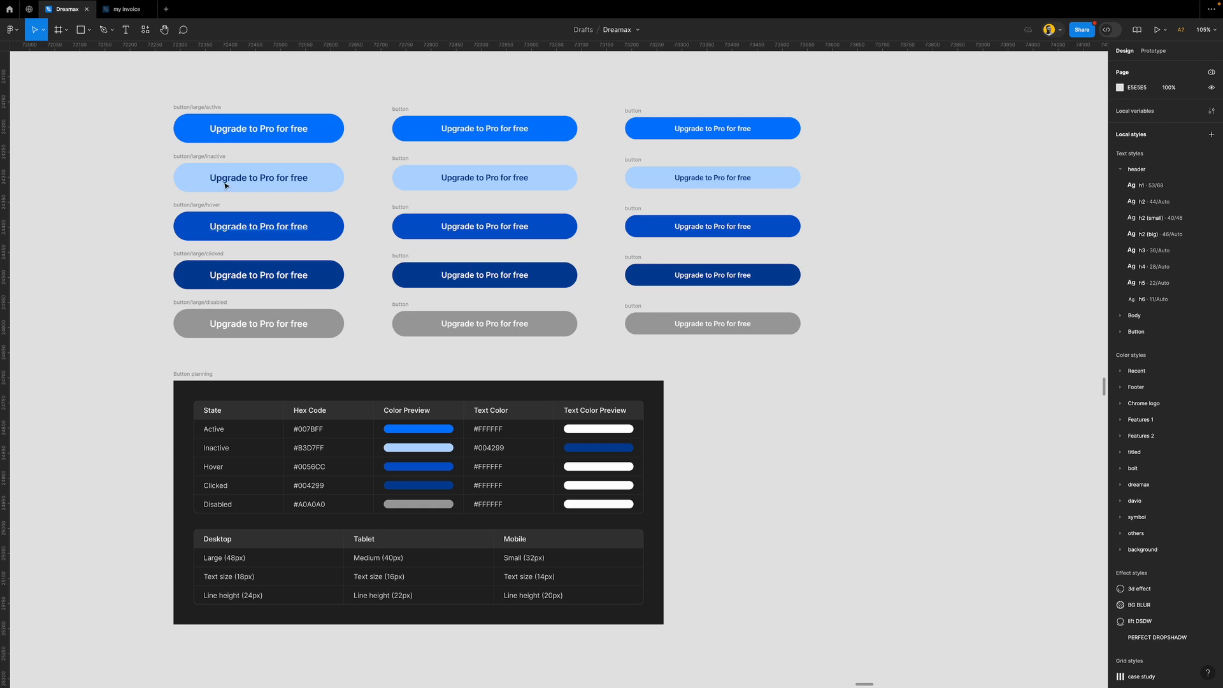
Replace large with desktop in the first-row button's name, making it button/desktop/active
click(198, 108)
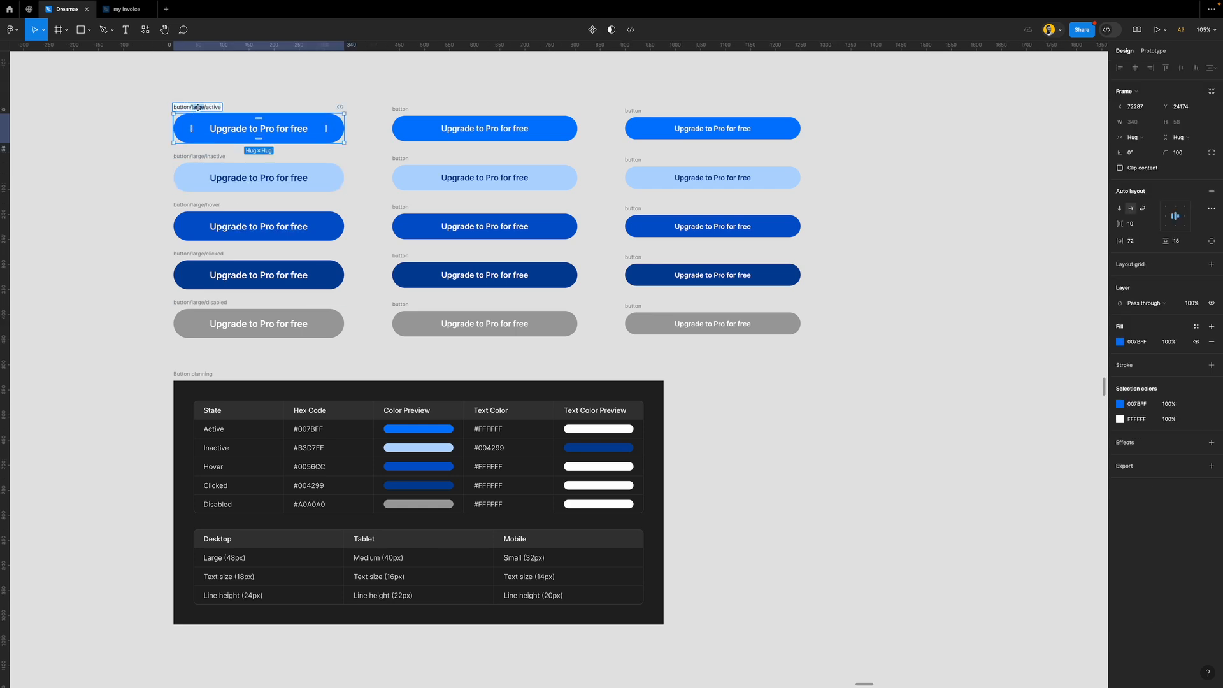
text(desktop)
key(shift+Left)
key(shift+Left)
key(shift+Left)
key(Return)
Replace large with desktop in the second-row button's name, making it button/desktop/inactive
double_click(200, 157)
double_click(198, 156)
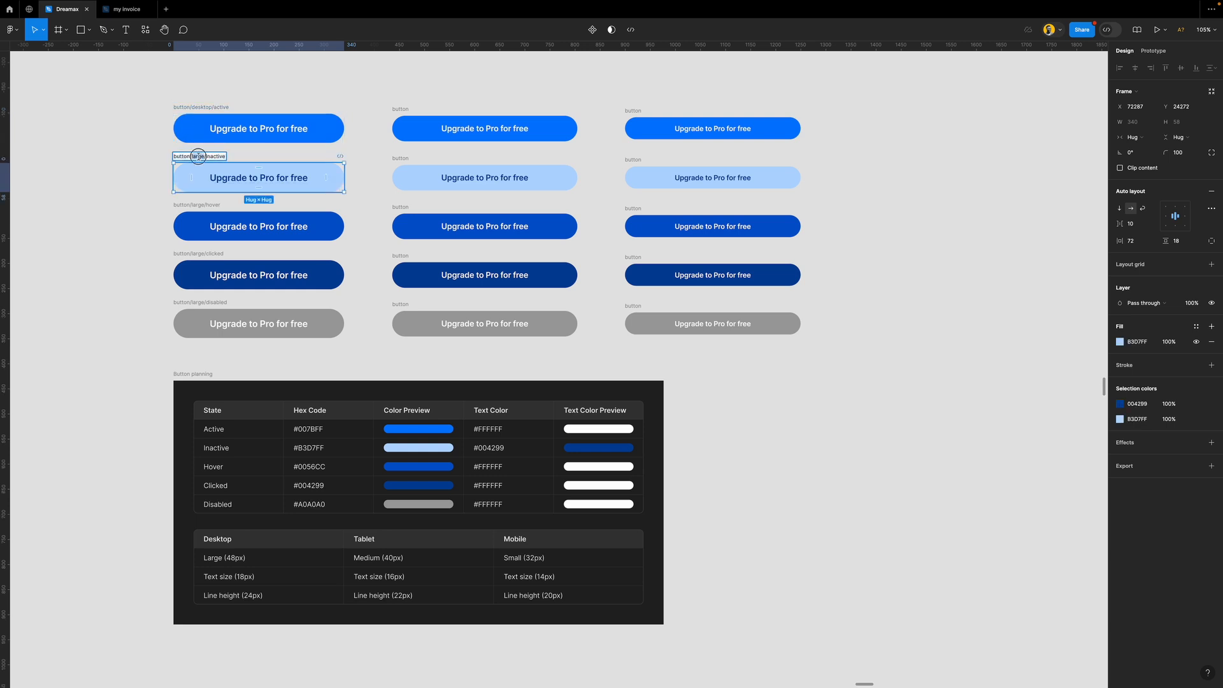
text(desktop)
key(Return)
Replace large with desktop in the third-row button's name, making it button/desktop/hover
click(198, 204)
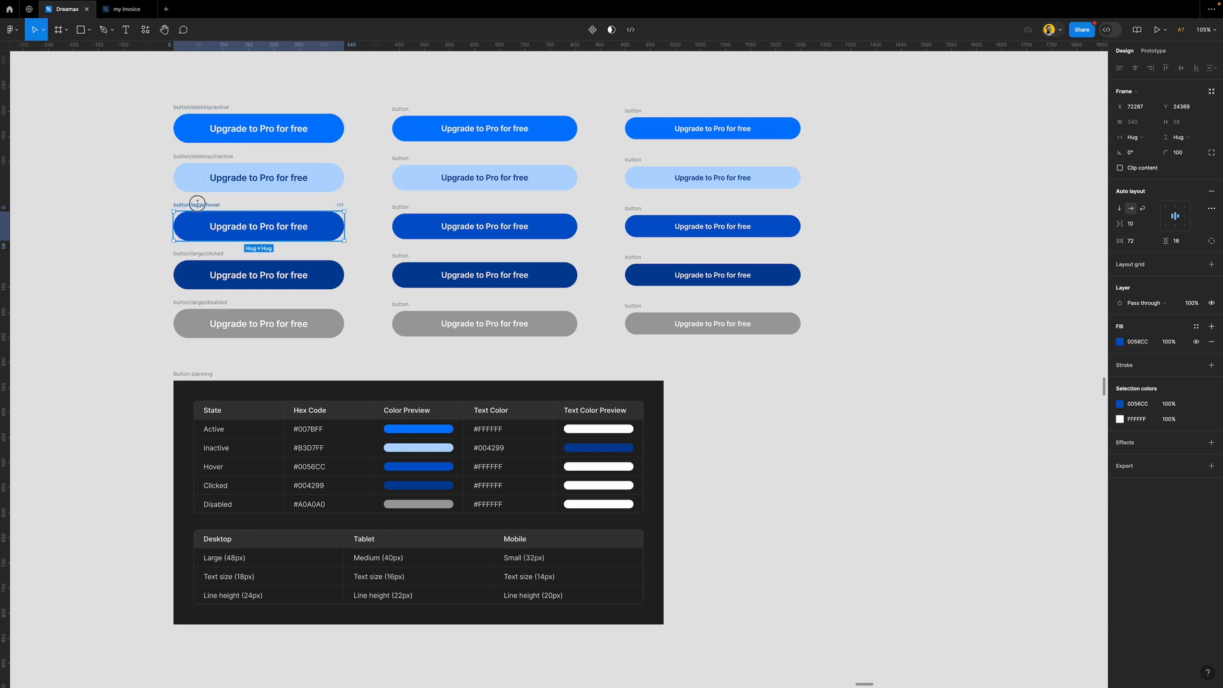
double_click(198, 205)
double_click(197, 205)
text(desktop)
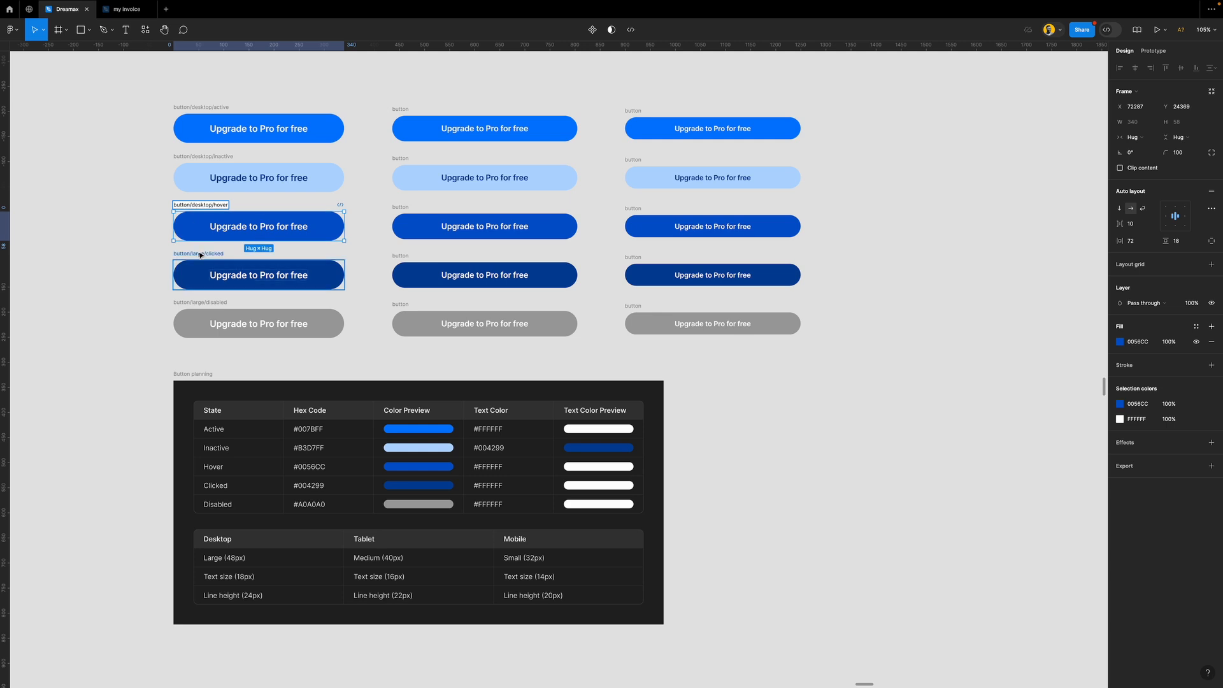
Replace large with desktop in the fourth-row button's name, making it button/desktop/clicked
click(200, 254)
double_click(198, 254)
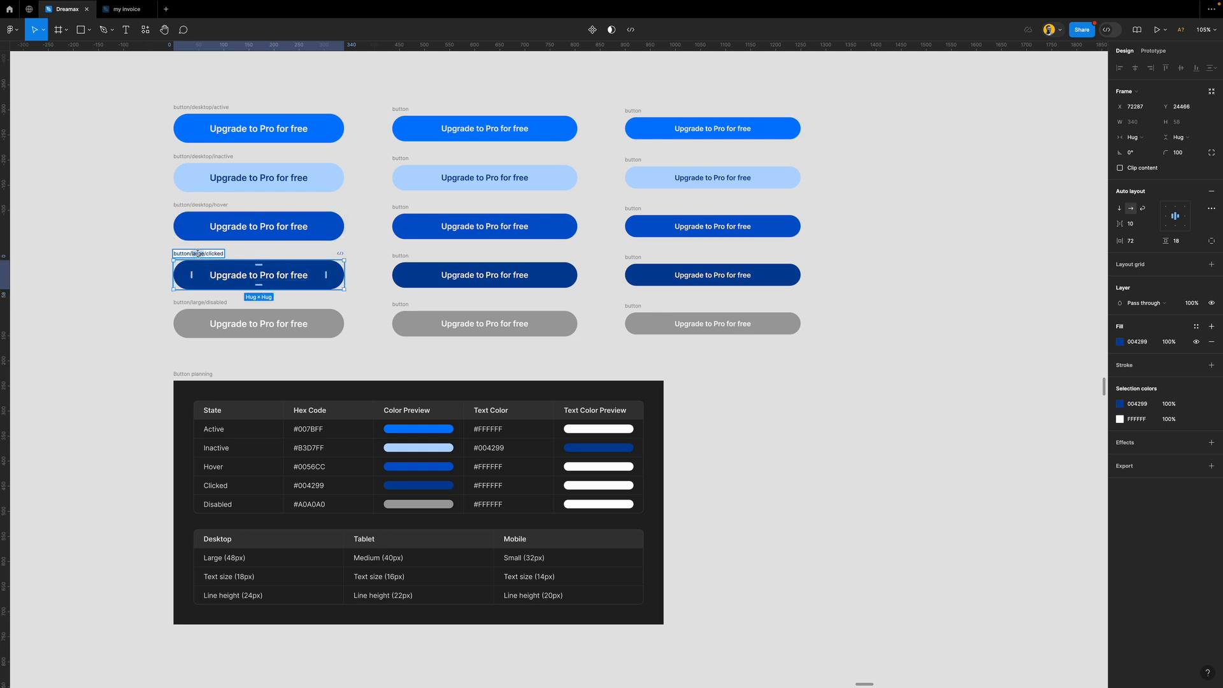
double_click(197, 254)
text(desktop)
Replace large with desktop in the fifth-row button's name, making it button/desktop/disabled
click(201, 303)
double_click(194, 304)
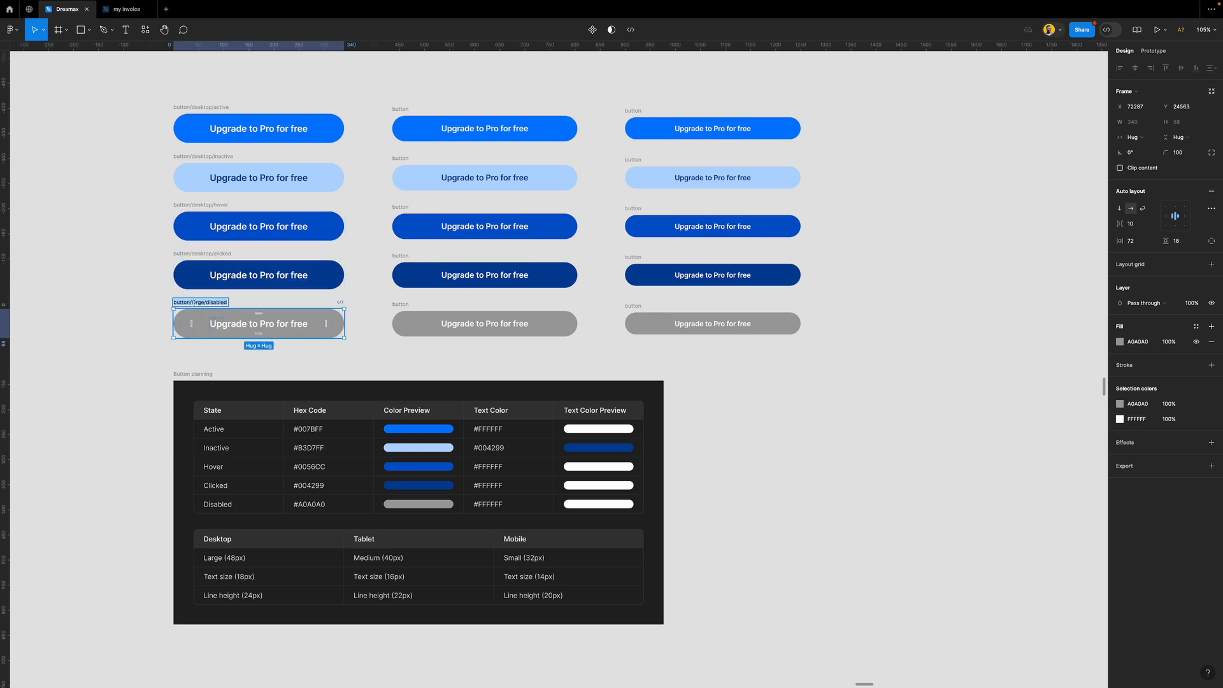
double_click(195, 304)
text(desktop)
click(129, 299)
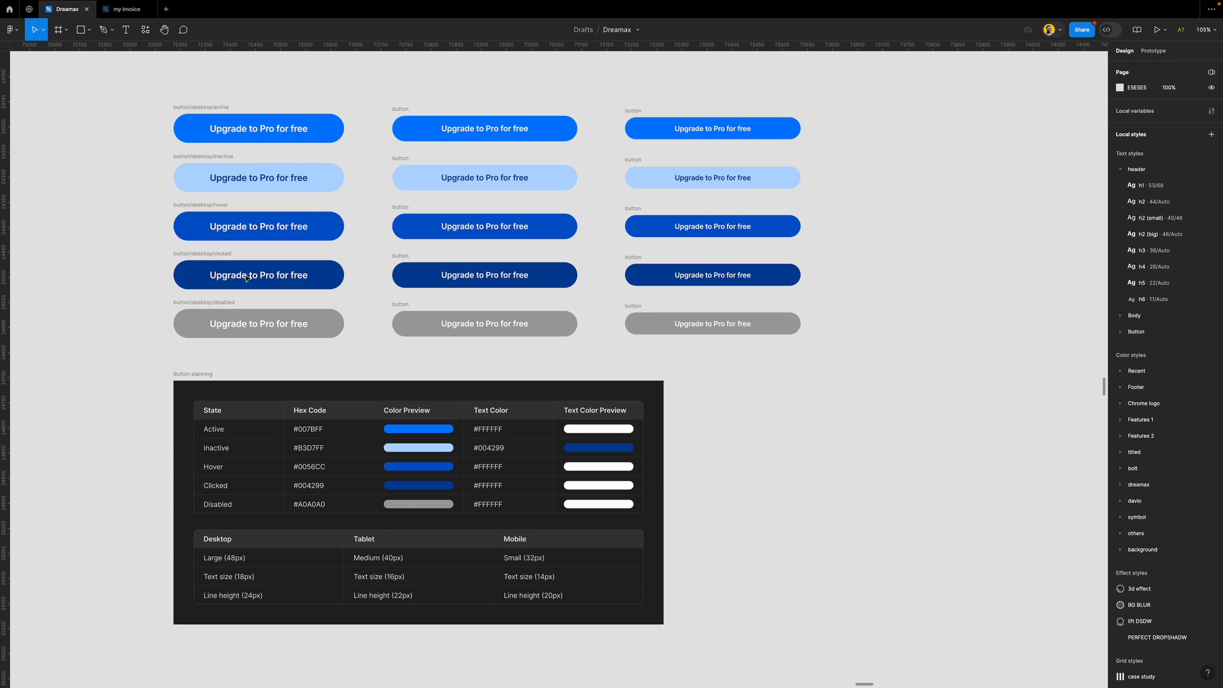
Rename the first-row Tablet button as button/tablet/active, reusing the name copied from the Desktop active button
double_click(191, 107)
key(ctrl+c)
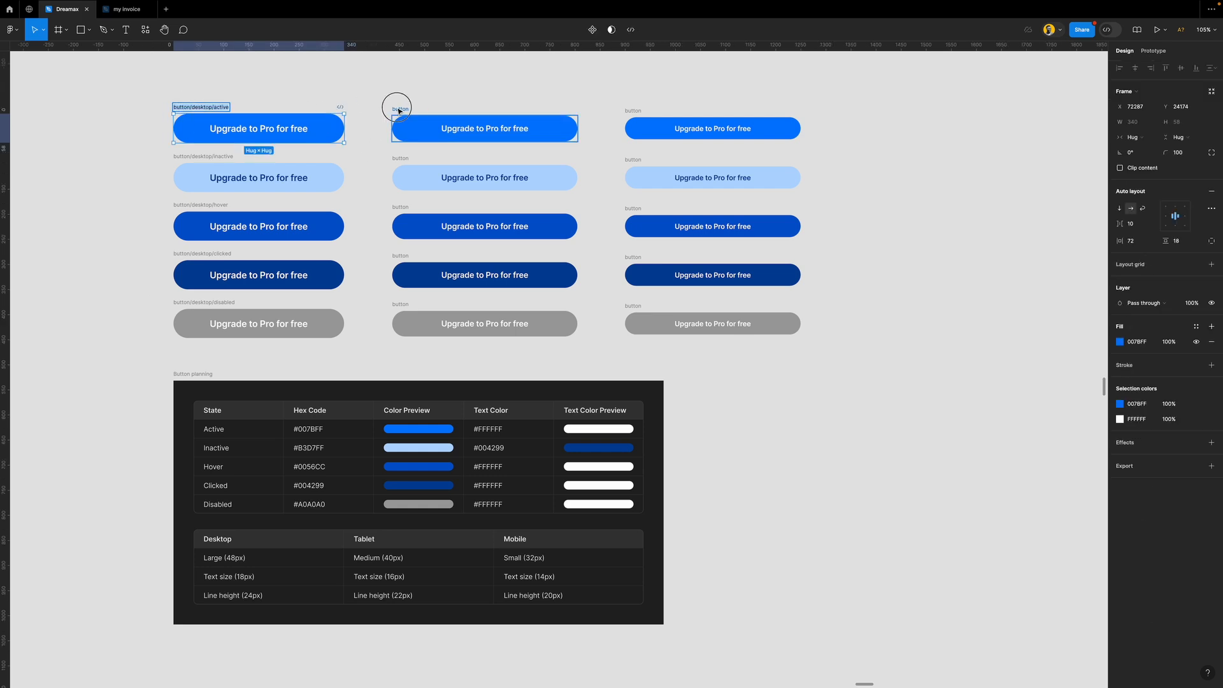
double_click(395, 109)
key(ctrl+v)
double_click(419, 109)
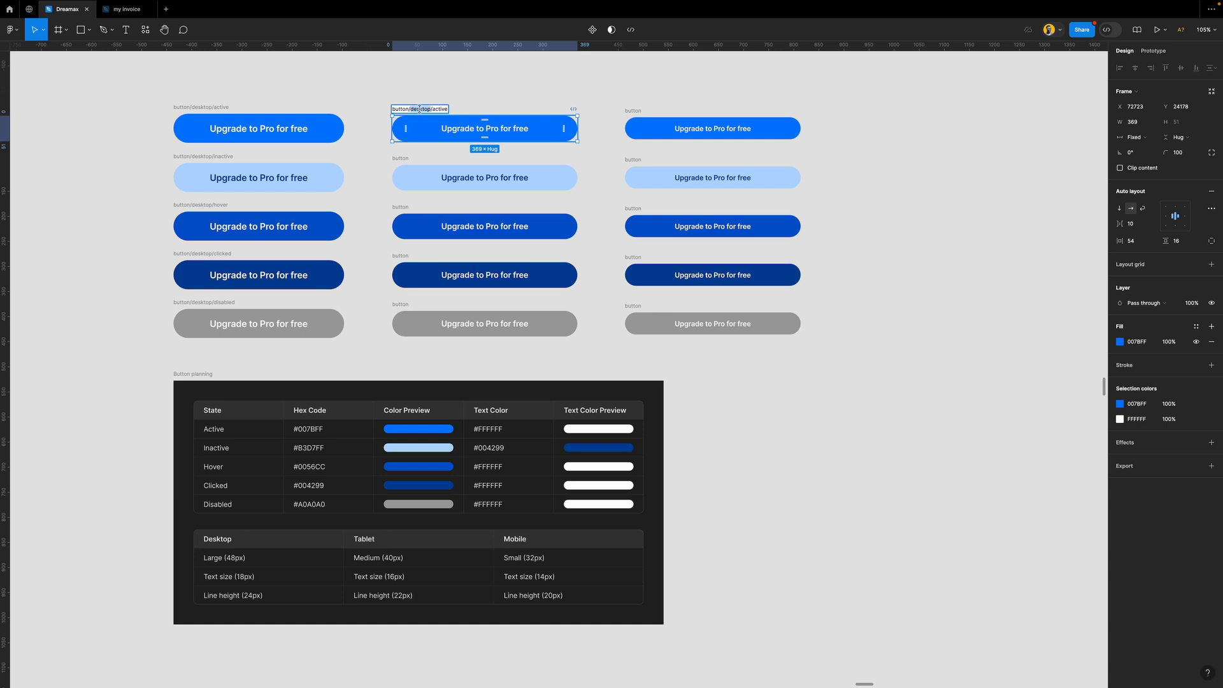
text(tablet)
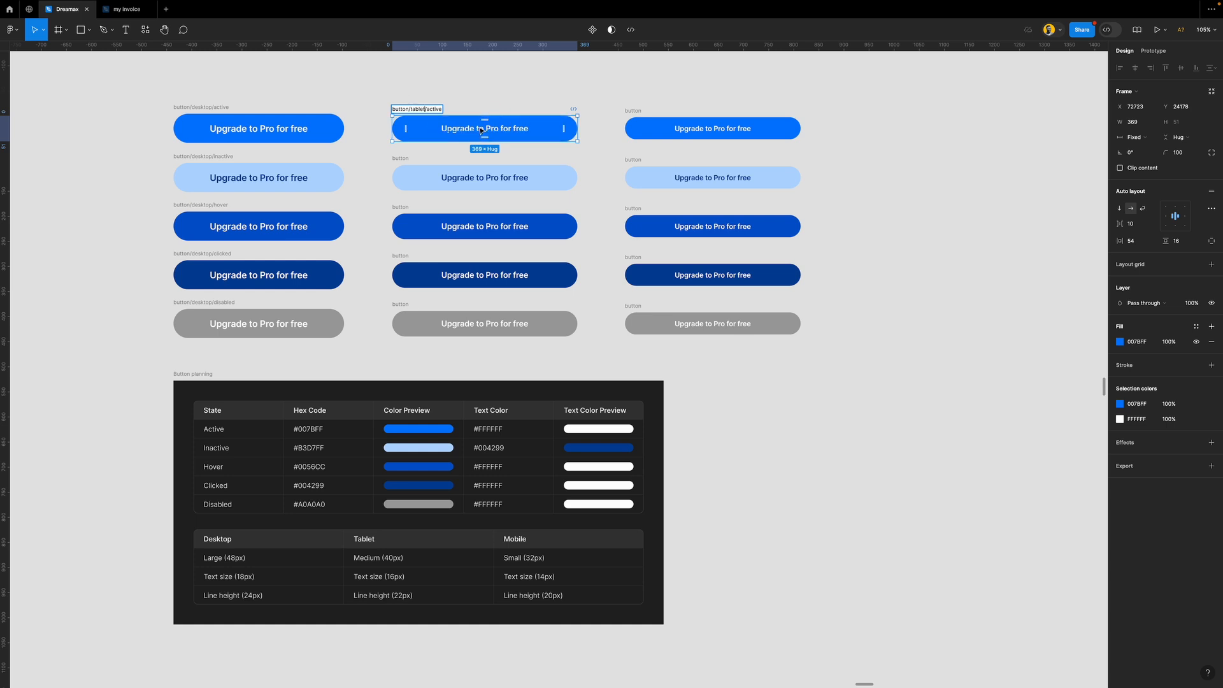
key(ctrl+a)
click(601, 102)
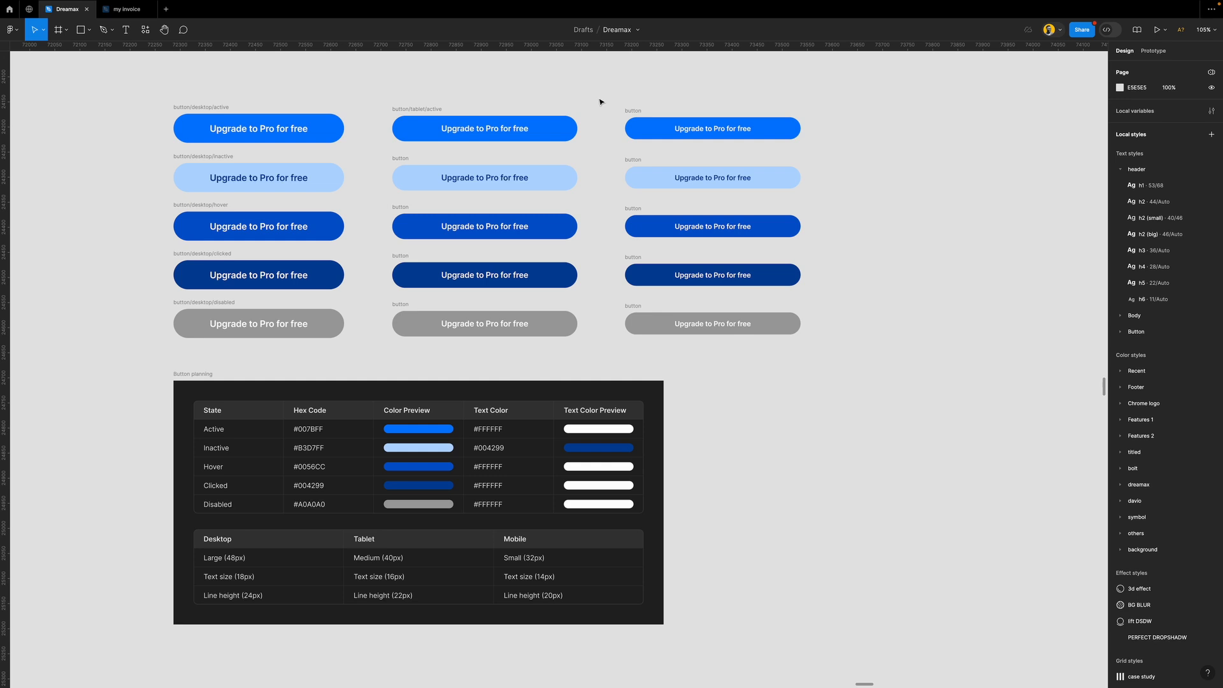
Rename the first-row Mobile button as button/mobile/active, reusing the name of the Tablet active button
click(635, 116)
double_click(633, 111)
key(ctrl+v)
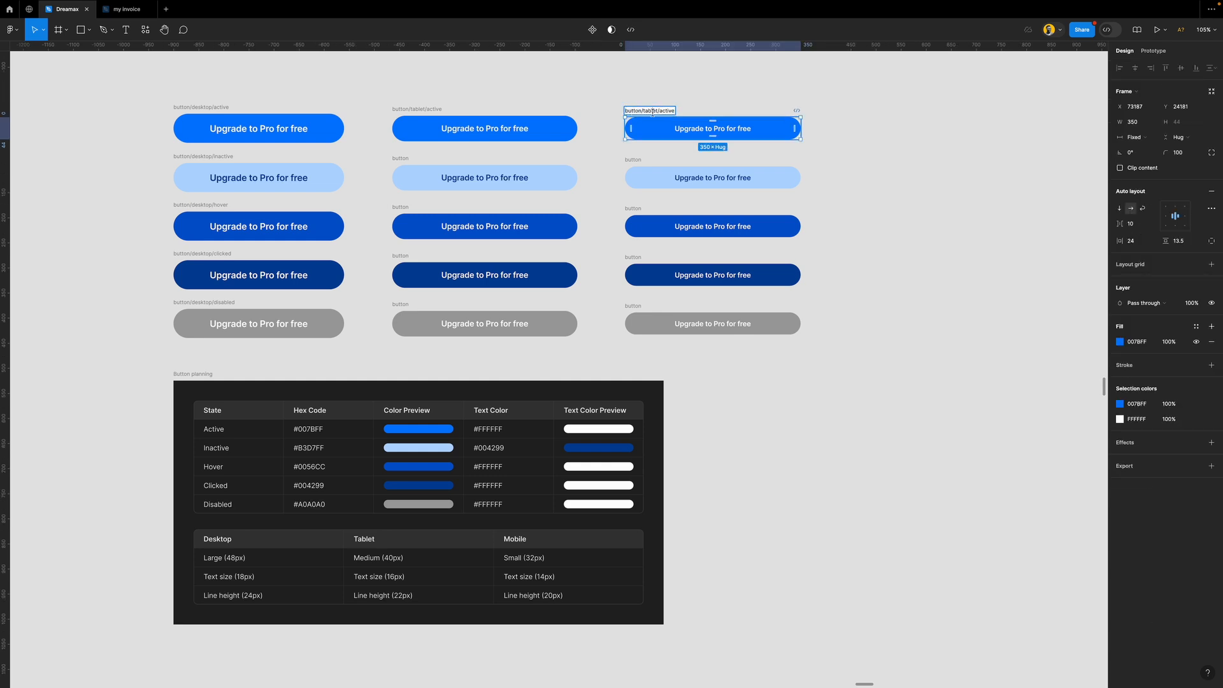
double_click(653, 112)
text(mobile)
key(Return)
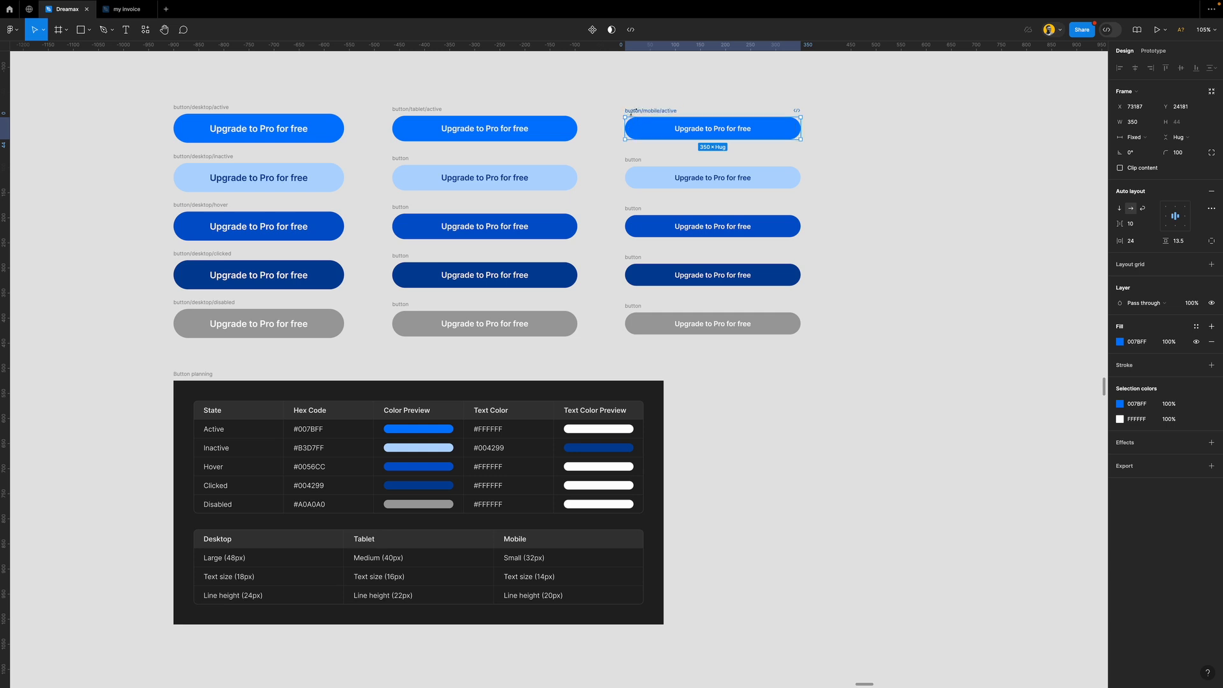
Rename the second-row Tablet button as button/tablet/inactive, reusing the name copied from the Tablet active button
double_click(412, 109)
key(ctrl+c)
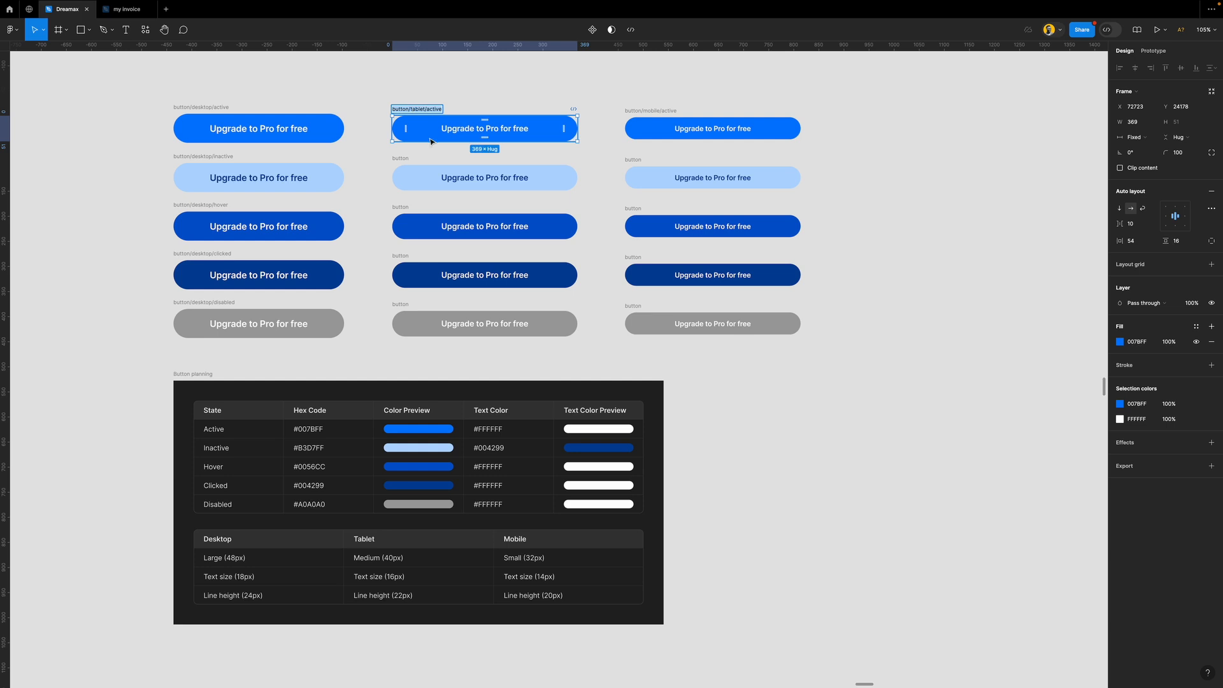
click(401, 170)
double_click(402, 158)
key(ctrl+v)
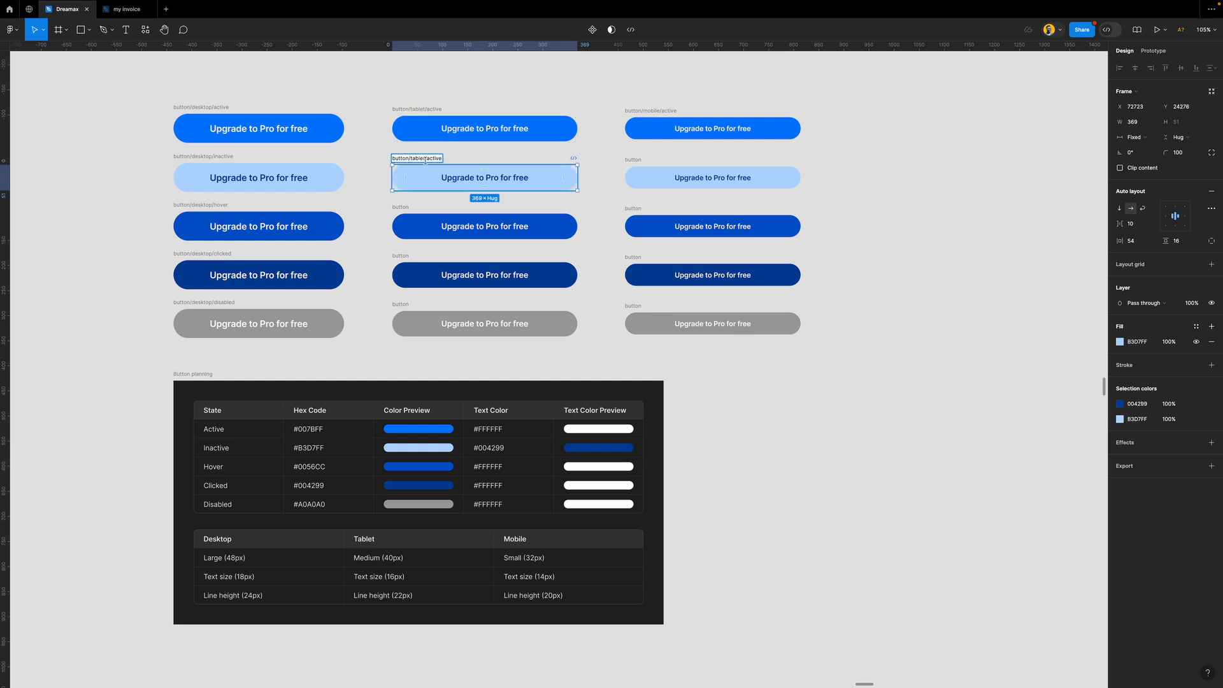
text(in)
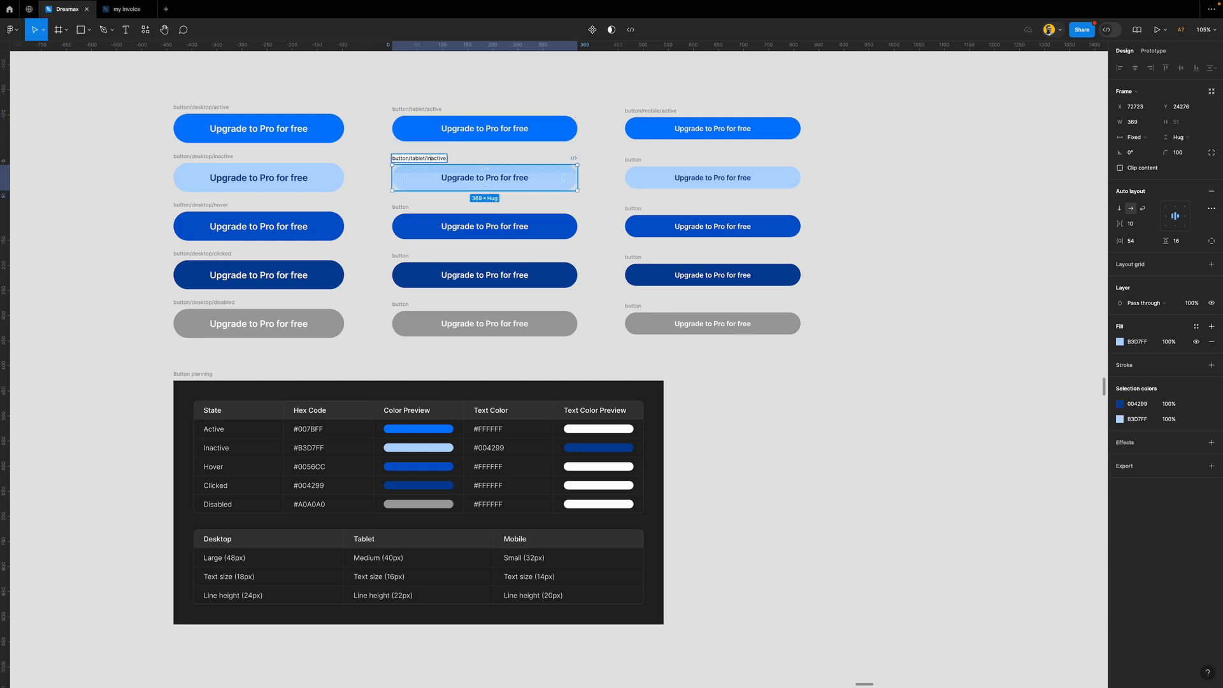
key(Return)
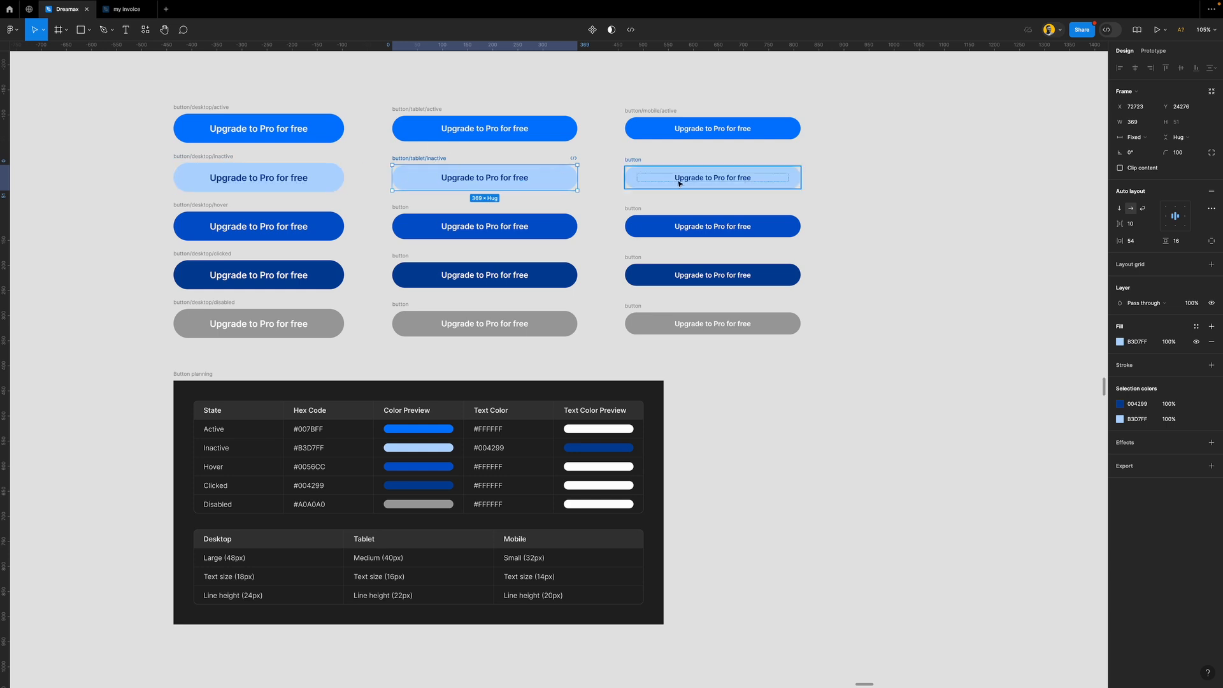
Rename the third-row Tablet button as button/tablet/hover by pasting the copied name and replacing its state
key(ctrl+v)
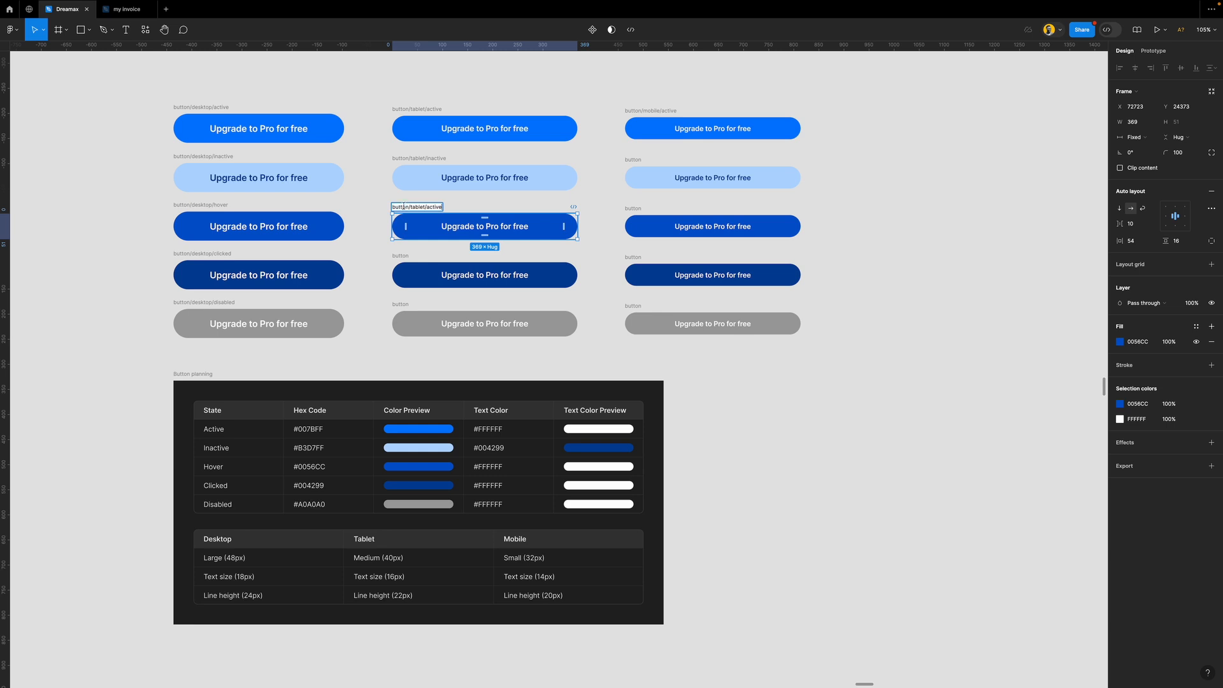
double_click(418, 207)
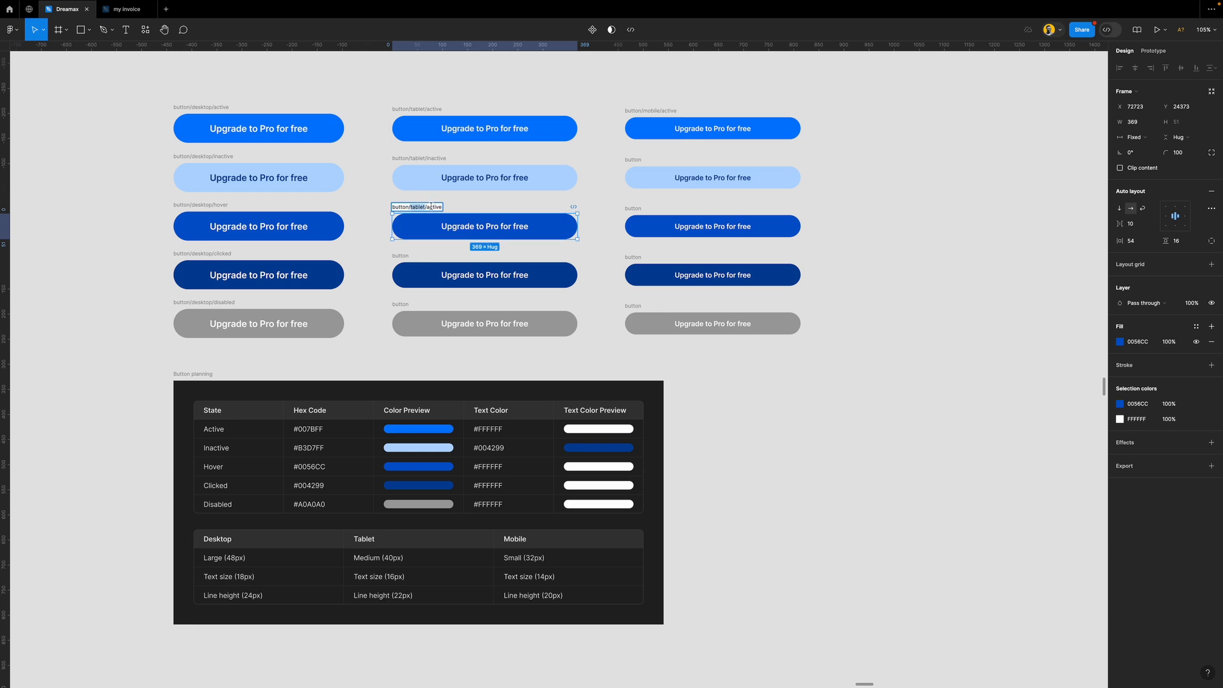
double_click(431, 207)
text(hover)
key(Return)
Rename the fourth-row Tablet button as button/tablet/clicked, based on the copied Tablet name
click(401, 255)
double_click(404, 255)
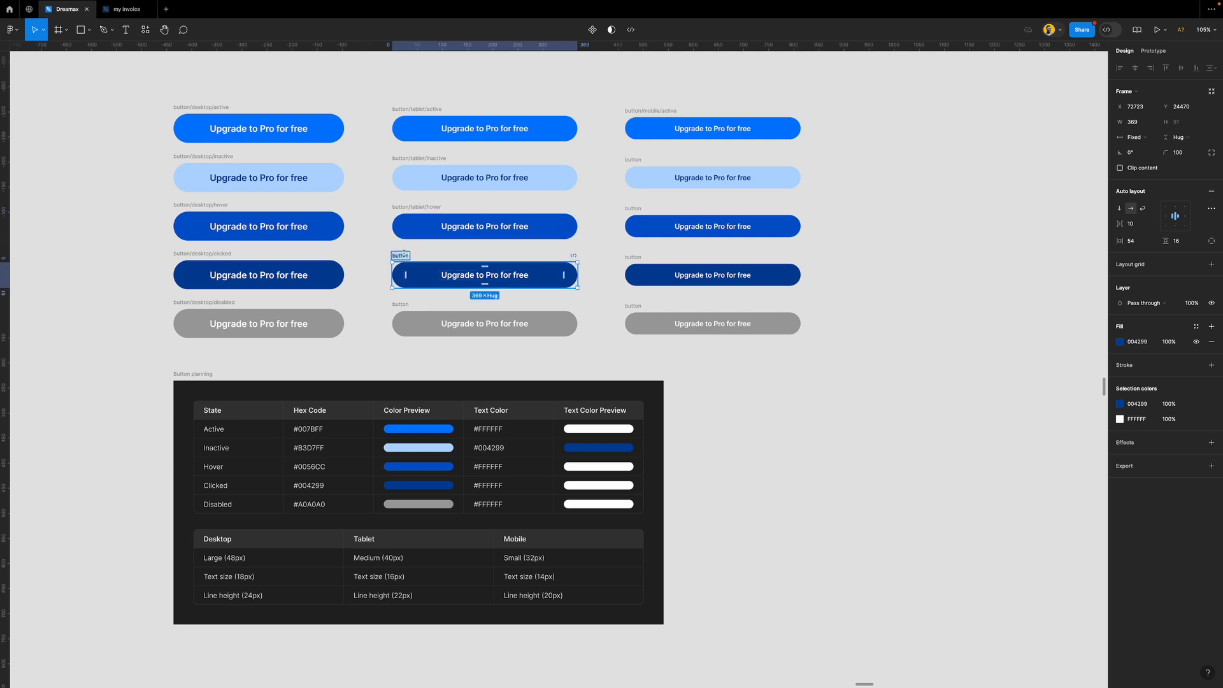
key(ctrl+v)
text(clicked)
key(Return)
Rename the fifth-row Tablet button as button/tablet/disabled, based on the copied Tablet name
click(402, 304)
double_click(402, 304)
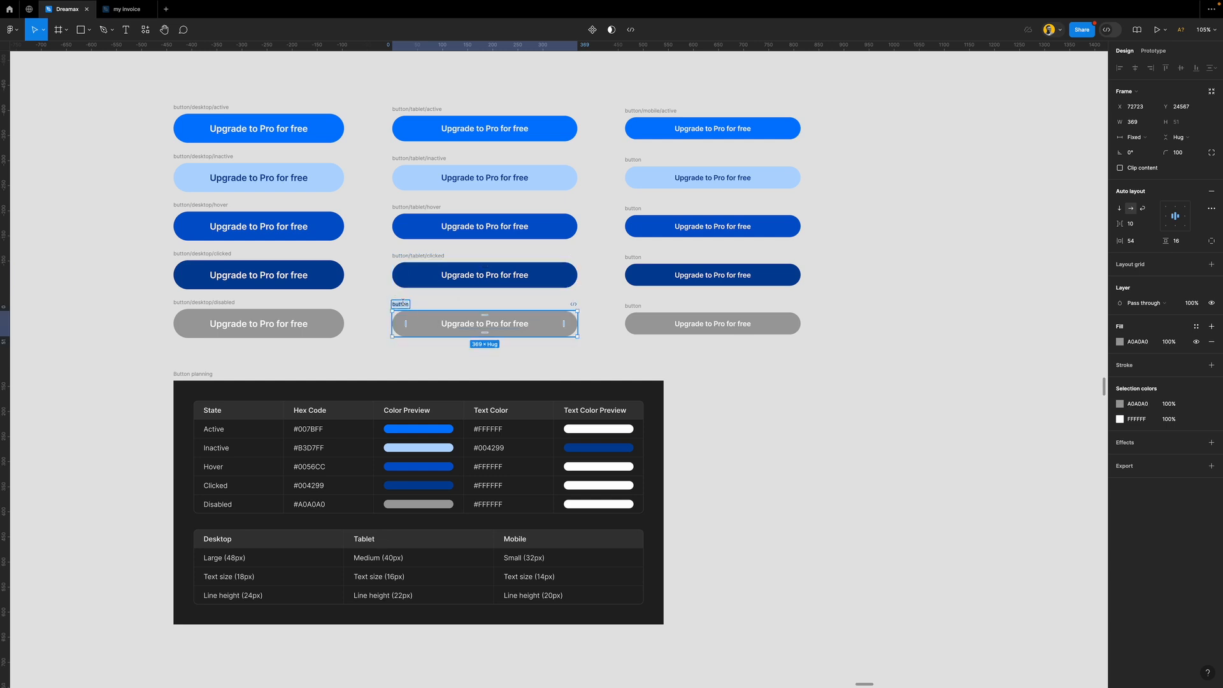
text(disabled)
key(Return)
double_click(405, 303)
key(super+v)
double_click(430, 304)
text(disabled)
key(Return)
Rename the second-row Mobile button as button/mobile/inactive, reusing the name copied from the Mobile active button
scroll(534, 283, right, 4)
double_click(531, 110)
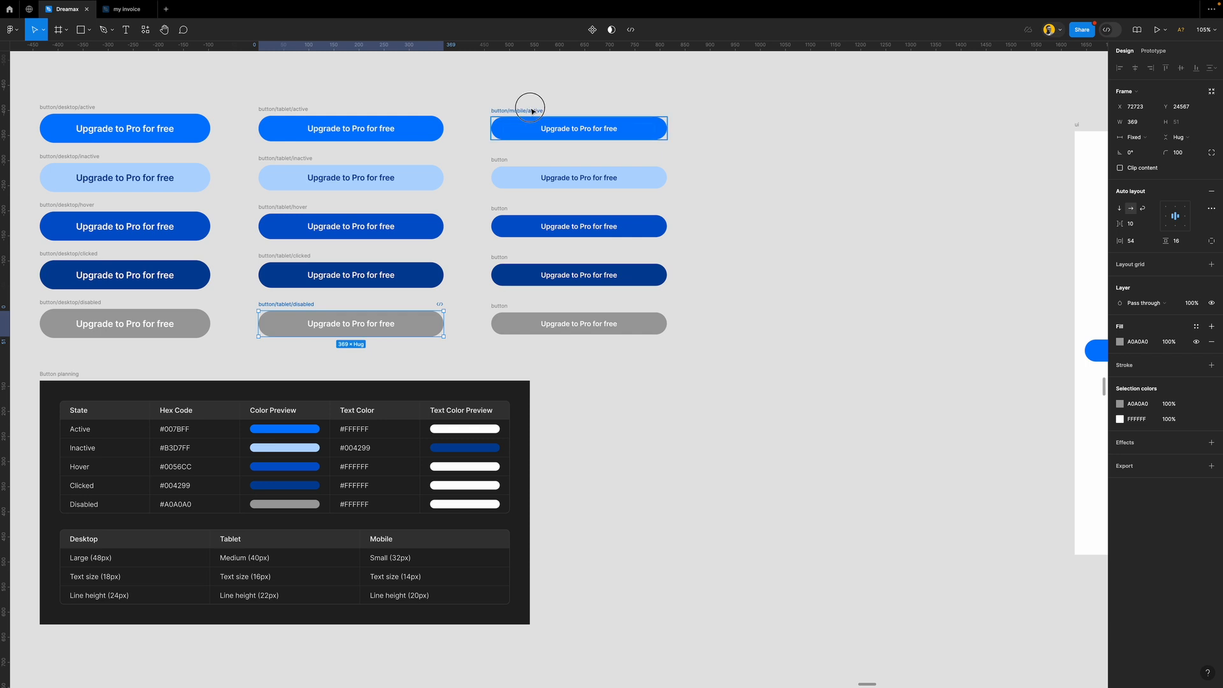
key(ctrl+c)
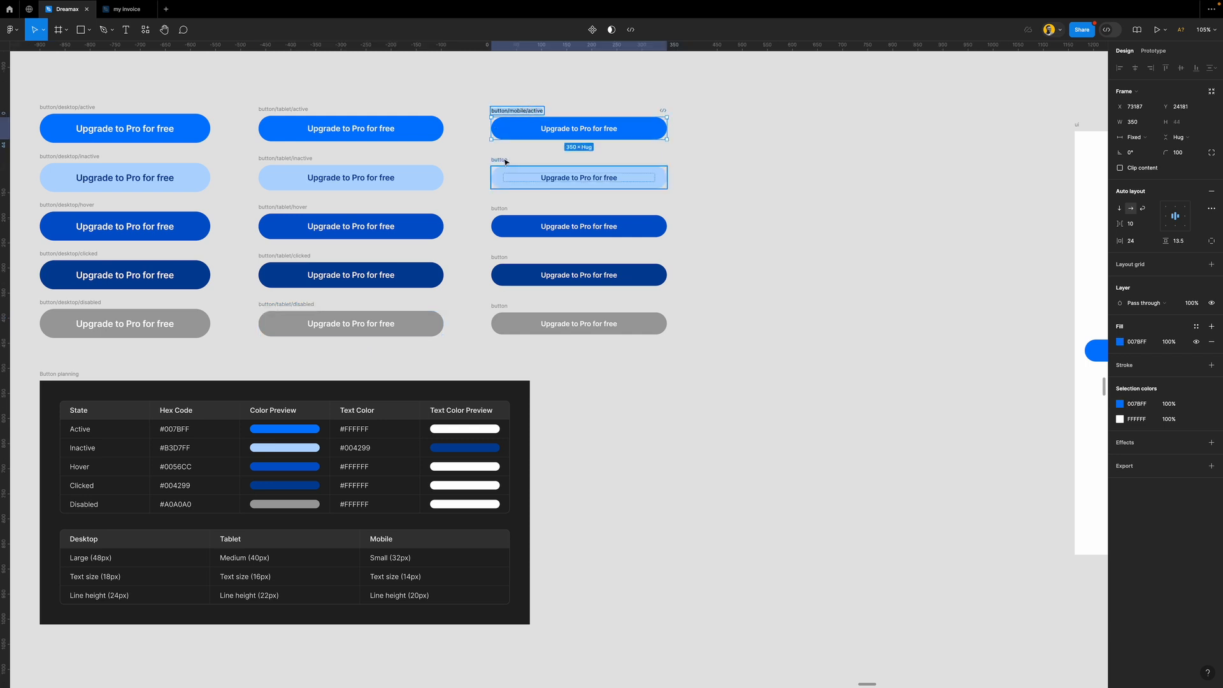
double_click(500, 159)
key(ctrl+v)
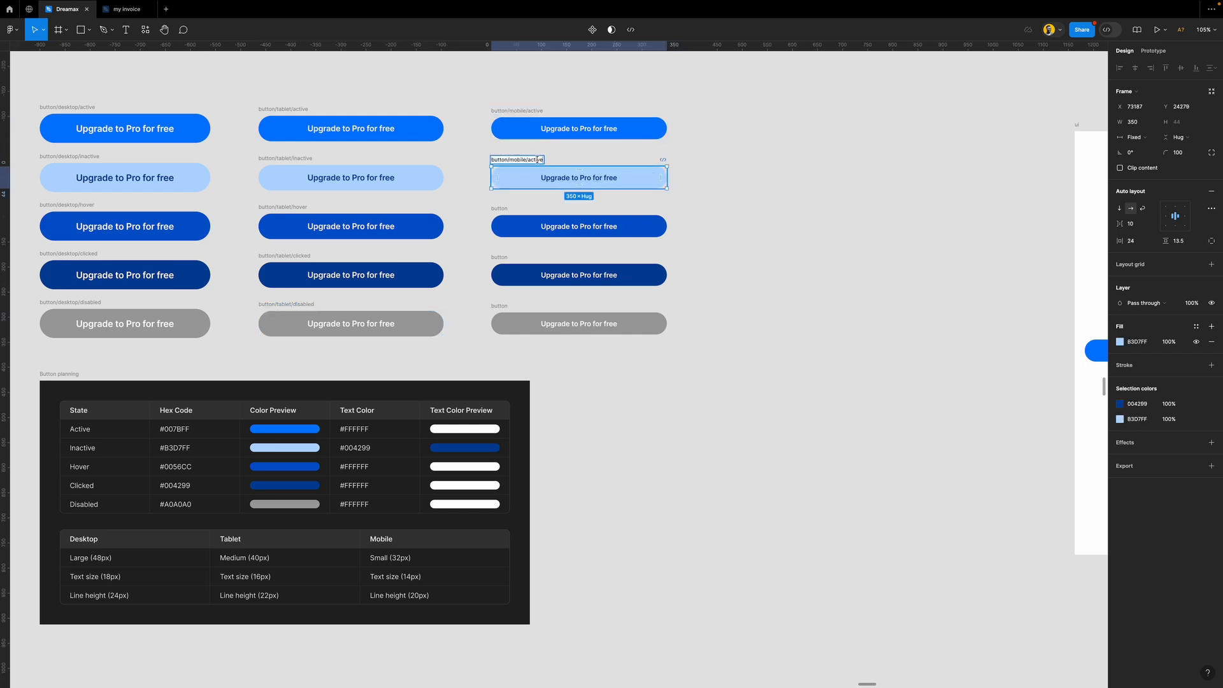
double_click(534, 159)
click(528, 159)
text(in)
key(Return)
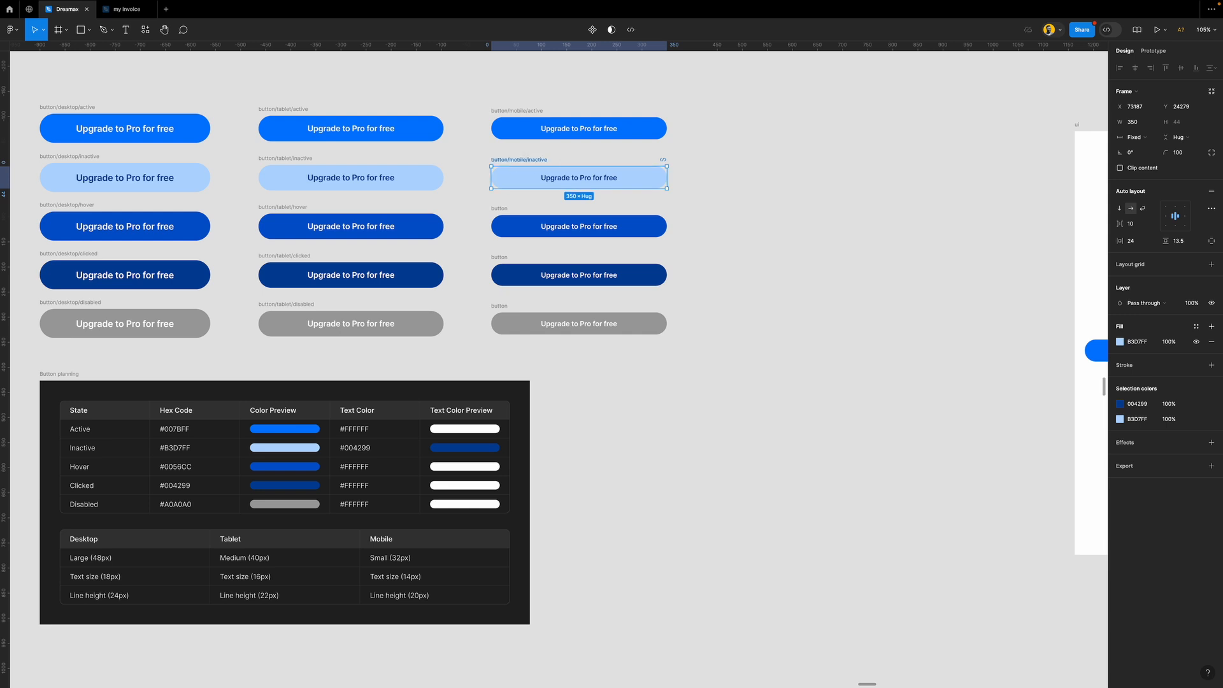
Rename the third-row Mobile button as button/mobile/hover by pasting the copied name and replacing its state
double_click(503, 208)
key(ctrl+v)
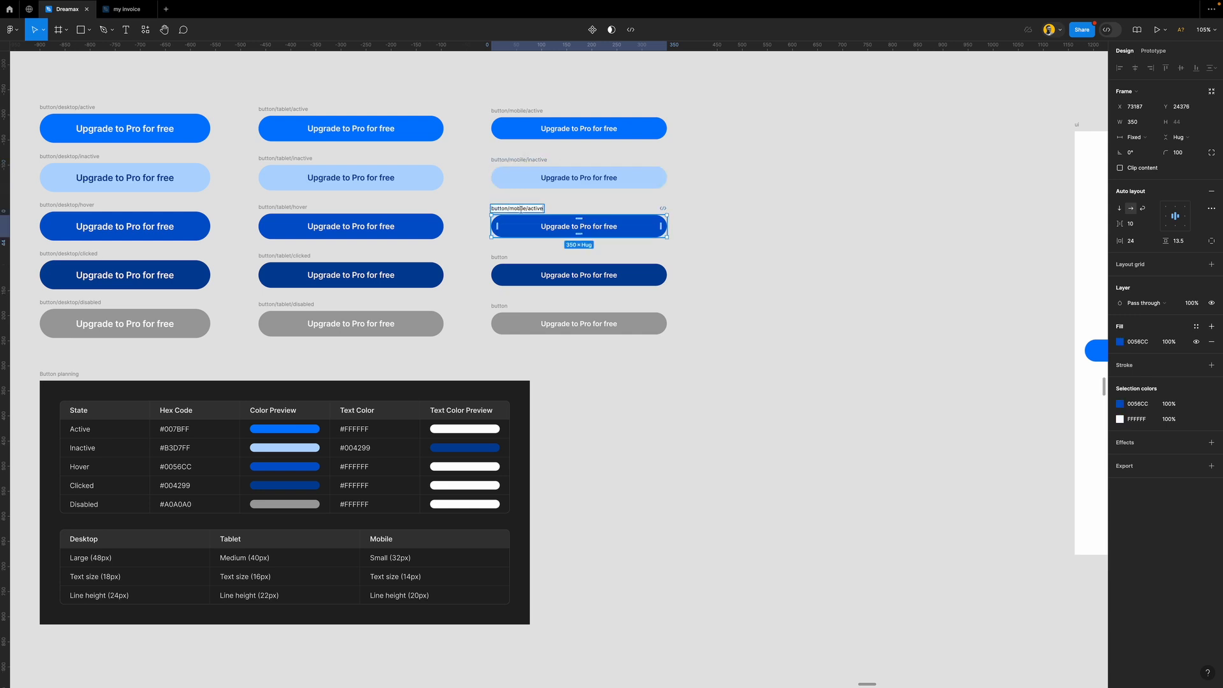
drag(528, 208, 534, 208)
text(hover)
key(Return)
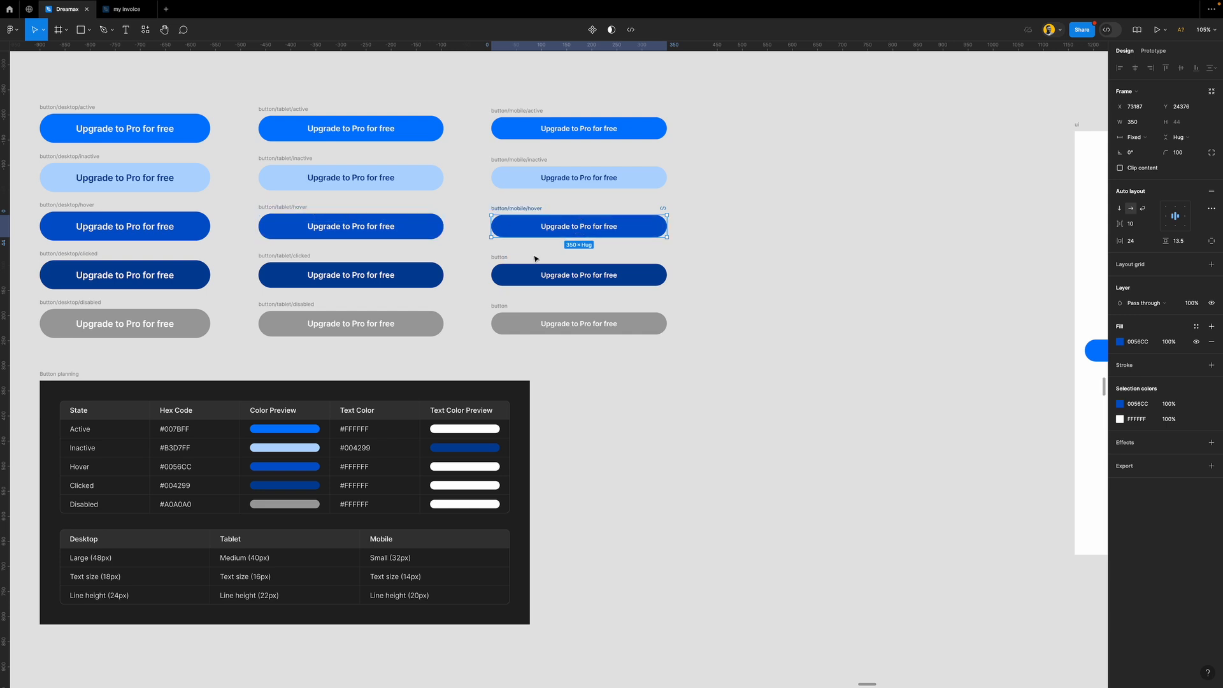
Rename the fourth-row Mobile button as button/mobile/clicked, based on the copied Mobile name
click(503, 257)
double_click(514, 257)
key(ctrl+v)
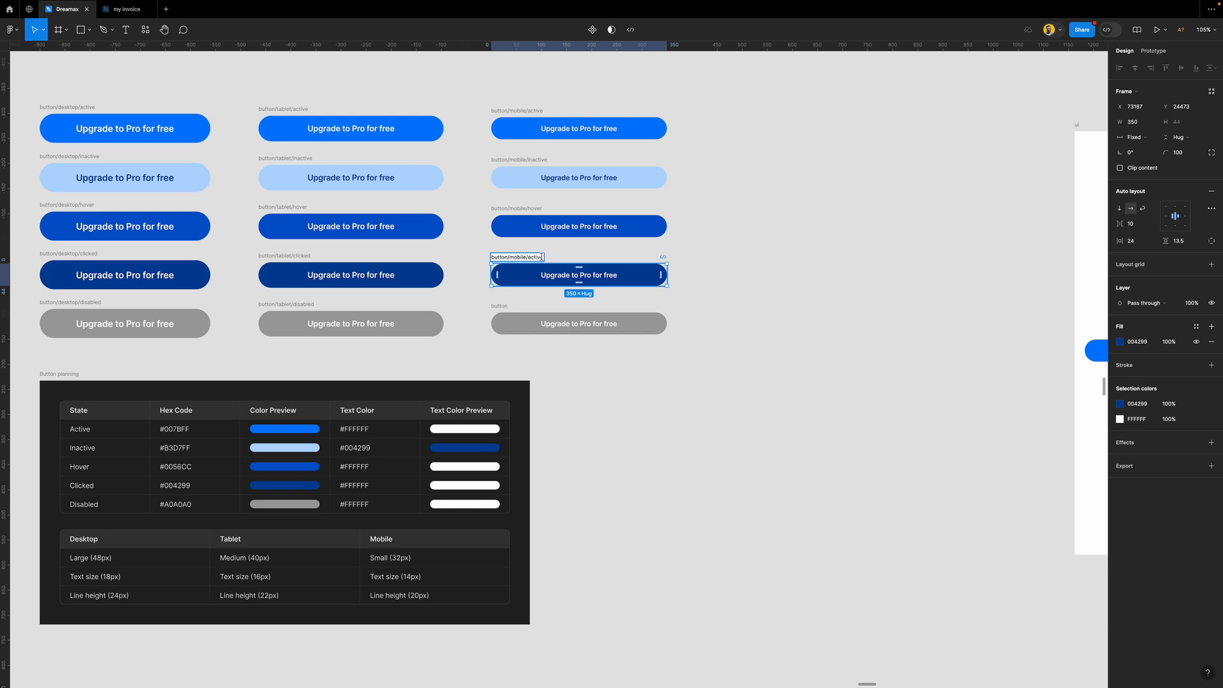
double_click(538, 257)
text(clicked)
key(Return)
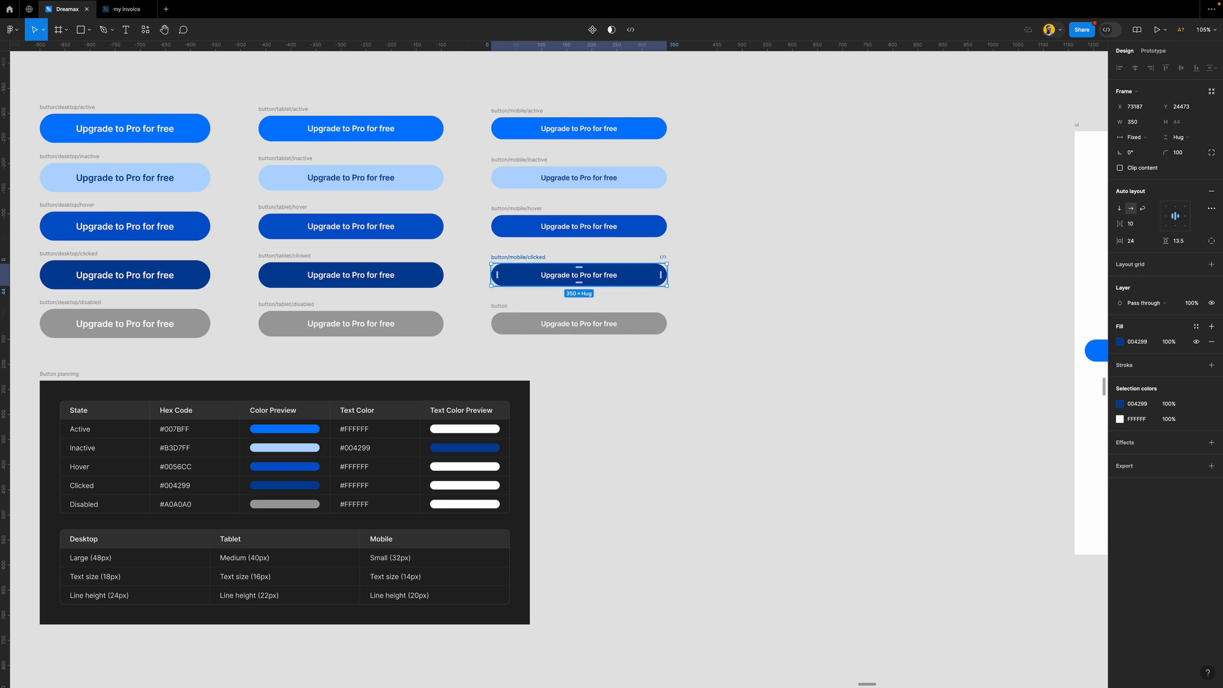
Rename the fifth-row Mobile button as button/mobile/disabled, based on the copied Mobile name
click(500, 305)
double_click(500, 304)
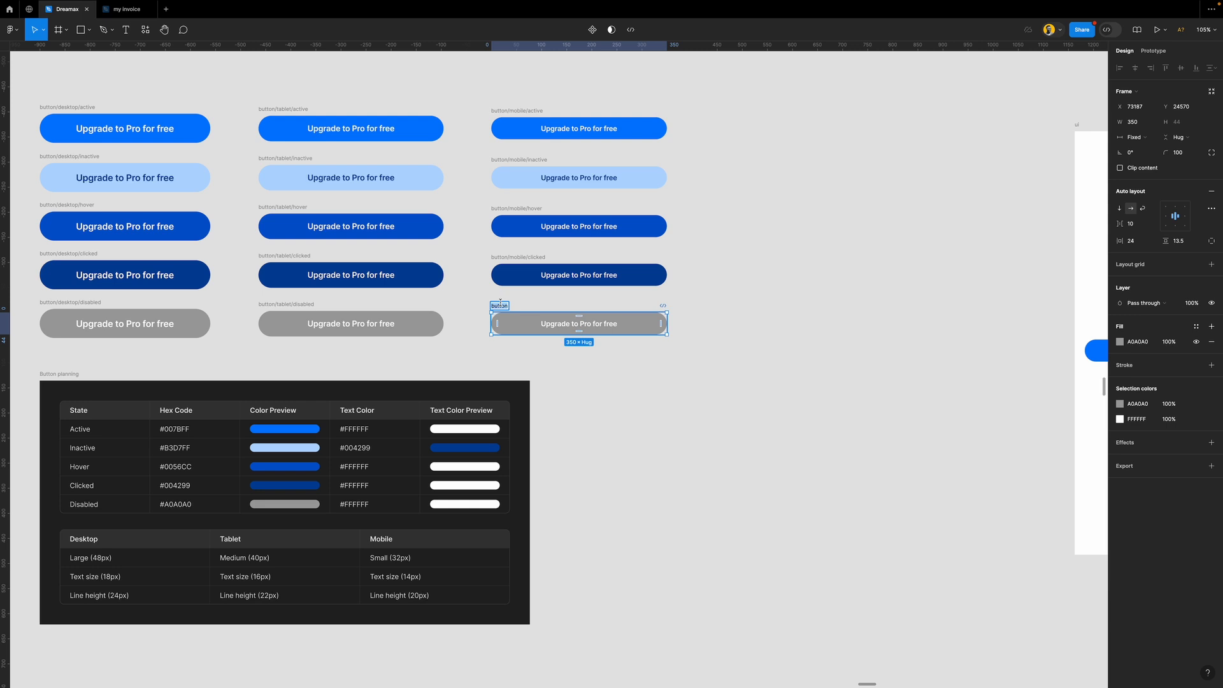
key(ctrl+v)
double_click(538, 306)
text(disabled)
key(Return)
click(725, 284)
scroll(611, 245, left, 3)
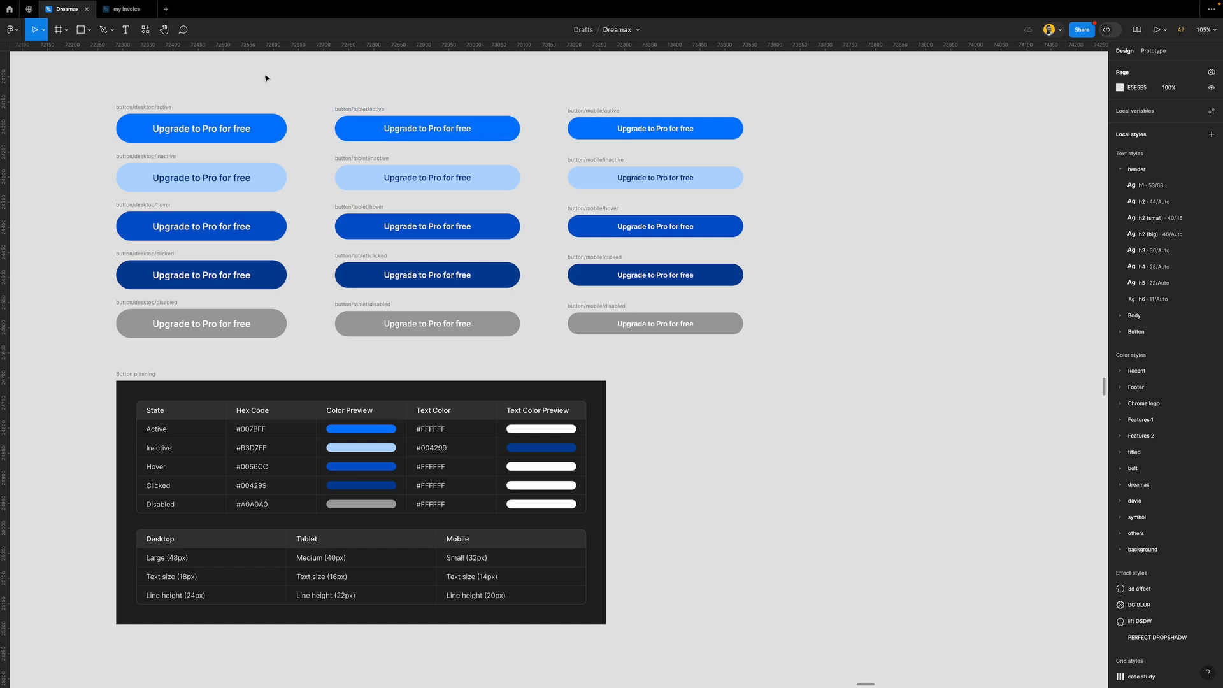
click(146, 32)
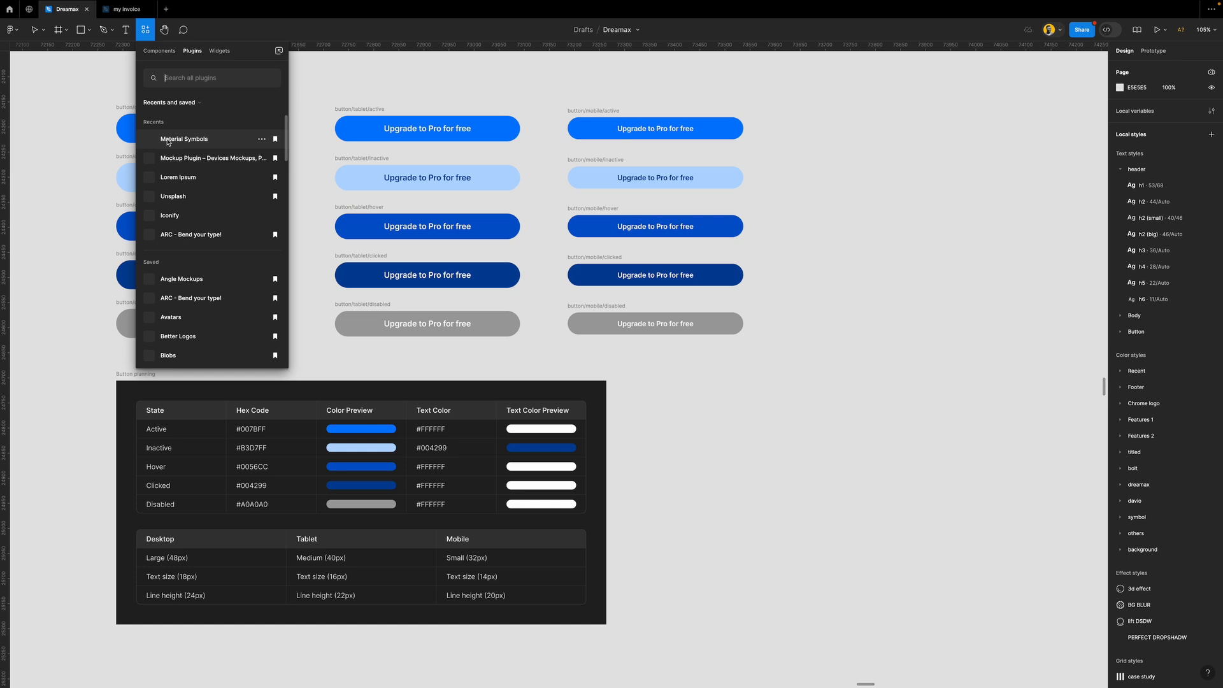
click(301, 88)
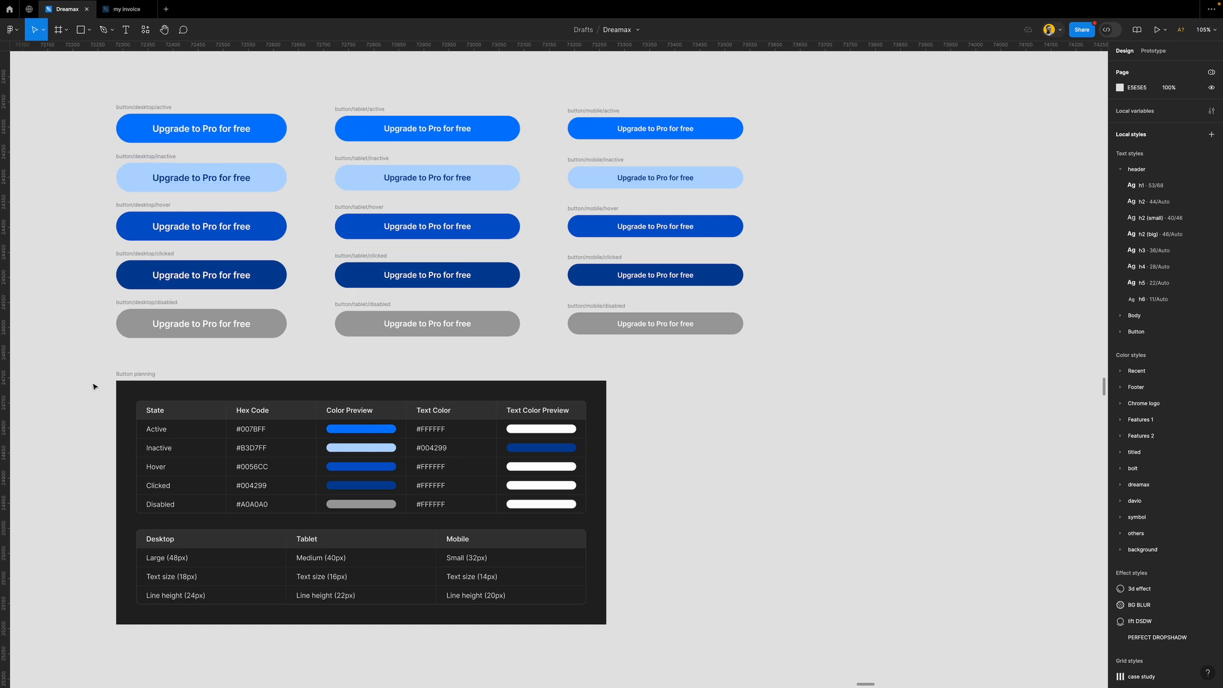
Move the Button planning frame straight down to about Y 24814, leaving more space below the buttons
drag(144, 376, 146, 431)
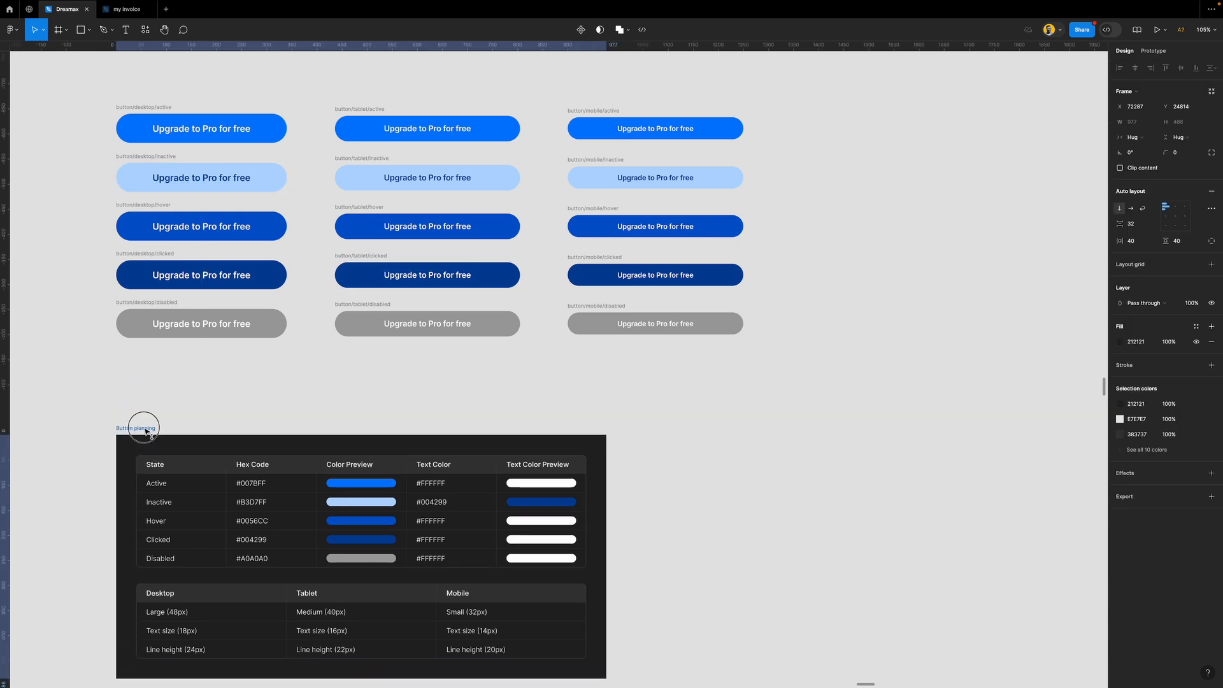
click(270, 390)
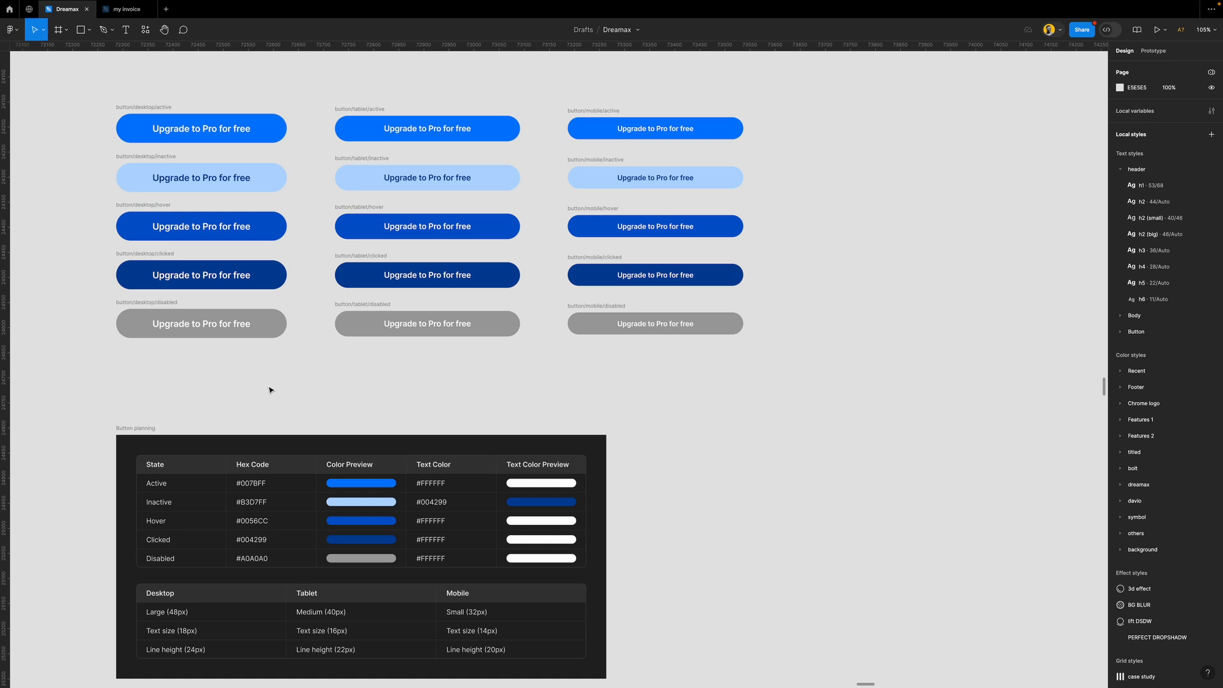
scroll(593, 380, right, 5)
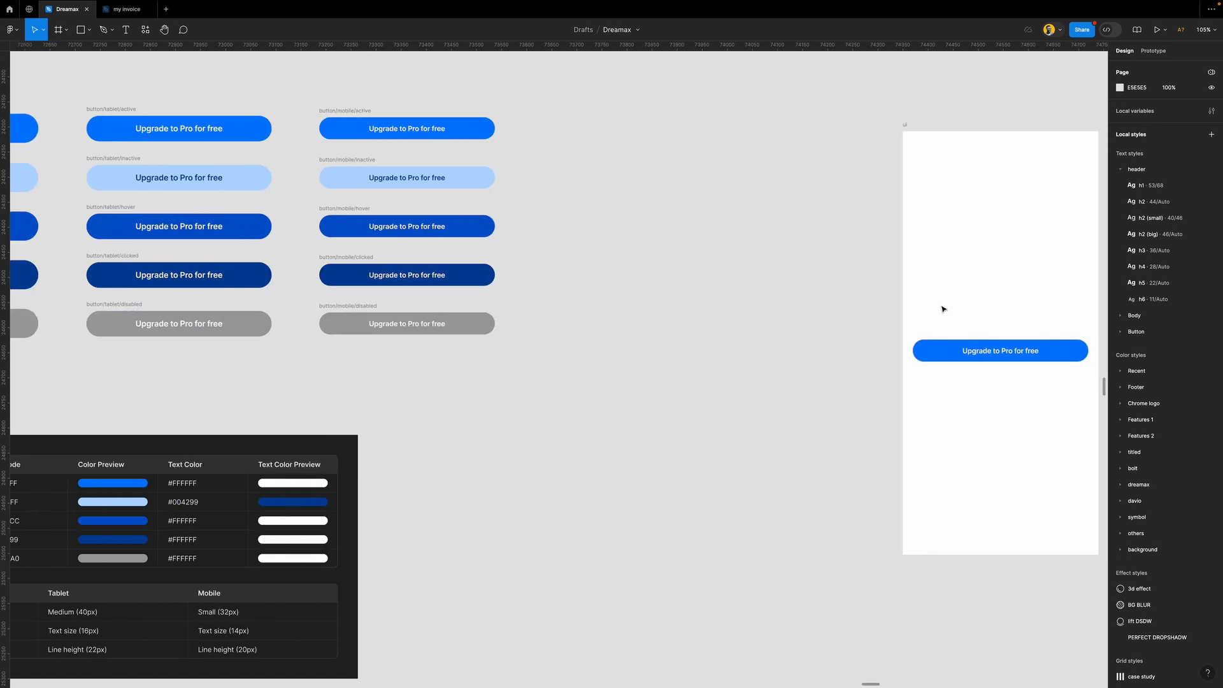
scroll(943, 309, right, 5)
click(706, 345)
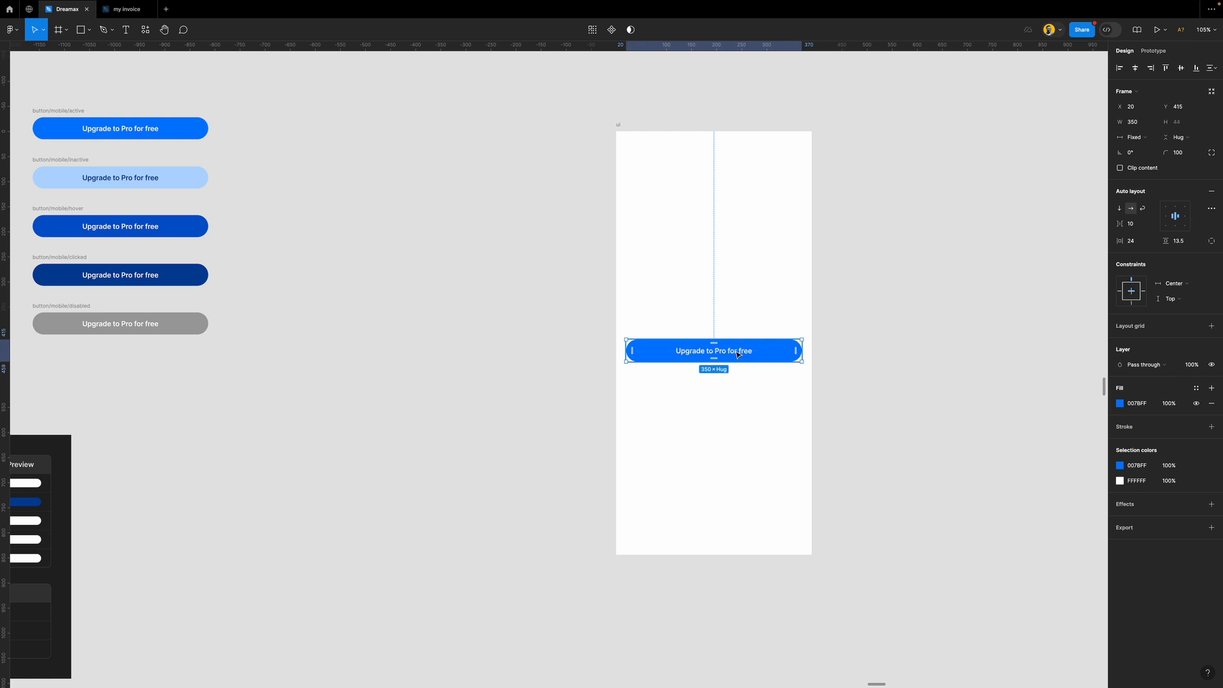
click(883, 305)
scroll(476, 235, left, 10)
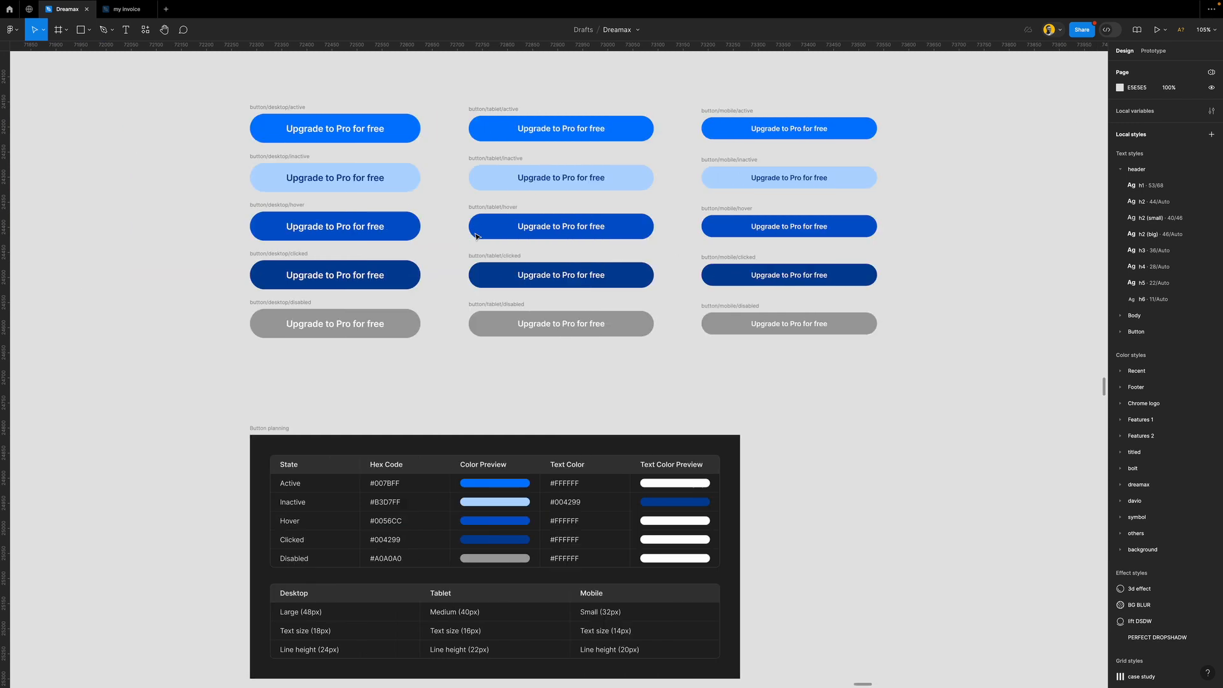
Combine all 15 Upgrade to Pro for free buttons into one component set
drag(198, 75, 959, 377)
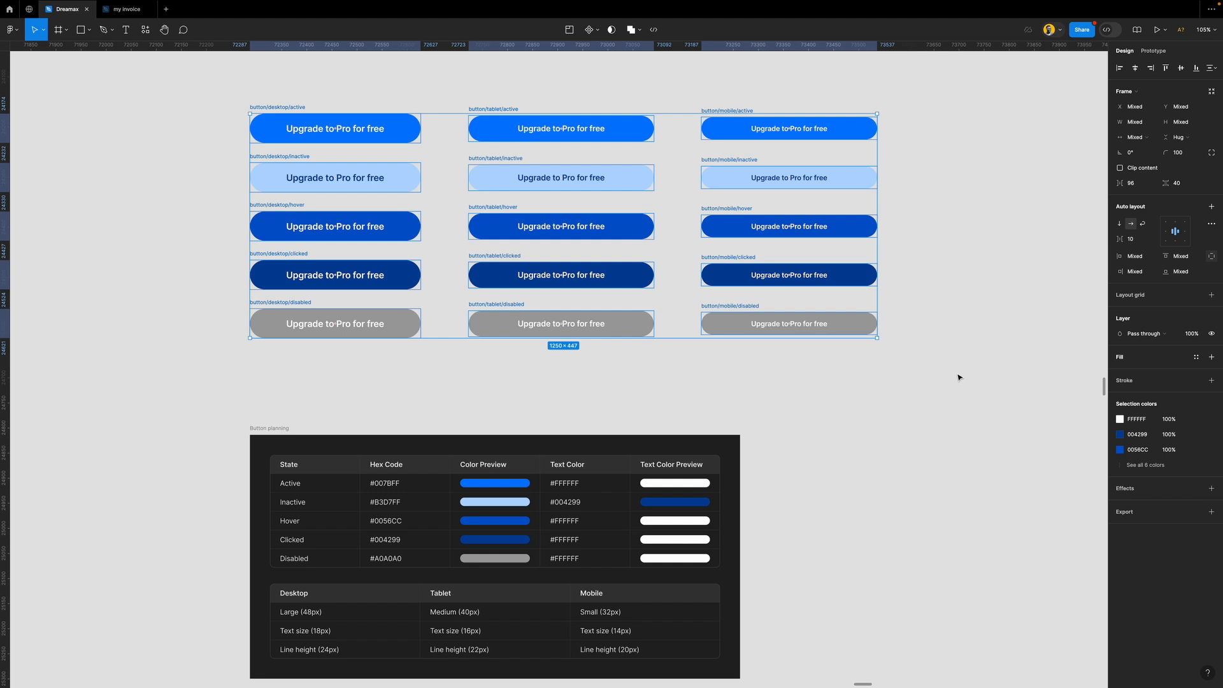
click(598, 32)
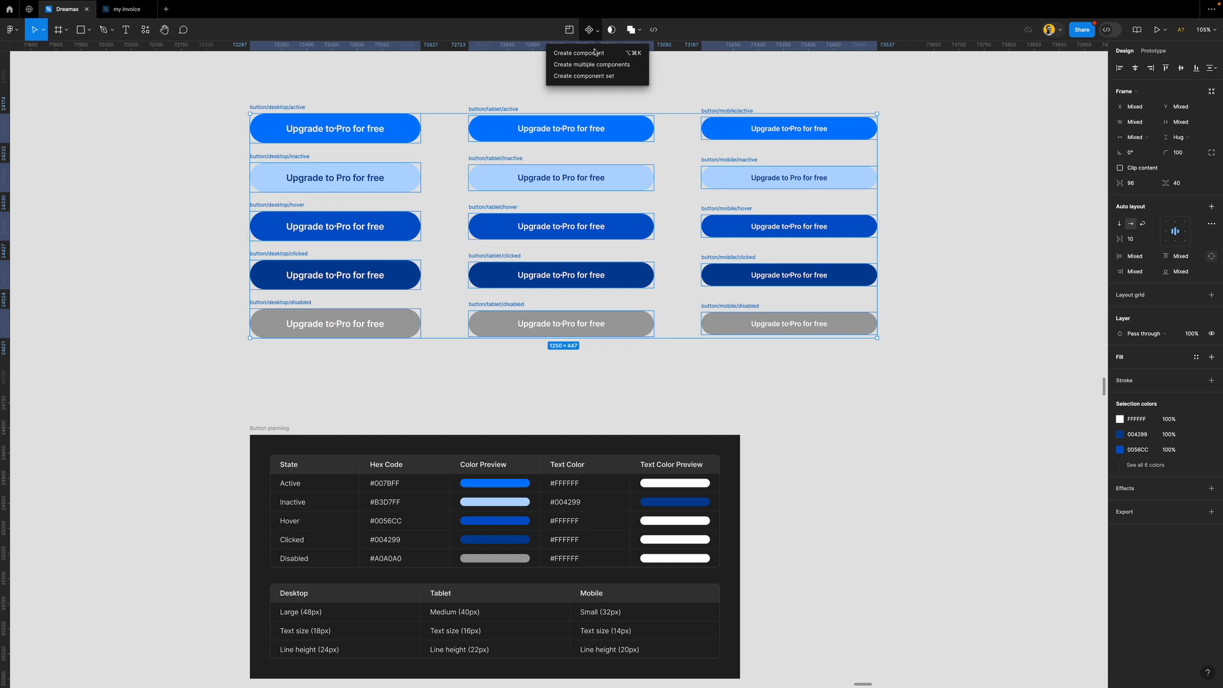
click(621, 78)
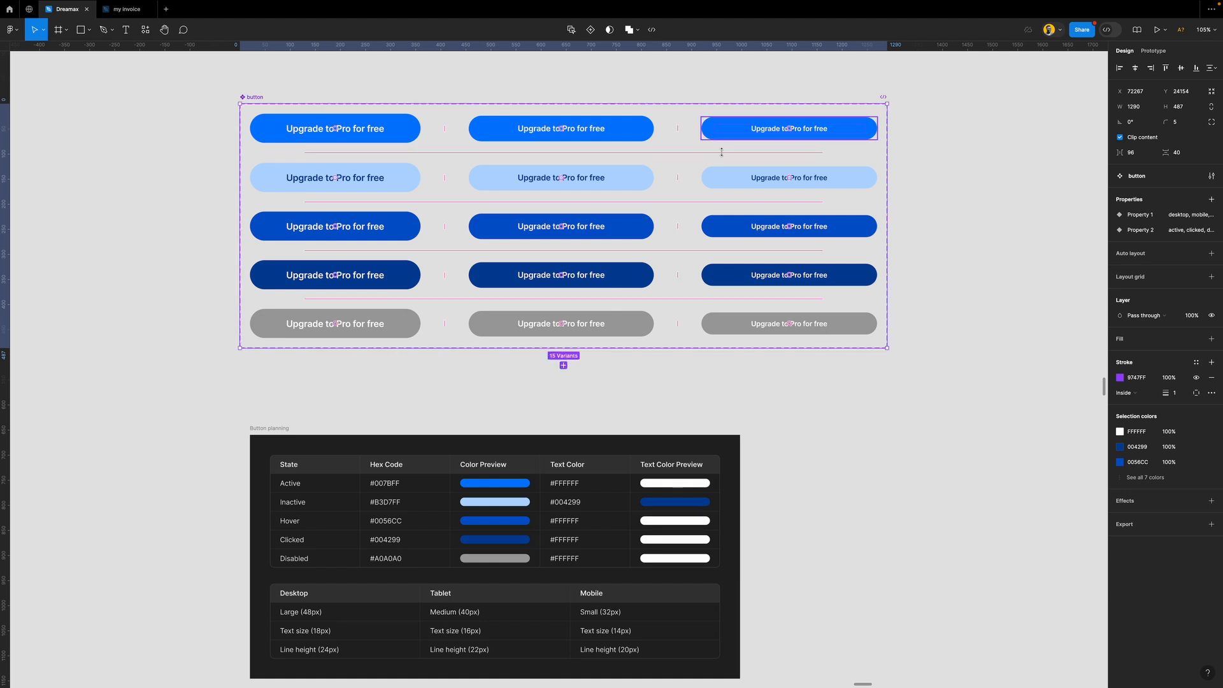
Rename the component set's Property 1 to style and Property 2 to state
double_click(1146, 215)
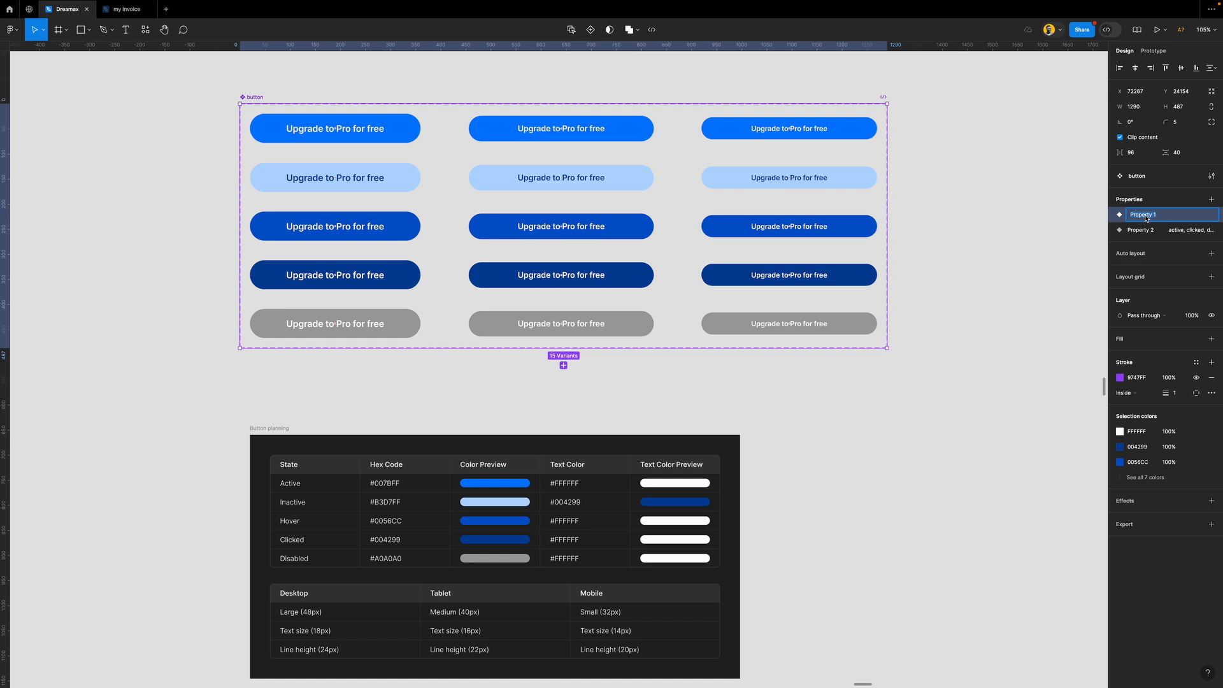
text(style)
key(Return)
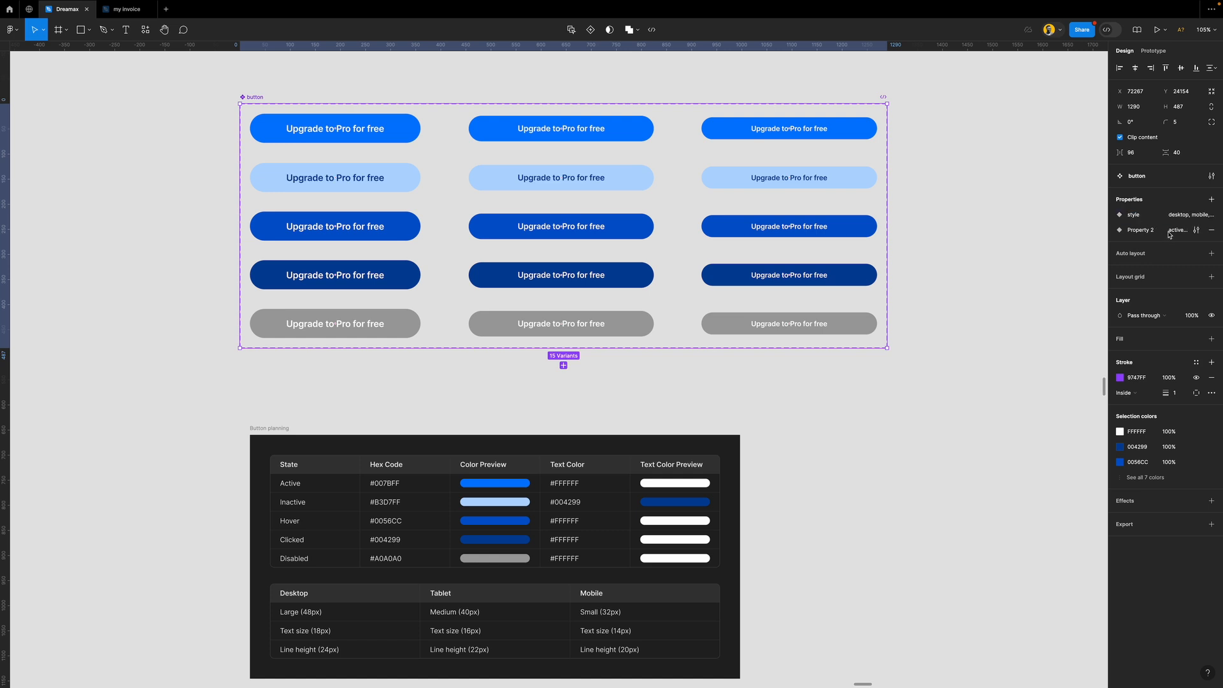
double_click(1147, 231)
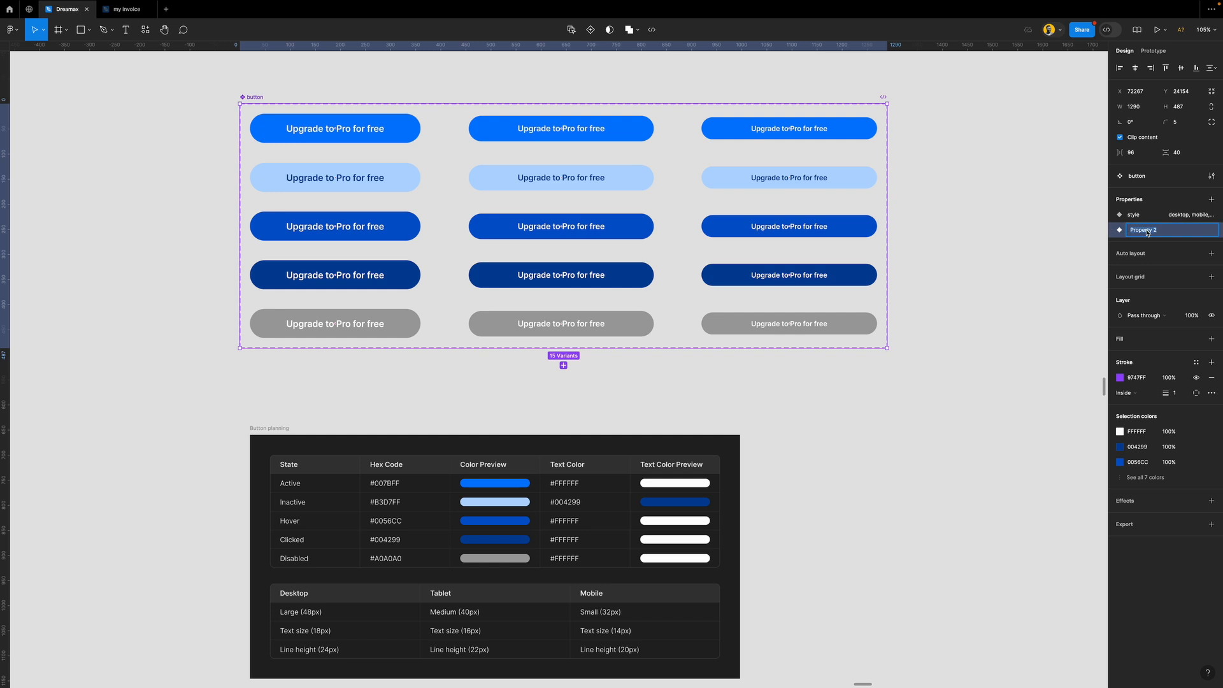
text(state)
key(Return)
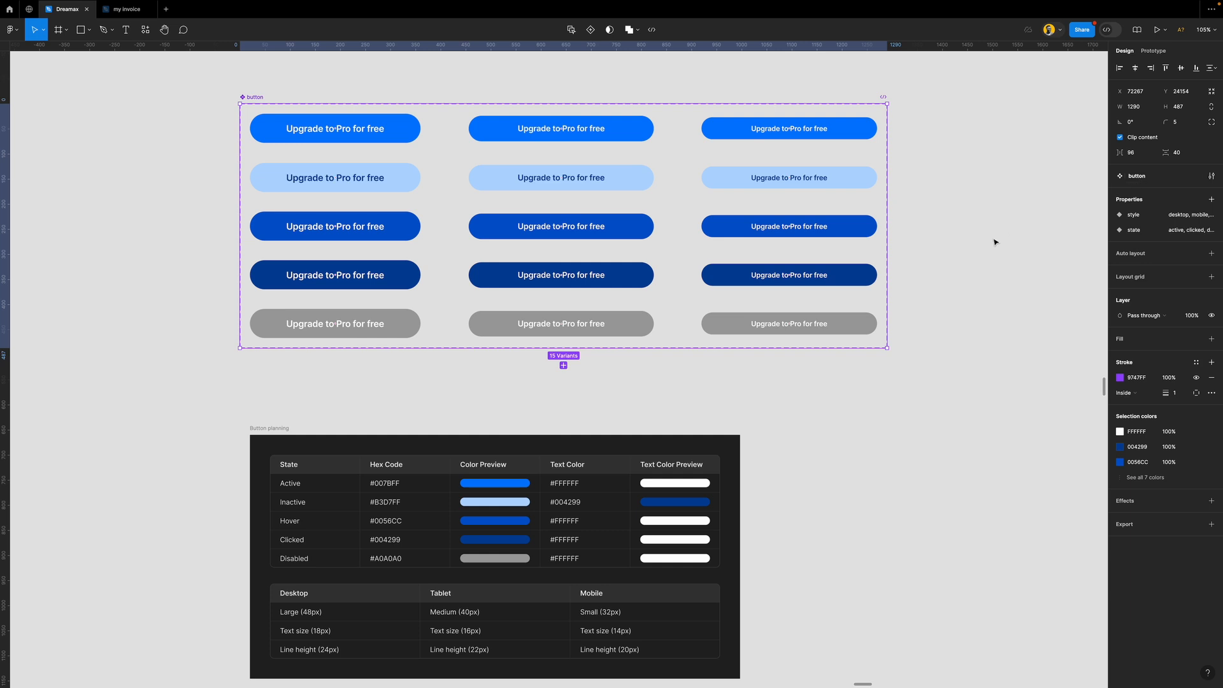
click(974, 248)
Place an instance of the desktop active button on the empty canvas beside the component set and zoom to it
scroll(808, 235, right, 5)
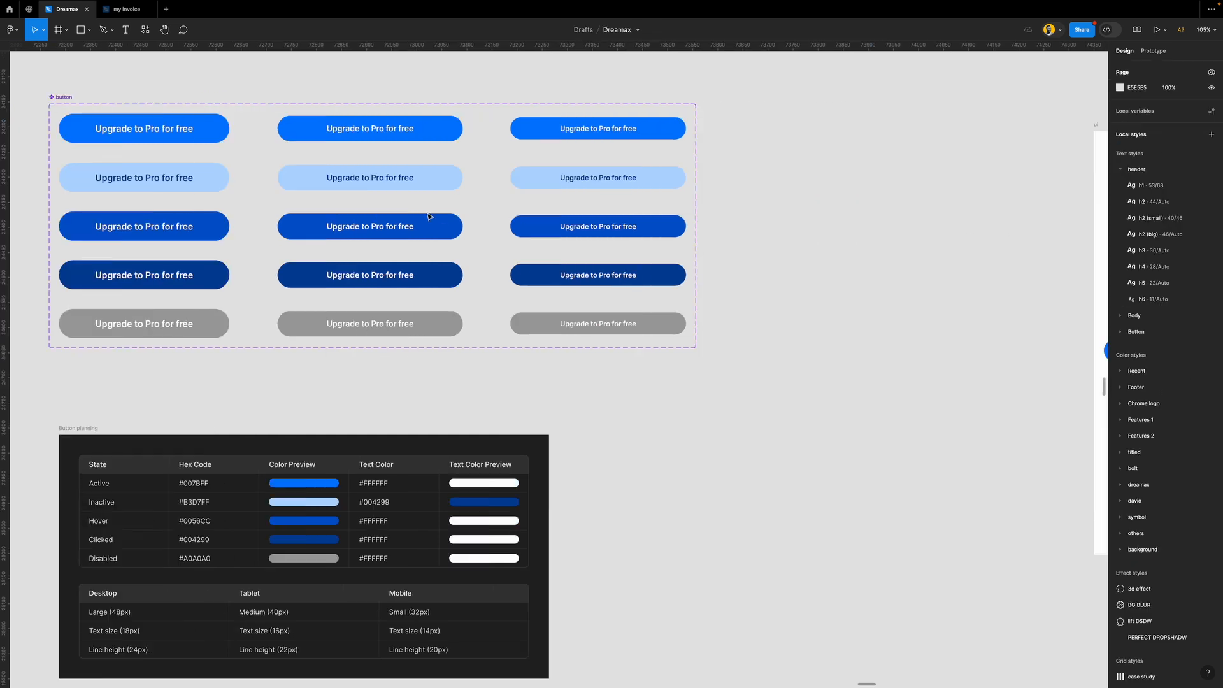
click(167, 128)
drag(147, 125, 859, 239)
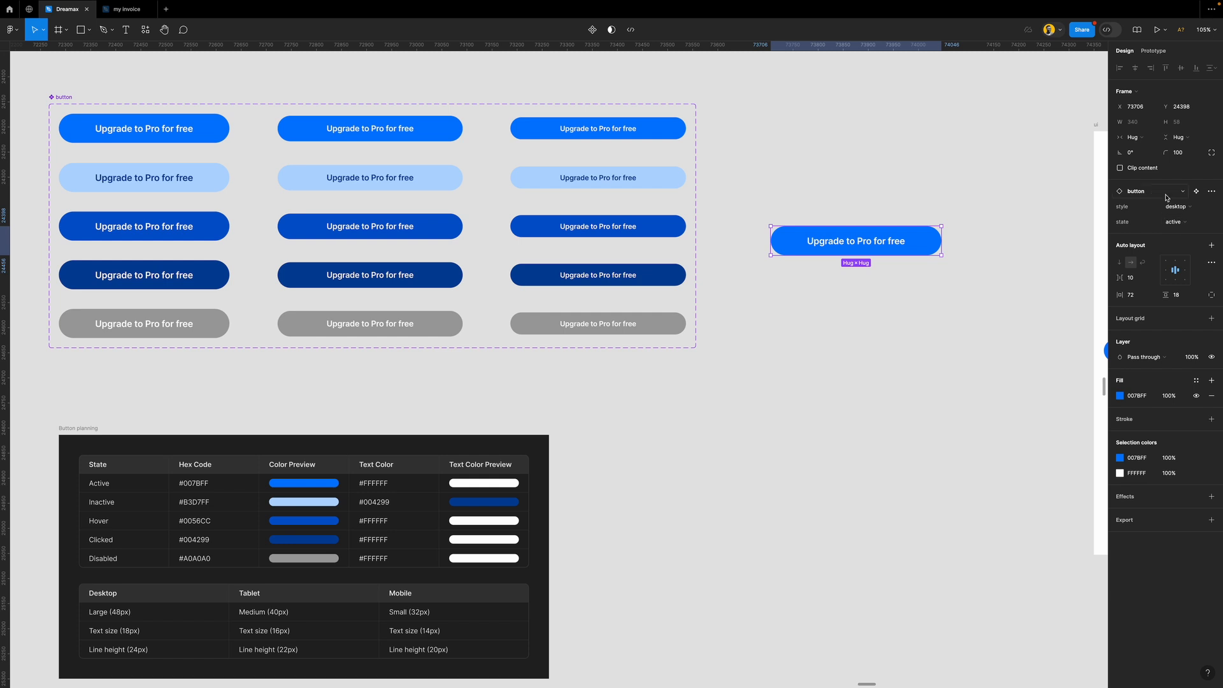
key(shift+2)
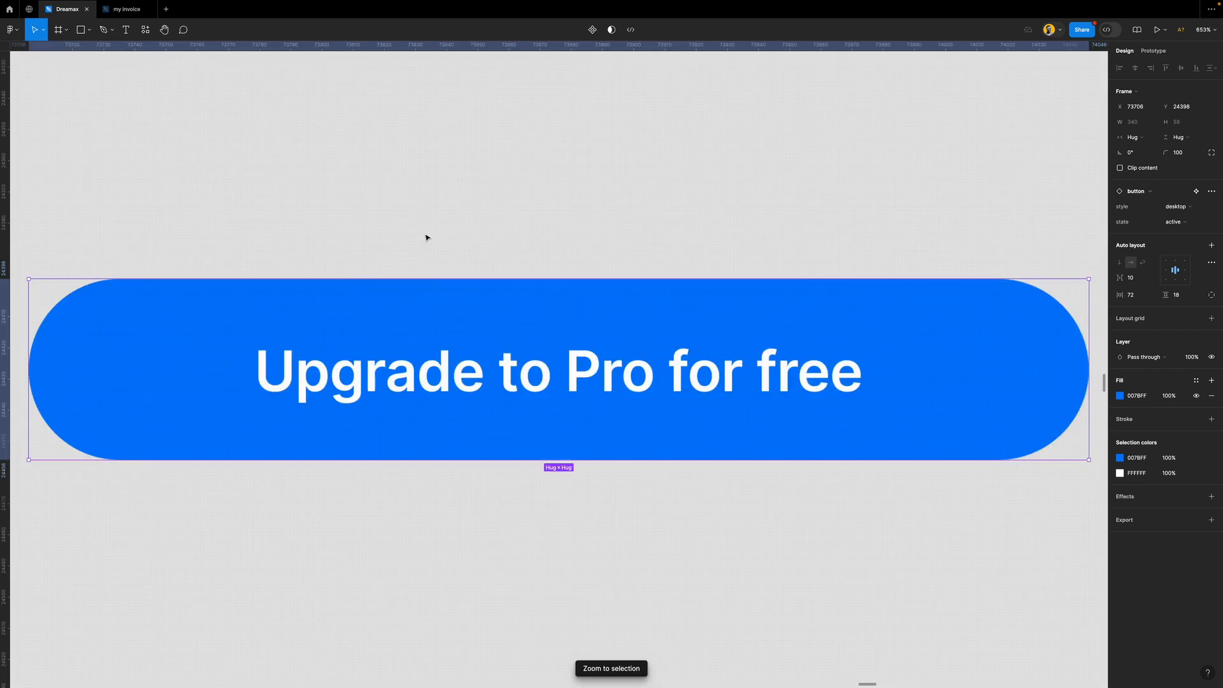
Move the desktop button instance into the white frame at Y 120 and align it to the frame's horizontal centre
scroll(426, 237, down, 5)
drag(423, 274, 1062, 211)
key(shift+2)
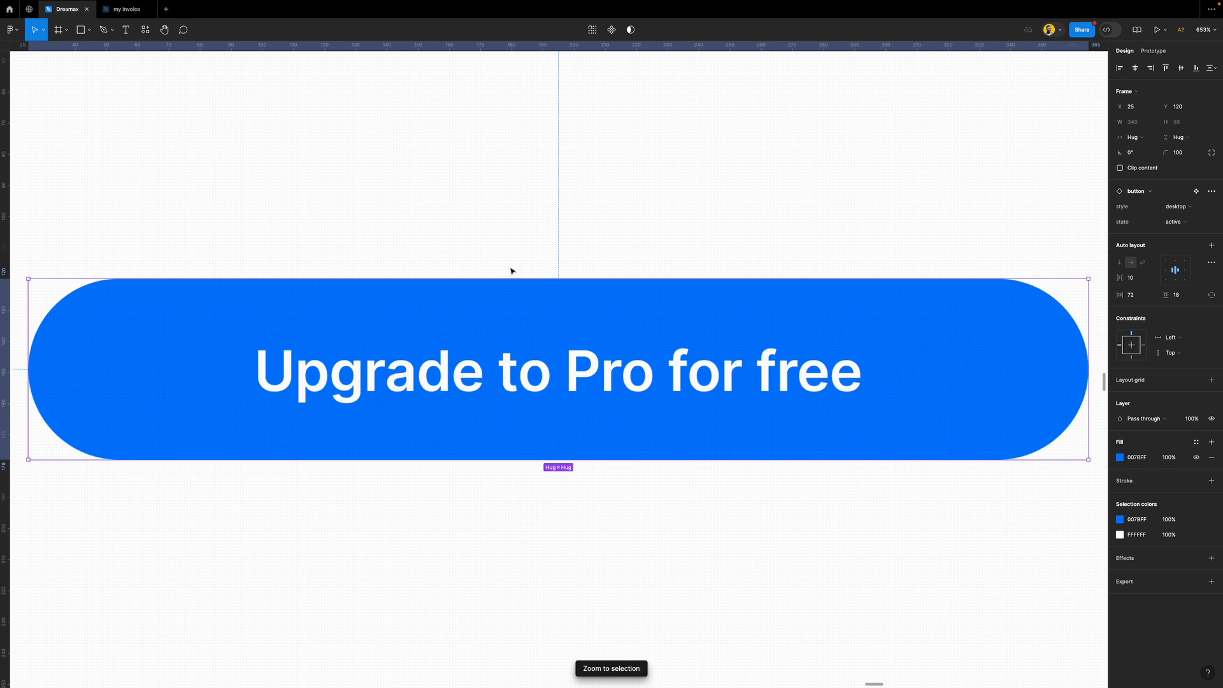
scroll(512, 271, down, 3)
click(1135, 67)
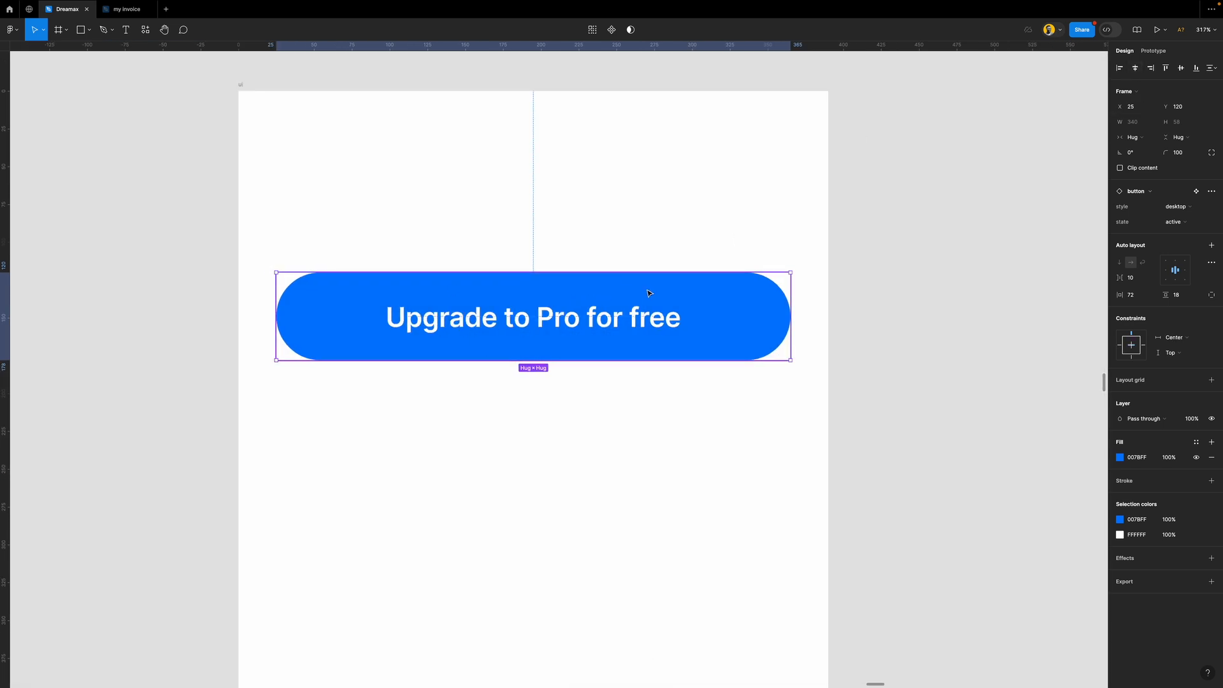
Cycle the desktop button's state through clicked, disabled and hover, finishing on inactive
click(1183, 223)
click(1172, 233)
click(1171, 226)
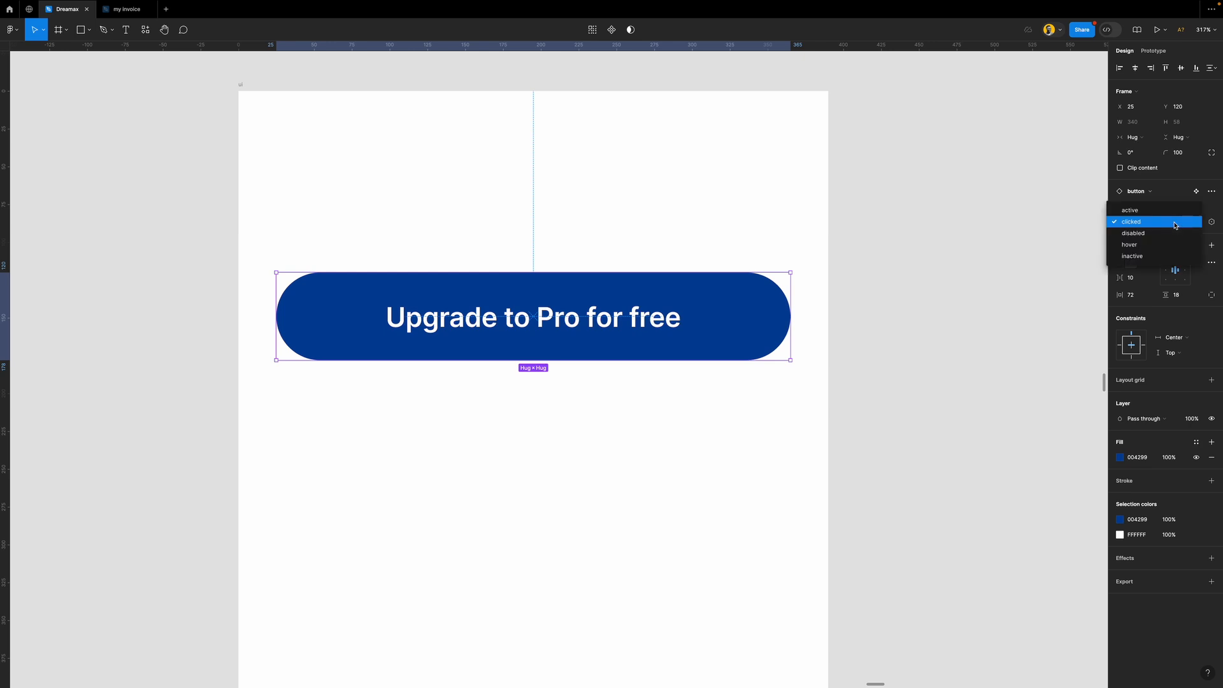
click(1172, 233)
click(1172, 224)
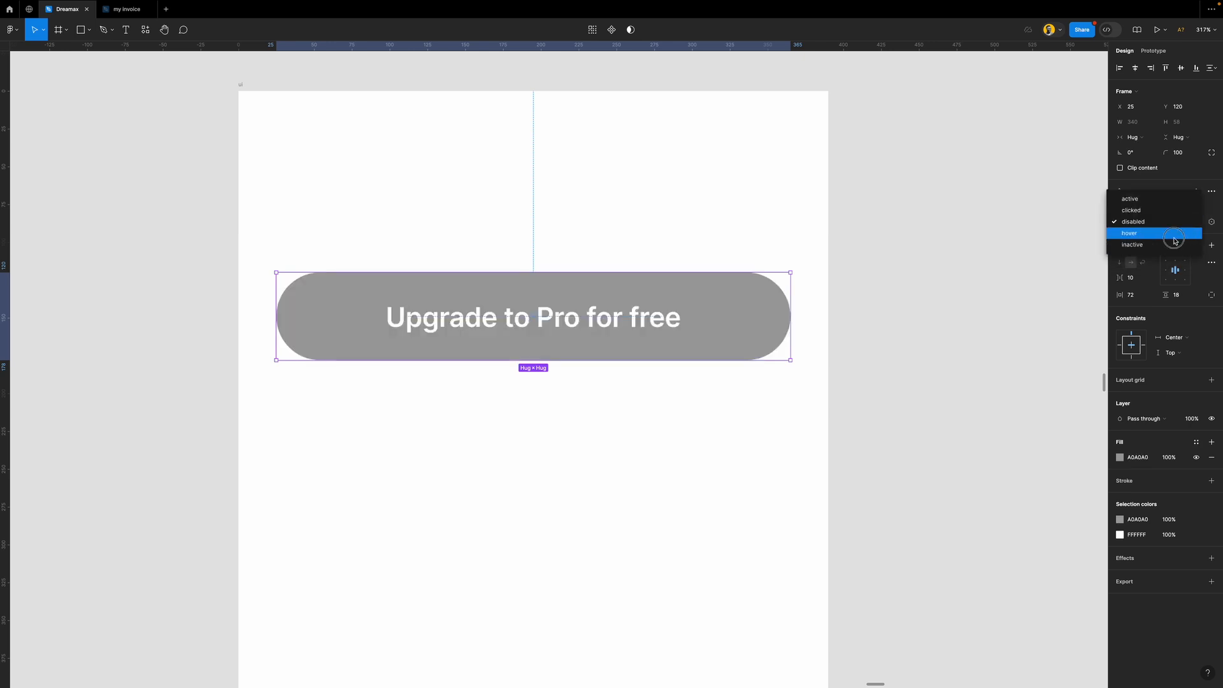
click(1174, 234)
click(1172, 223)
click(1166, 234)
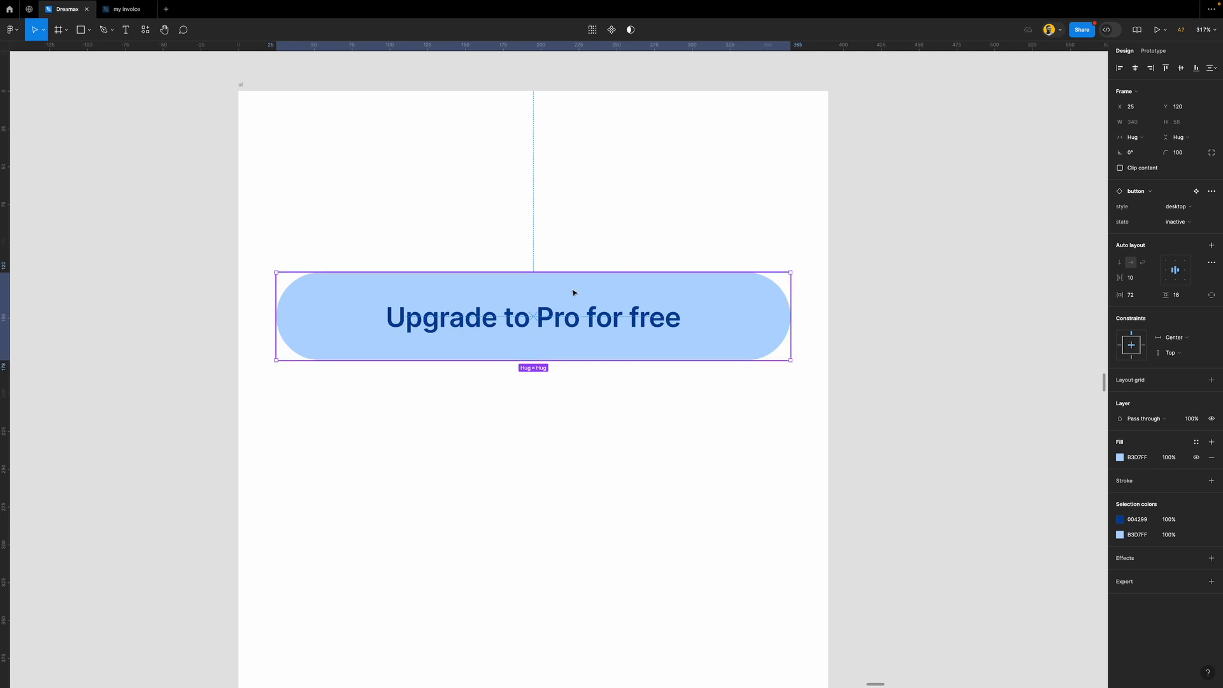
Duplicate the inactive desktop button straight down to Y 212 and set the copy's style to tablet
drag(565, 289, 573, 428)
scroll(573, 382, down, 1)
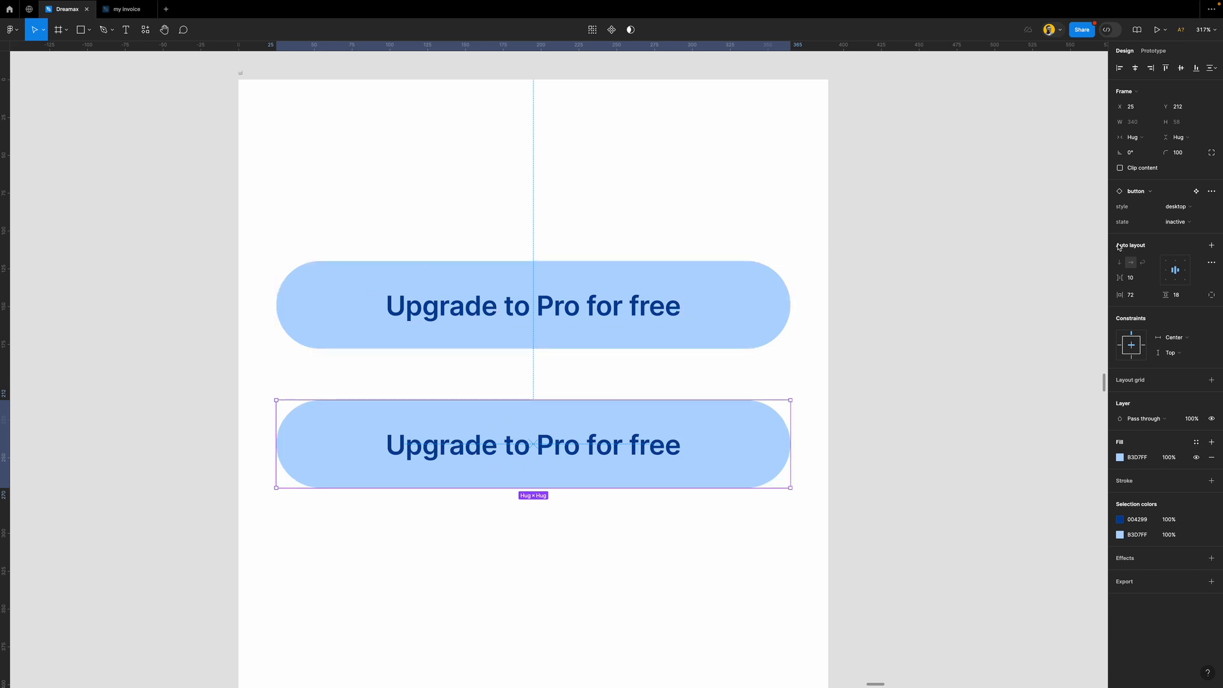
click(1176, 209)
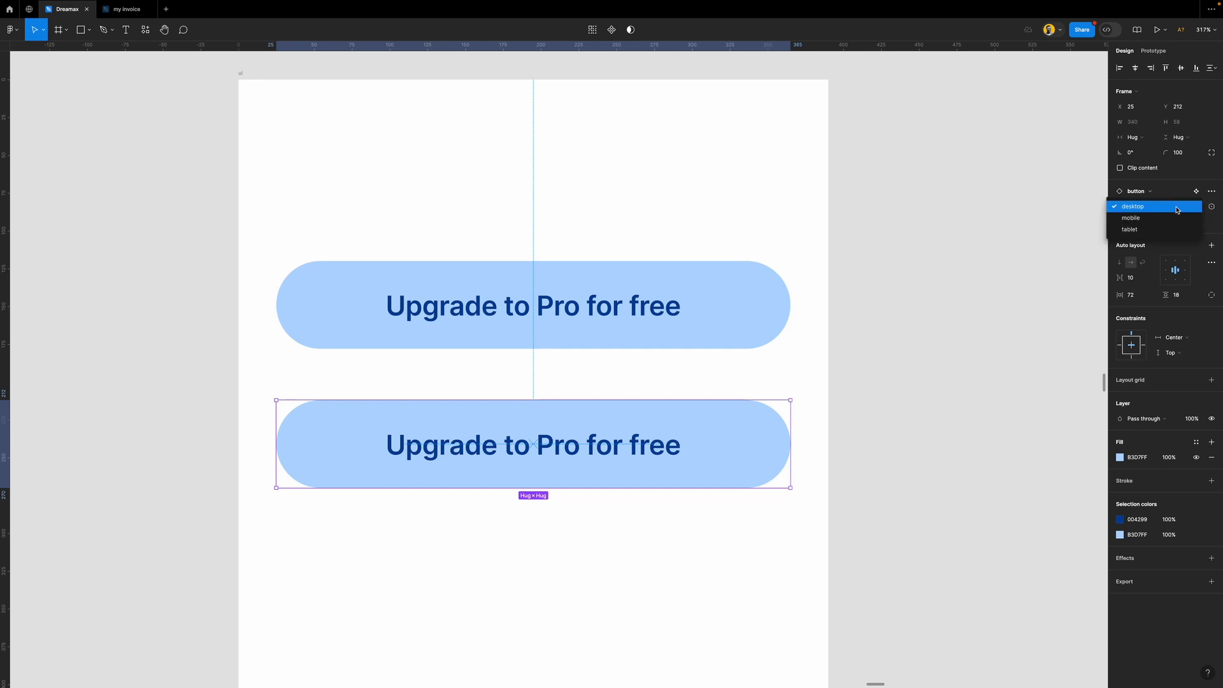
click(1147, 230)
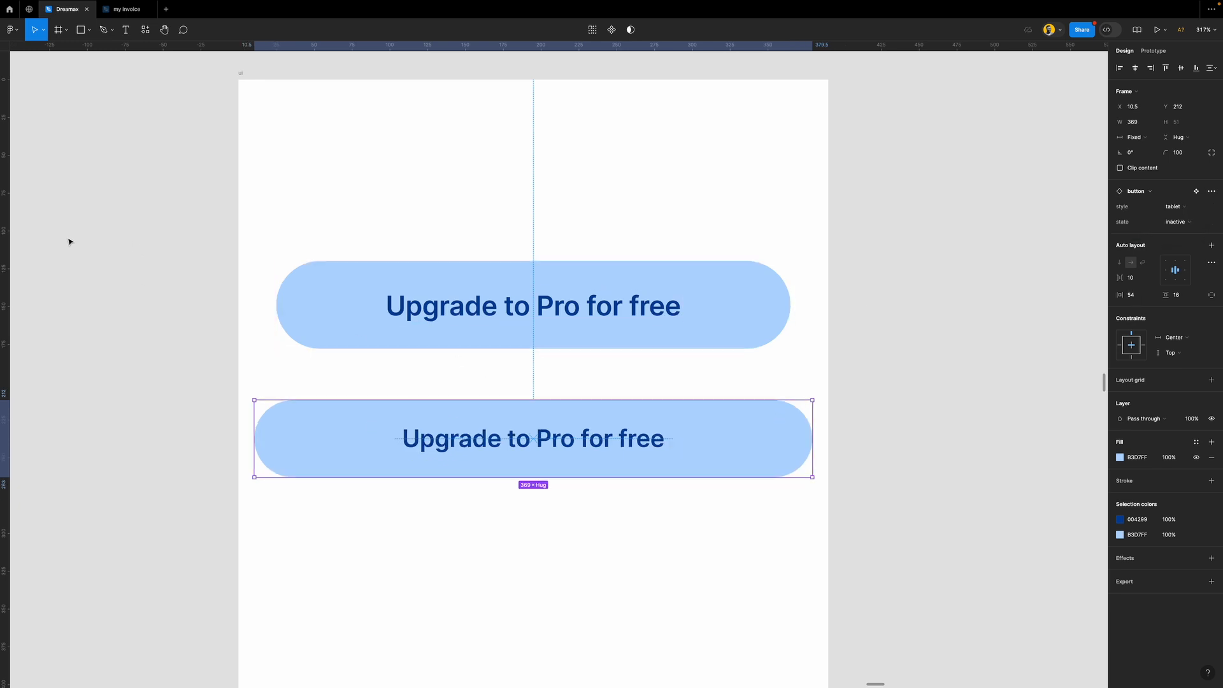
Place two vertical guides, one at each side edge of the upper desktop button
drag(5, 244, 276, 236)
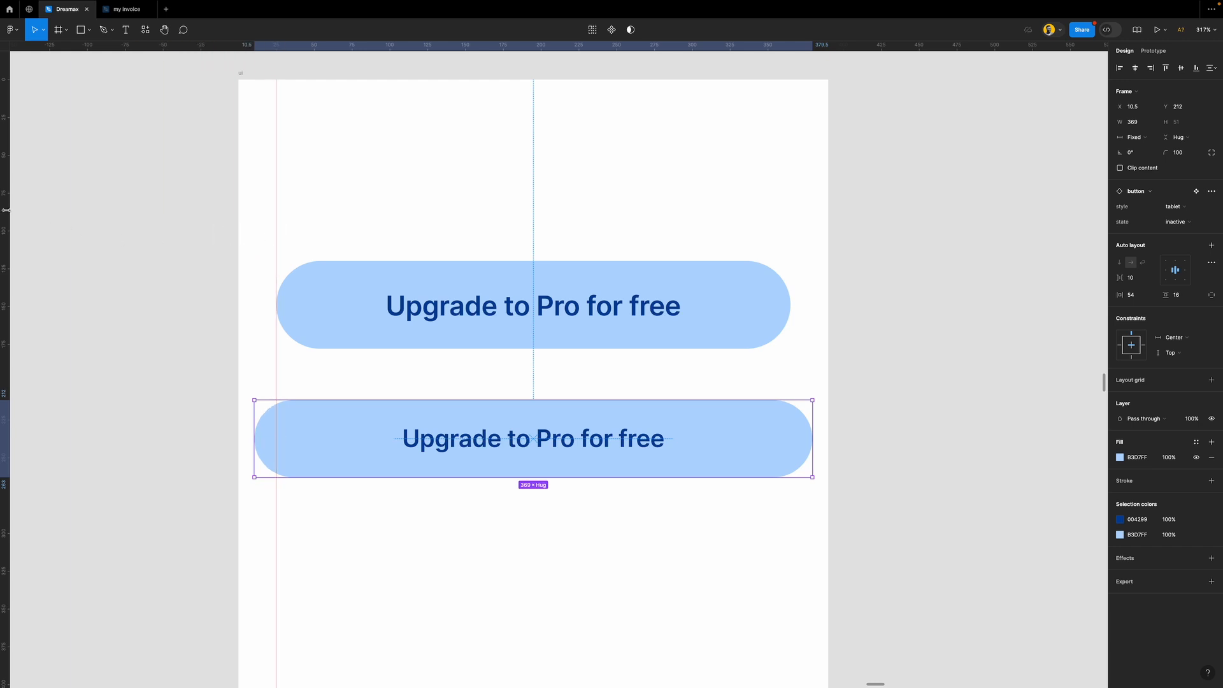
drag(99, 216, 790, 262)
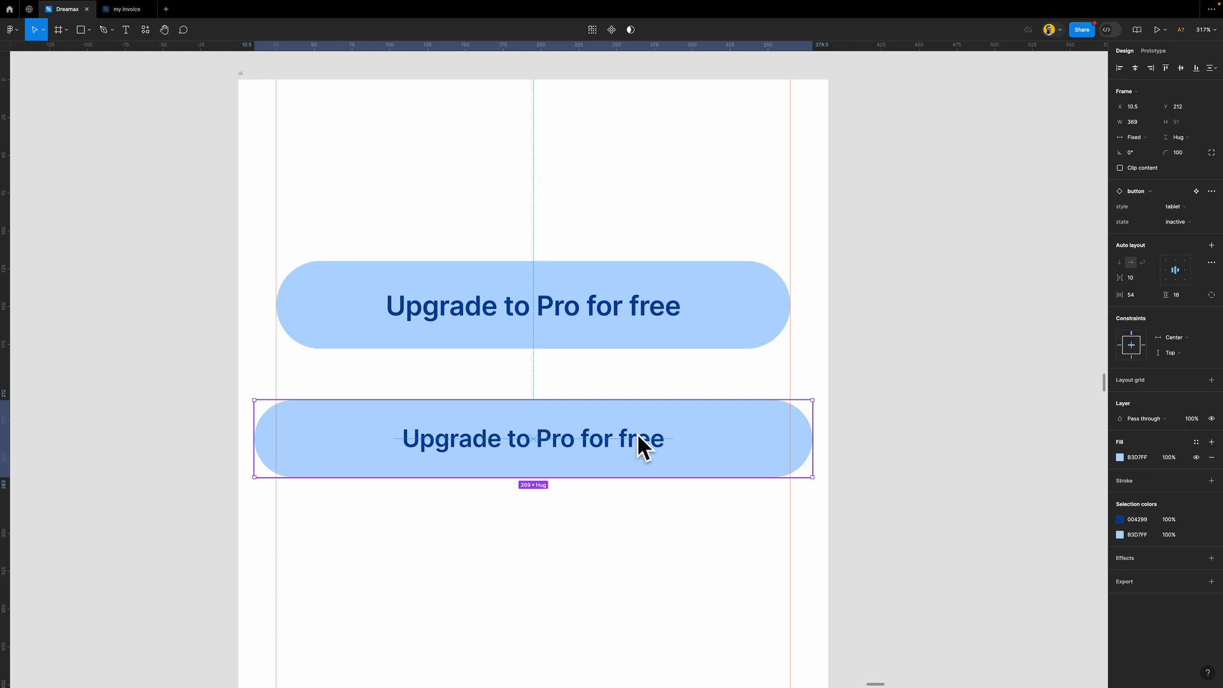
Try the hover and disabled states on the tablet button, then set its state to active
click(1179, 223)
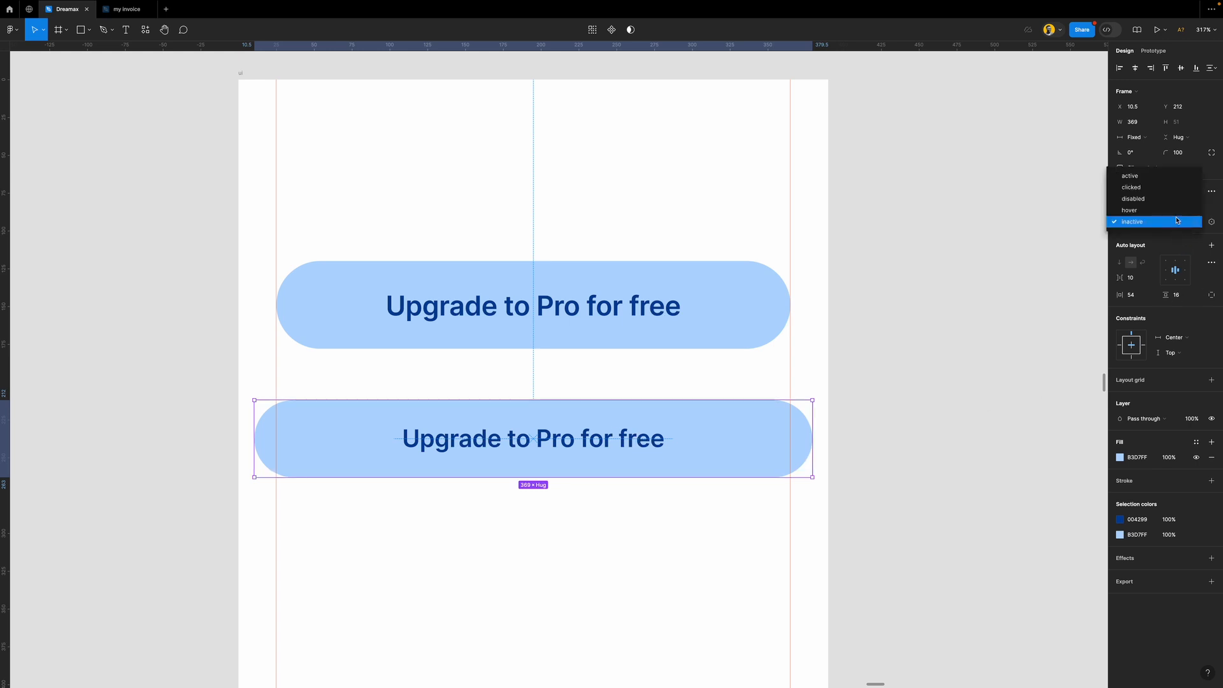
click(1168, 210)
click(1180, 222)
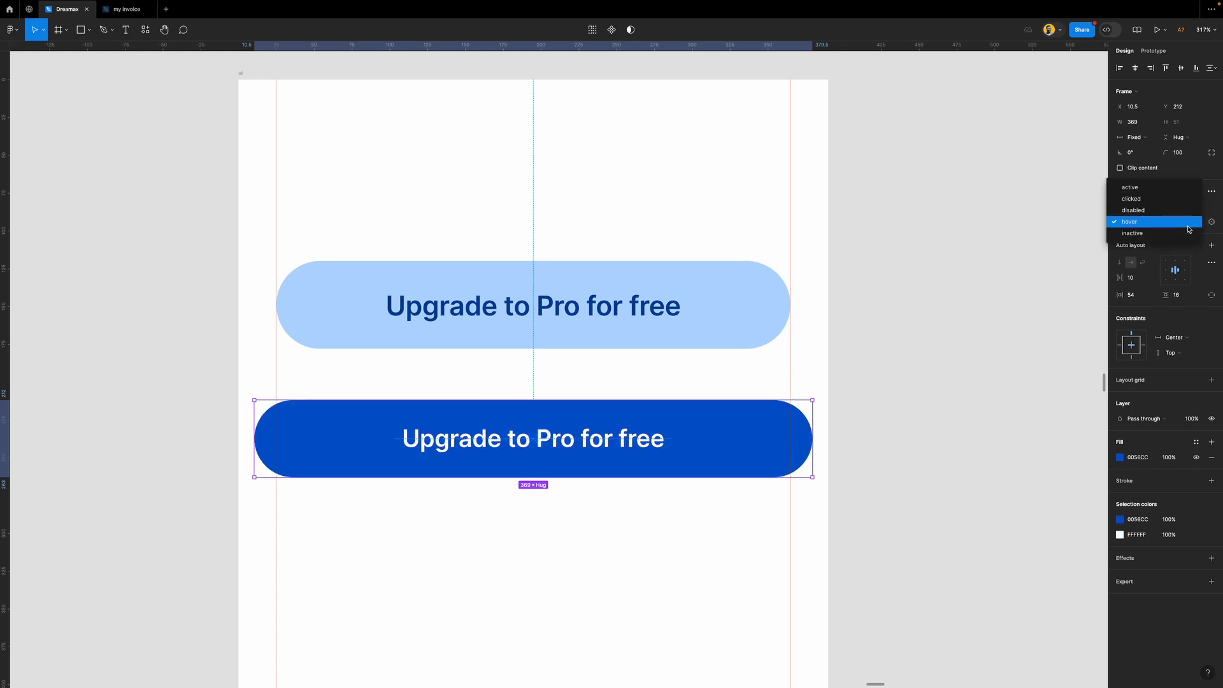
click(1145, 210)
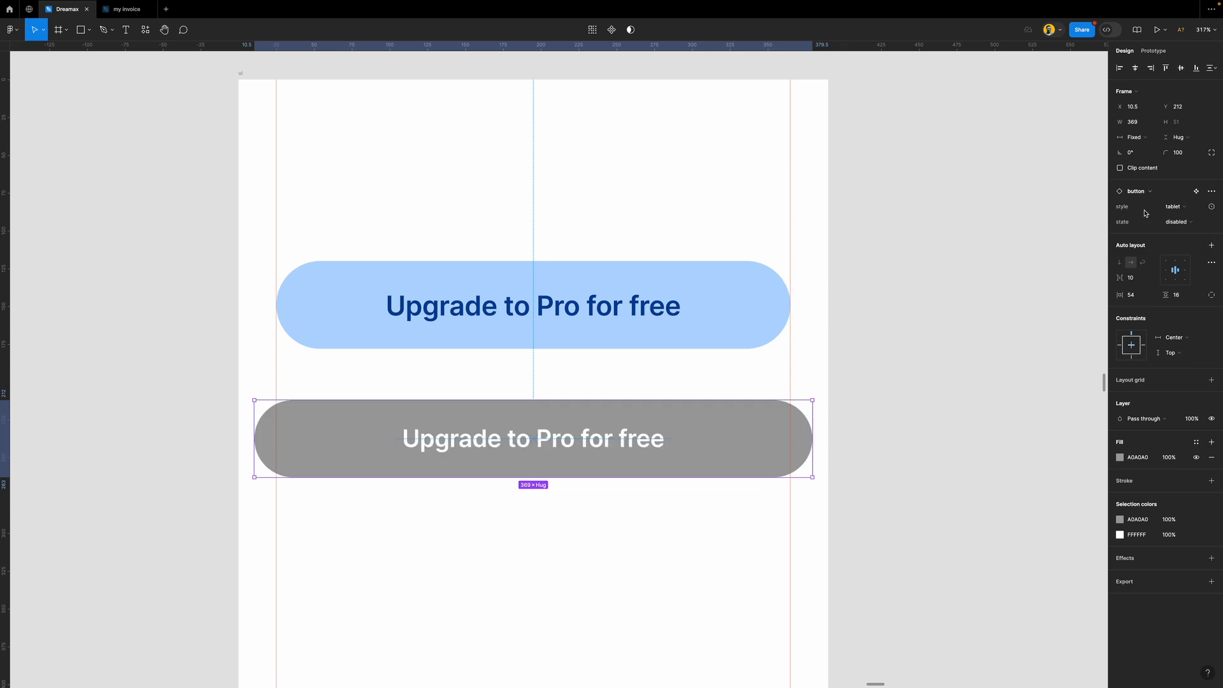
click(1172, 222)
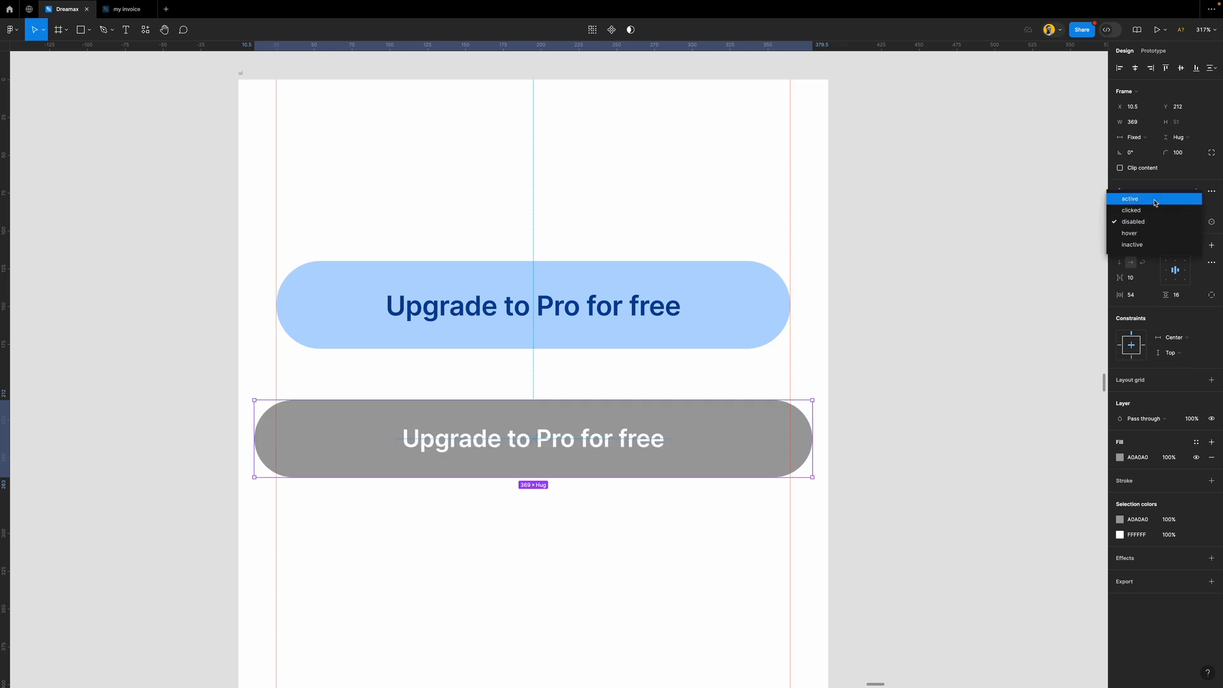
click(1154, 200)
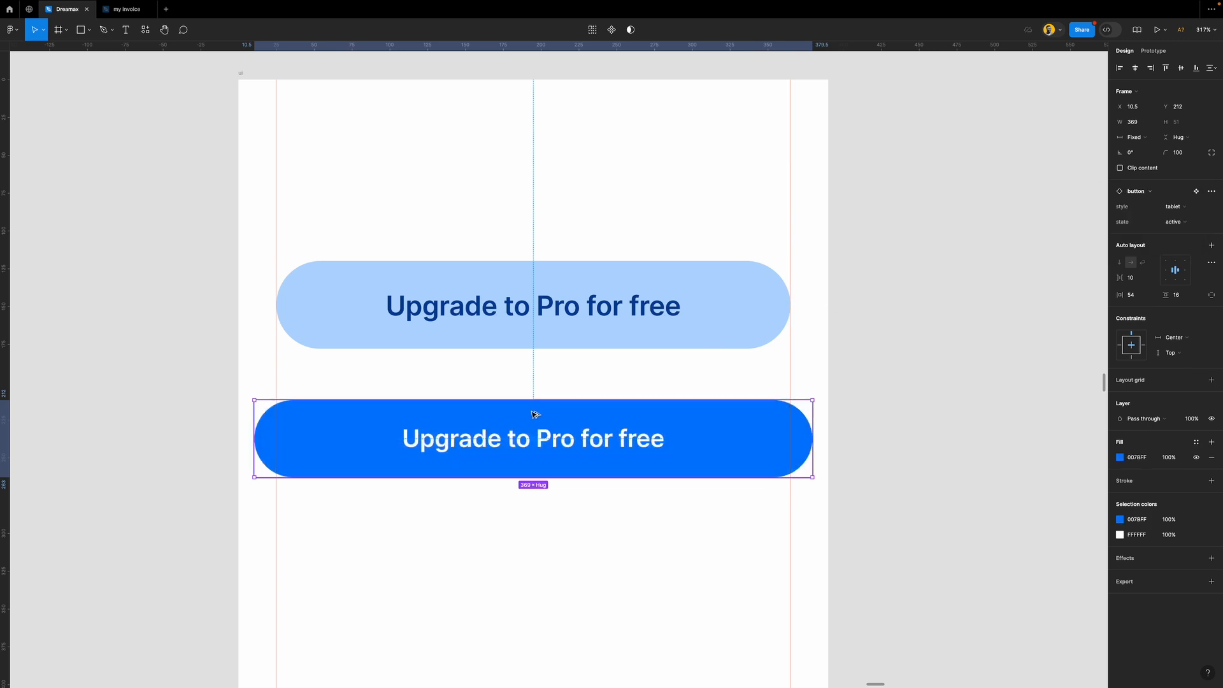
Duplicate the active tablet button straight down to Y 294 and set the copy's style to mobile
drag(535, 414, 533, 539)
scroll(532, 527, down, 3)
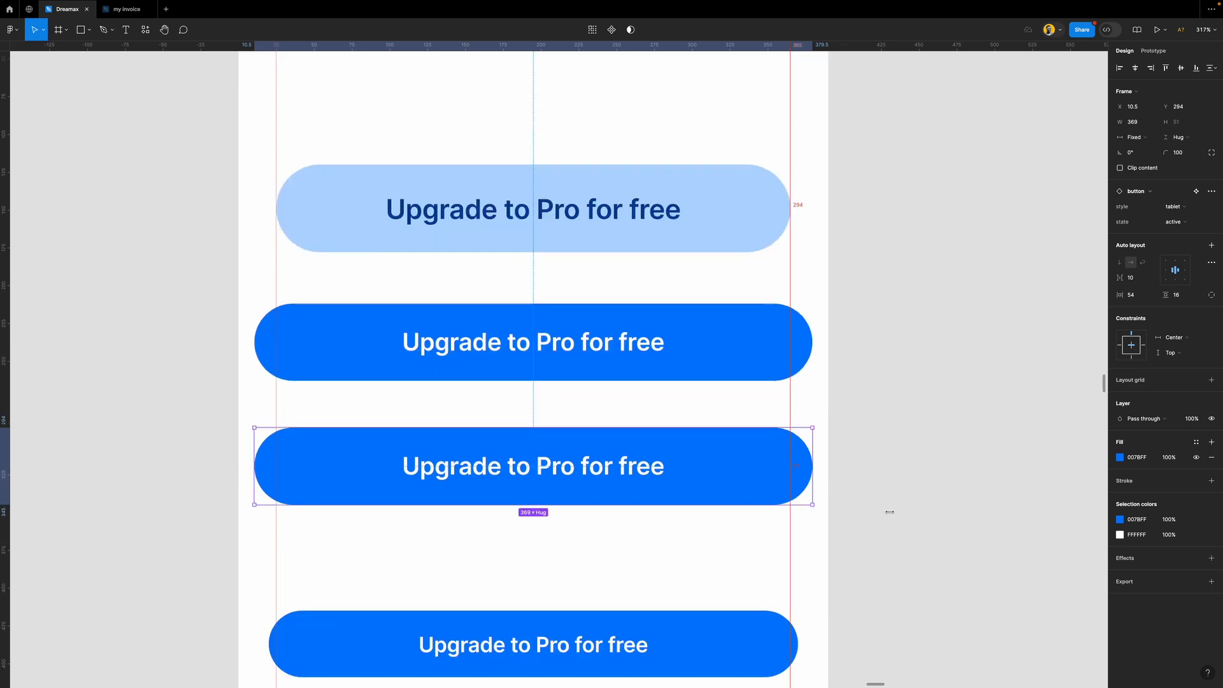
click(1179, 208)
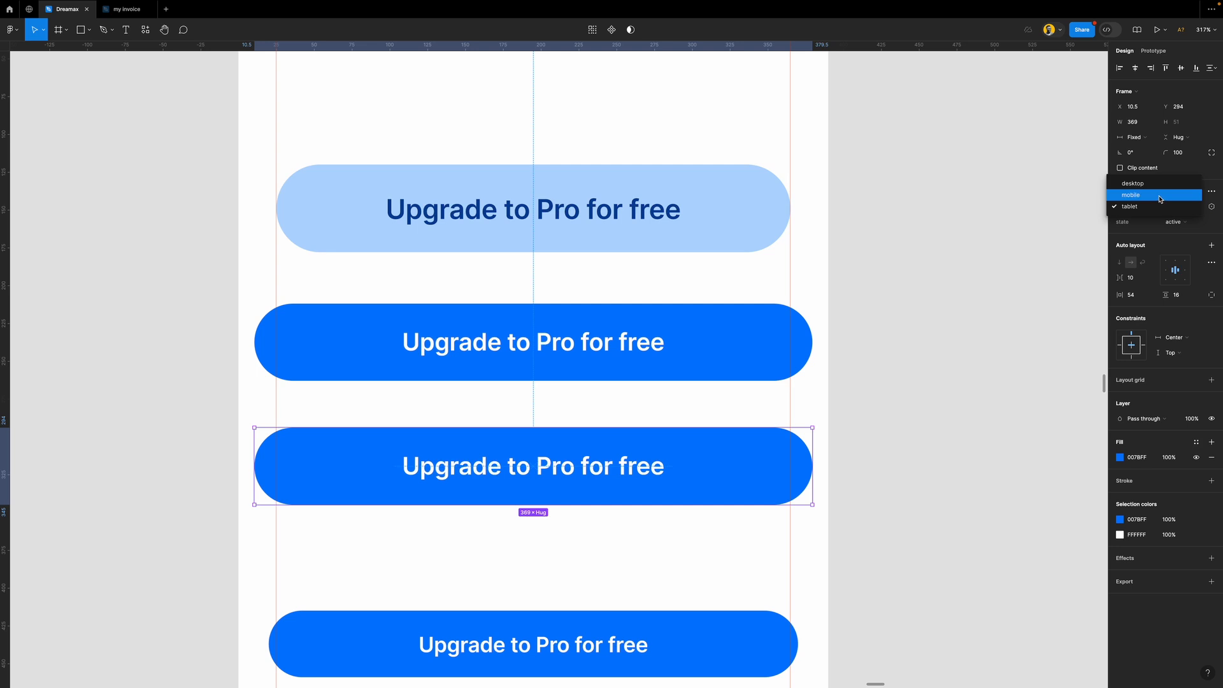
click(1160, 195)
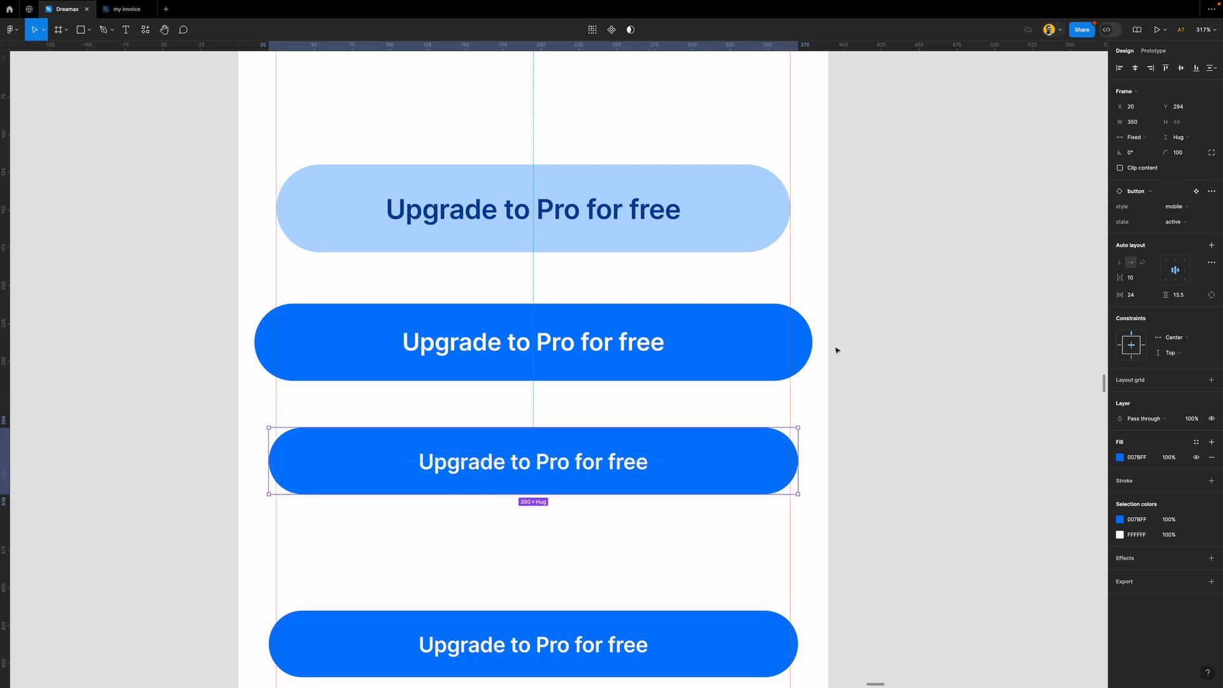
Cycle the mobile button's state through disabled, clicked, hover and inactive, finishing on disabled
click(1173, 222)
click(1160, 246)
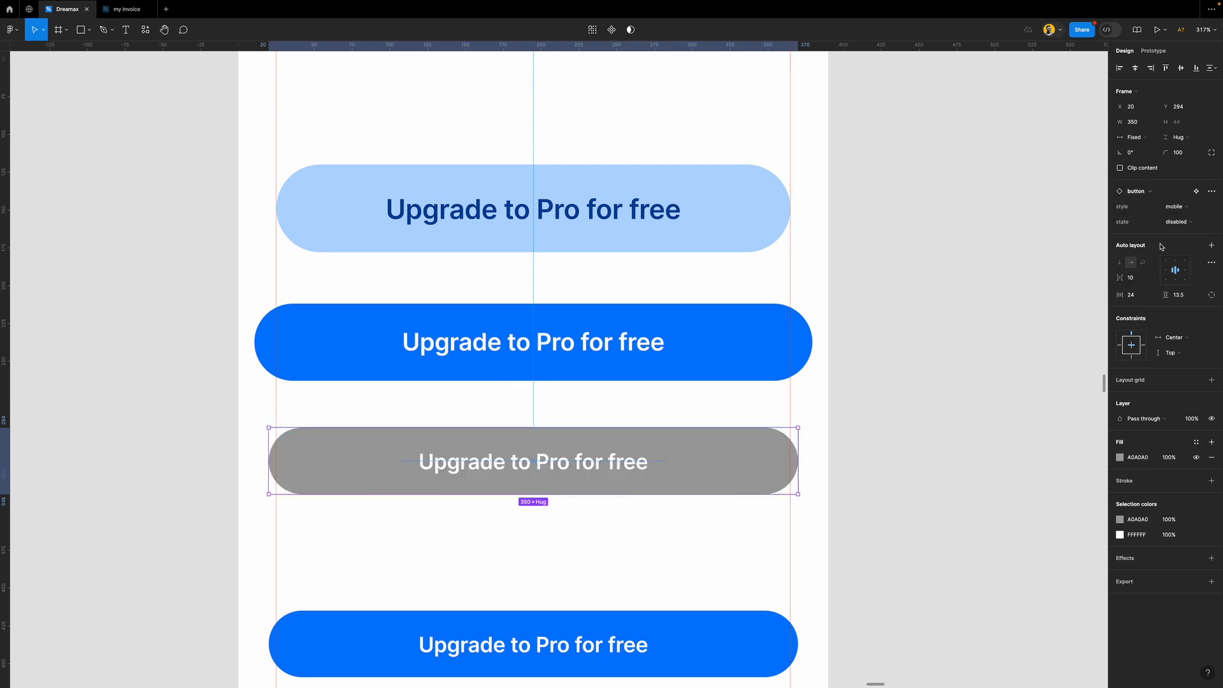
click(1181, 221)
click(1179, 210)
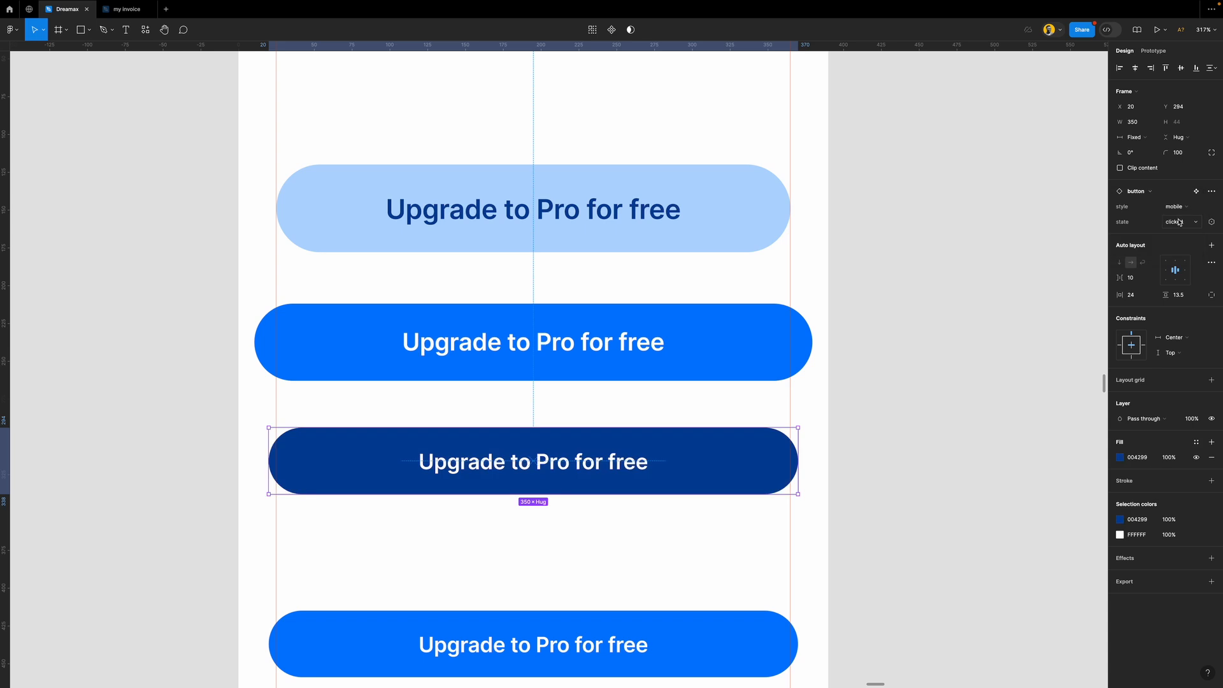
click(1180, 221)
click(1170, 242)
click(1179, 221)
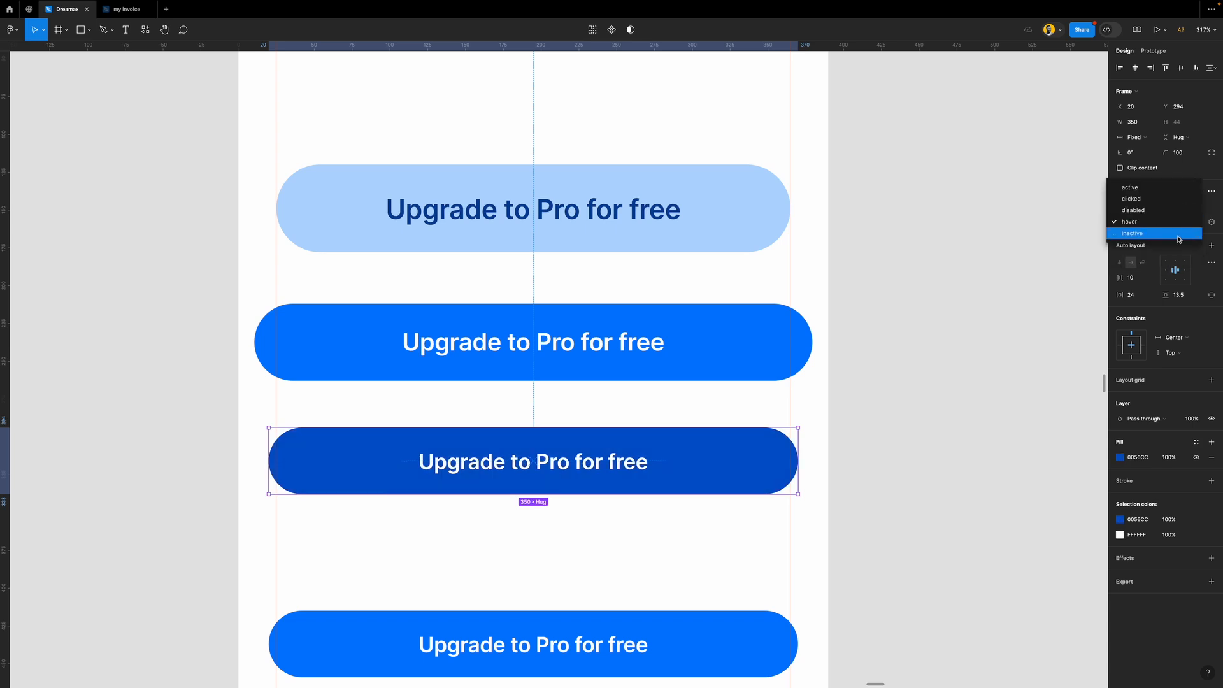
click(1182, 233)
click(1183, 224)
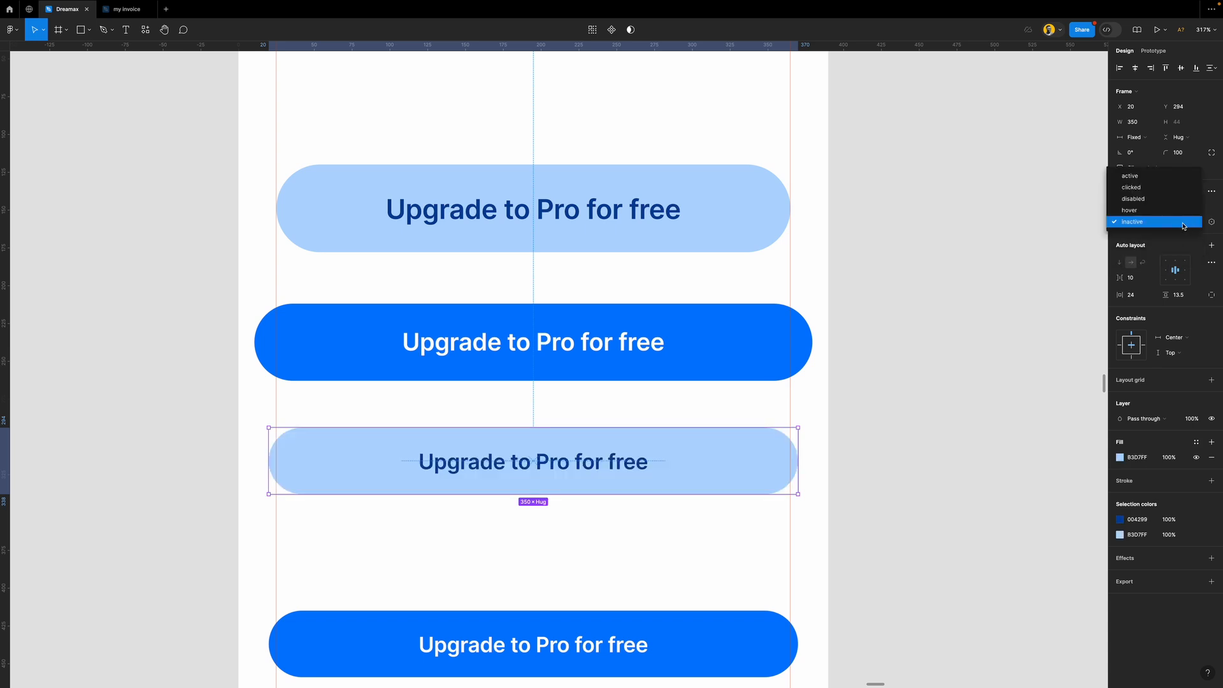
click(1152, 202)
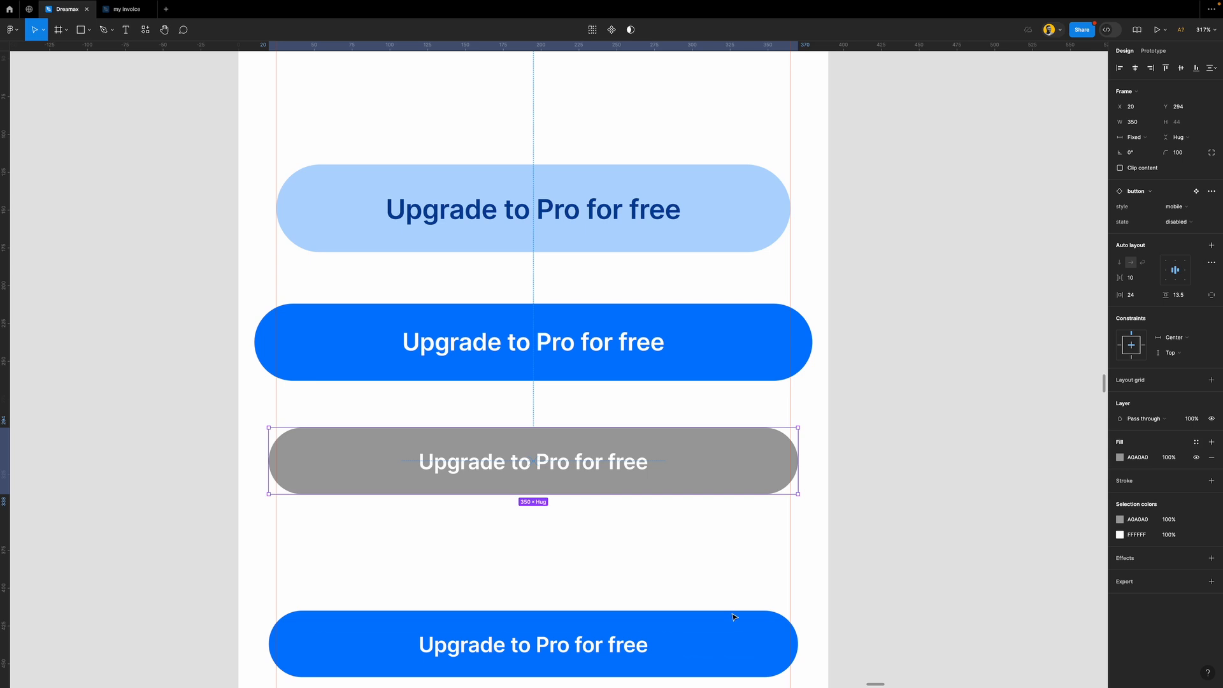
click(731, 633)
key(Delete)
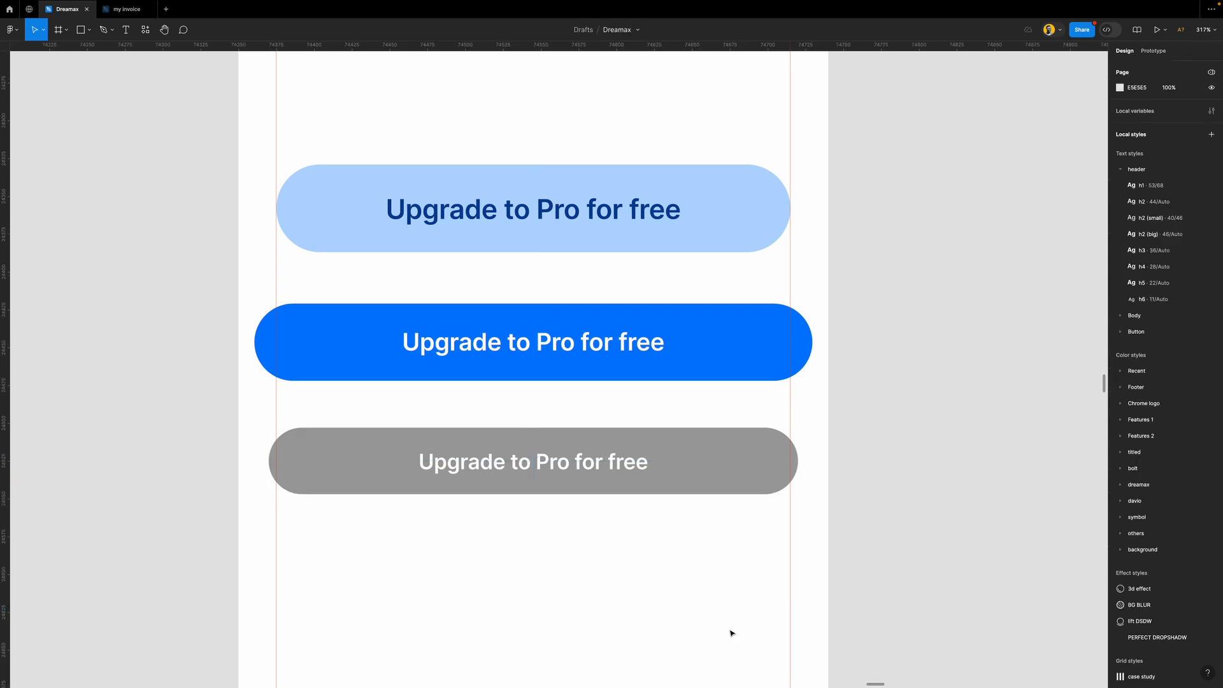
key(ctrl+z)
Duplicate the plain blue button to Y 471 and recolour the copy with the grey sampled from the disabled mobile button
scroll(611, 542, down, 2)
scroll(610, 539, down, 2)
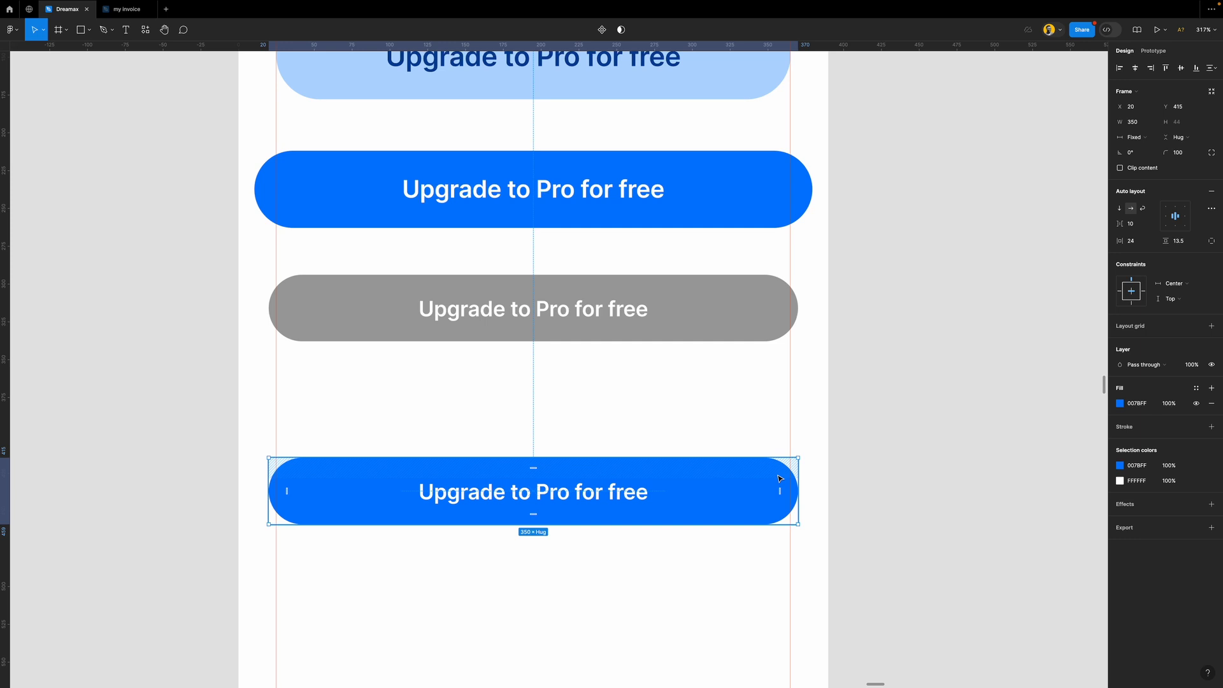
scroll(650, 497, down, 1)
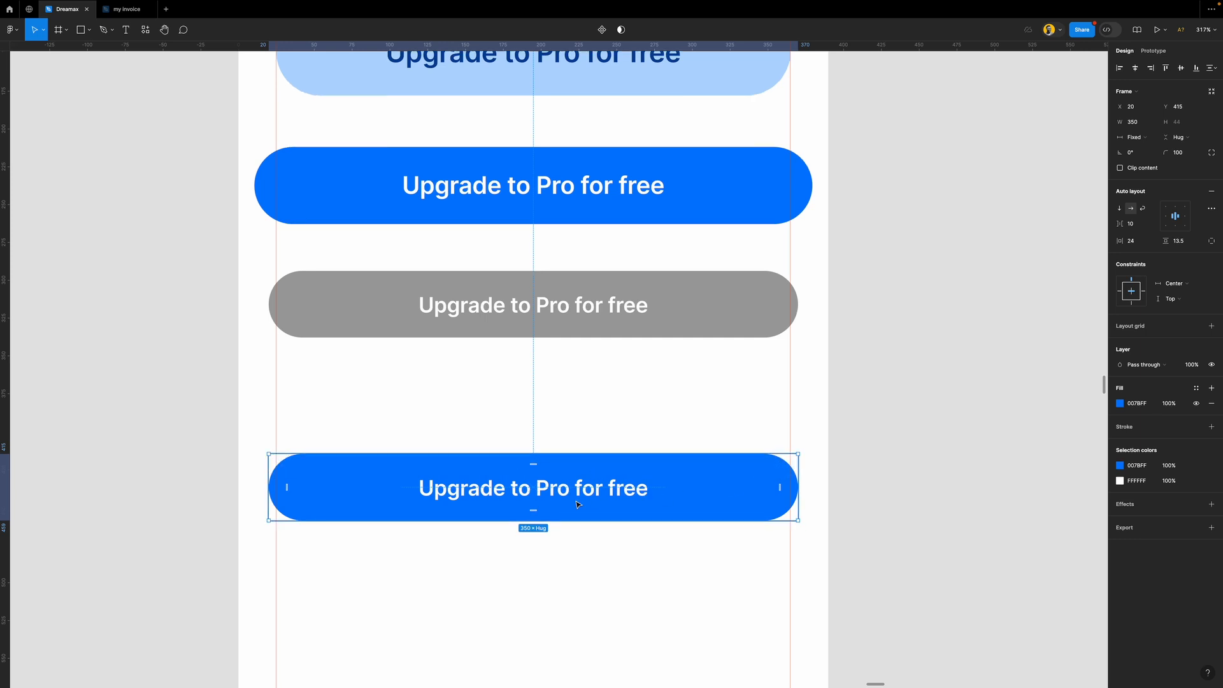
drag(622, 481, 622, 565)
key(i)
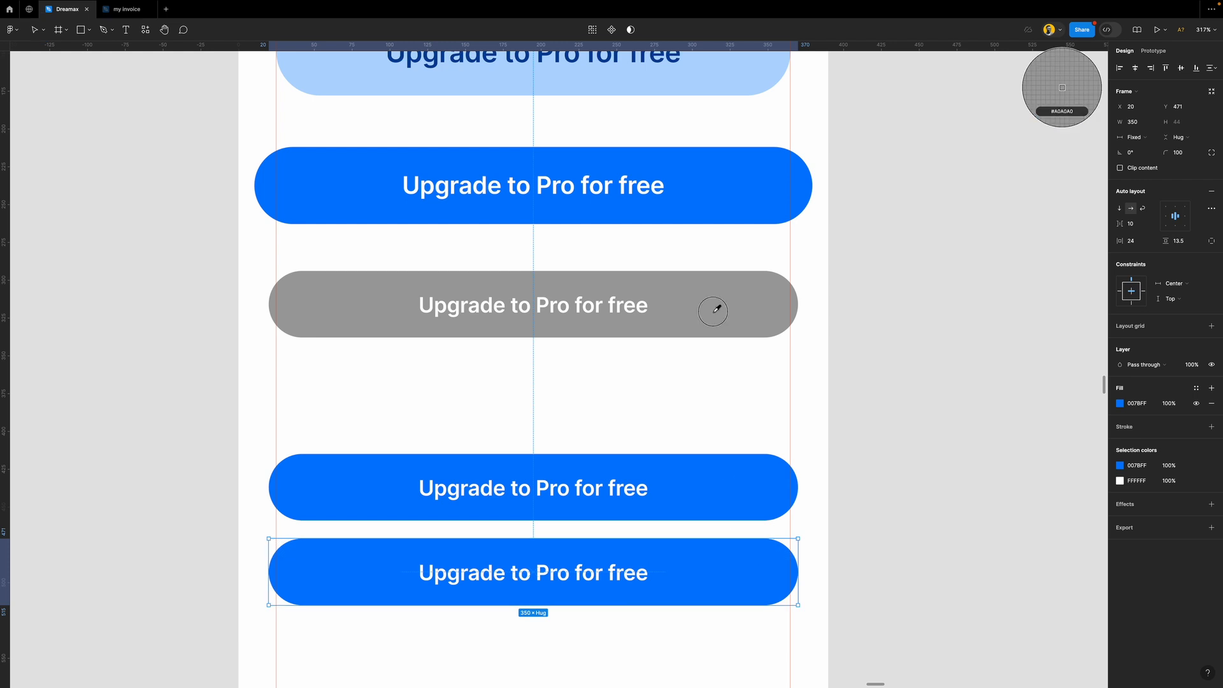
click(715, 306)
click(853, 529)
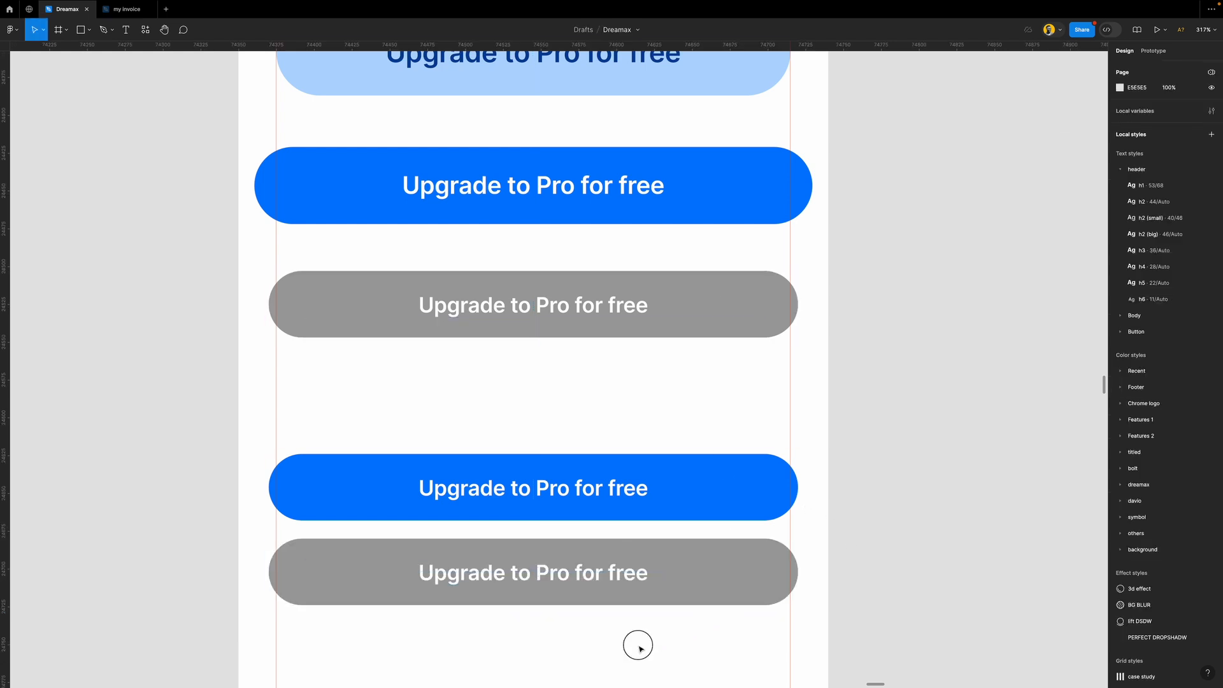
Delete the plain blue button and its grey copy below the three instances, and hide the interface to view the result
drag(640, 645, 609, 475)
key(Delete)
scroll(584, 423, up, 5)
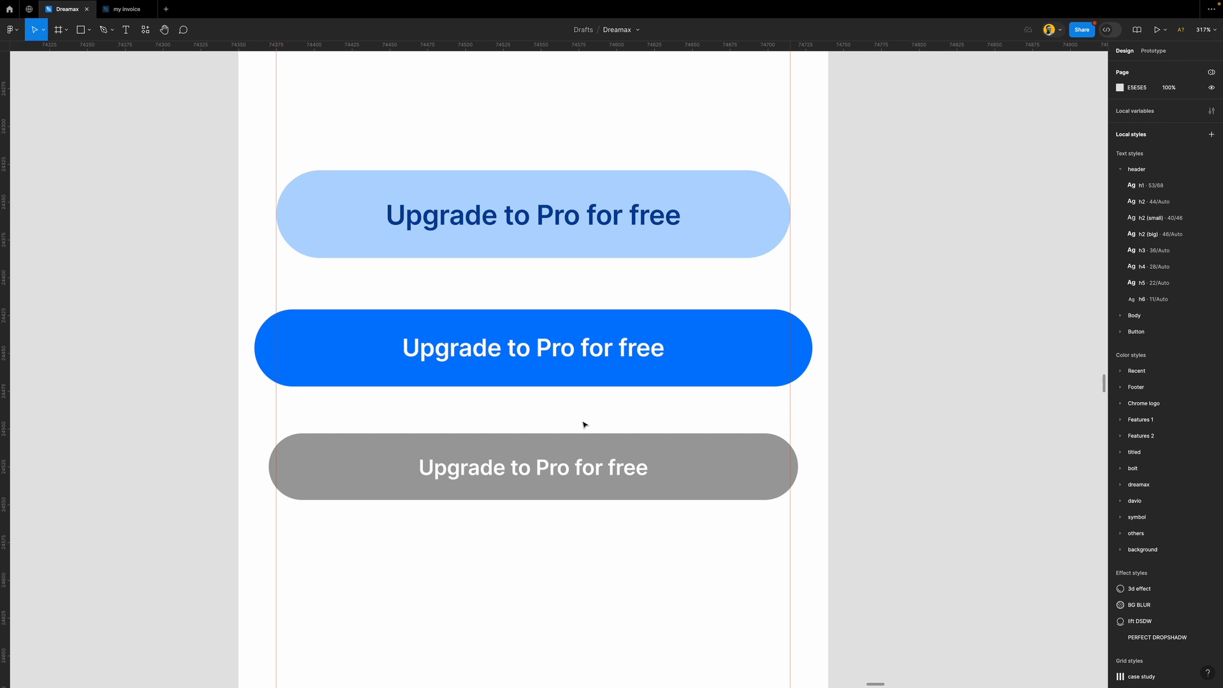
key(ctrl+backslash)
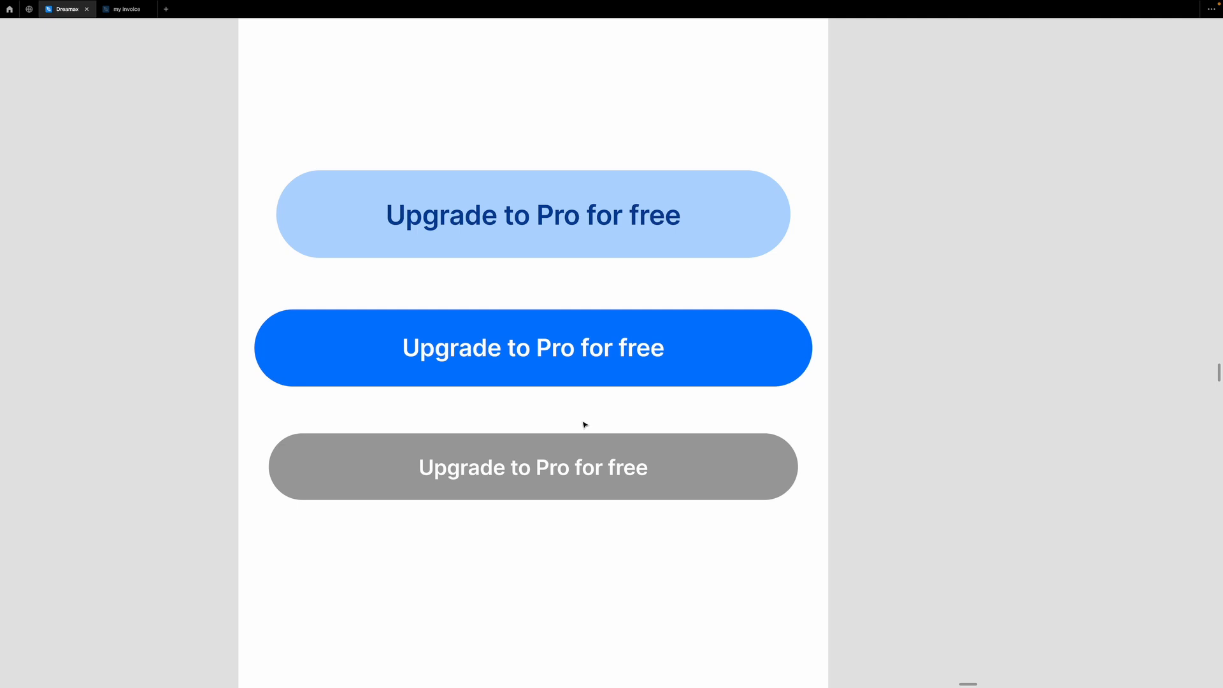